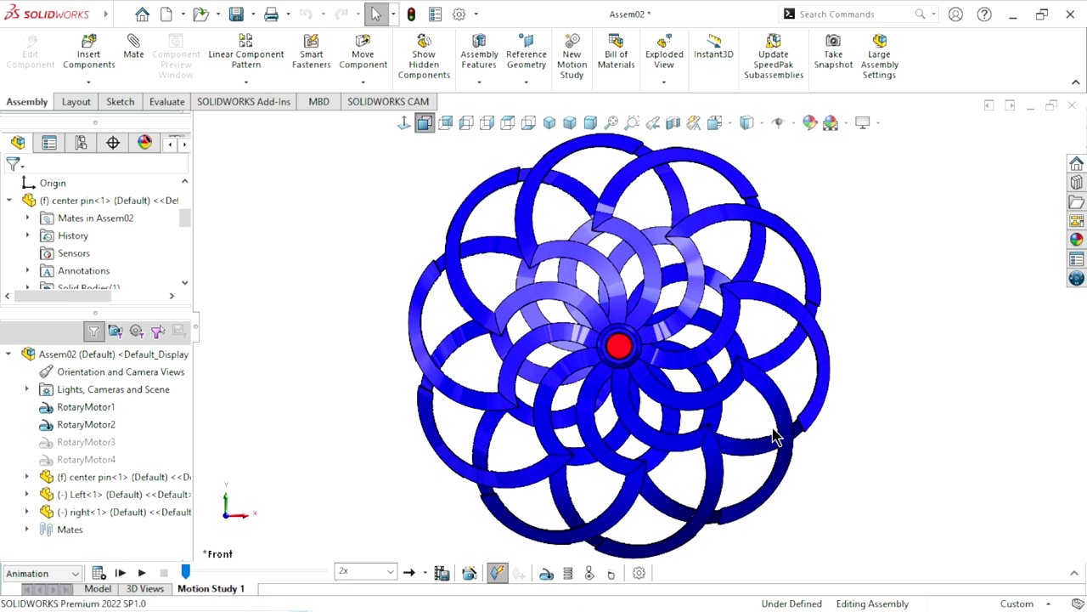
# Play the rotor assembly's motion study animation
pyautogui.click(153, 568)
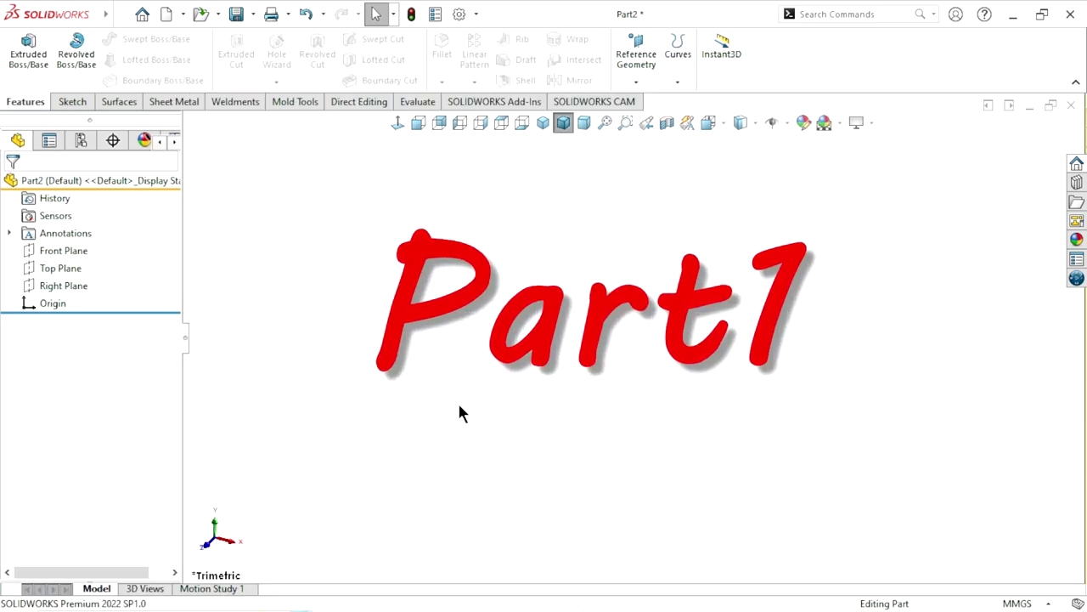
# Start a sketch on the Right Plane and draw a circle centred on the origin
pyautogui.click(79, 287)
pyautogui.click(94, 263)
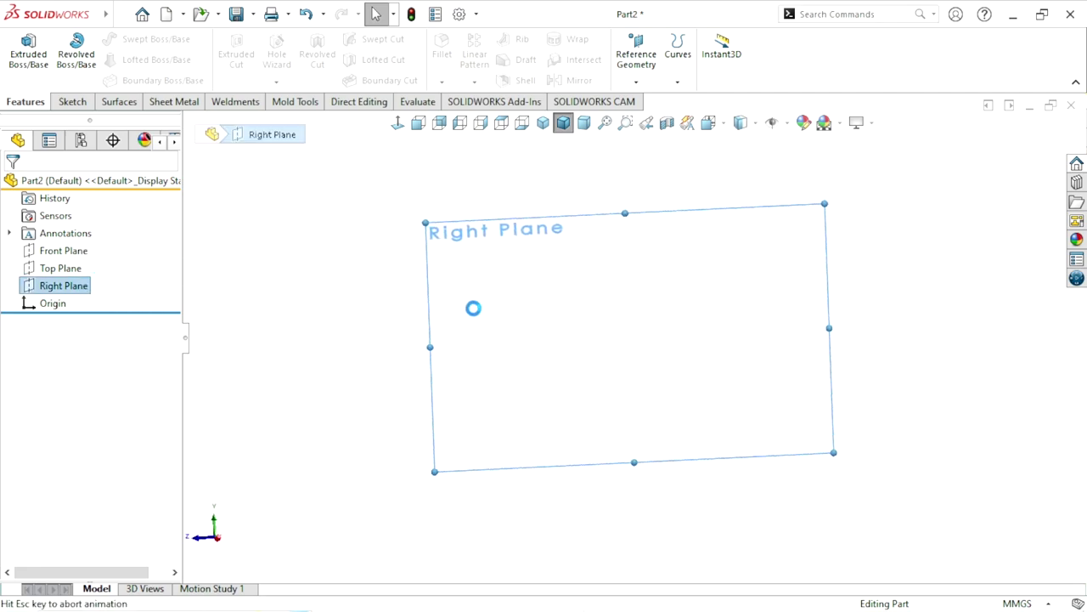
pyautogui.click(135, 40)
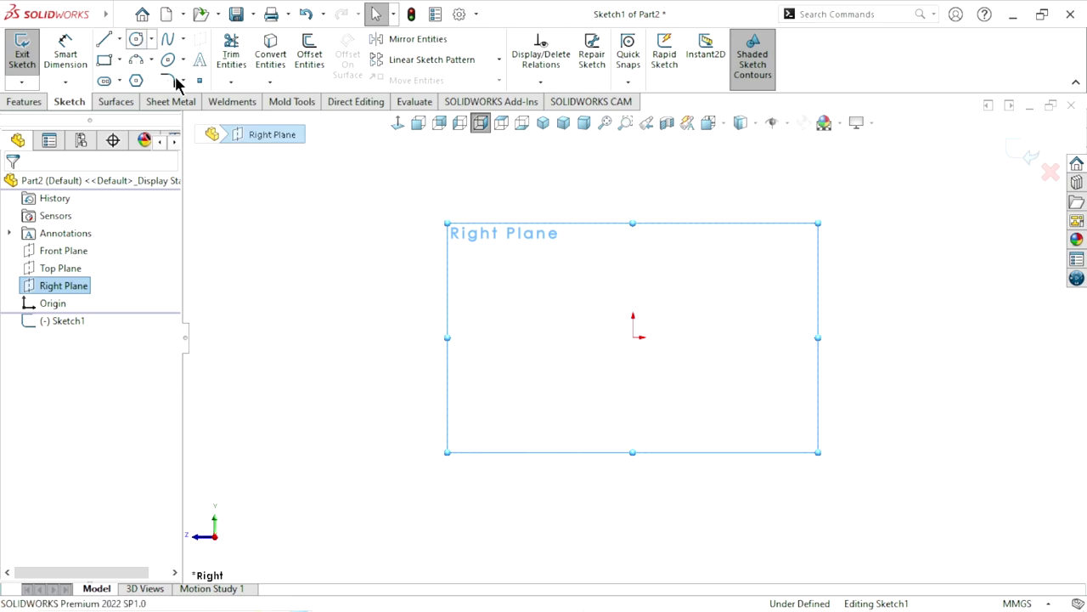
pyautogui.click(633, 338)
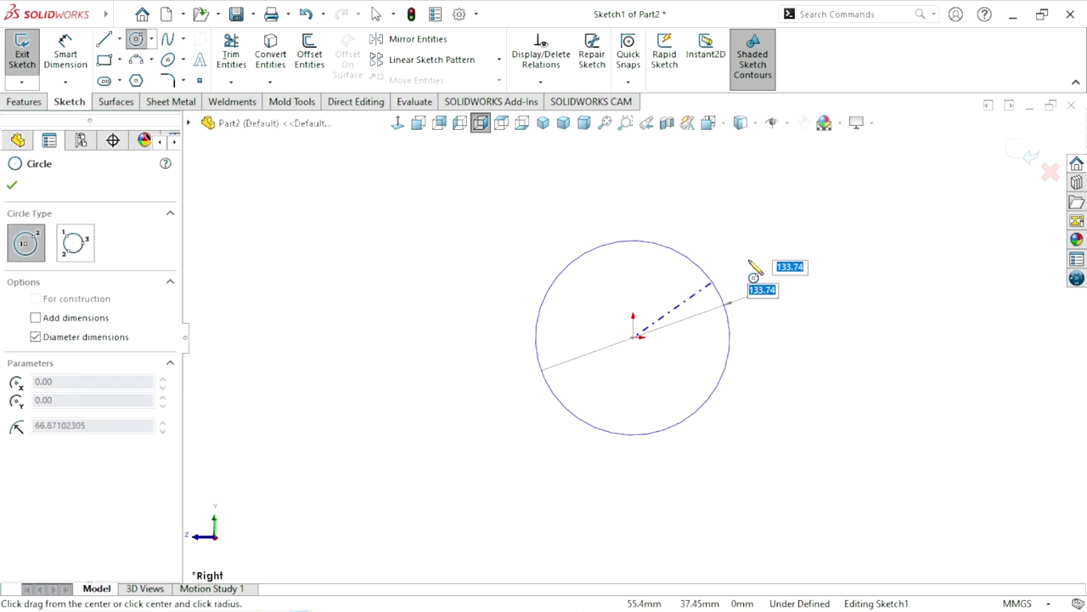
pyautogui.click(753, 266)
# Dimension the circle's diameter to 20 mm
pyautogui.click(72, 59)
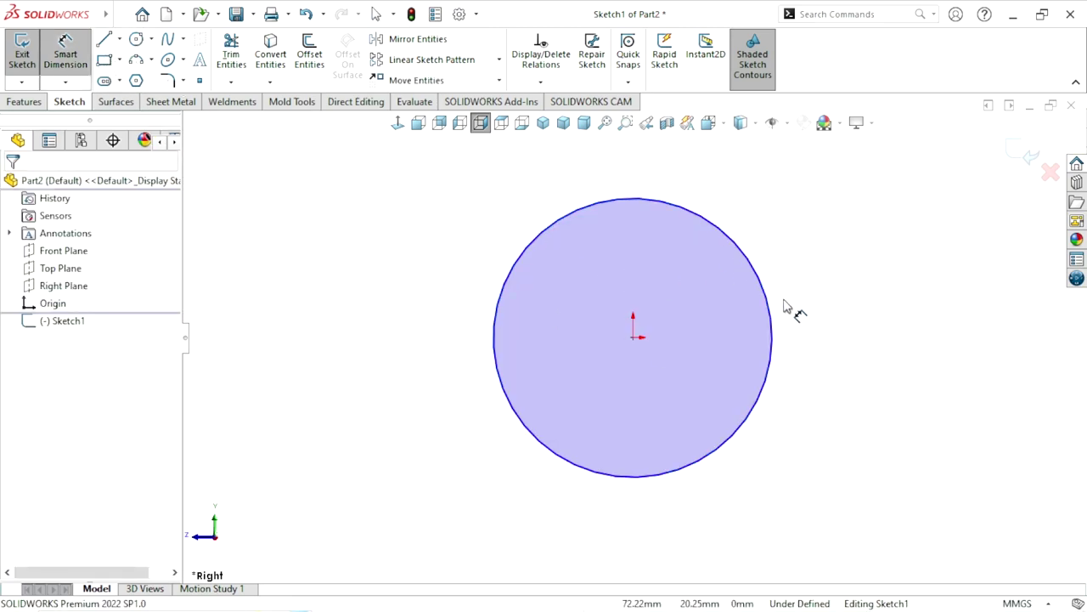
pyautogui.click(779, 317)
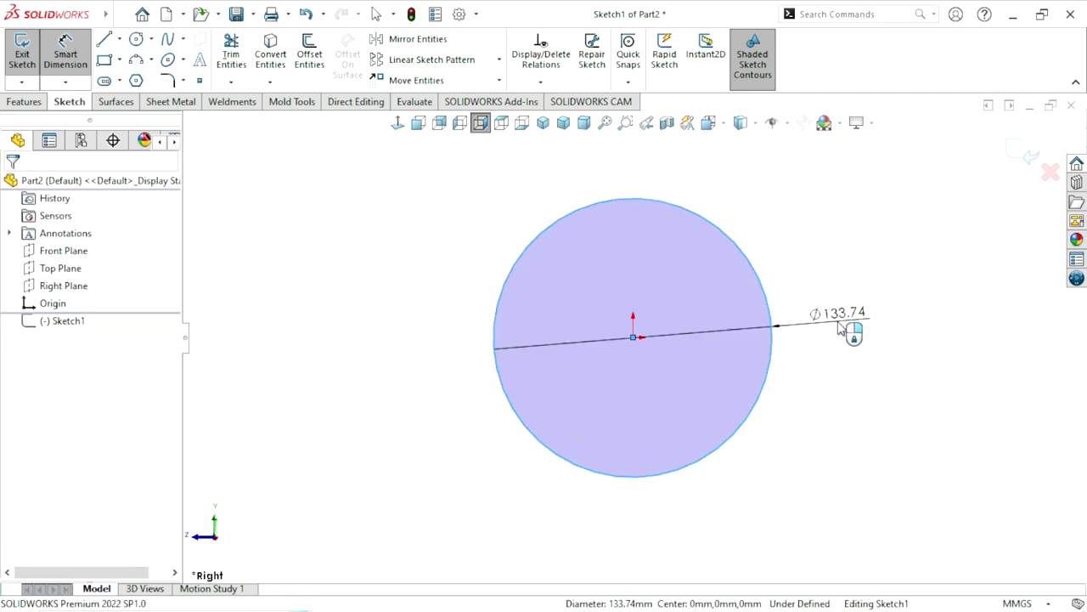
pyautogui.click(840, 329)
pyautogui.write('20')
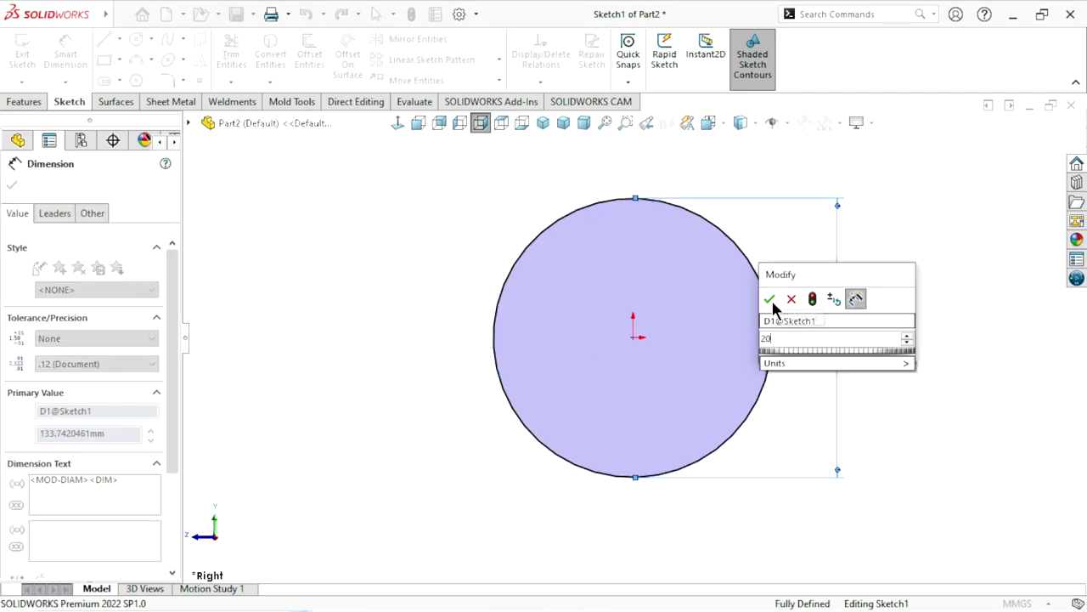
pyautogui.click(772, 306)
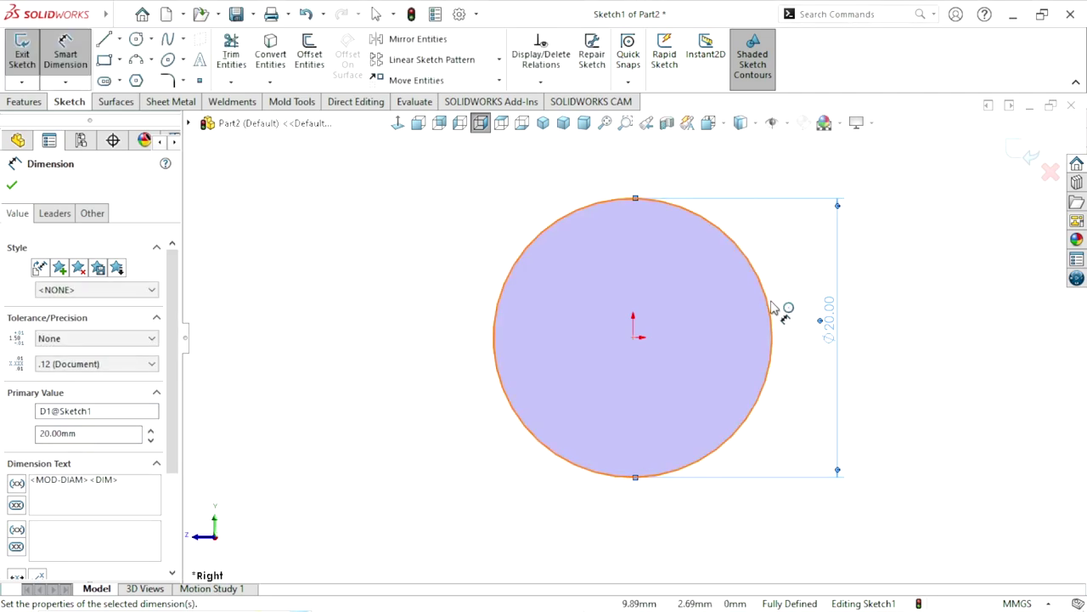
pyautogui.click(13, 186)
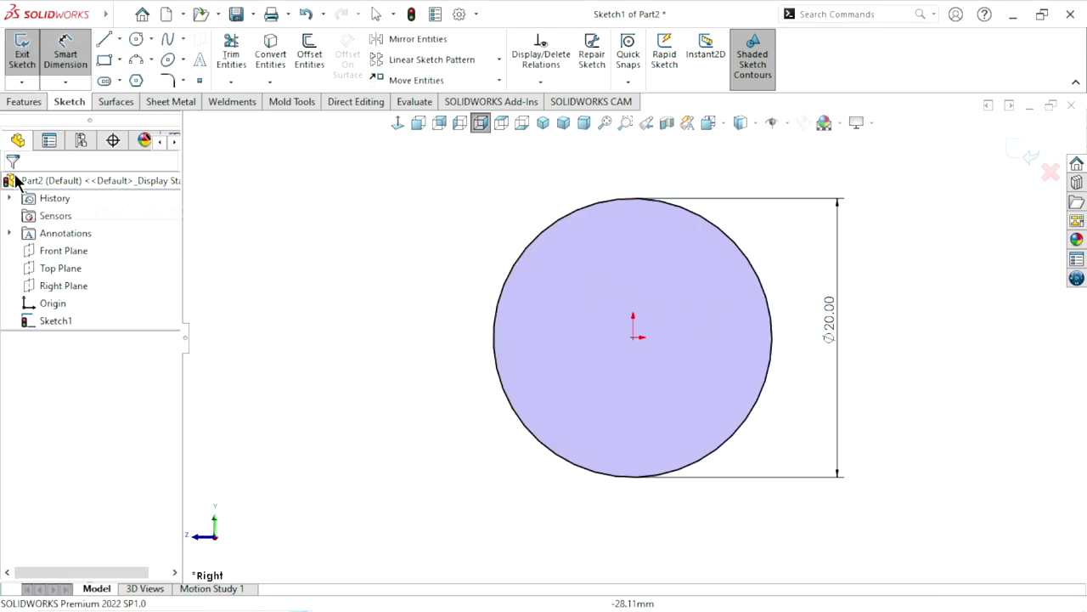
pyautogui.click(29, 101)
# Extrude the Ø20 circle Mid Plane to a 10 mm thick cylinder
pyautogui.click(38, 65)
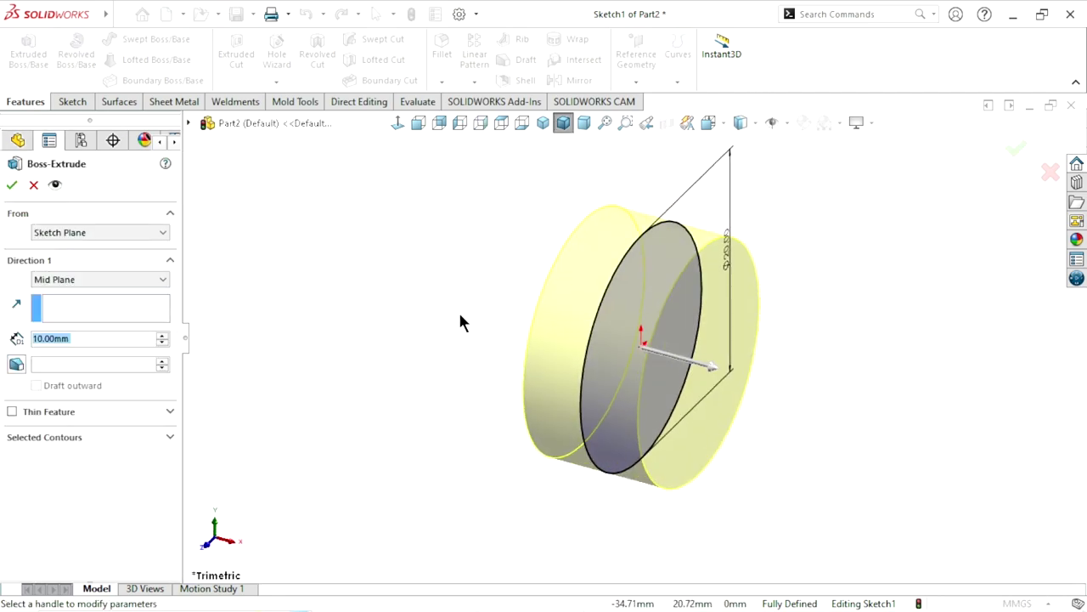
pyautogui.click(66, 279)
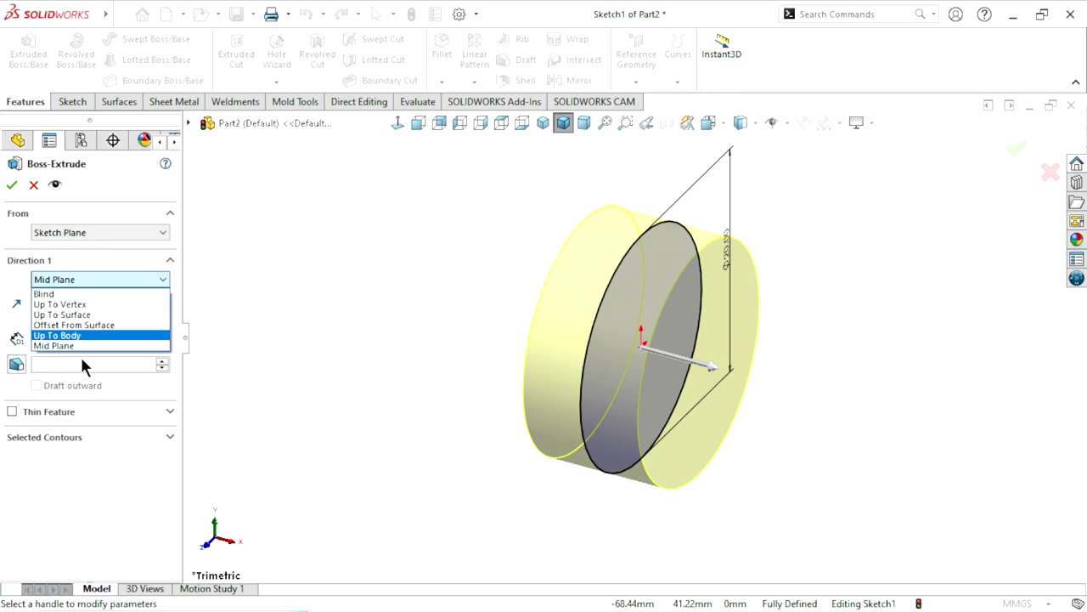
pyautogui.click(86, 346)
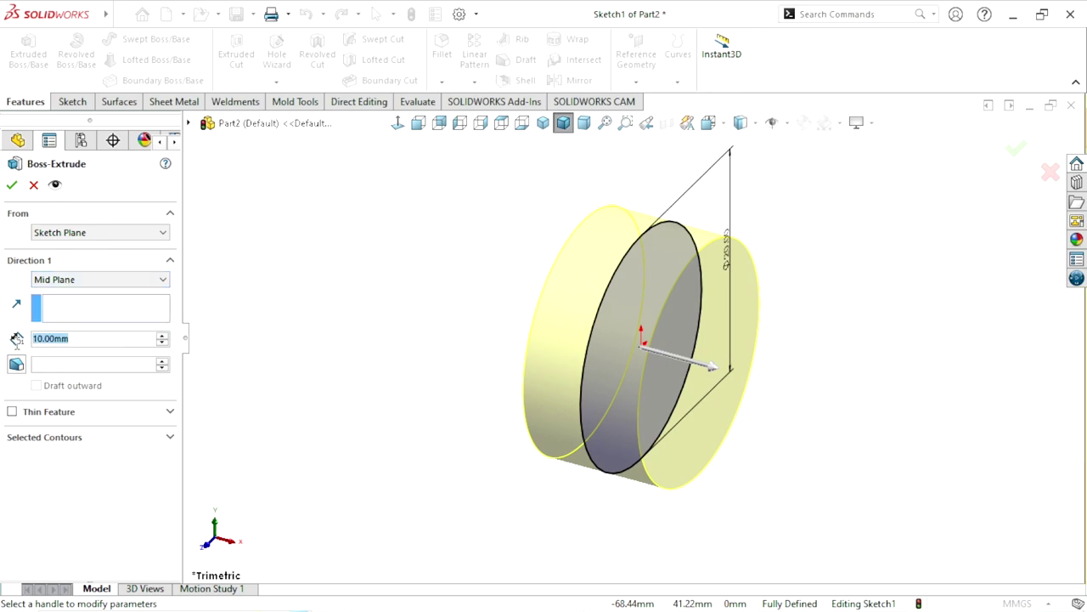
pyautogui.write('20')
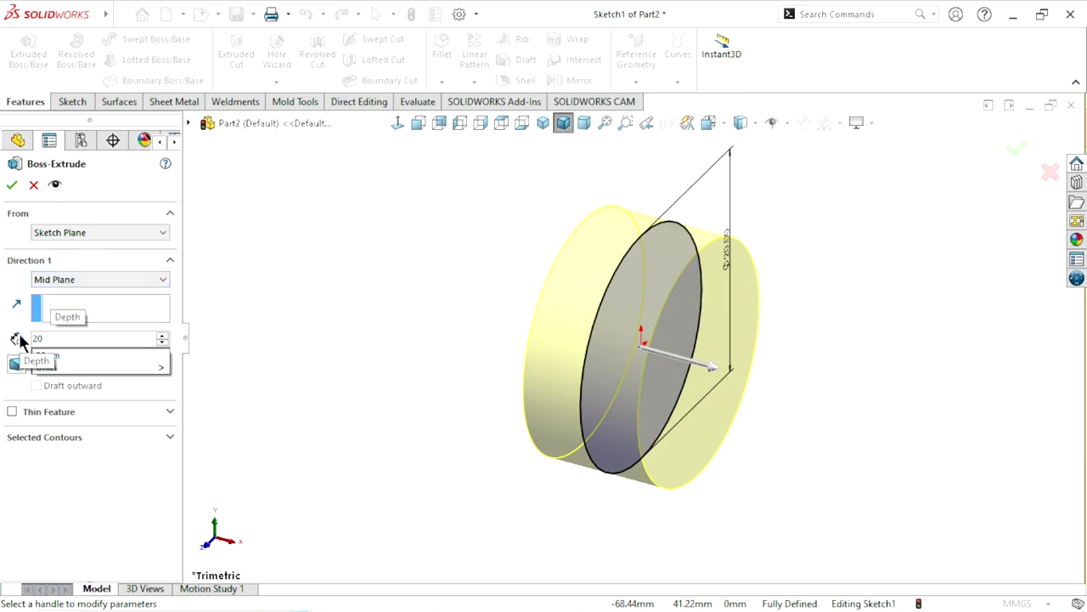
pyautogui.press('Return')
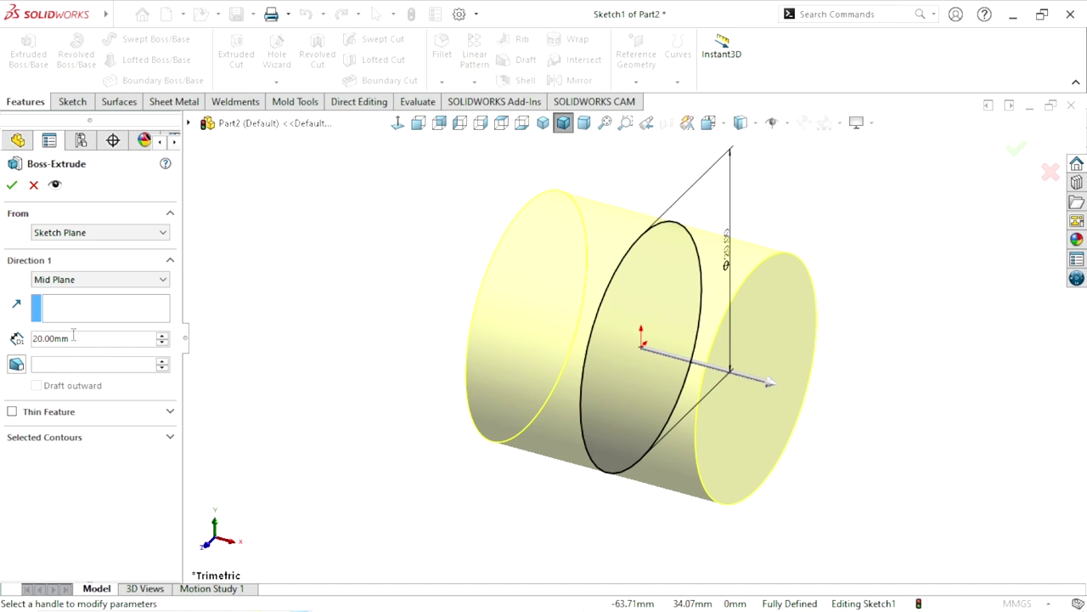
pyautogui.write('1')
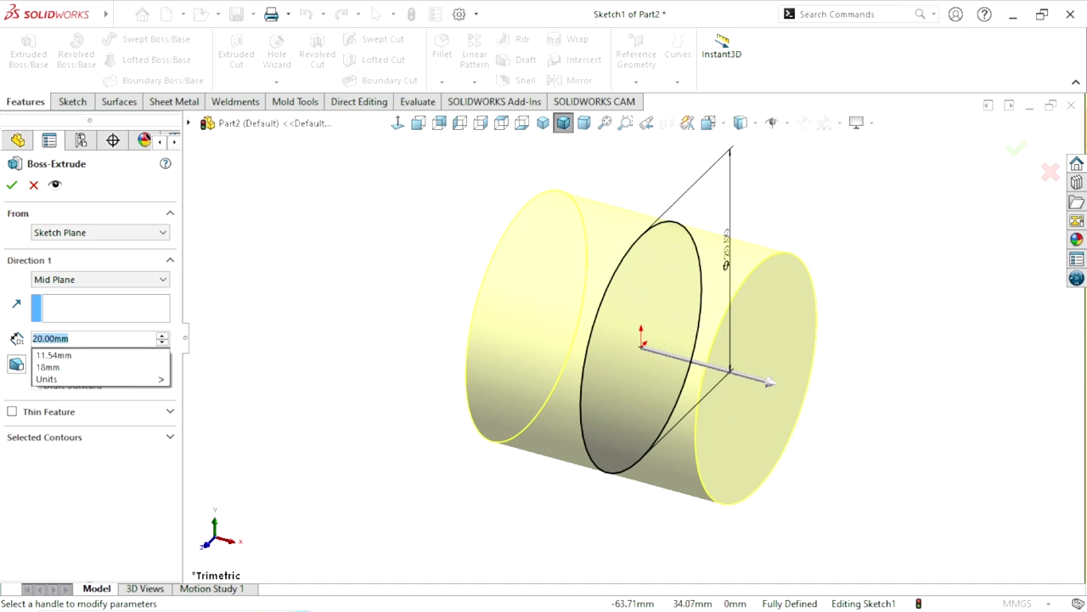
pyautogui.write('0')
pyautogui.press('Return')
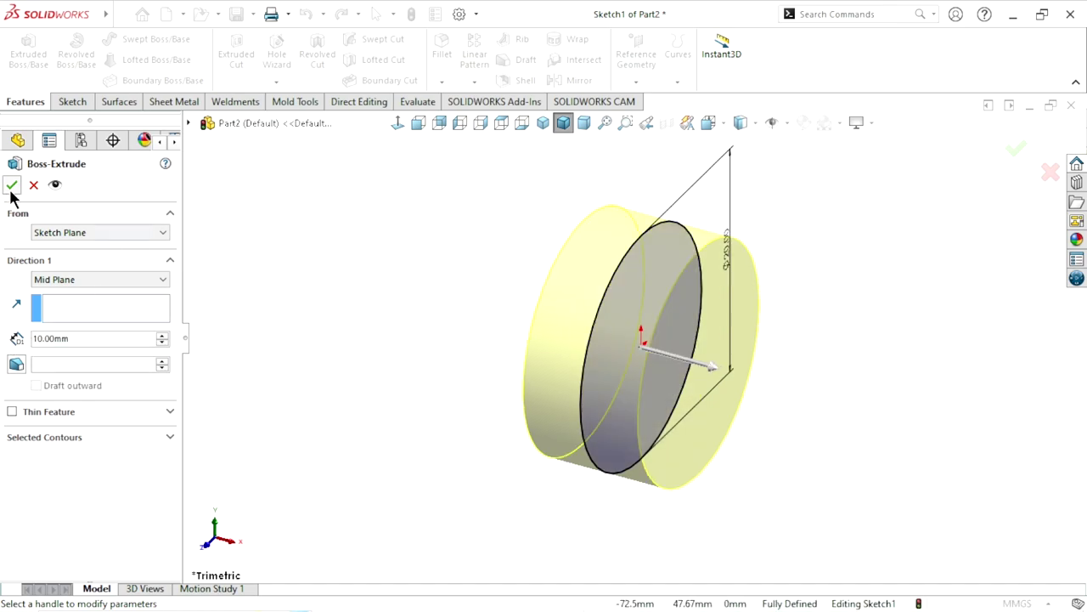
pyautogui.click(12, 184)
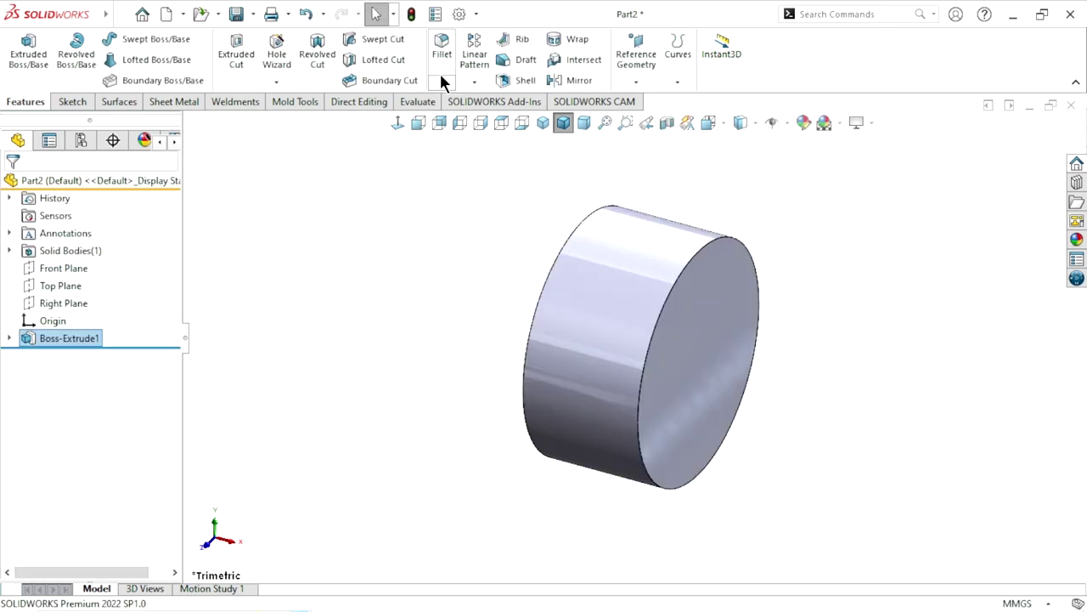
# Chamfer the cylinder's side face edges at 2 mm, 45°
pyautogui.click(440, 80)
pyautogui.click(481, 121)
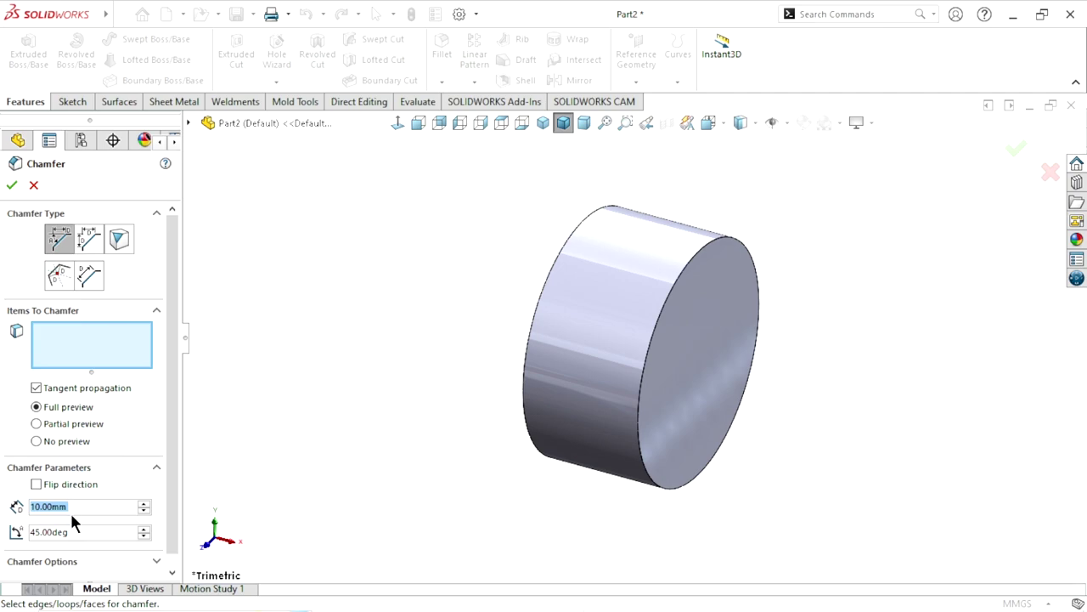
pyautogui.write('2')
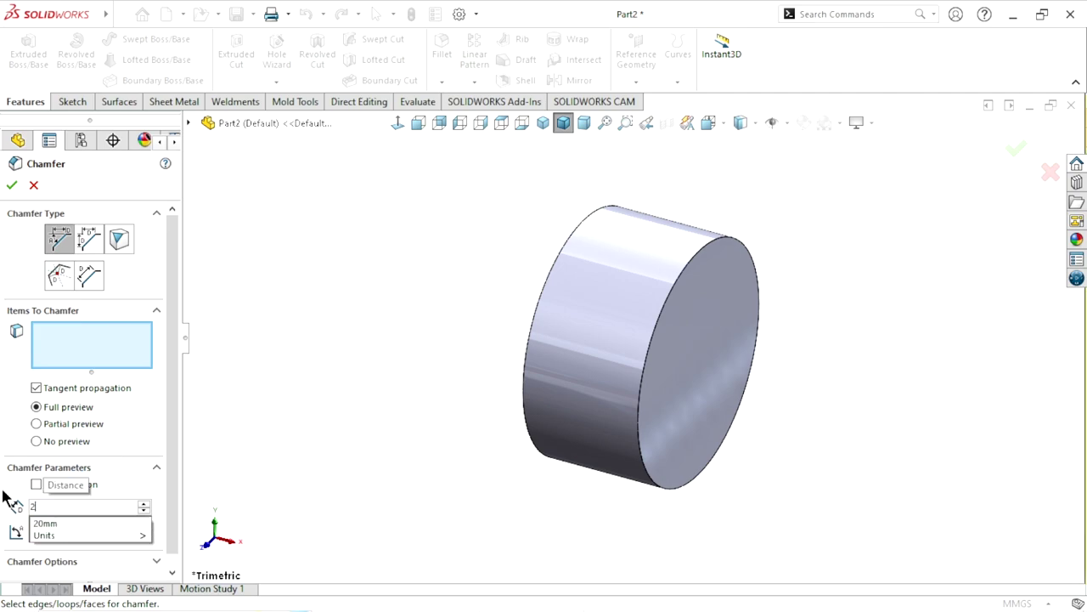
pyautogui.click(484, 379)
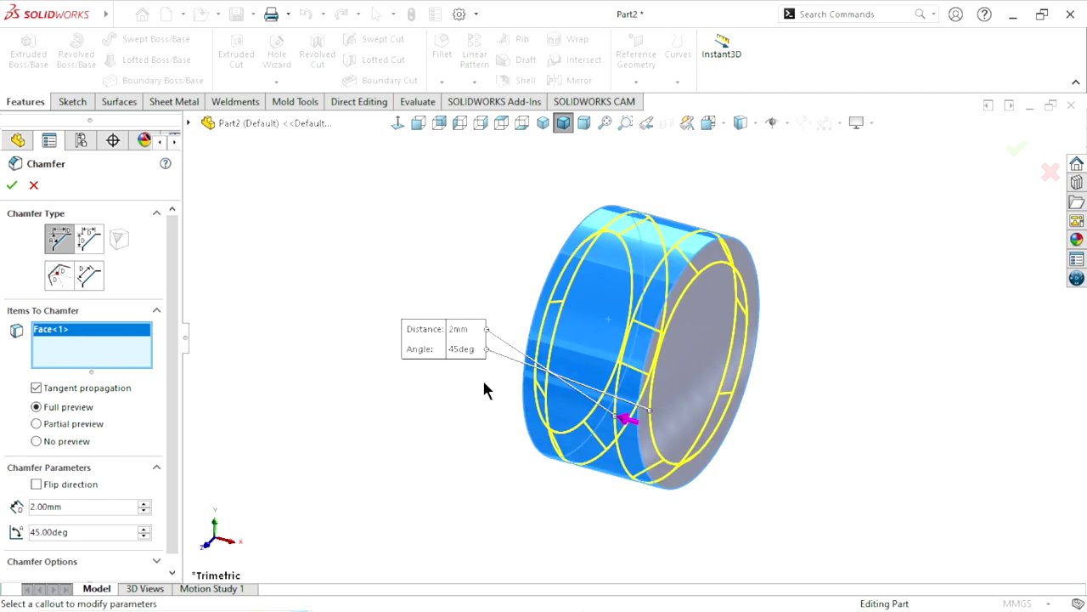
pyautogui.click(12, 185)
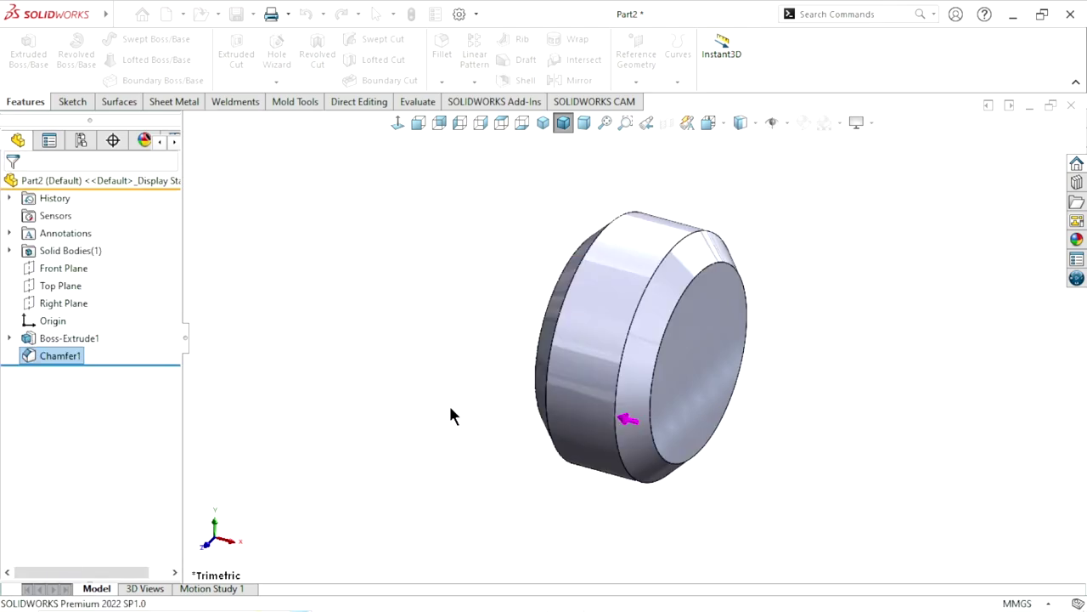
# Orbit and shift the view to inspect the chamfered disk from the front-left
pyautogui.moveTo(640, 428)
pyautogui.mouseDown(button='middle')
pyautogui.moveTo(418, 339)
pyautogui.moveTo(507, 425)
pyautogui.moveTo(731, 316)
pyautogui.moveTo(729, 384)
pyautogui.moveTo(626, 424)
pyautogui.moveTo(789, 401)
pyautogui.mouseUp(button='middle')
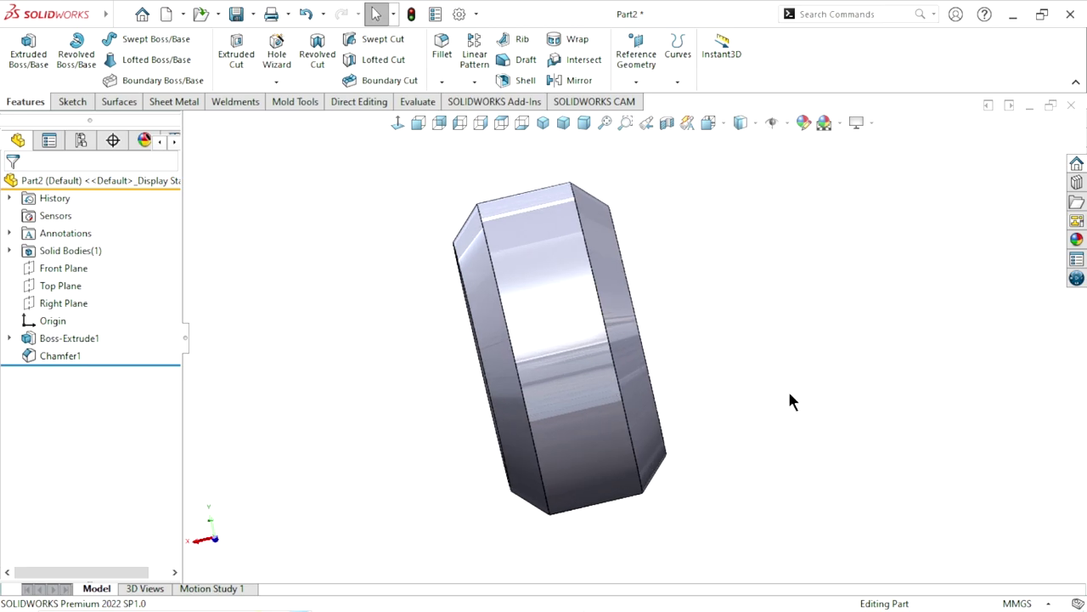
pyautogui.click(47, 307)
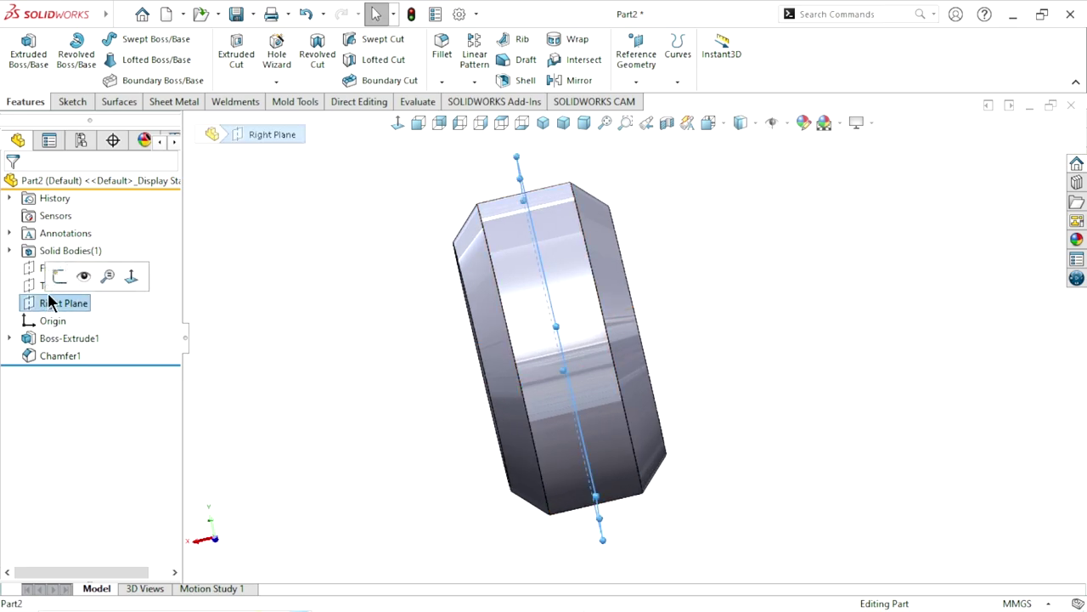
pyautogui.click(289, 291)
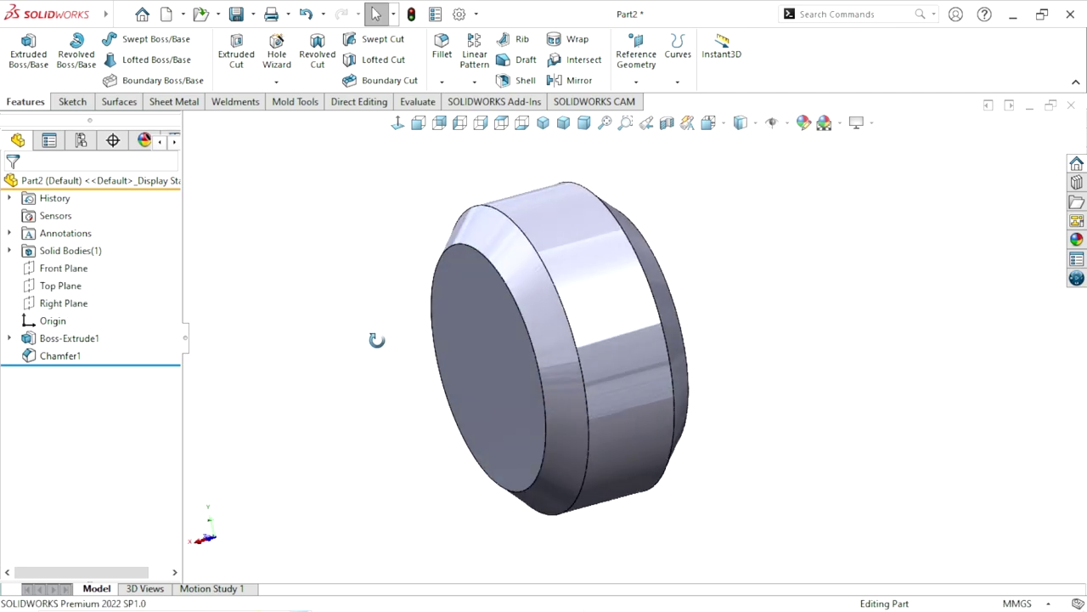
pyautogui.moveTo(289, 291); pyautogui.dragTo(394, 348, button='middle')
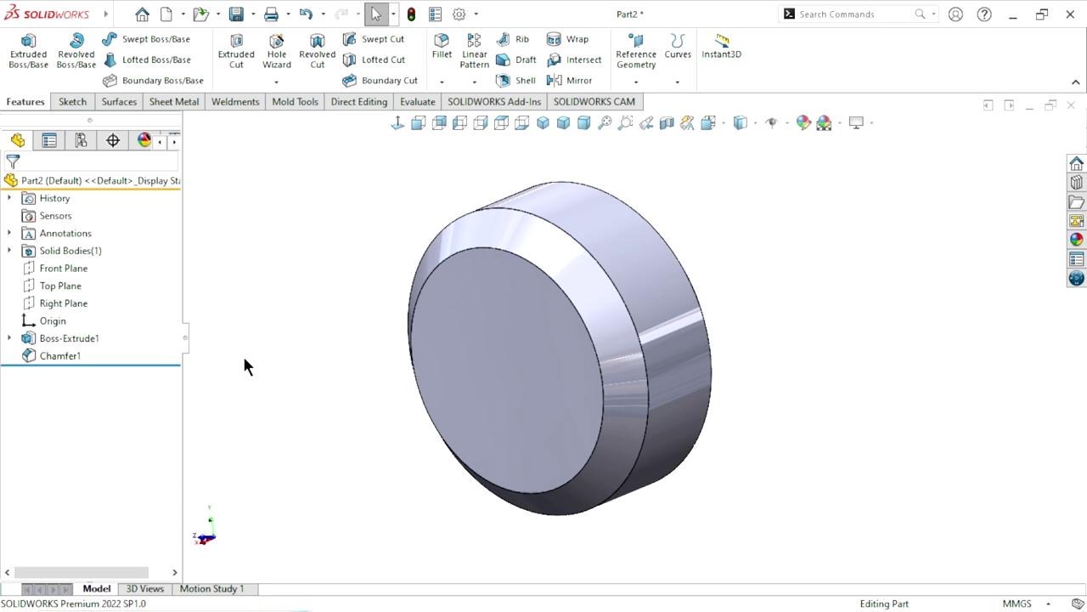
pyautogui.keyDown('ctrl'); pyautogui.moveTo(220, 370); pyautogui.dragTo(259, 376, button='middle'); pyautogui.keyUp('ctrl')
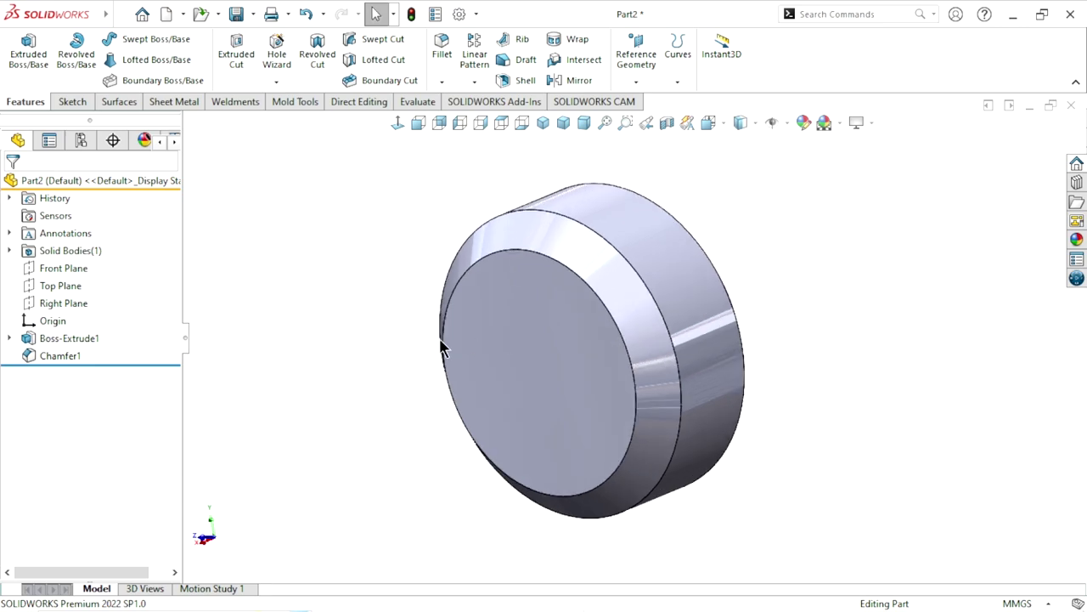
# Open a Right Plane sketch and draw a three-point arc up from the hub circle's top
pyautogui.click(63, 304)
pyautogui.click(89, 281)
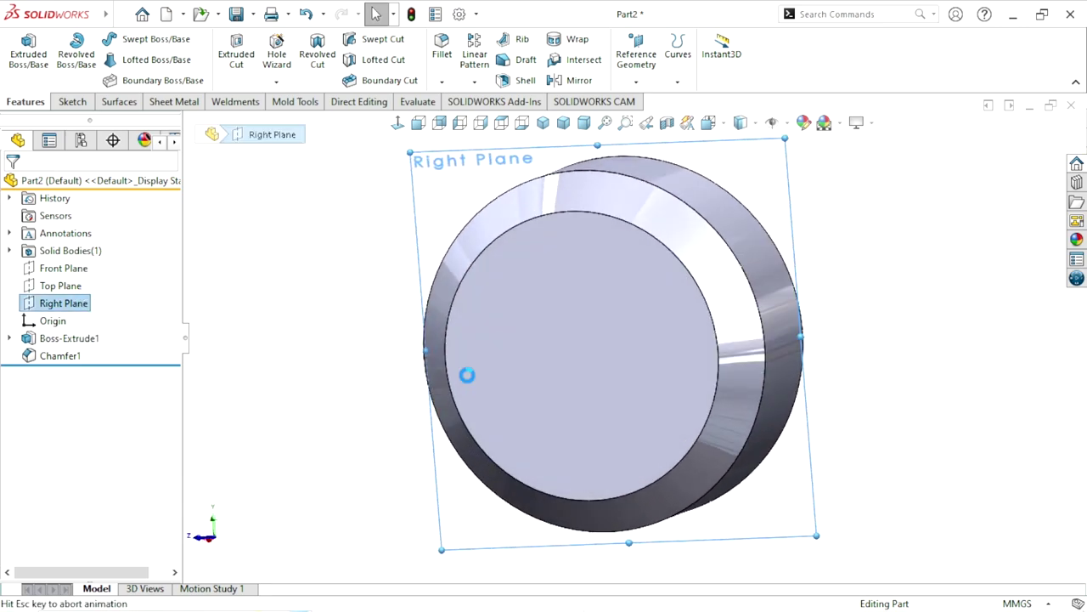
pyautogui.scroll(5, 595, 446)
pyautogui.scroll(-2, 668, 250)
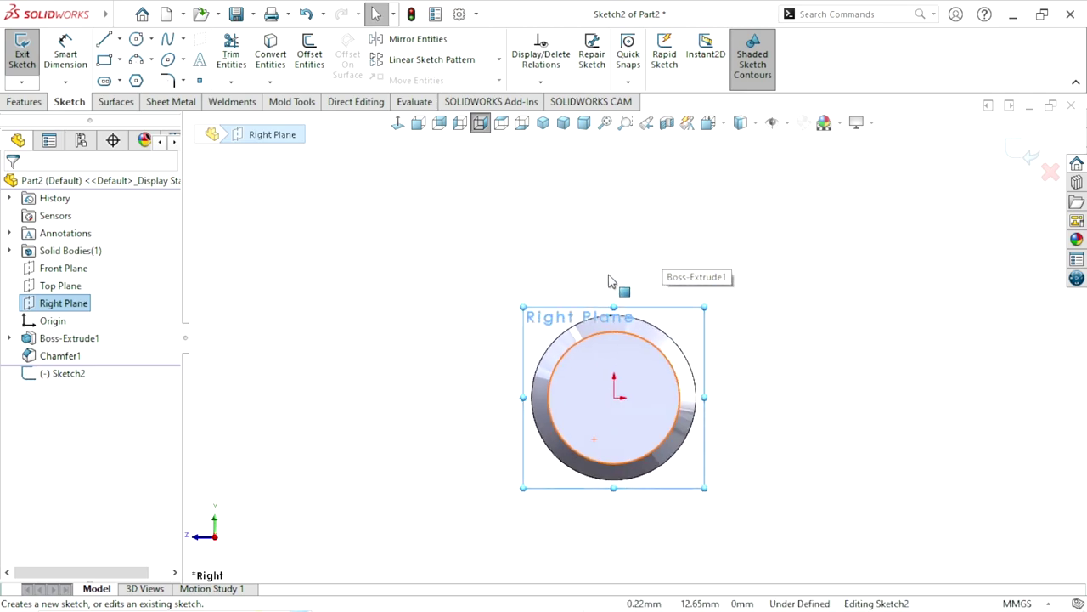
pyautogui.press('Escape')
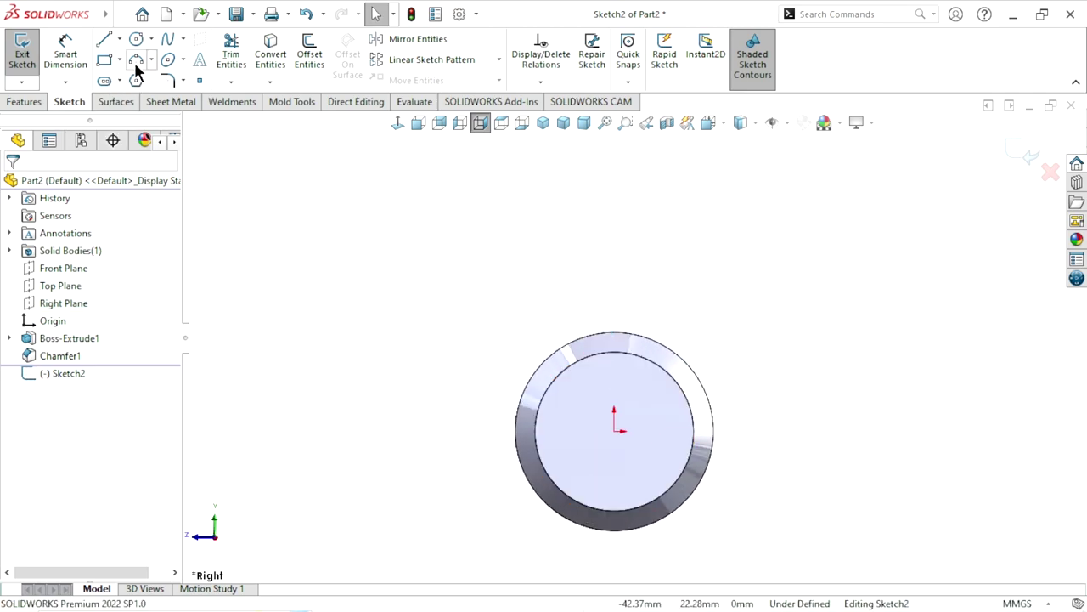
pyautogui.click(134, 59)
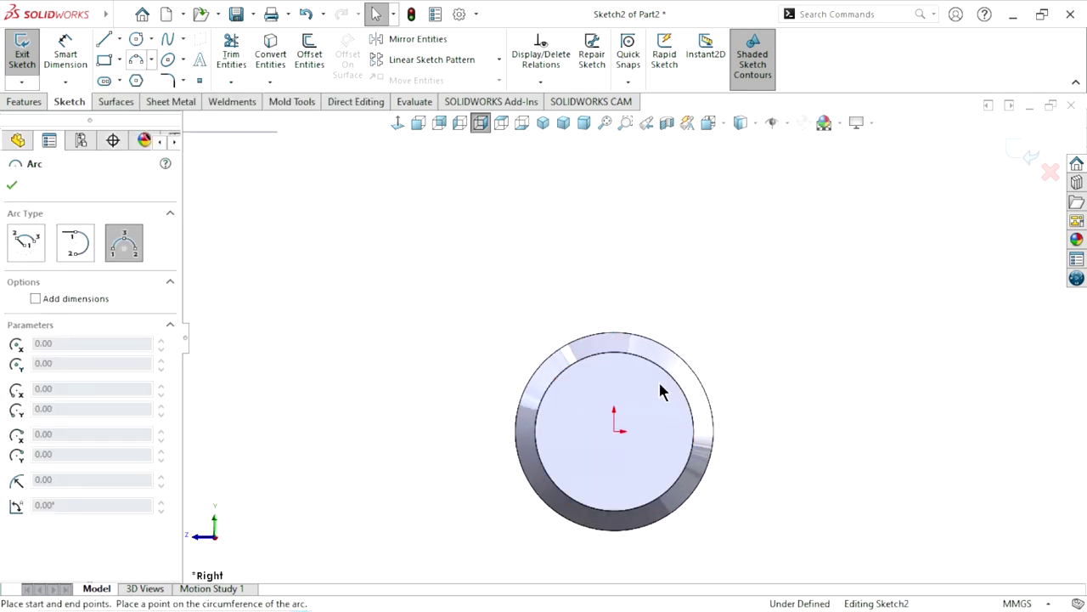
pyautogui.click(615, 347)
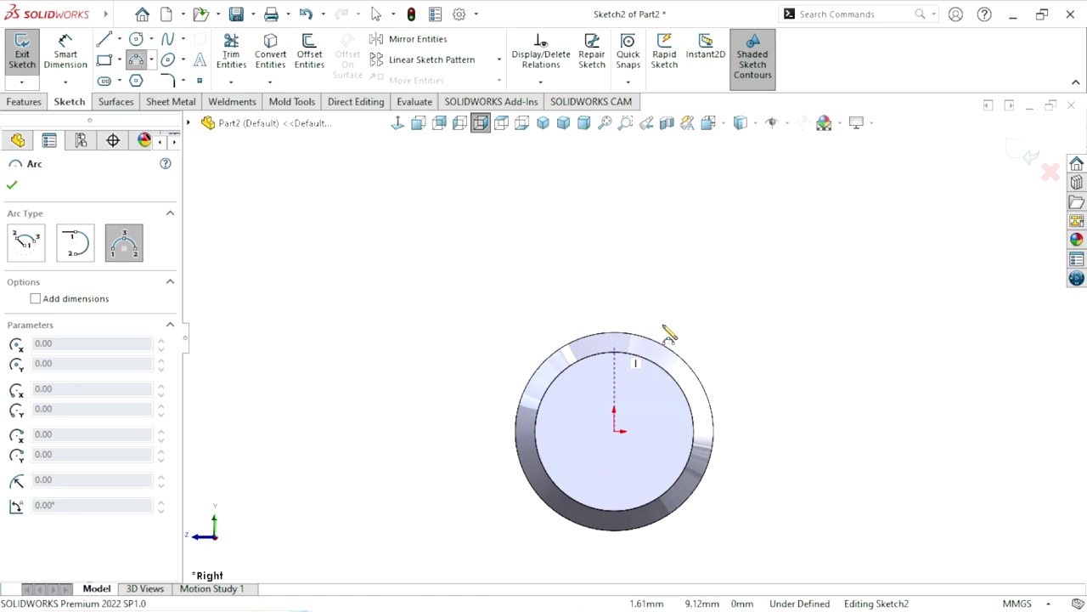
pyautogui.click(516, 202)
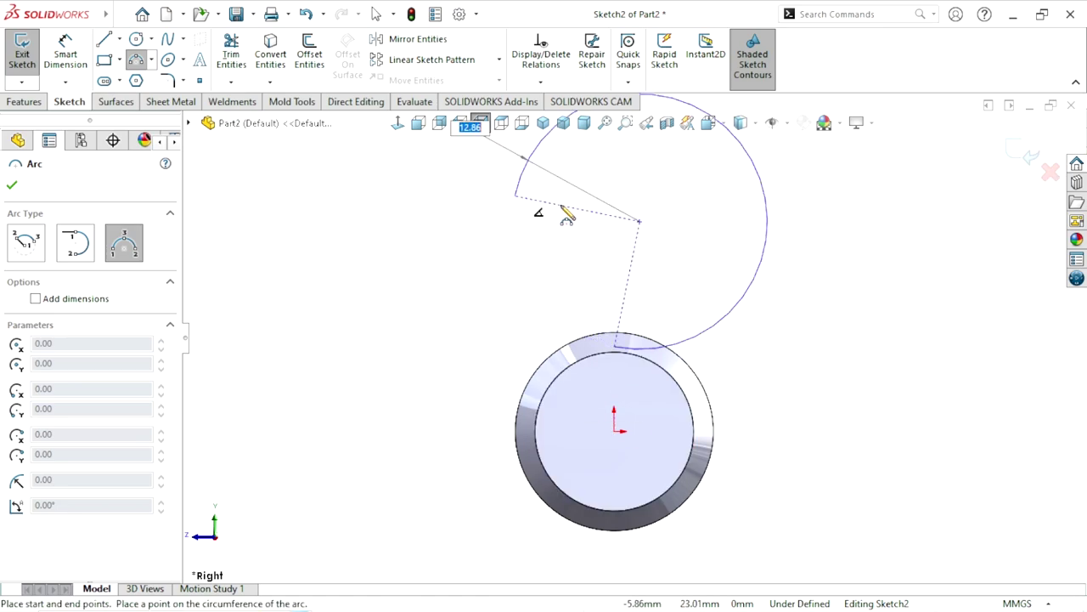
pyautogui.click(631, 255)
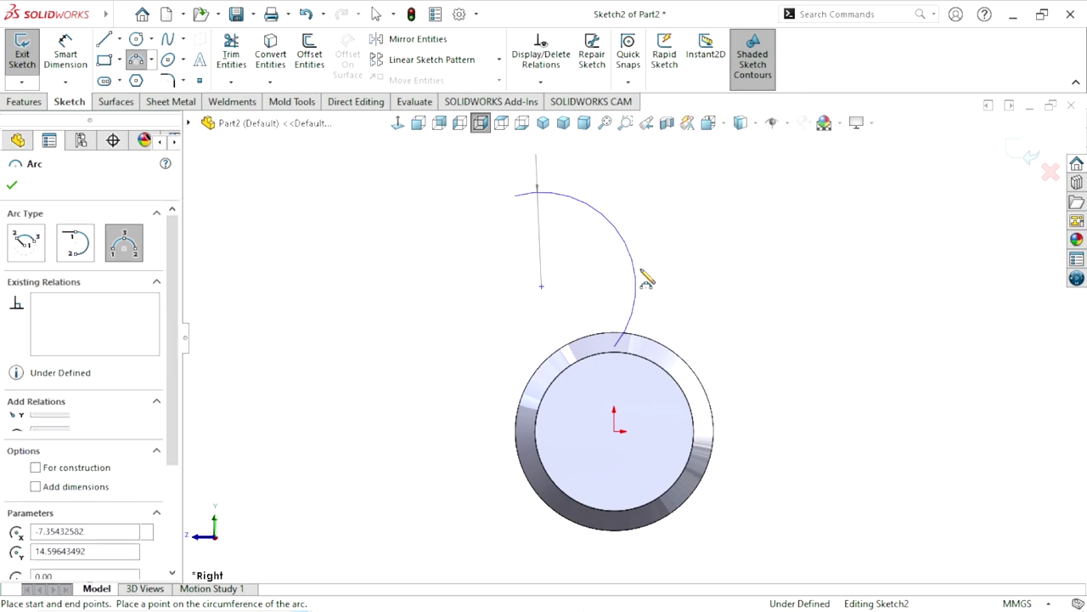
# Add a second three-point arc joined to the first arc's end, then exit the arc tool
pyautogui.scroll(2, 651, 399)
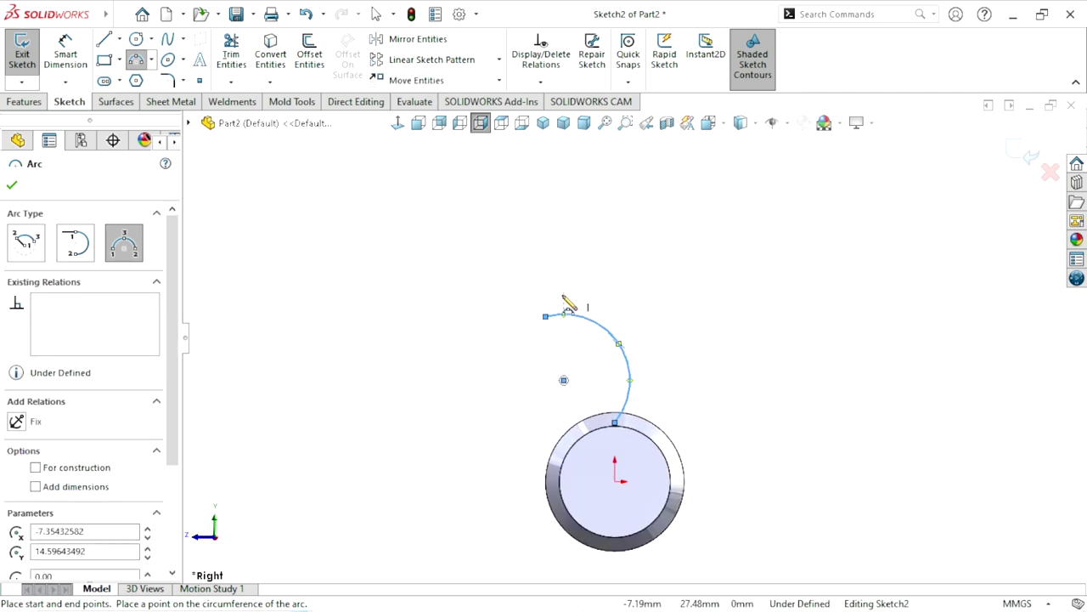
pyautogui.click(546, 316)
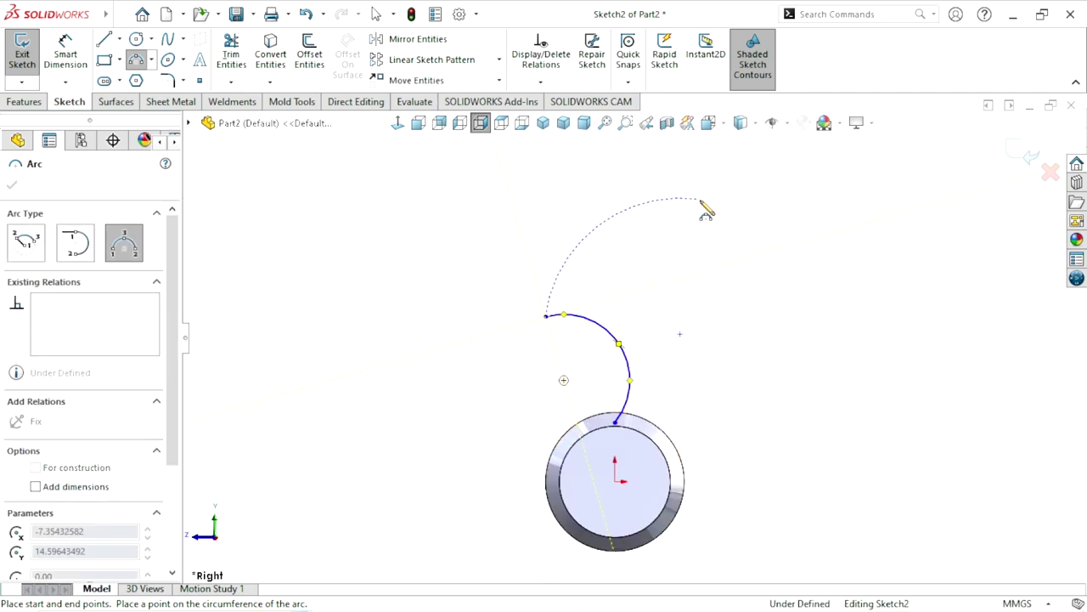
pyautogui.click(736, 206)
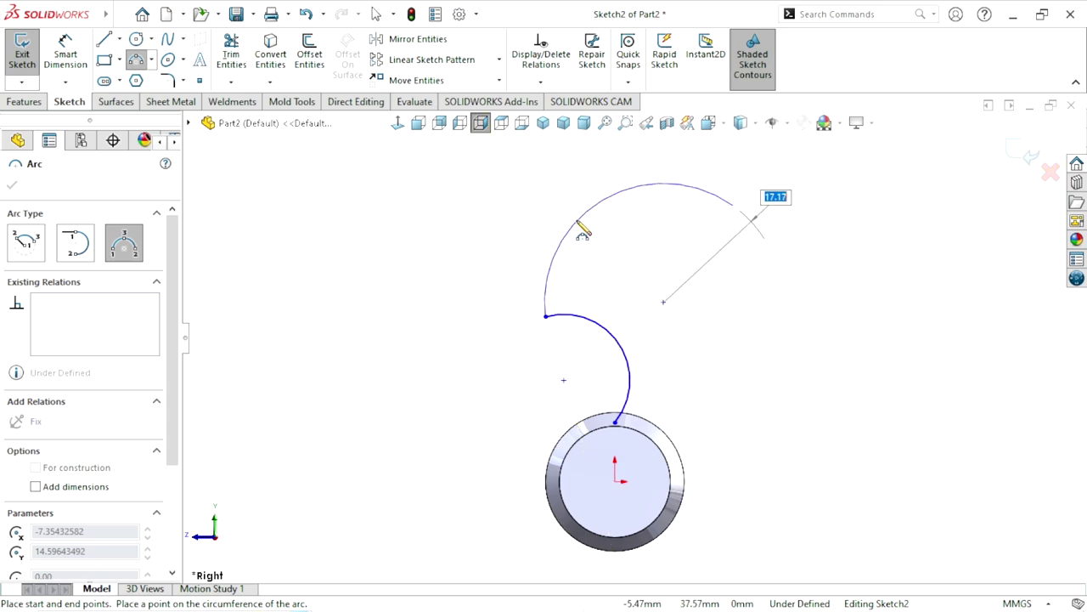
pyautogui.write('17')
pyautogui.click(583, 232)
pyautogui.rightClick(711, 308)
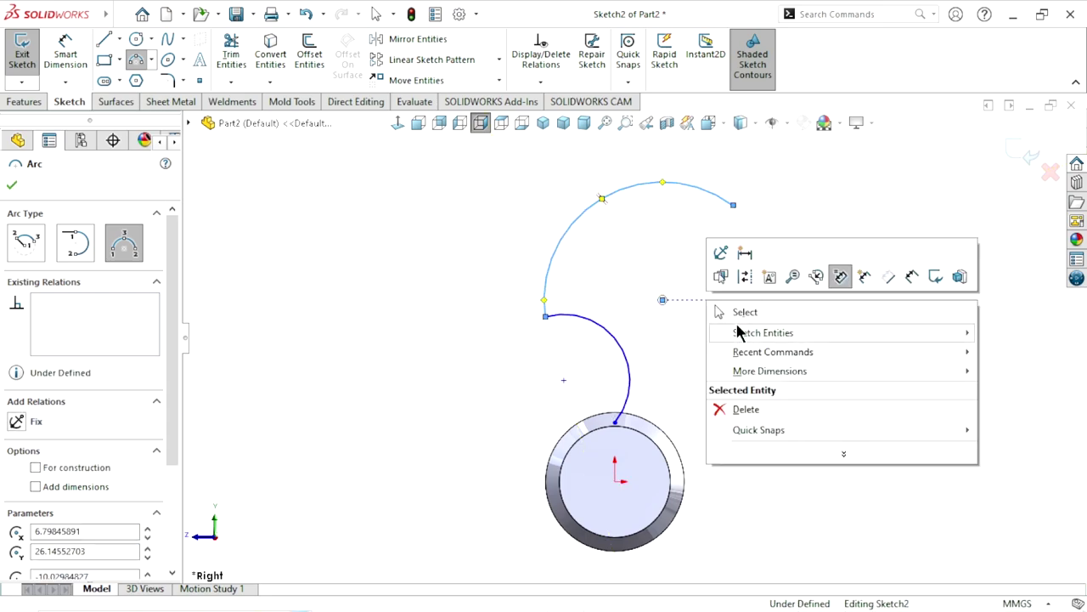
pyautogui.click(737, 313)
pyautogui.scroll(2, 671, 399)
pyautogui.scroll(-2, 667, 435)
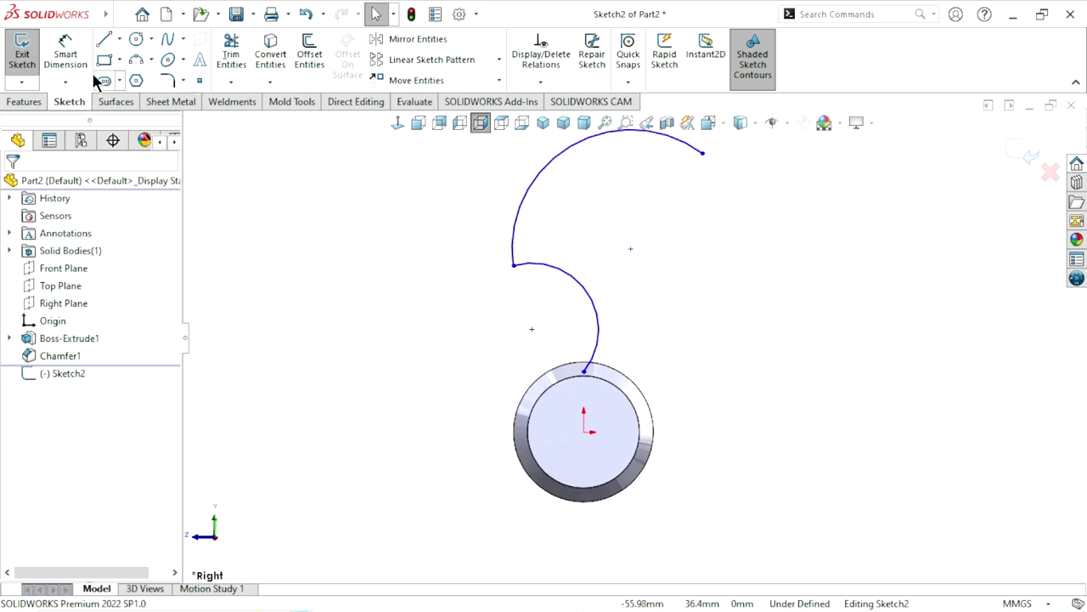
# Dimension the arc's lower endpoint 8 mm from the origin
pyautogui.click(65, 51)
pyautogui.click(585, 432)
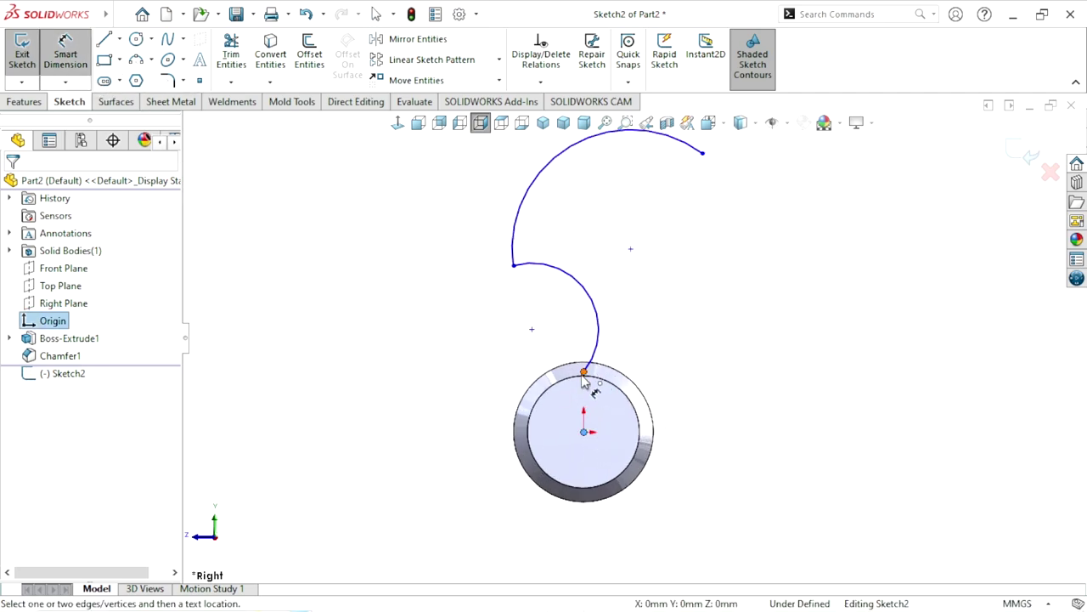
pyautogui.click(583, 371)
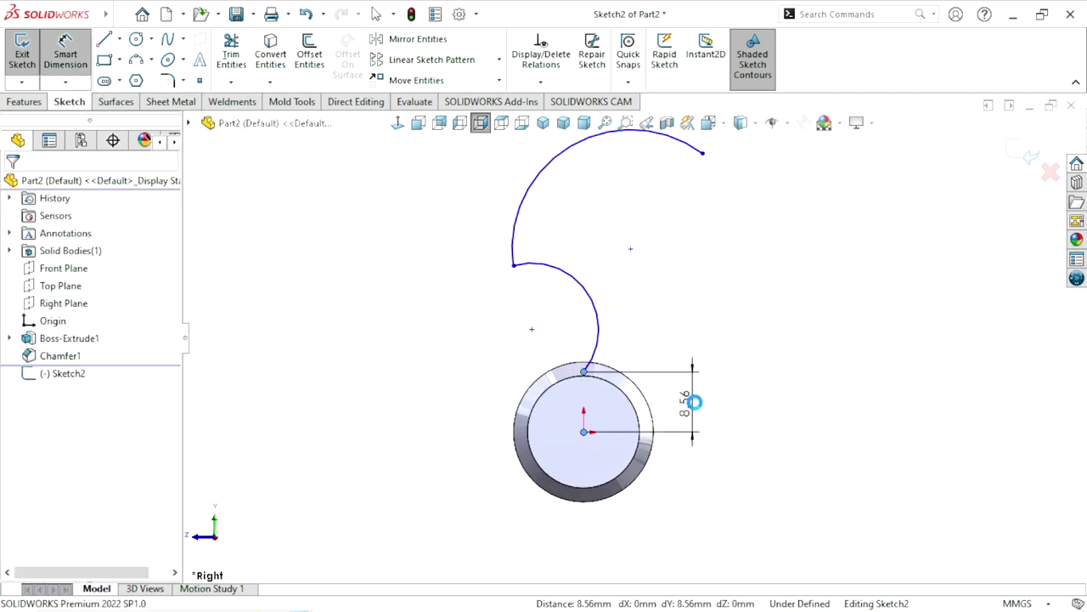
pyautogui.click(691, 403)
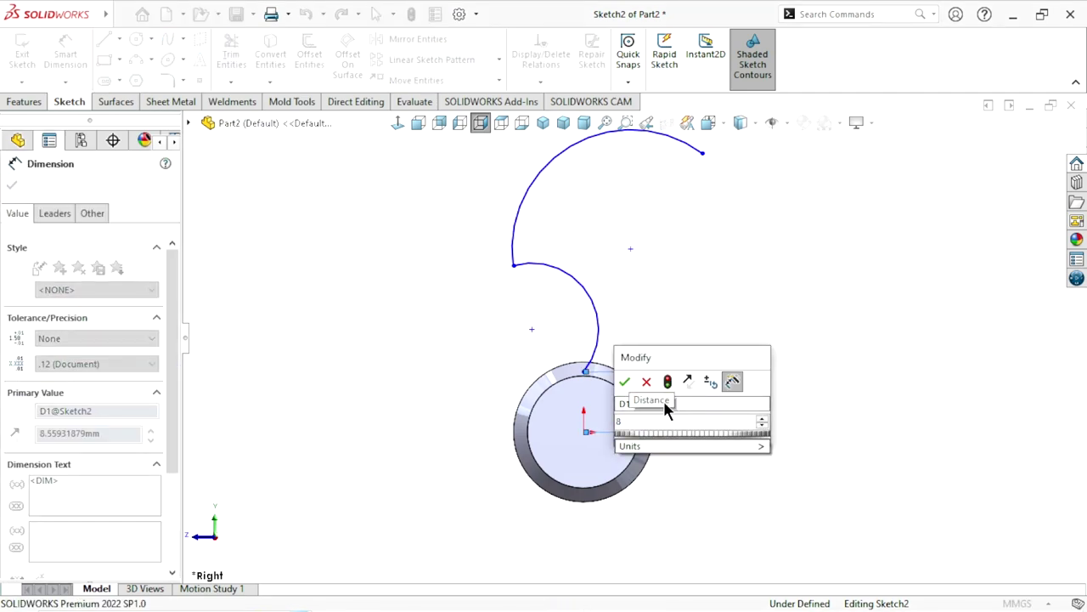
pyautogui.click(627, 383)
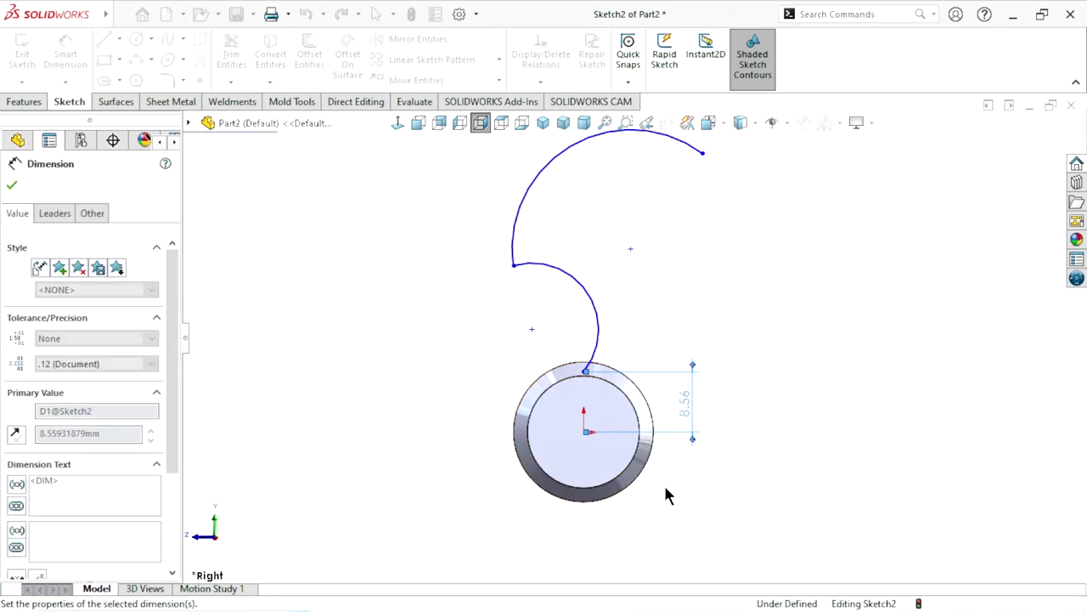
pyautogui.click(14, 187)
pyautogui.scroll(-3, 605, 385)
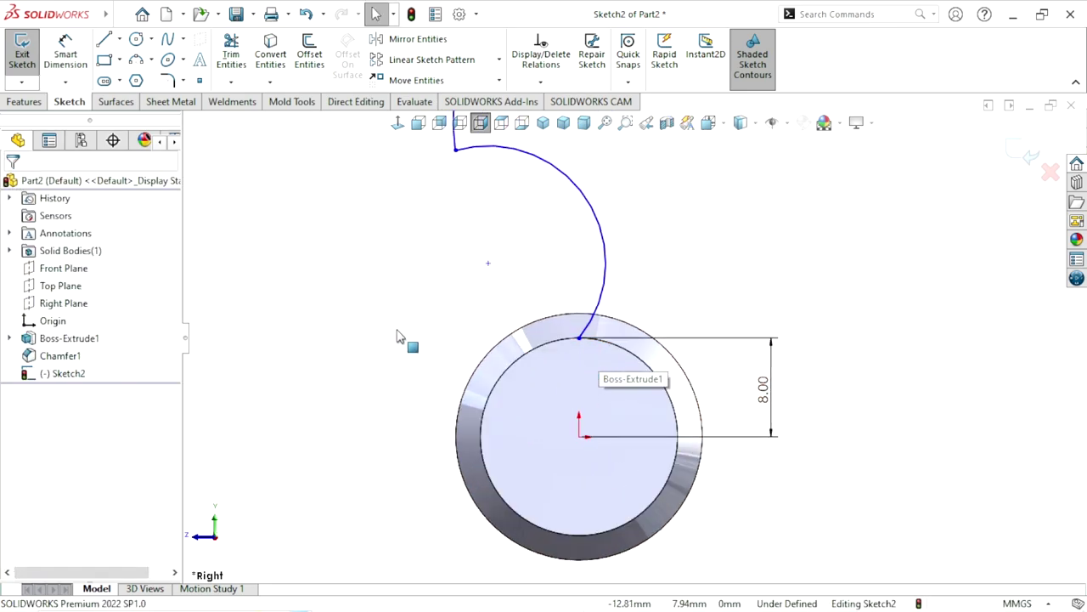
# Set the first arc's centre 18 mm horizontally from the origin
pyautogui.click(67, 56)
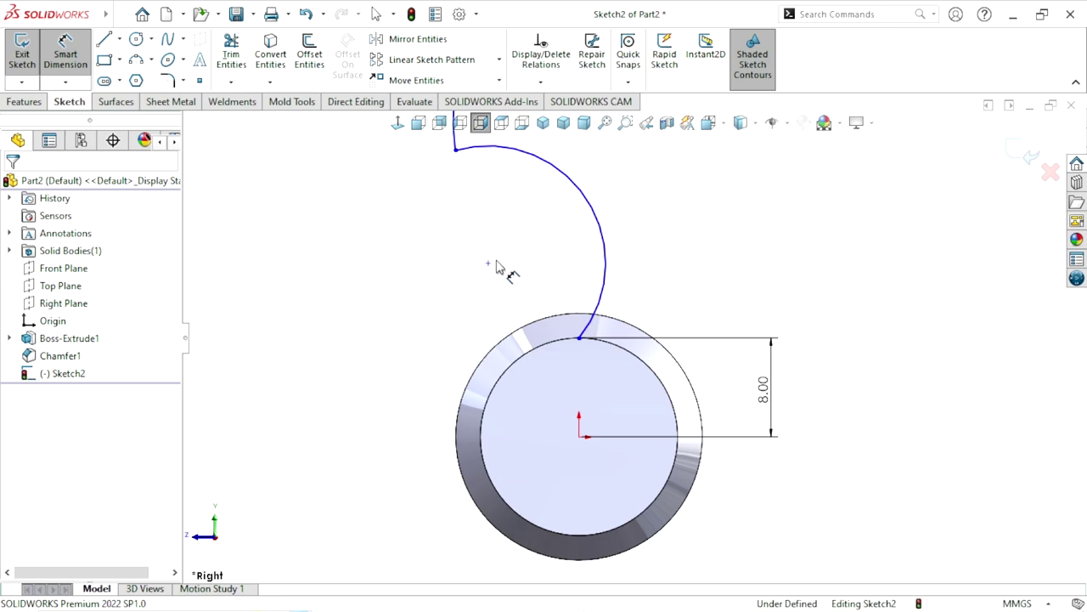
pyautogui.click(490, 265)
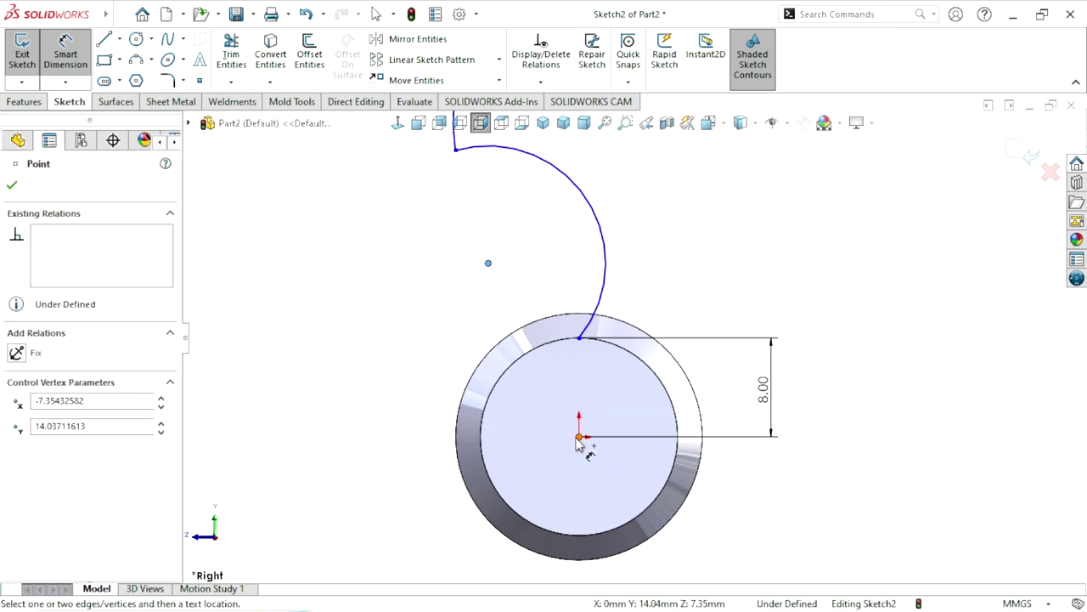
pyautogui.click(579, 438)
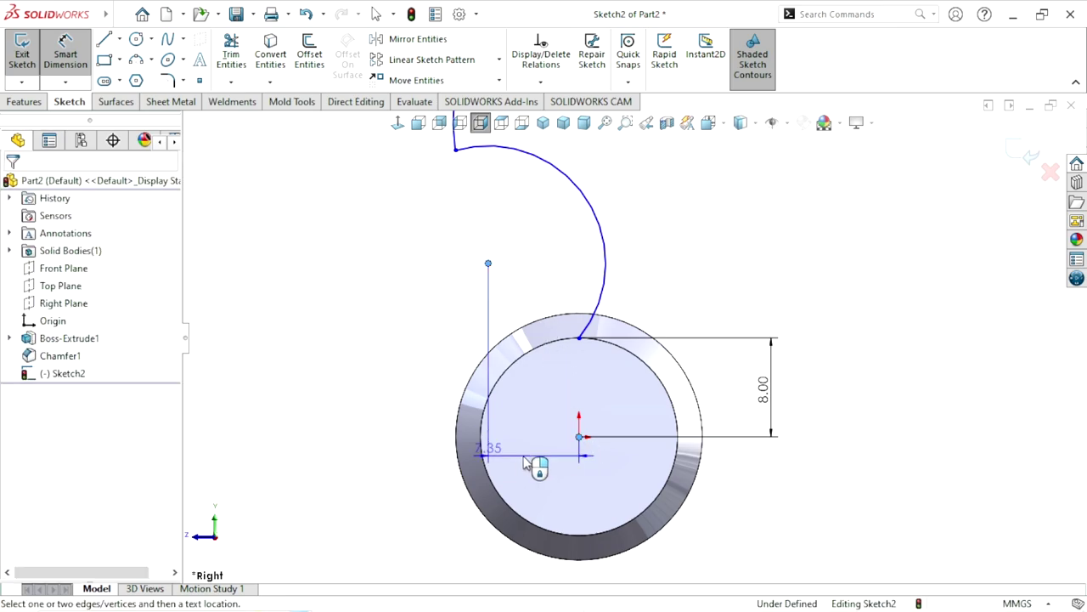
pyautogui.click(548, 505)
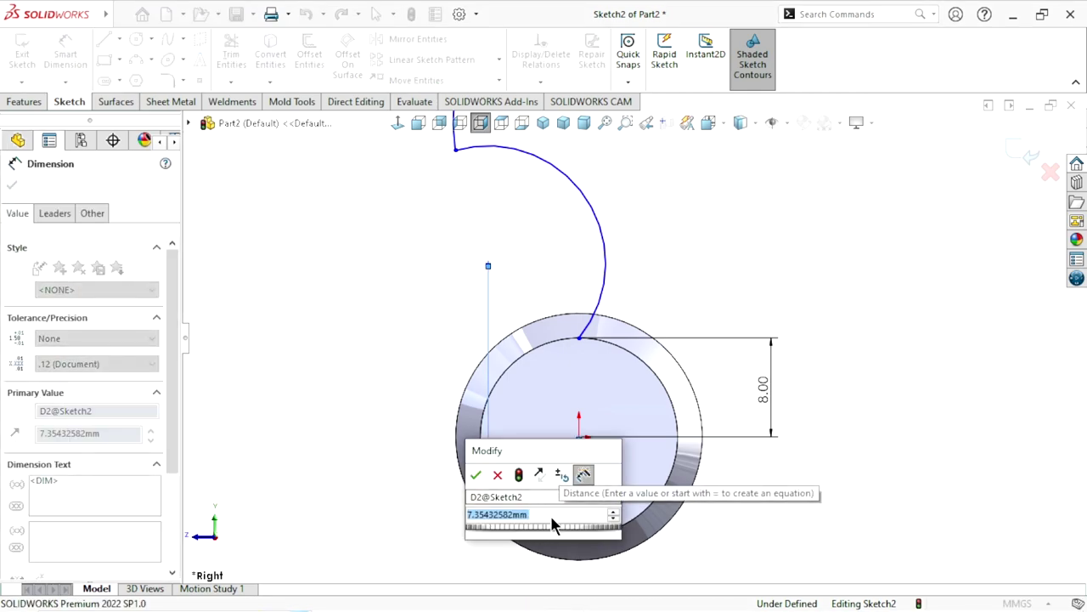
pyautogui.write('18')
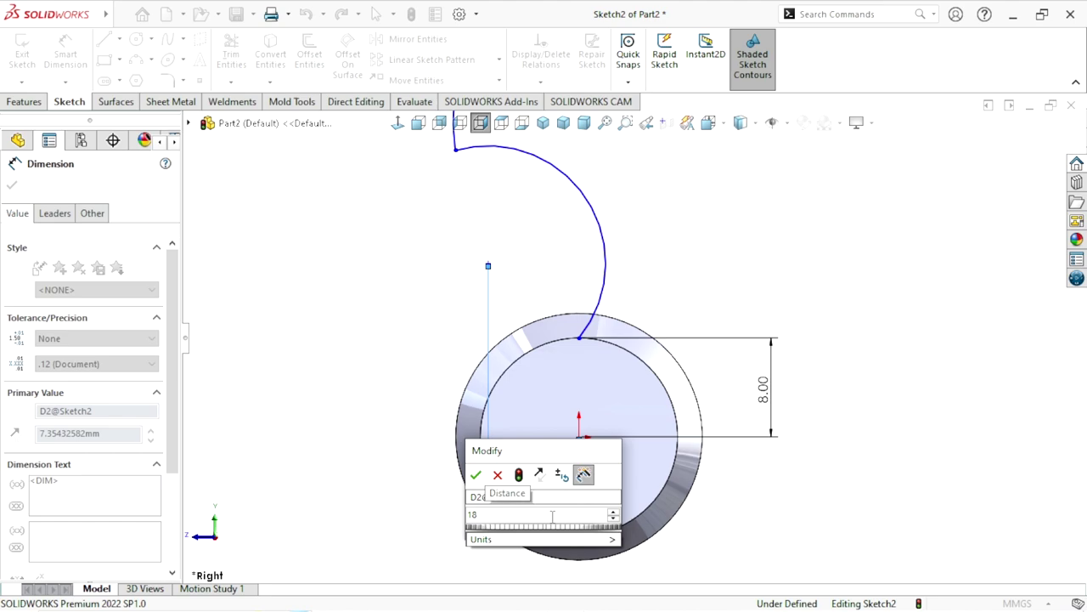
pyautogui.press('Return')
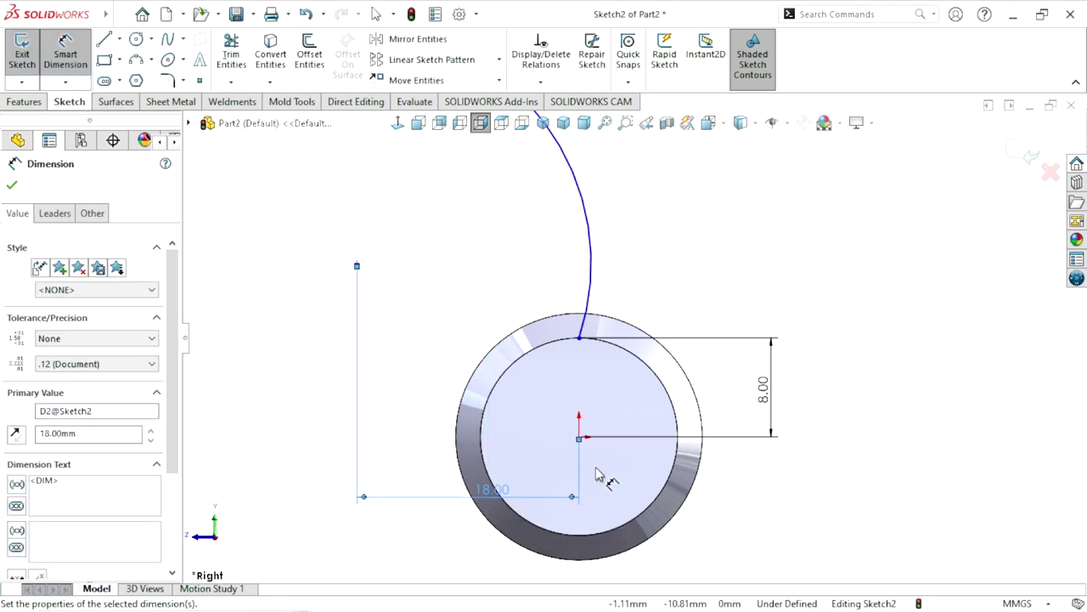
pyautogui.scroll(3, 596, 474)
pyautogui.scroll(-2, 619, 476)
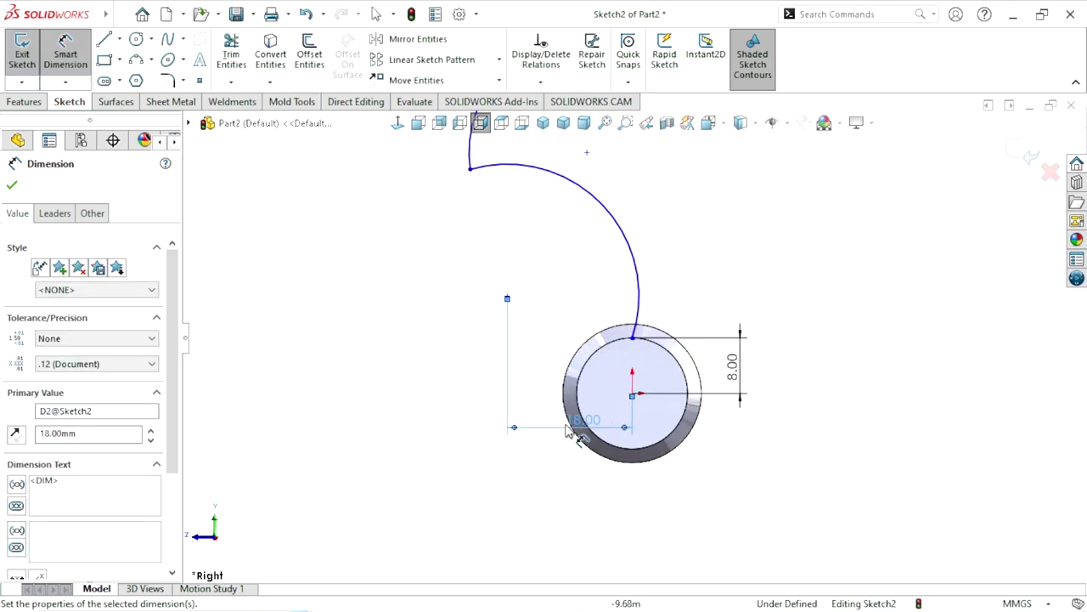
pyautogui.moveTo(568, 432); pyautogui.dragTo(451, 417)
pyautogui.click(438, 408)
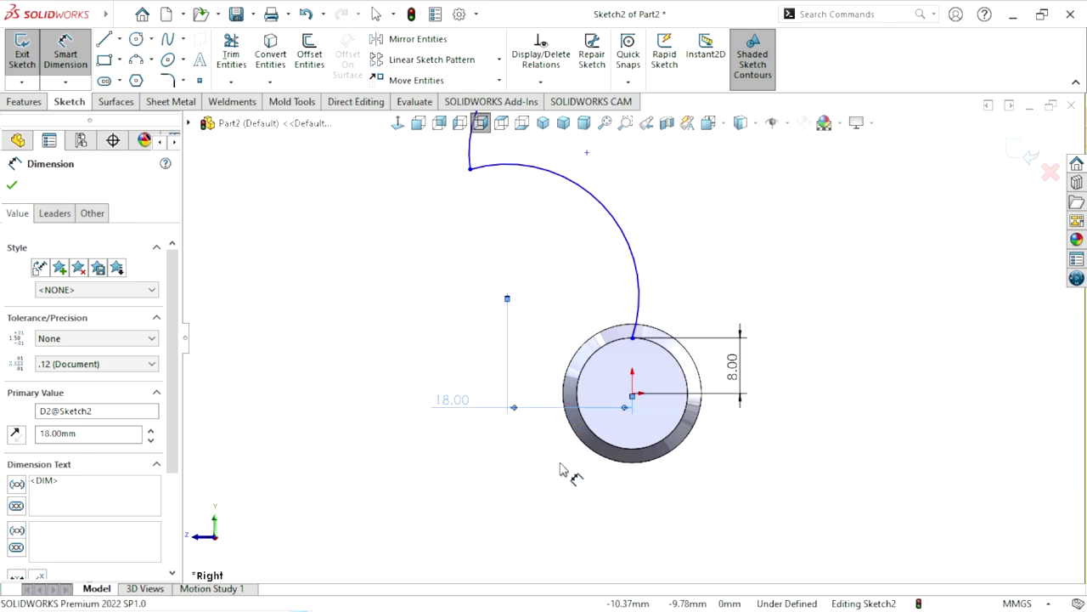
pyautogui.scroll(2, 587, 442)
pyautogui.scroll(-1, 614, 323)
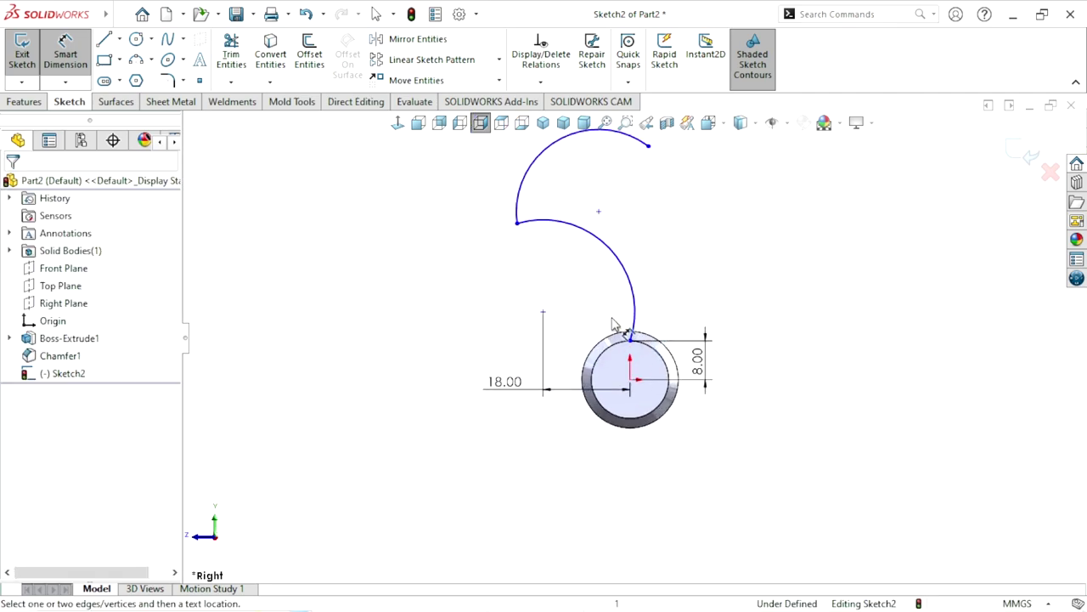
# Set the arcs' junction point 23 mm horizontally from the origin
pyautogui.click(516, 226)
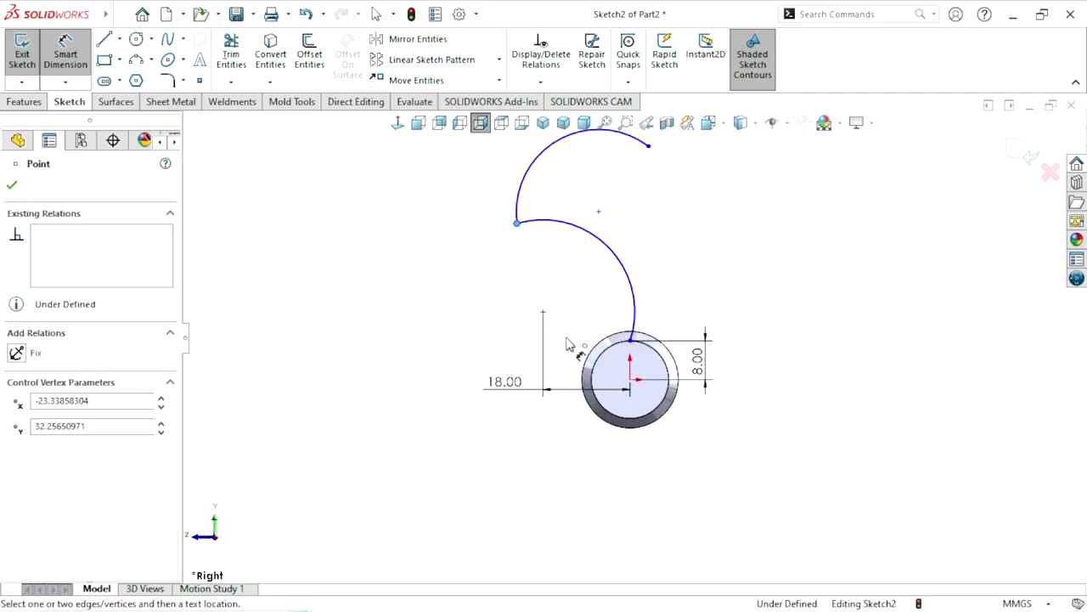
pyautogui.click(630, 383)
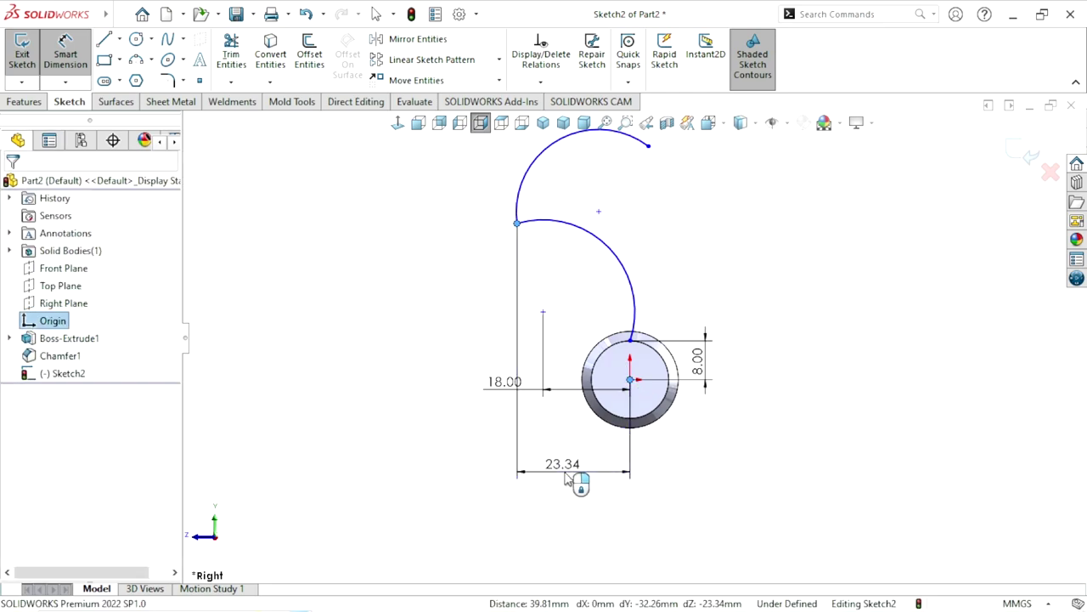
pyautogui.click(566, 477)
pyautogui.write('23')
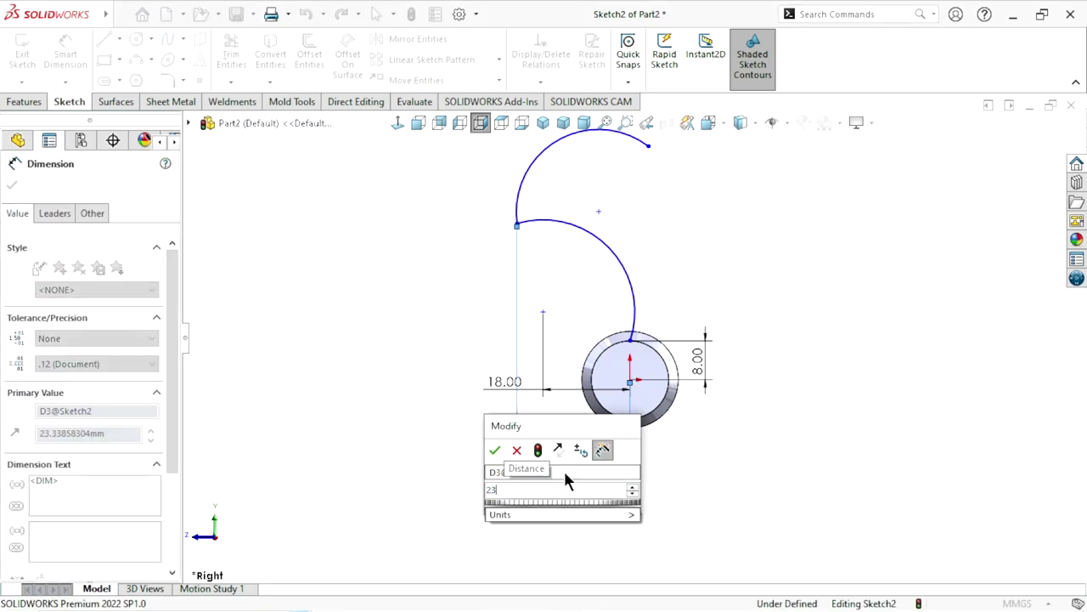
pyautogui.click(494, 450)
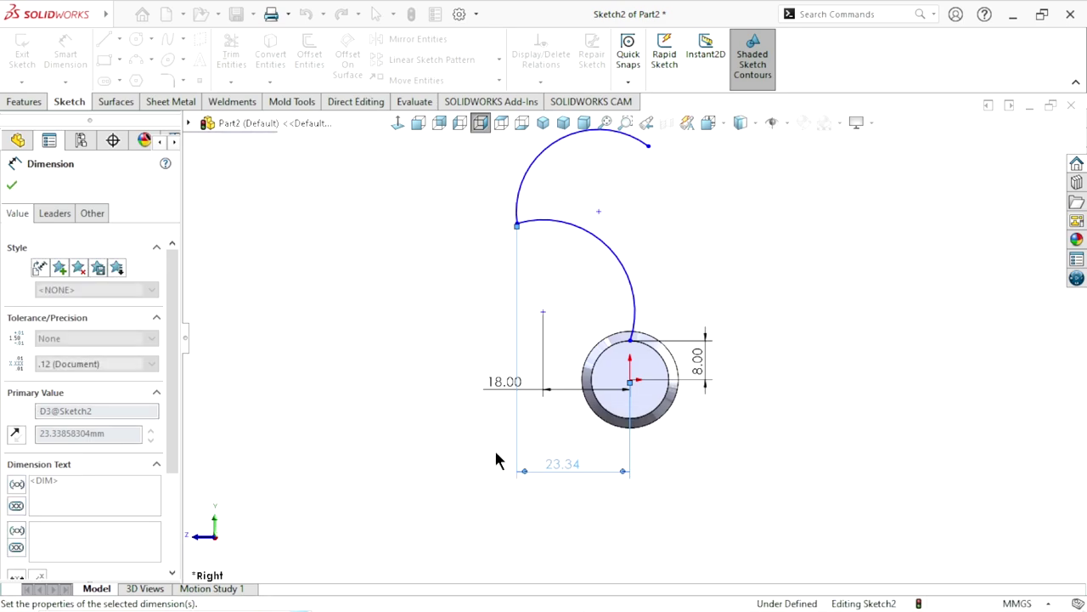
# Give the first arc an R25 radius dimension
pyautogui.click(600, 281)
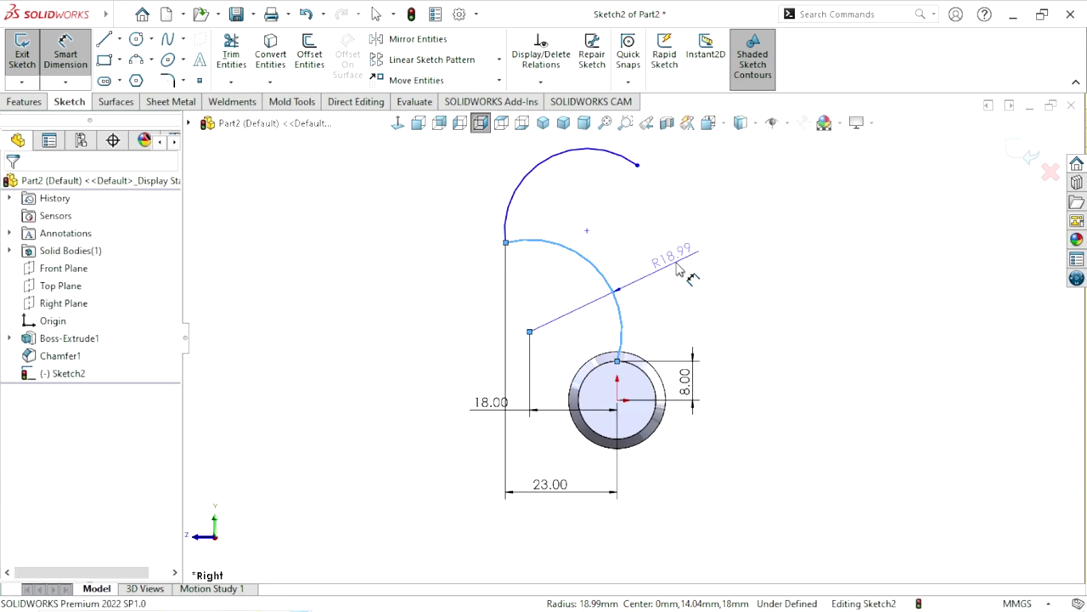
pyautogui.click(678, 268)
pyautogui.write('25')
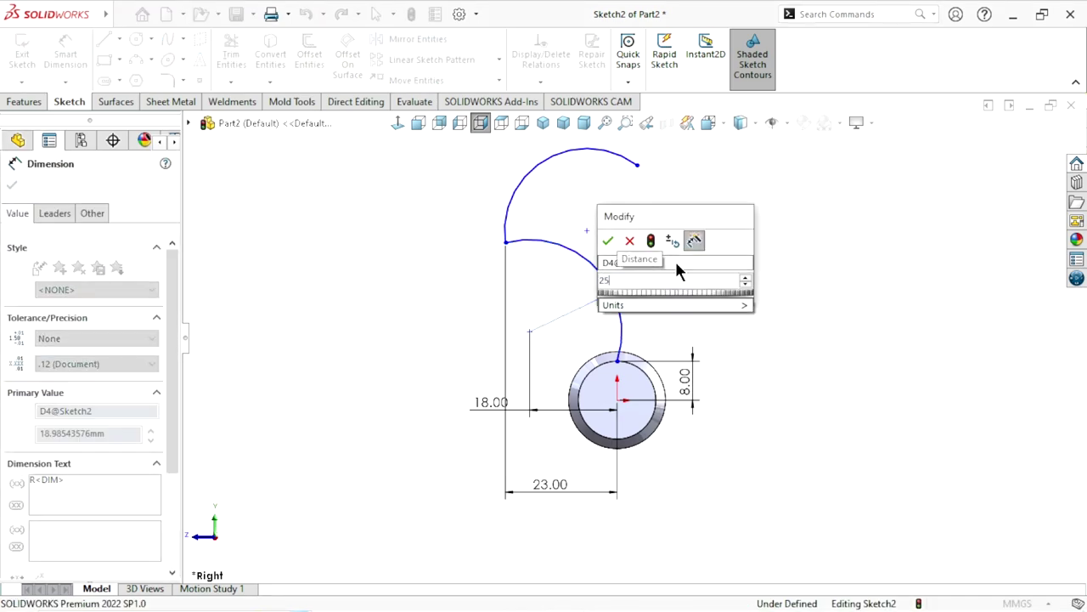
pyautogui.press('Return')
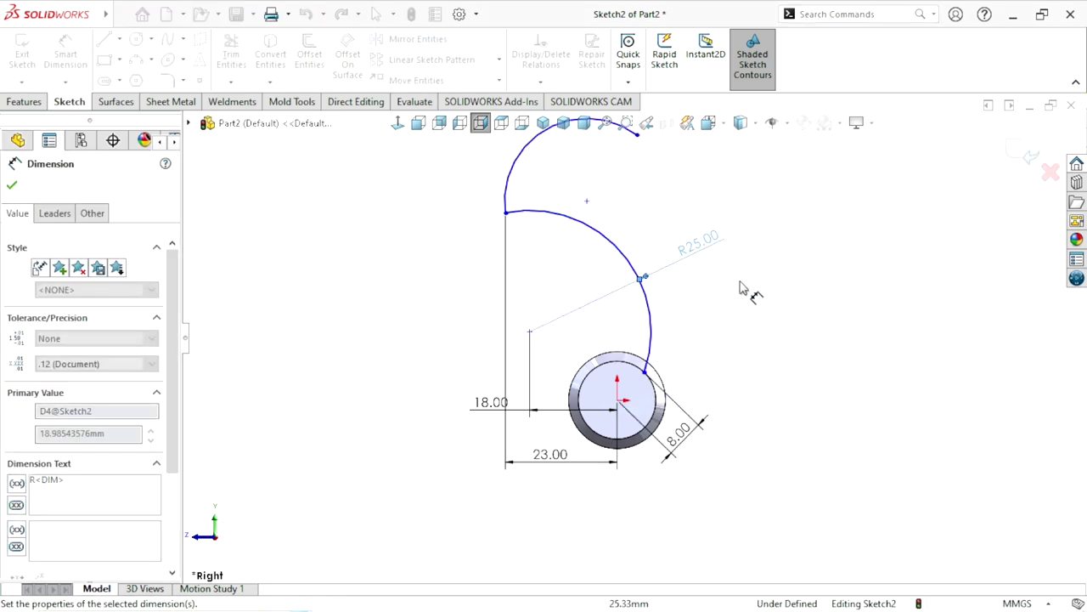
pyautogui.click(813, 374)
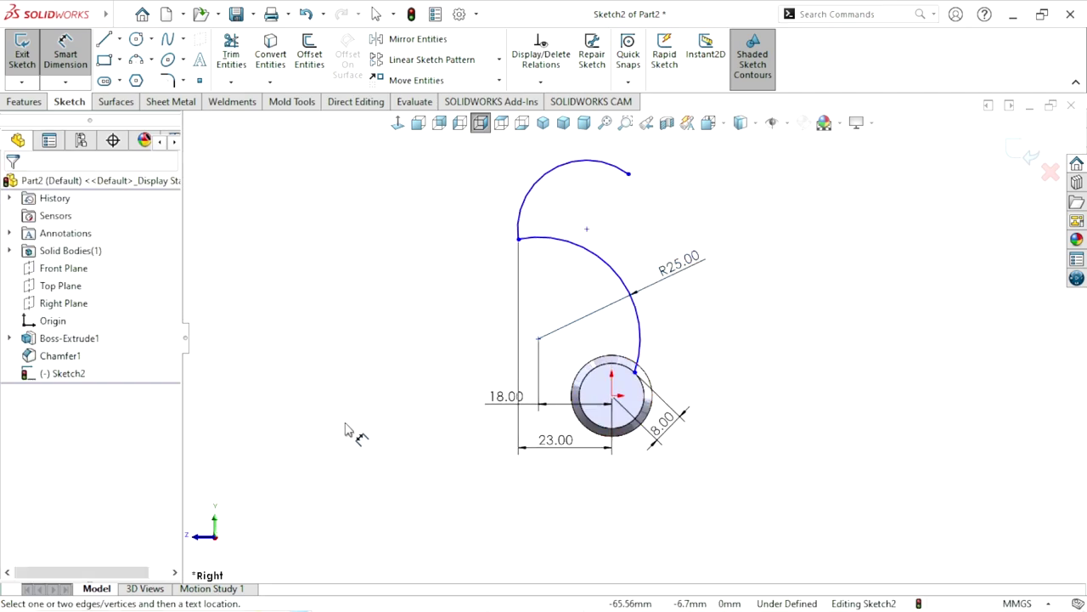
pyautogui.press('Escape')
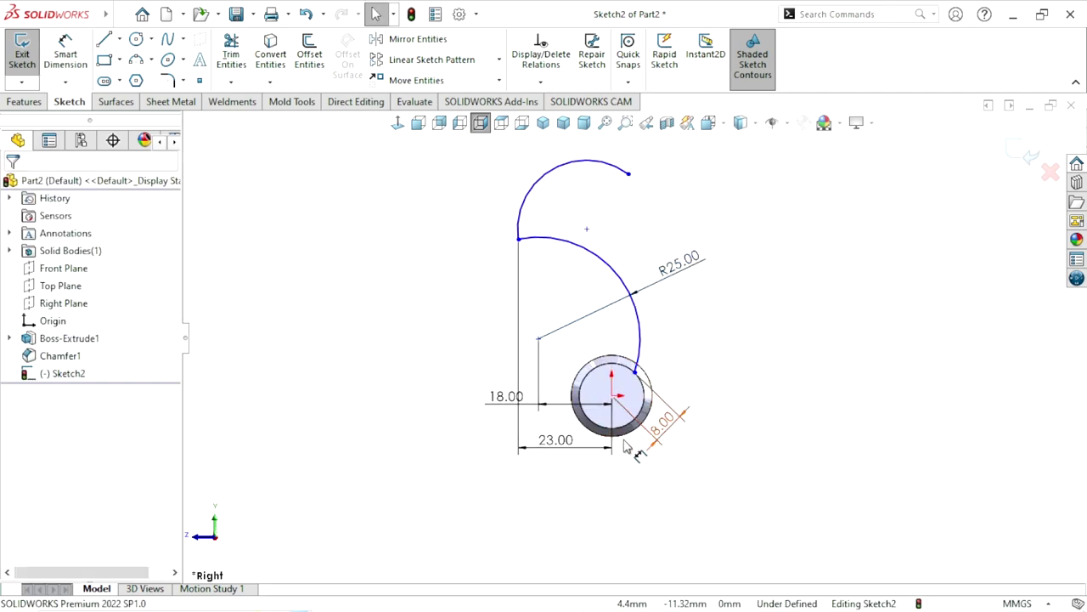
# Add a Vertical relation between the lower arc's hub endpoint and the origin
pyautogui.scroll(-3, 646, 446)
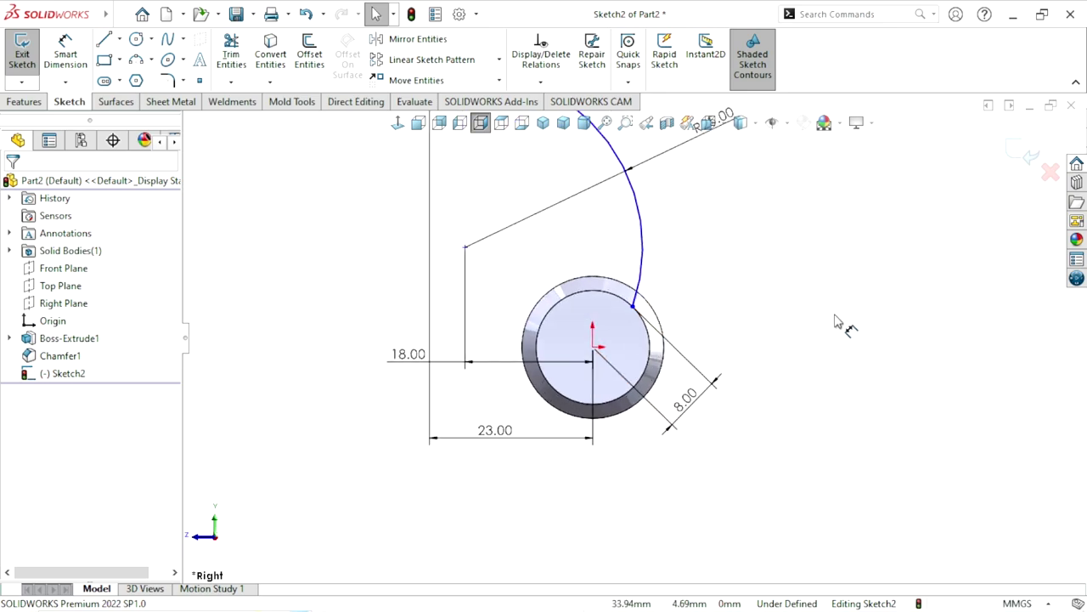
pyautogui.click(631, 311)
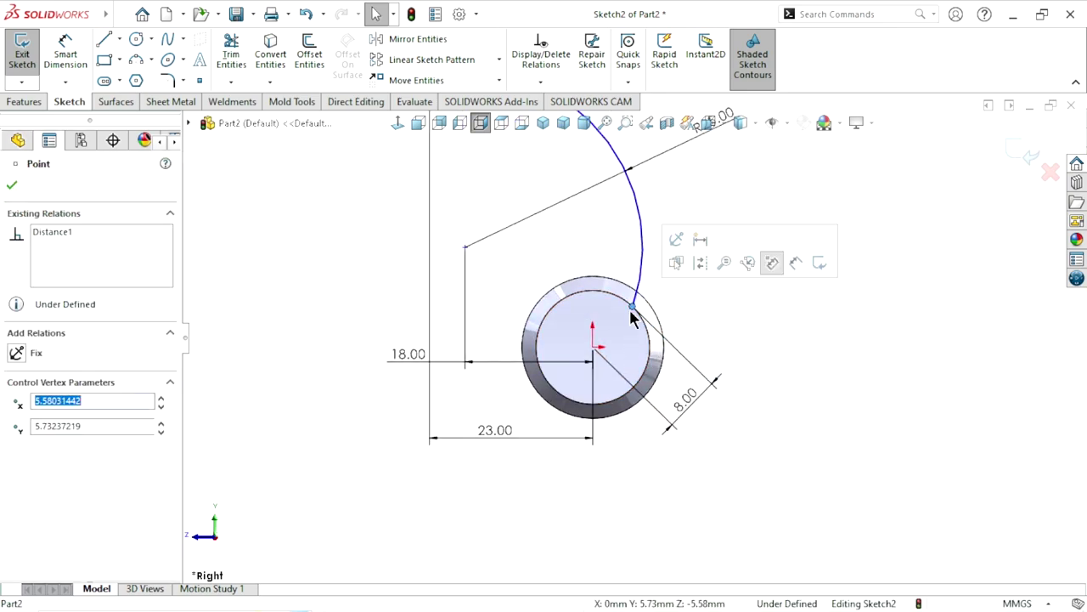
pyautogui.keyDown('ctrl'); pyautogui.click(593, 348); pyautogui.keyUp('ctrl')
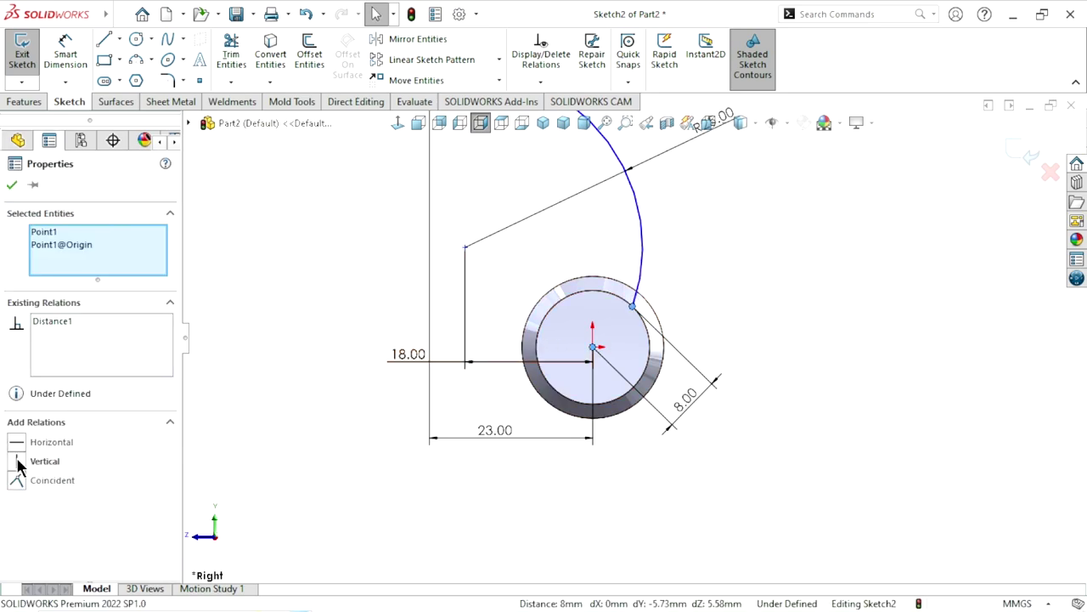
pyautogui.click(17, 463)
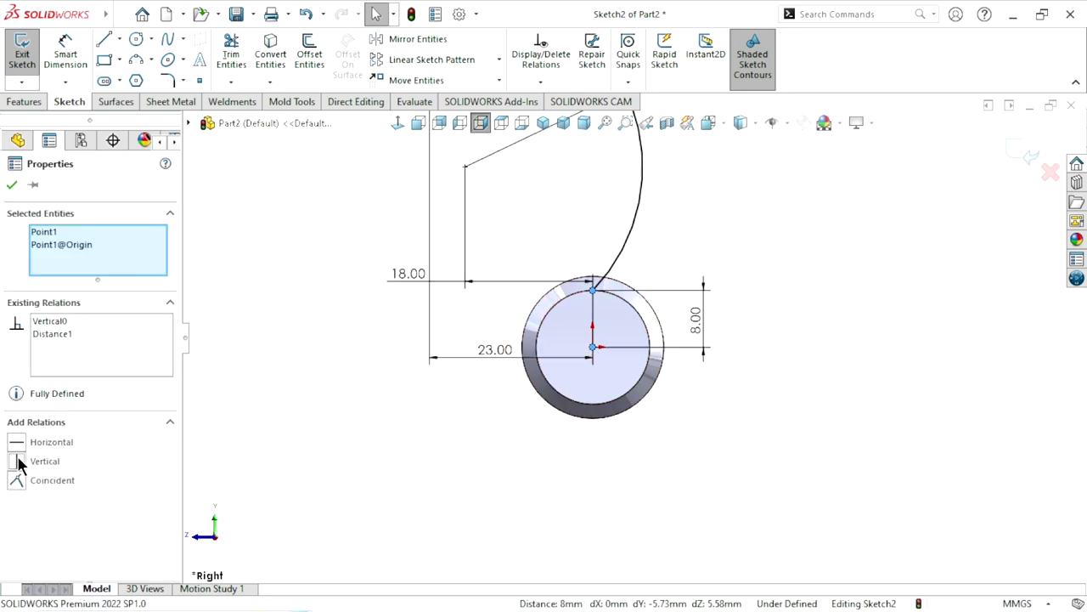
pyautogui.click(12, 184)
pyautogui.scroll(4, 637, 332)
pyautogui.scroll(2, 650, 289)
# Drag the upper arc's free end outward to enlarge the arc
pyautogui.scroll(-2, 680, 298)
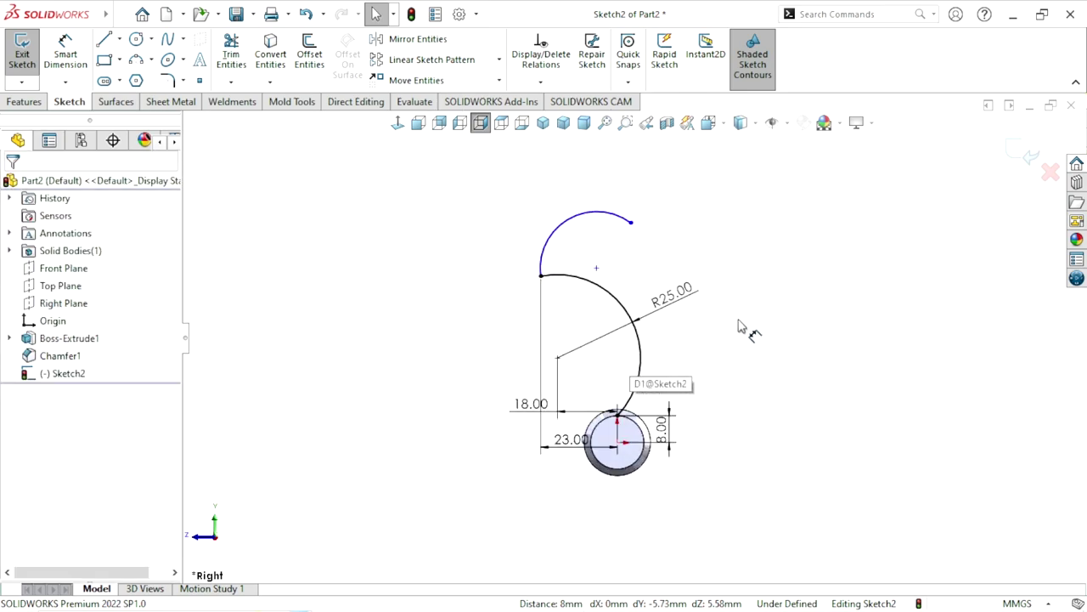
pyautogui.scroll(-2, 697, 323)
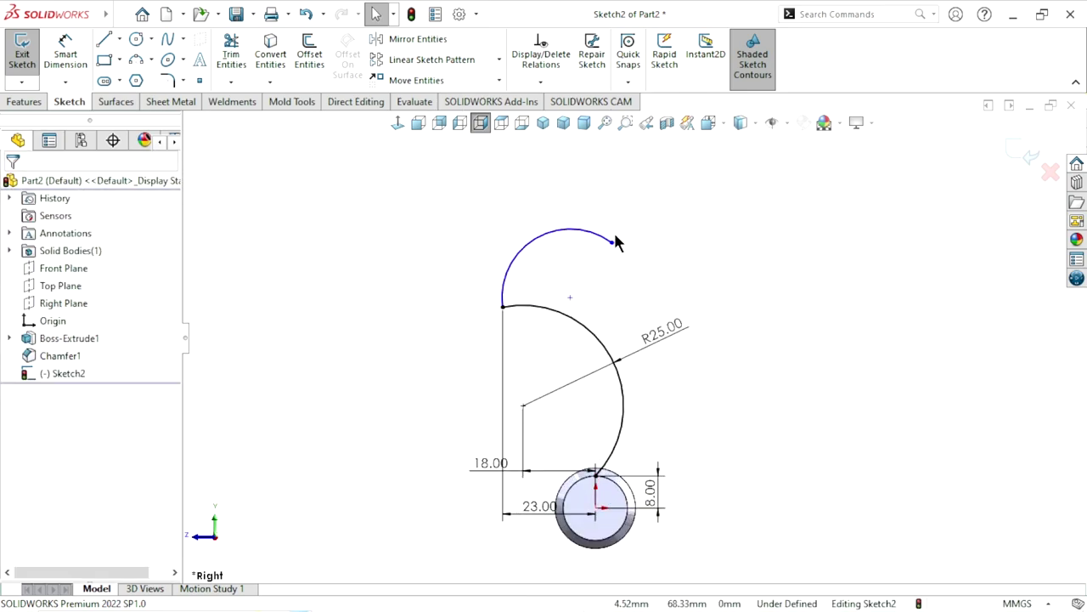
pyautogui.moveTo(612, 243)
pyautogui.mouseDown()
pyautogui.moveTo(711, 243)
pyautogui.moveTo(702, 222)
pyautogui.mouseUp()
pyautogui.click(771, 279)
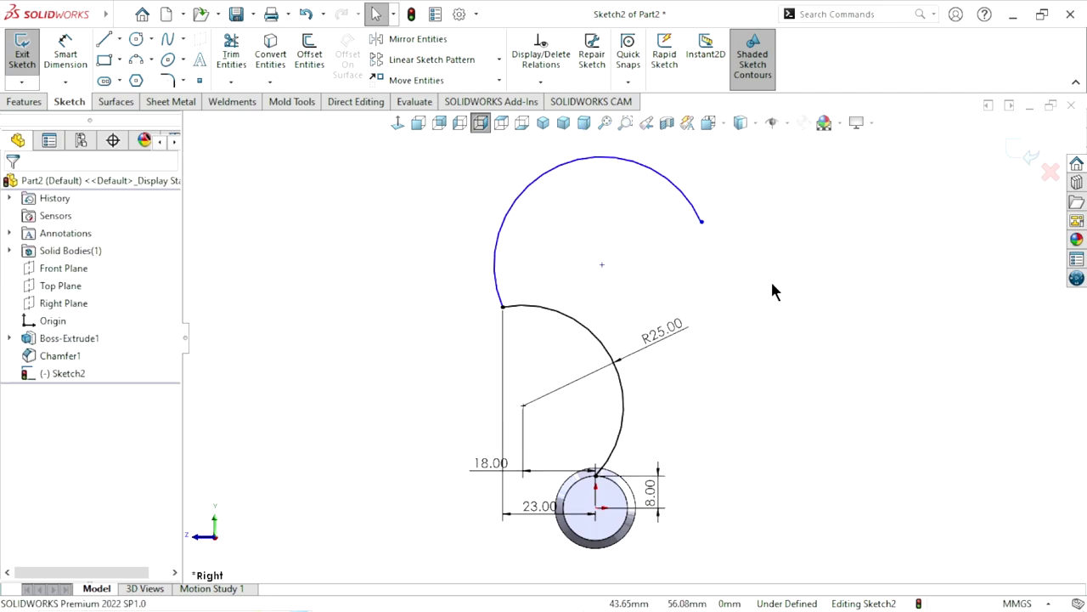
pyautogui.scroll(-1, 703, 332)
pyautogui.scroll(-1, 646, 340)
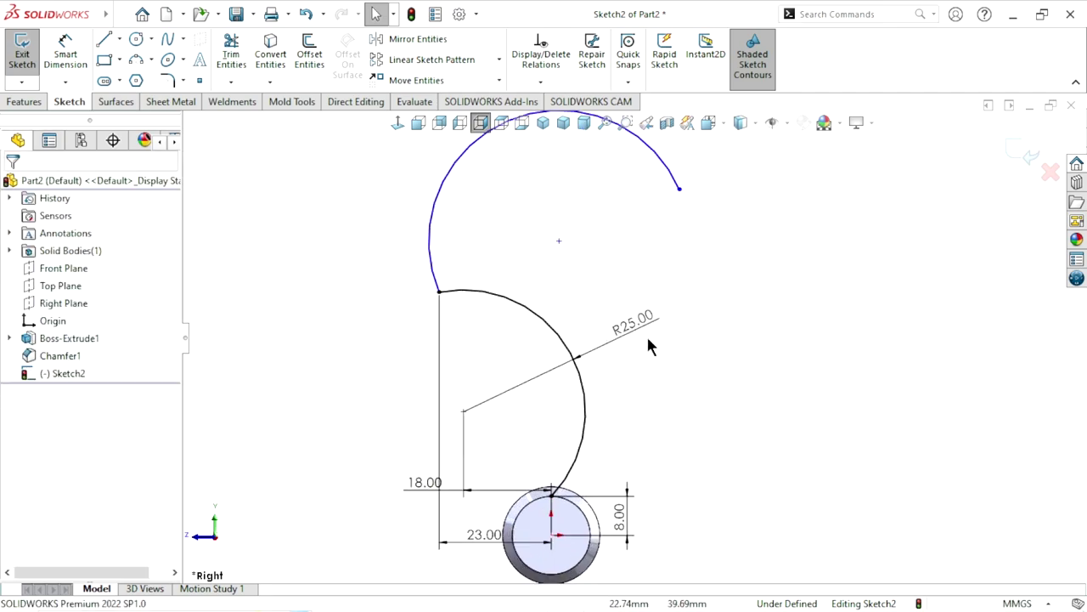
# Dimension the upper arc's free end 30 mm vertically above its lower end
pyautogui.click(71, 68)
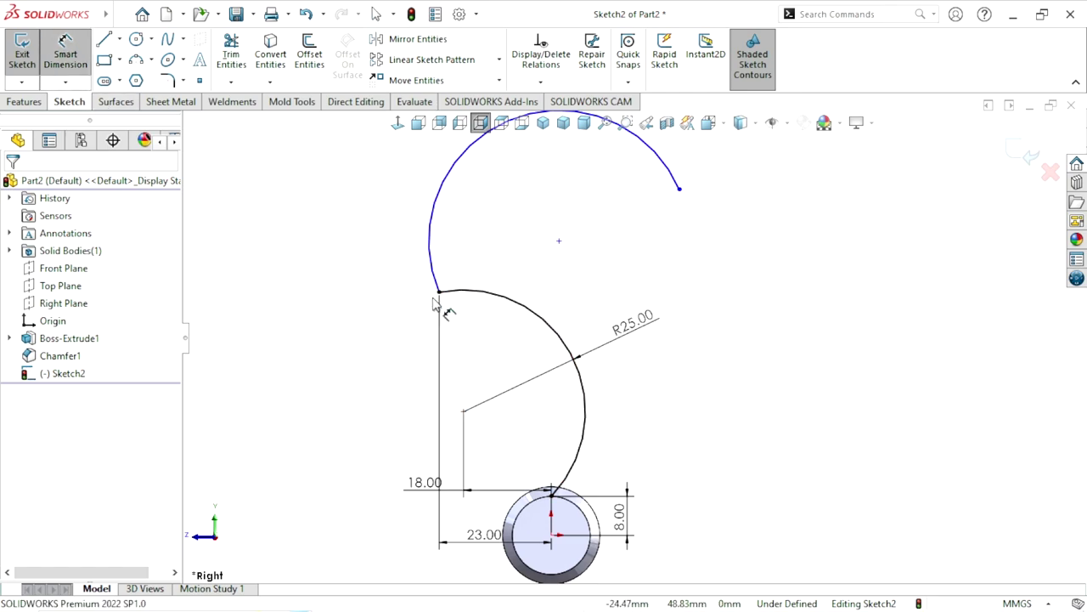
pyautogui.click(439, 293)
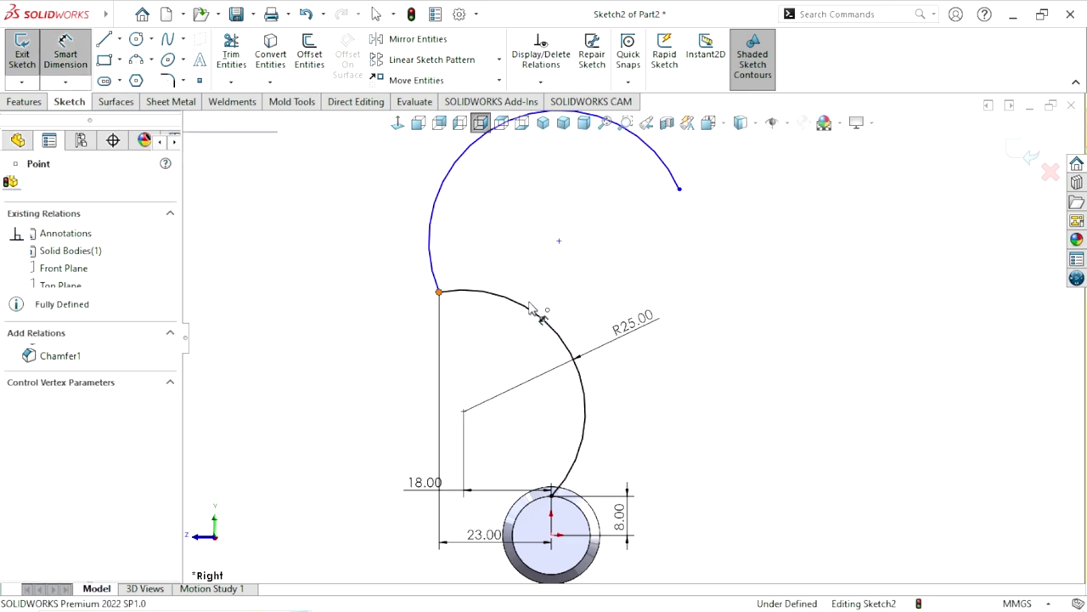
pyautogui.click(680, 189)
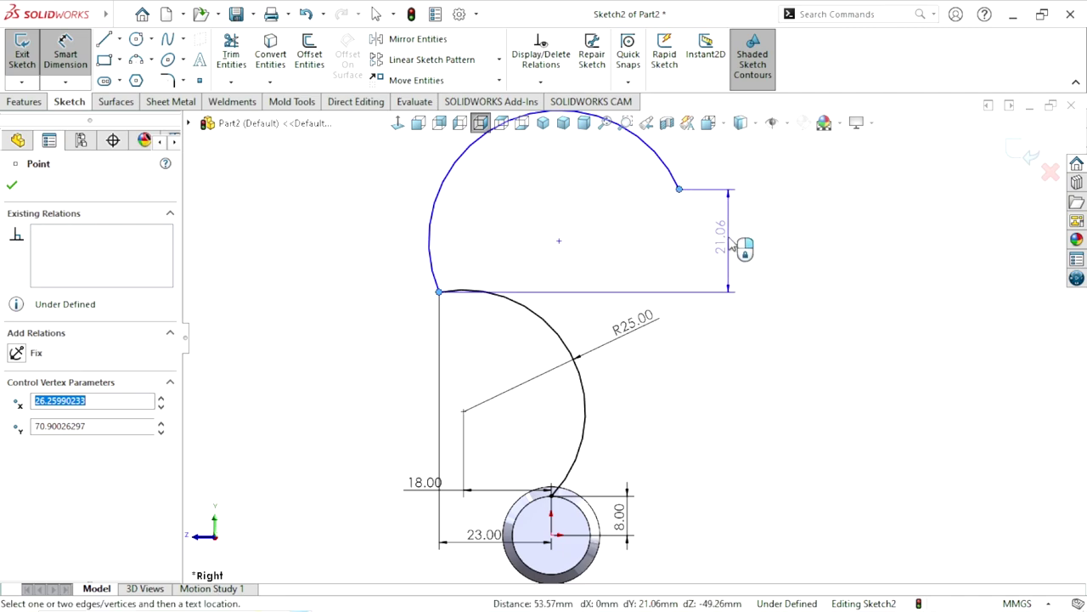
pyautogui.click(730, 247)
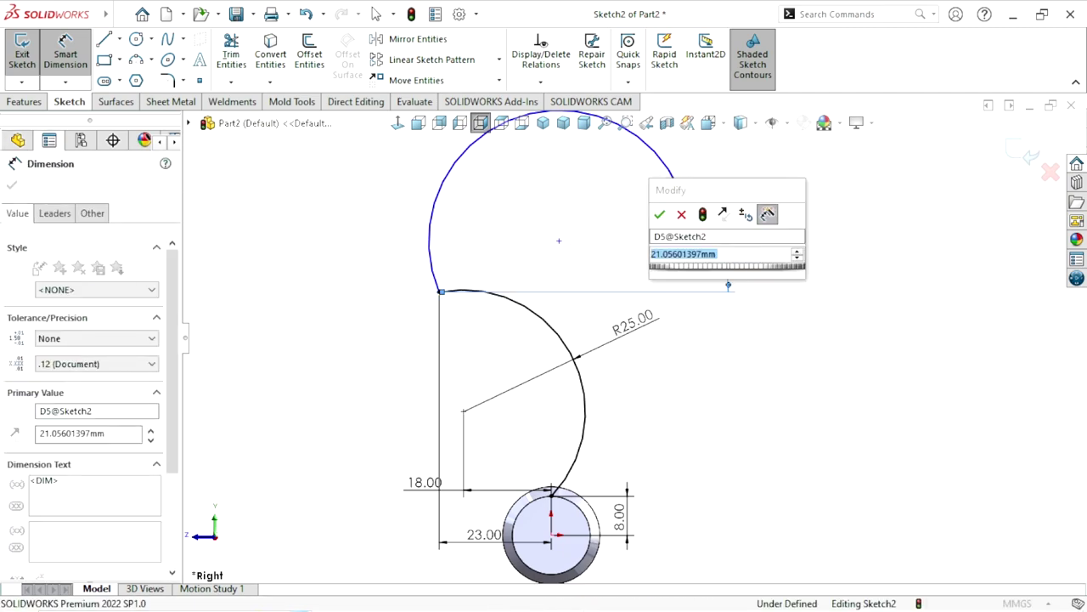
pyautogui.write('18')
pyautogui.press('Return')
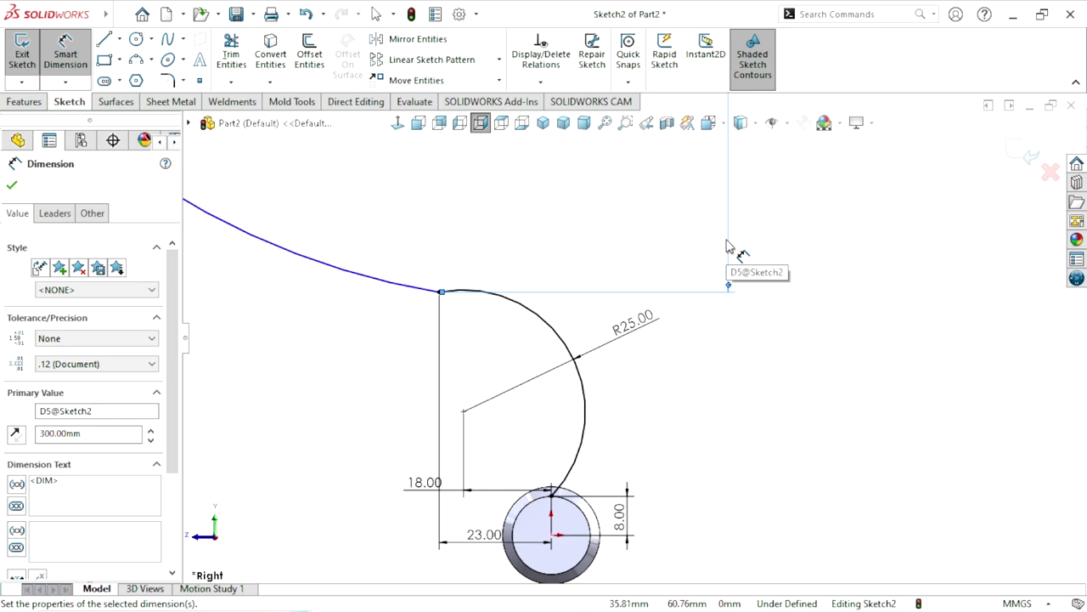
pyautogui.hotkey('ctrl', 'z')
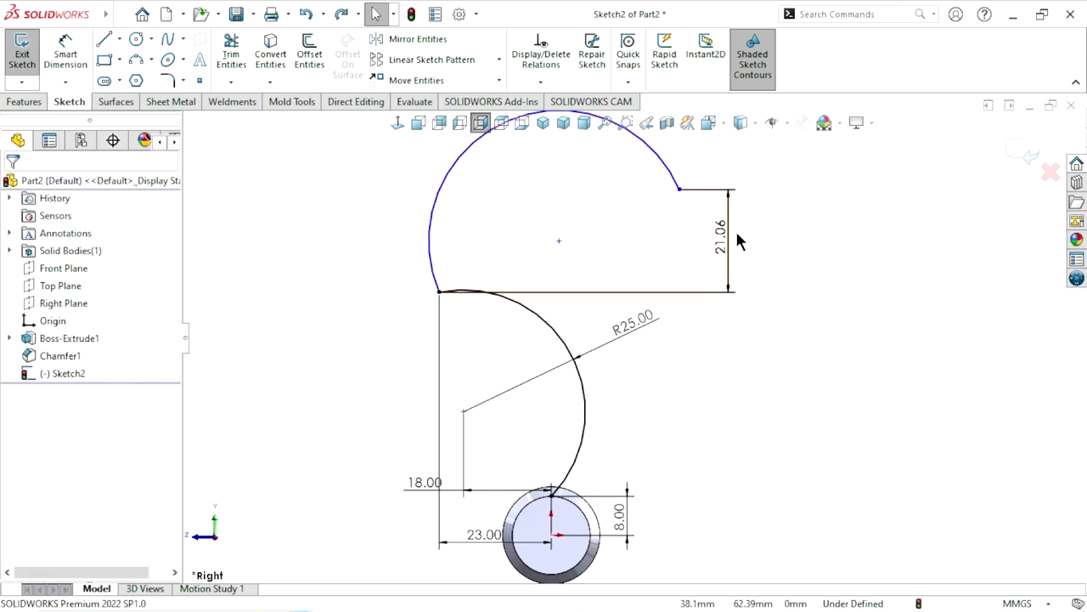
pyautogui.doubleClick(726, 242)
pyautogui.write('30')
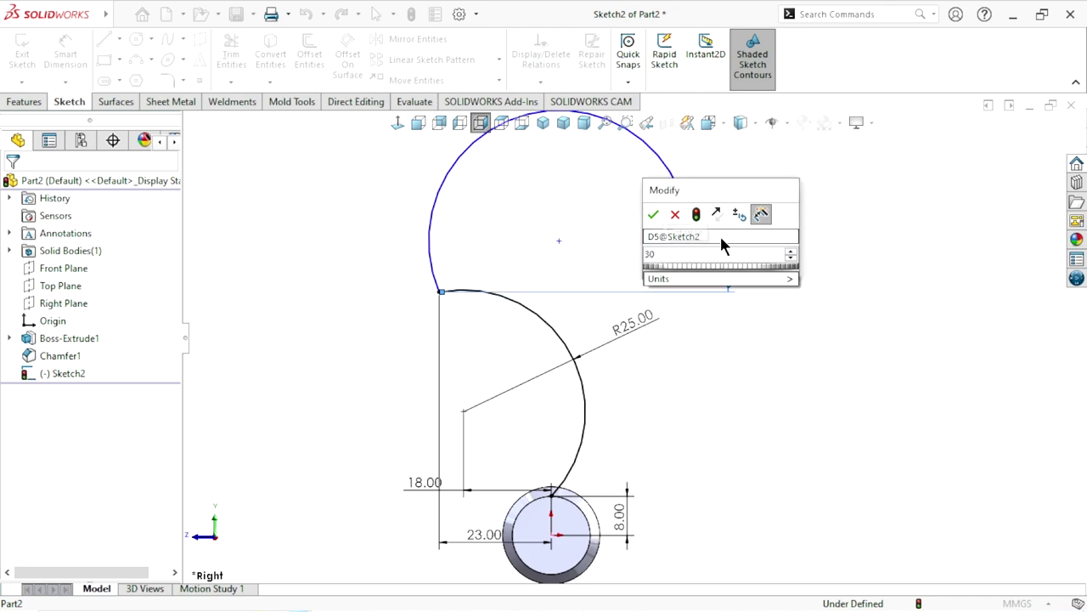
pyautogui.press('Return')
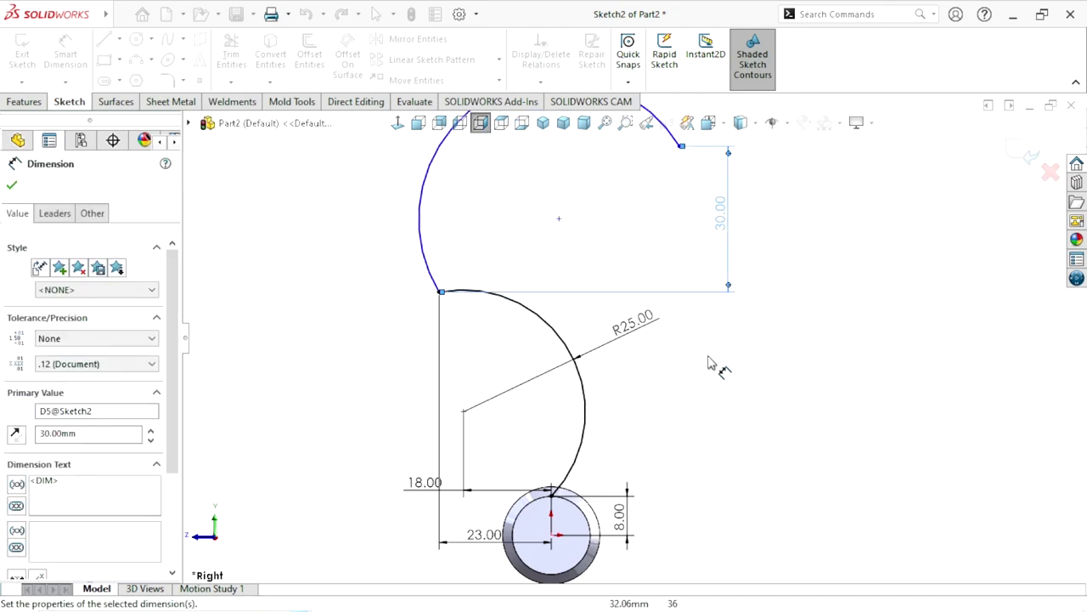
pyautogui.scroll(3, 691, 364)
pyautogui.scroll(-1, 586, 355)
pyautogui.scroll(-1, 587, 355)
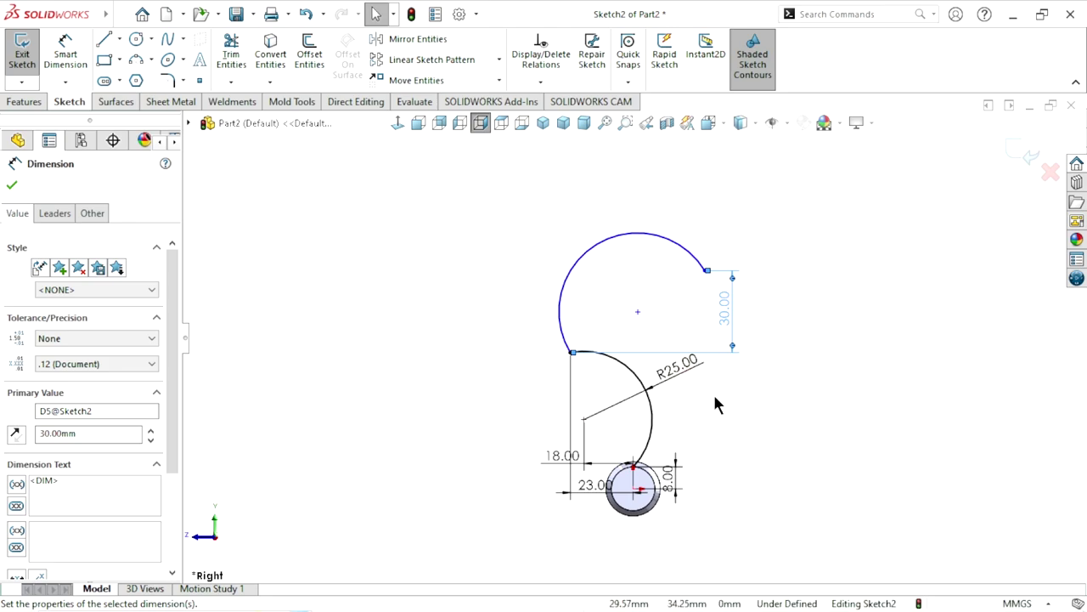
pyautogui.scroll(1, 713, 405)
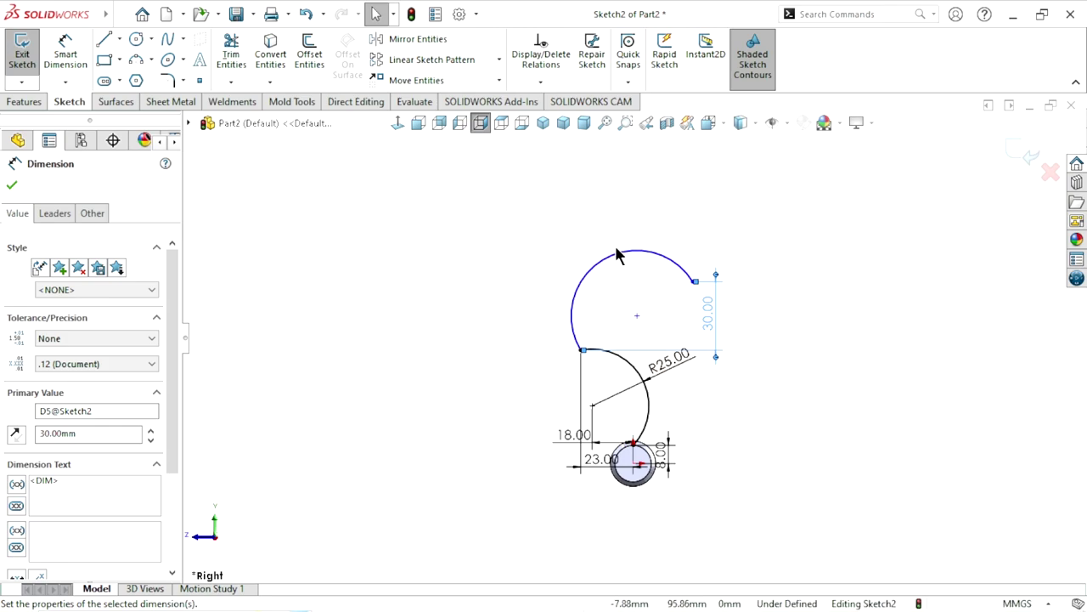
# Set the upper arc's radius to R35
pyautogui.click(66, 55)
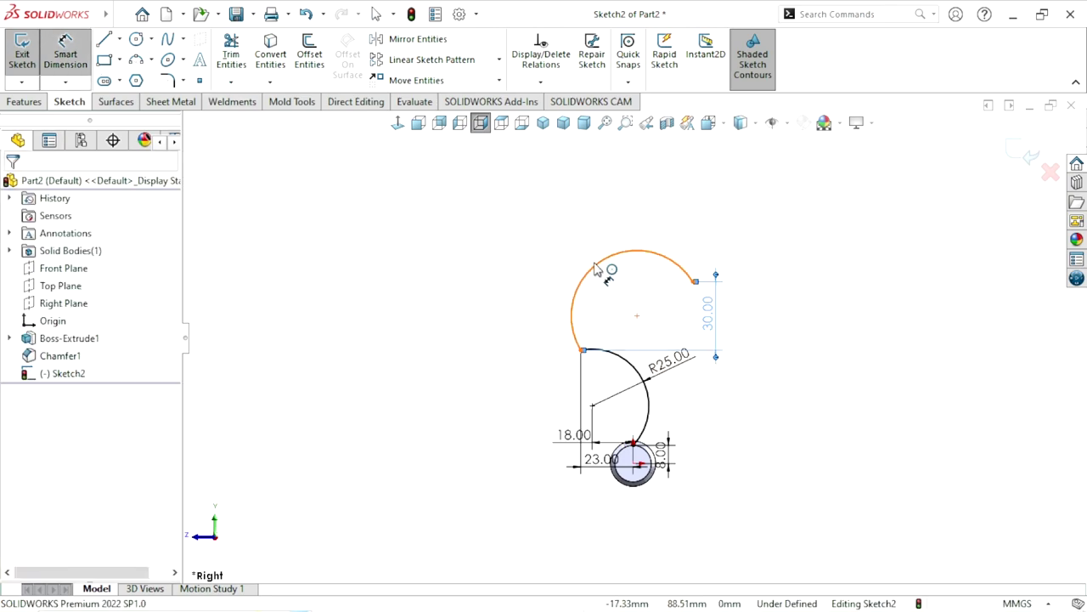
pyautogui.click(596, 269)
pyautogui.click(521, 217)
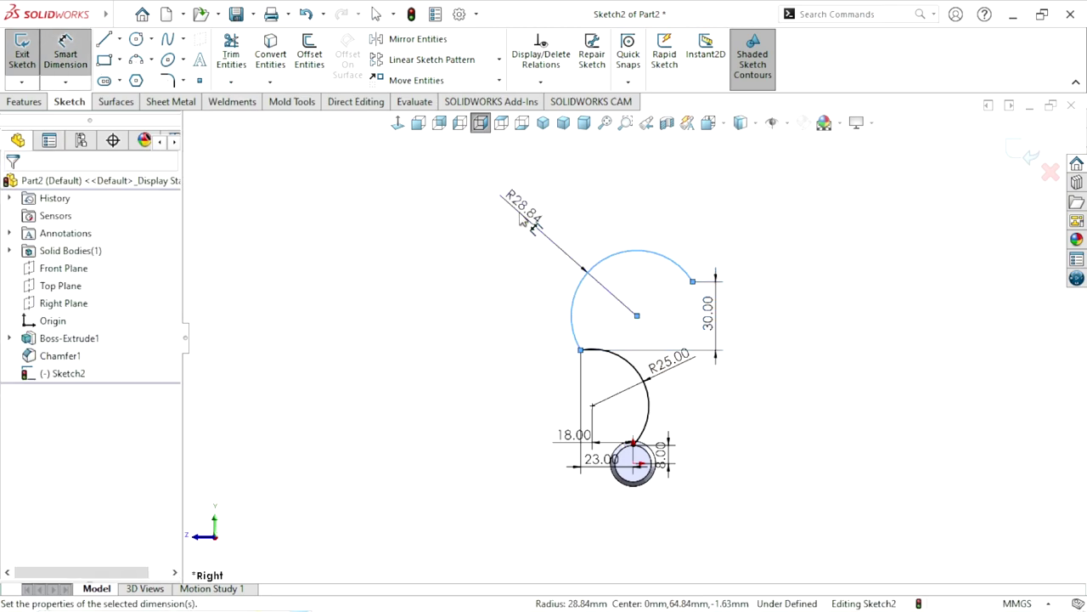
pyautogui.write('35')
pyautogui.press('Return')
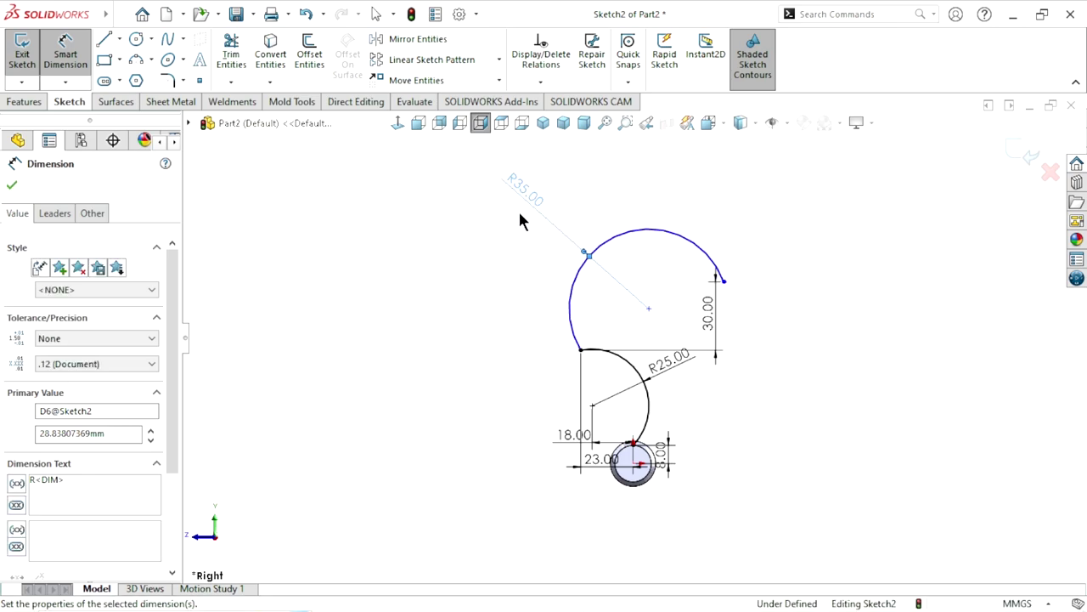
pyautogui.click(737, 456)
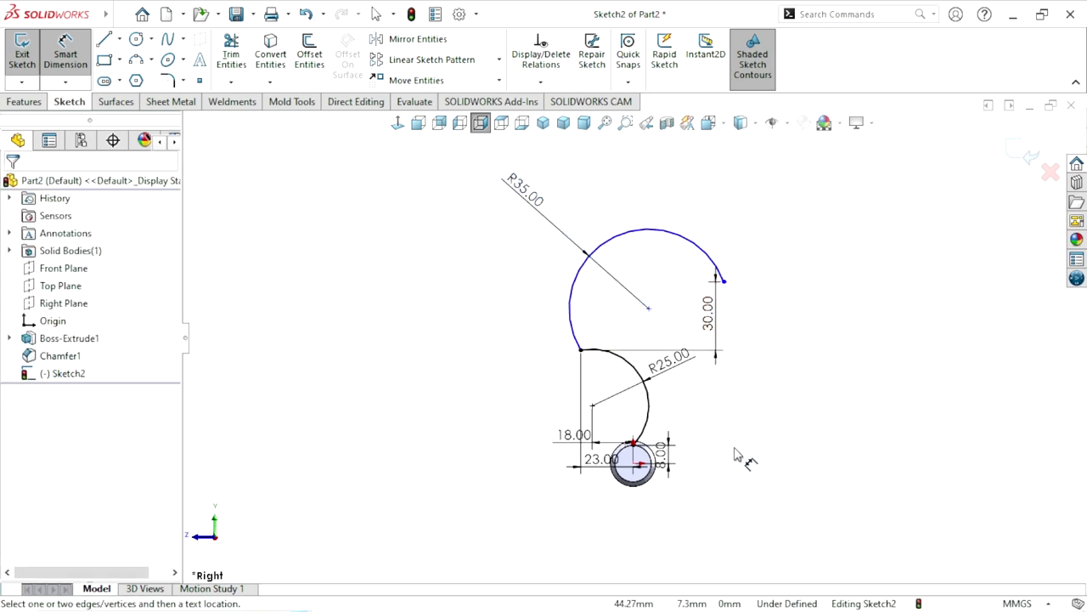
pyautogui.scroll(1, 688, 413)
pyautogui.scroll(1, 688, 413)
pyautogui.scroll(1, 681, 405)
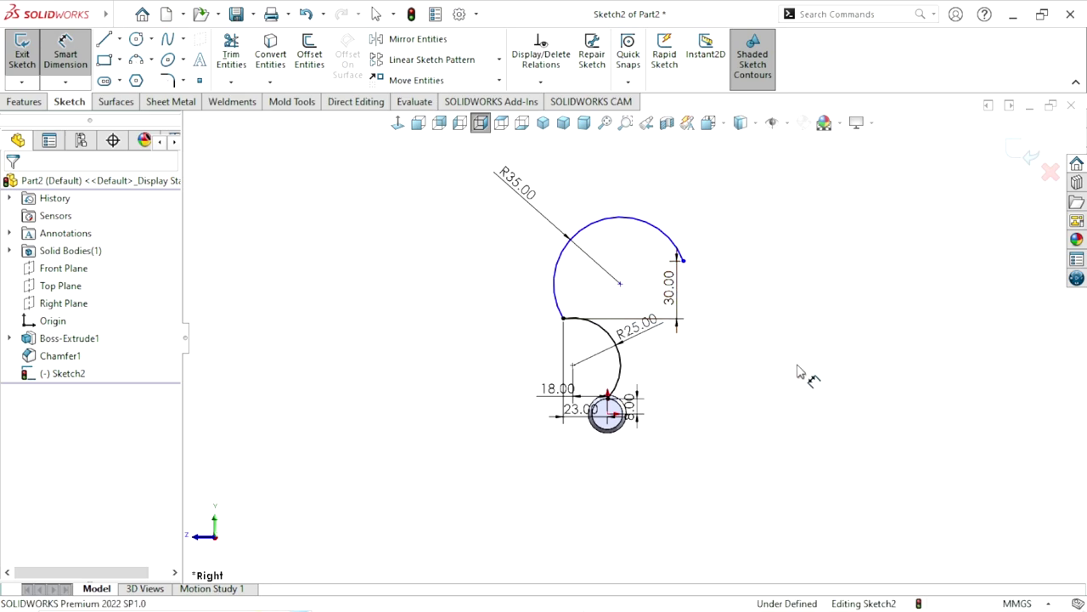
# Rearrange the 30.00, 18.00 and 23.00 dimension labels clear of the hub
pyautogui.scroll(1, 718, 350)
pyautogui.scroll(-1, 718, 350)
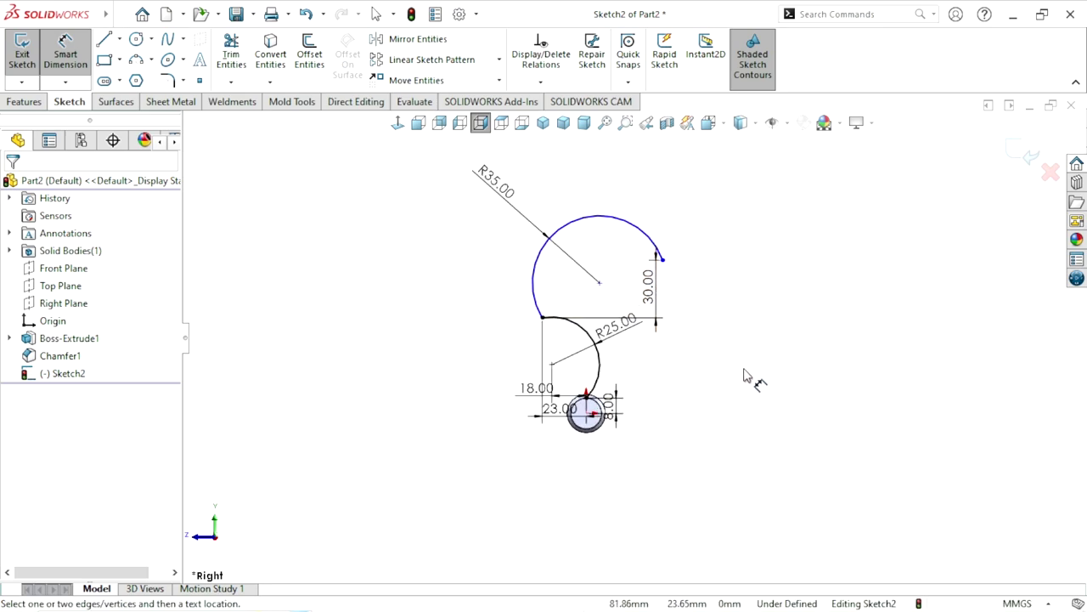
pyautogui.click(633, 298)
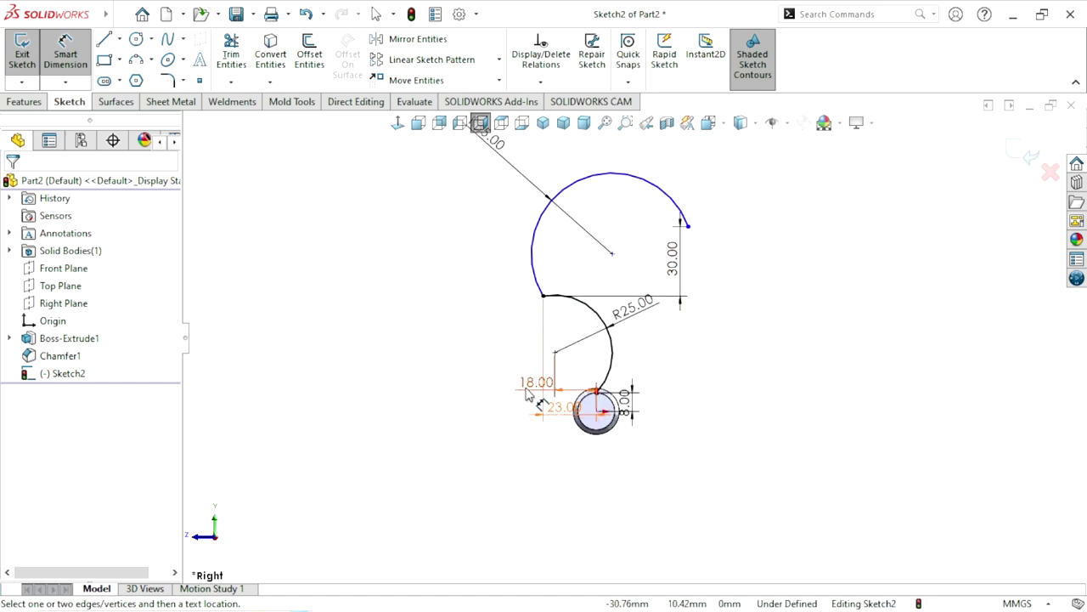
pyautogui.moveTo(526, 391); pyautogui.dragTo(480, 397)
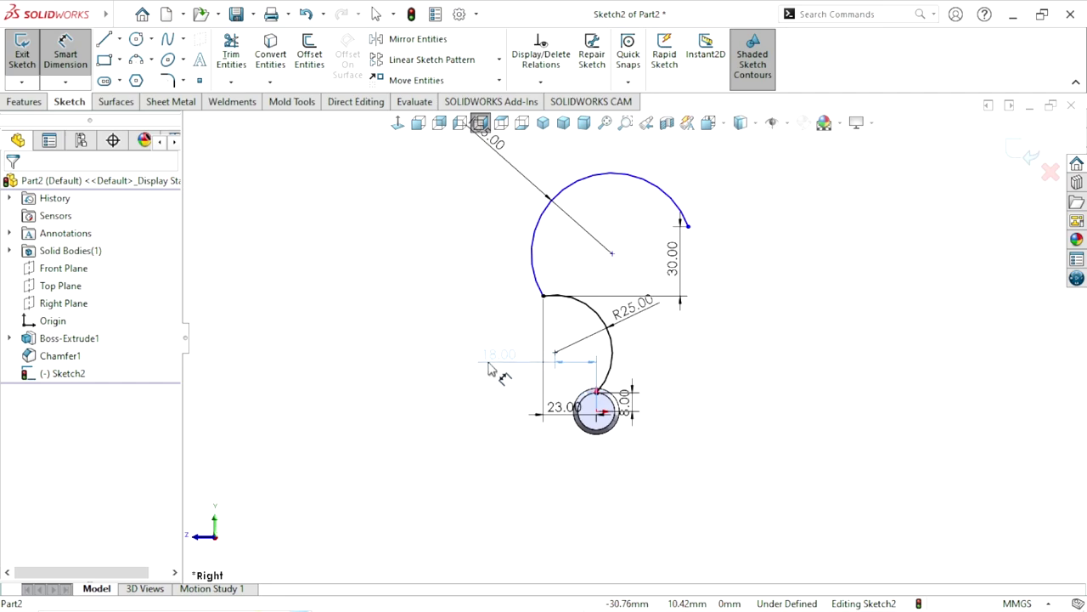
pyautogui.moveTo(491, 378); pyautogui.dragTo(491, 377)
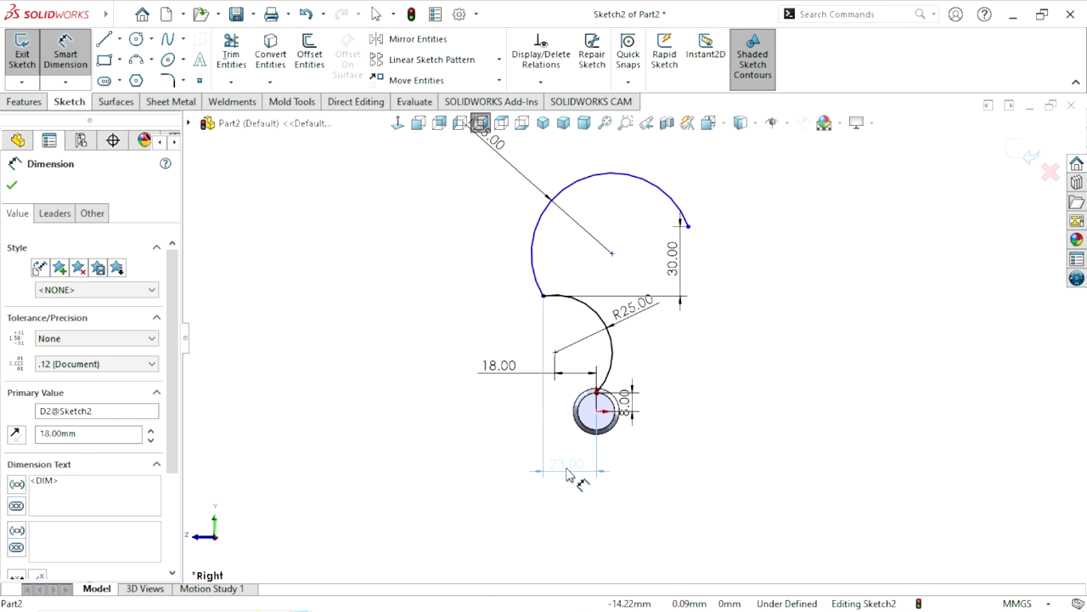
pyautogui.click(569, 474)
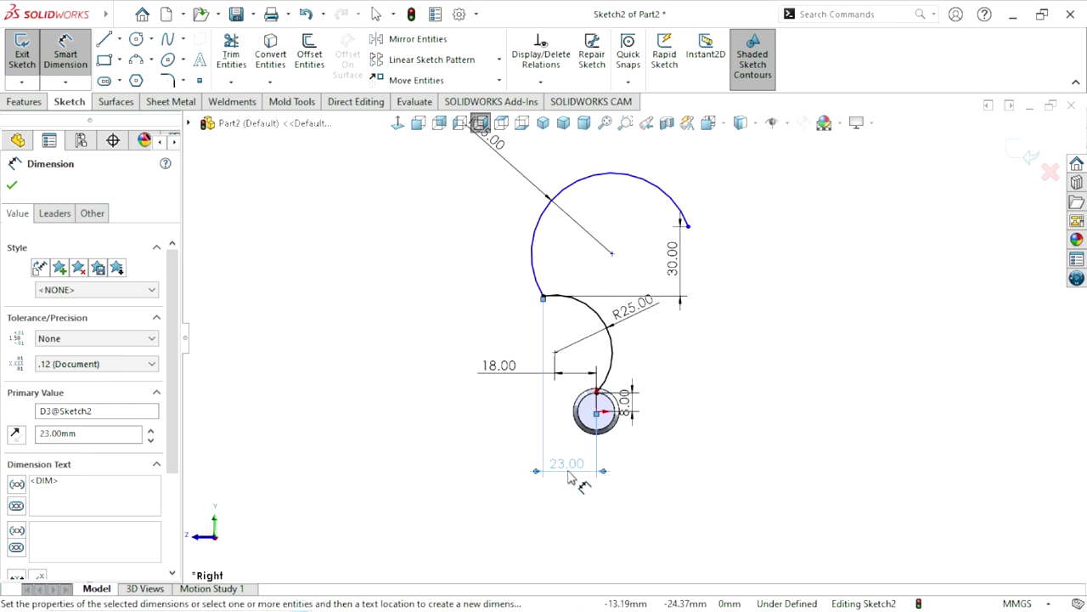
pyautogui.click(880, 465)
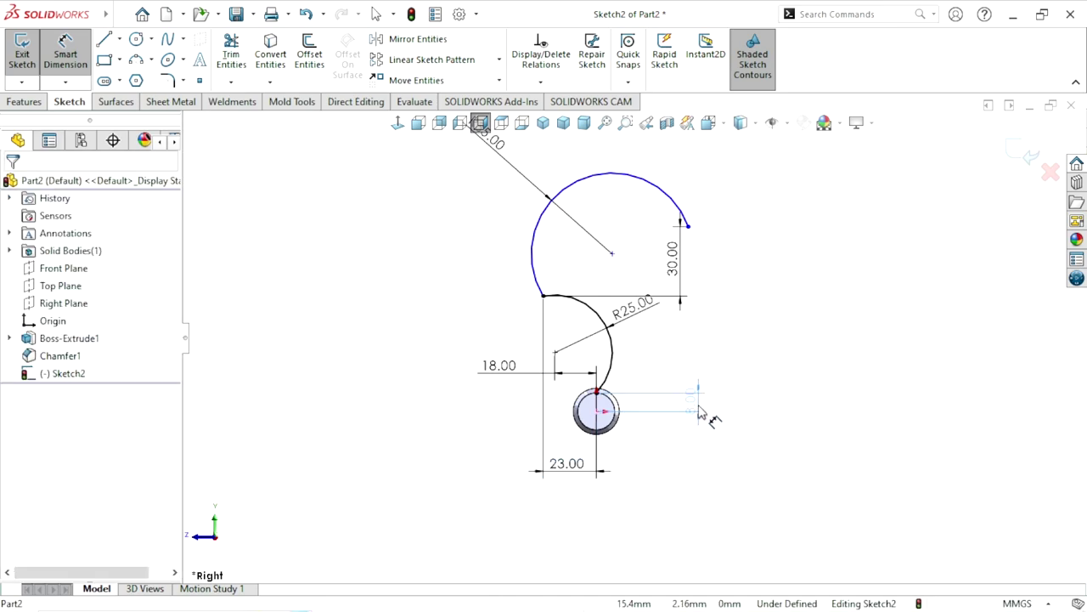
# Place the 8.00 and 30.00 vertical dimensions and bring up Fully Define Sketch
pyautogui.click(682, 378)
pyautogui.scroll(2, 633, 289)
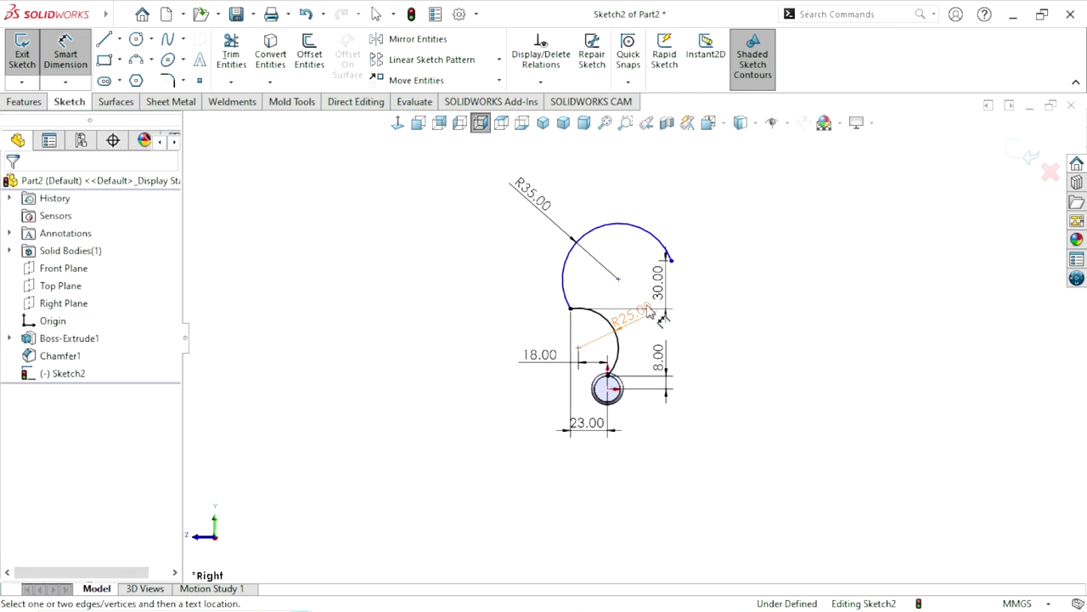
pyautogui.scroll(-1, 633, 288)
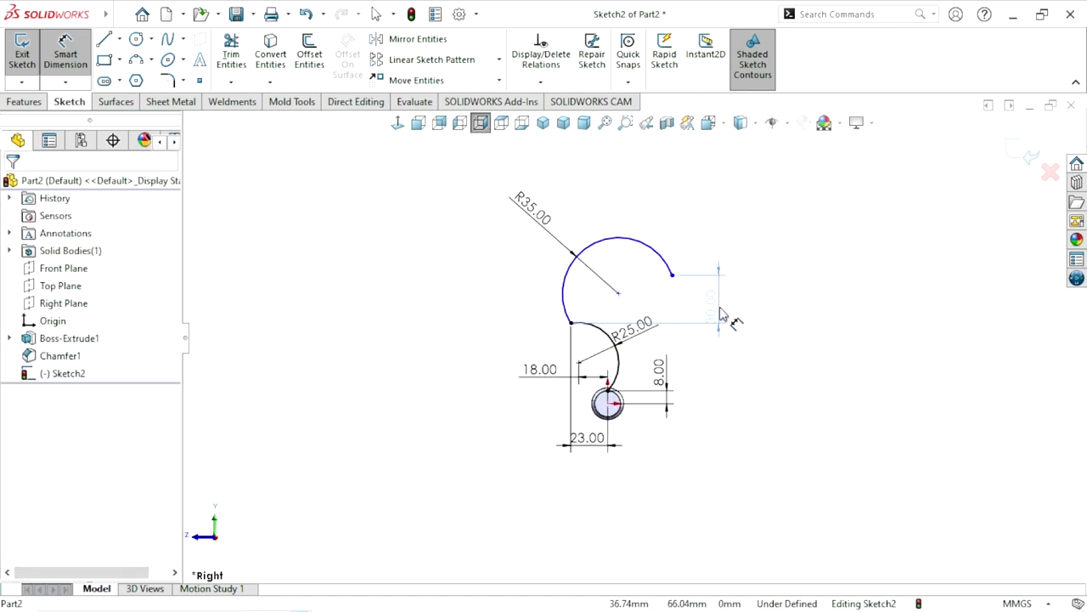
pyautogui.click(712, 424)
pyautogui.scroll(1, 705, 425)
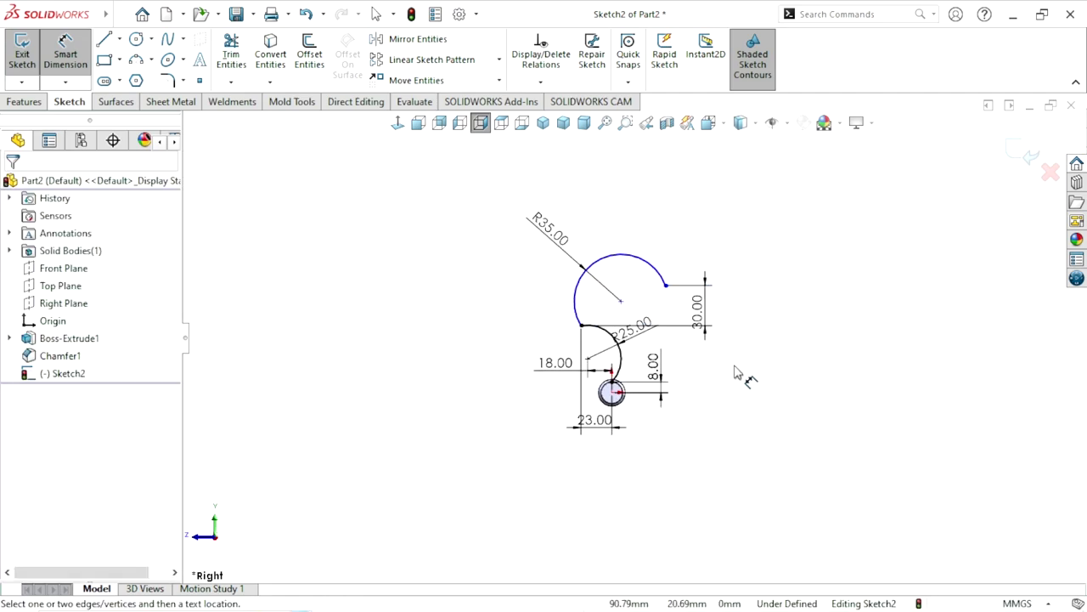
pyautogui.scroll(-1, 663, 365)
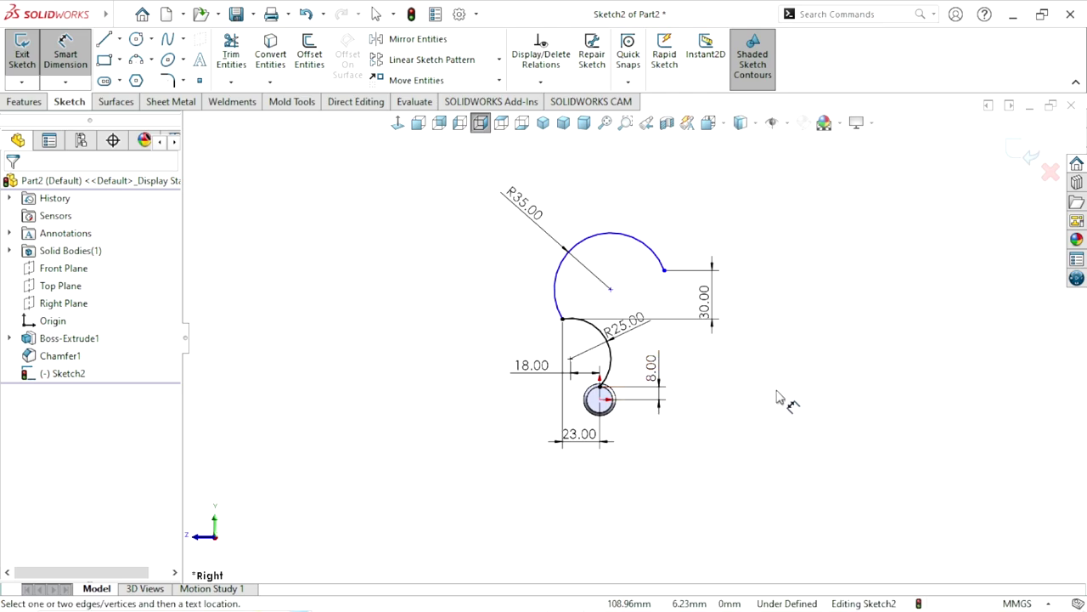
pyautogui.click(540, 82)
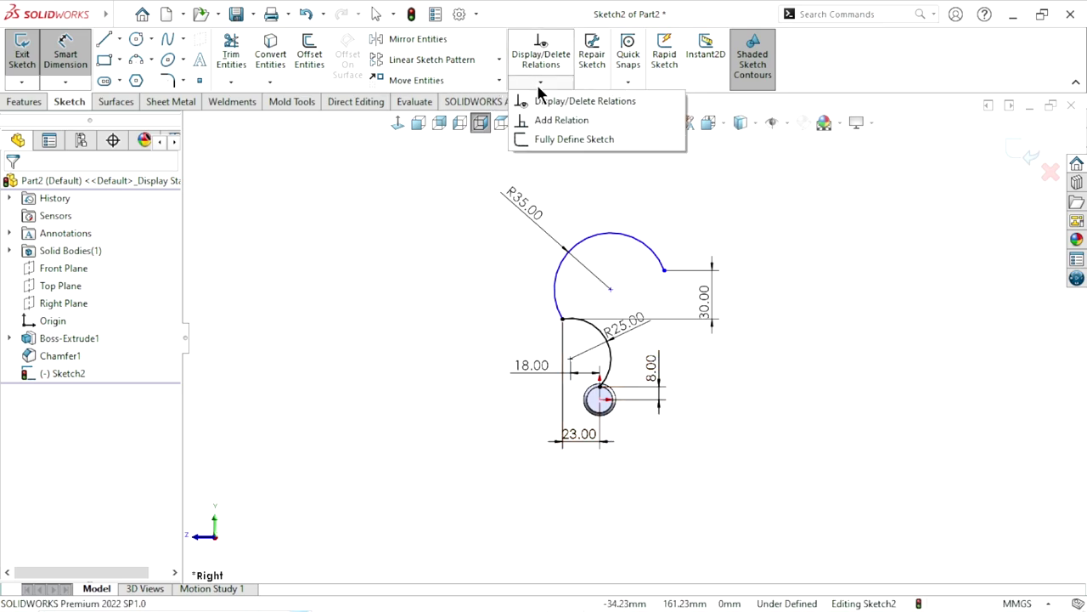
pyautogui.click(590, 139)
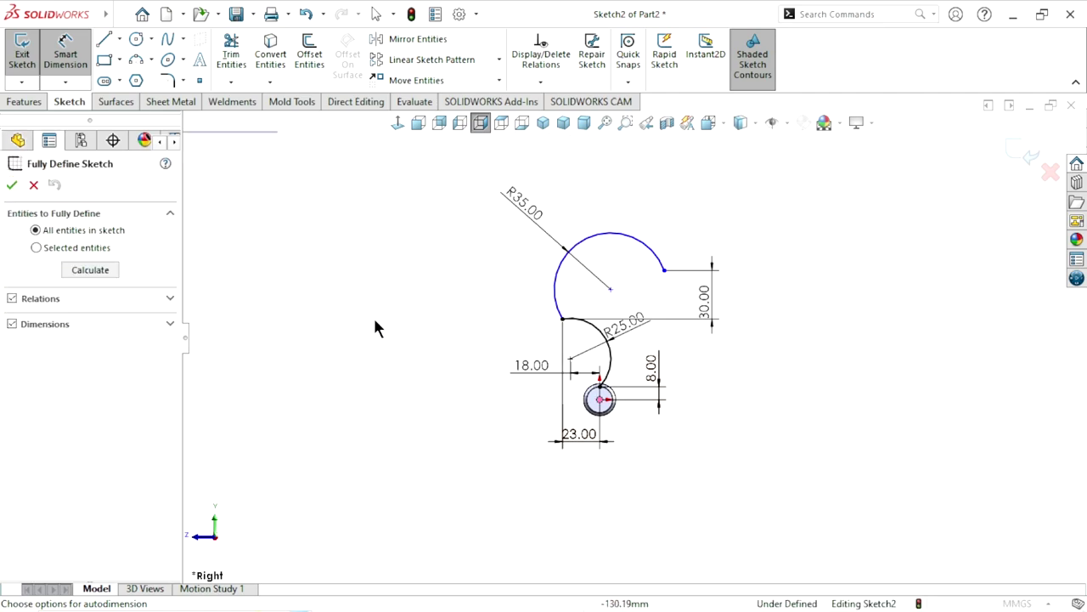
# Fully define Sketch2 by calculating its missing dimensions
pyautogui.click(90, 270)
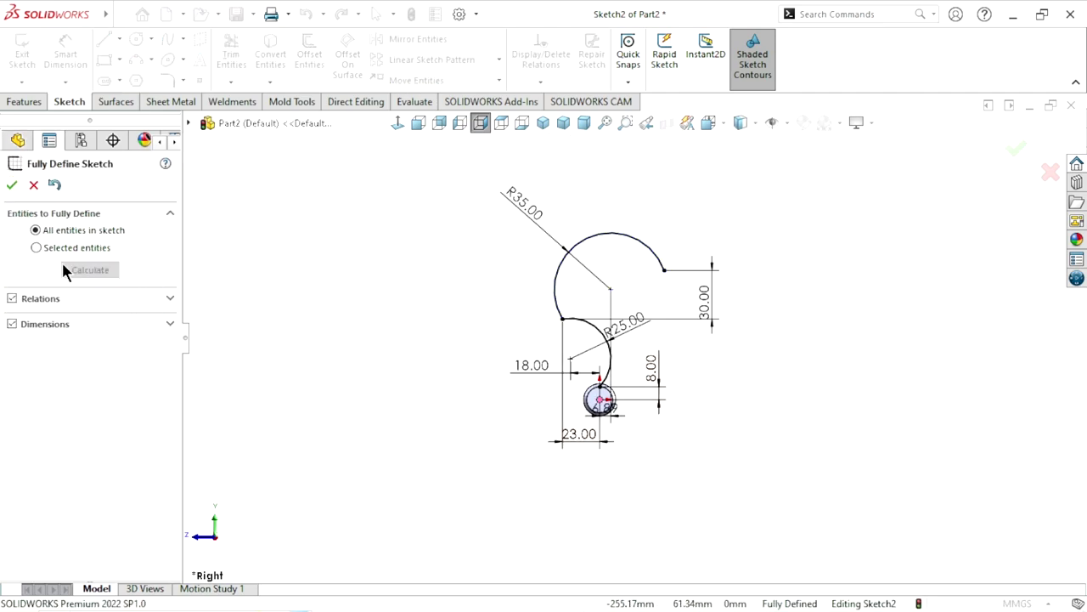
pyautogui.click(11, 185)
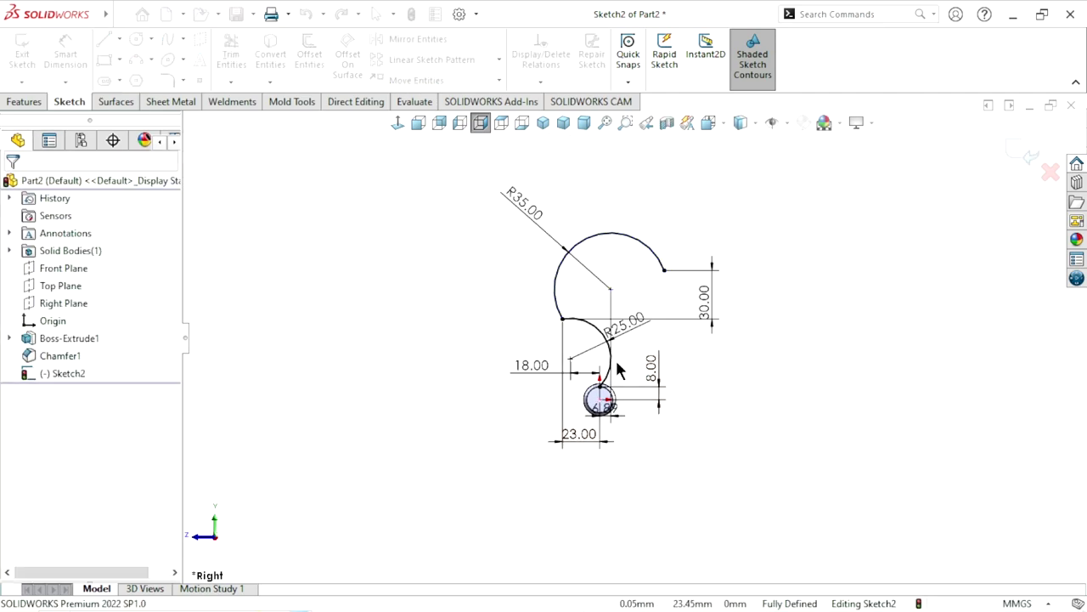
pyautogui.scroll(-1, 650, 404)
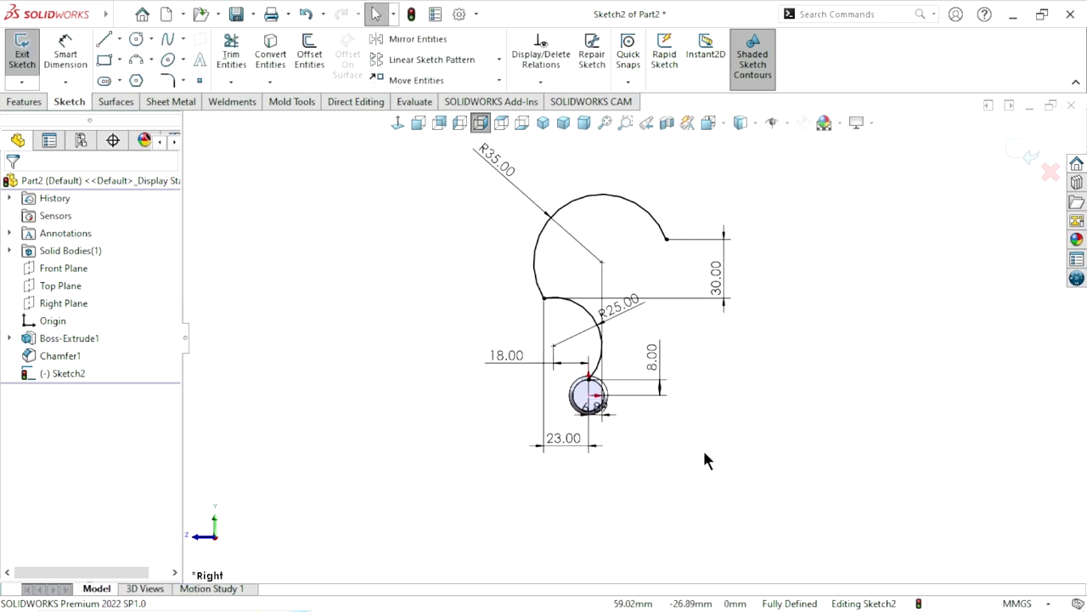
# Add an 11.54 horizontal dimension between the big arc centre and the hub centre
pyautogui.click(599, 412)
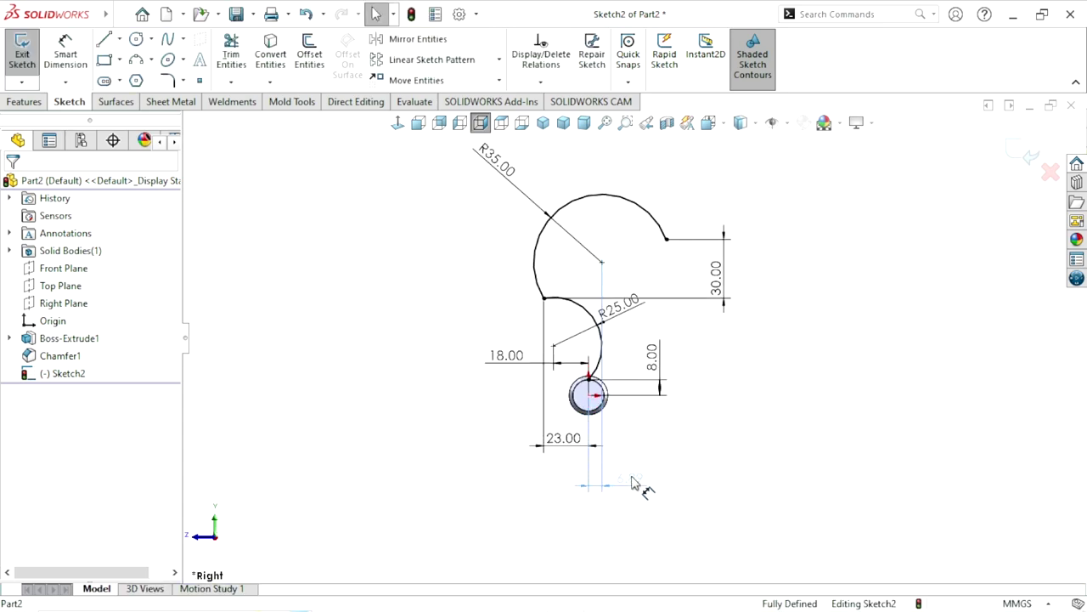
pyautogui.click(629, 486)
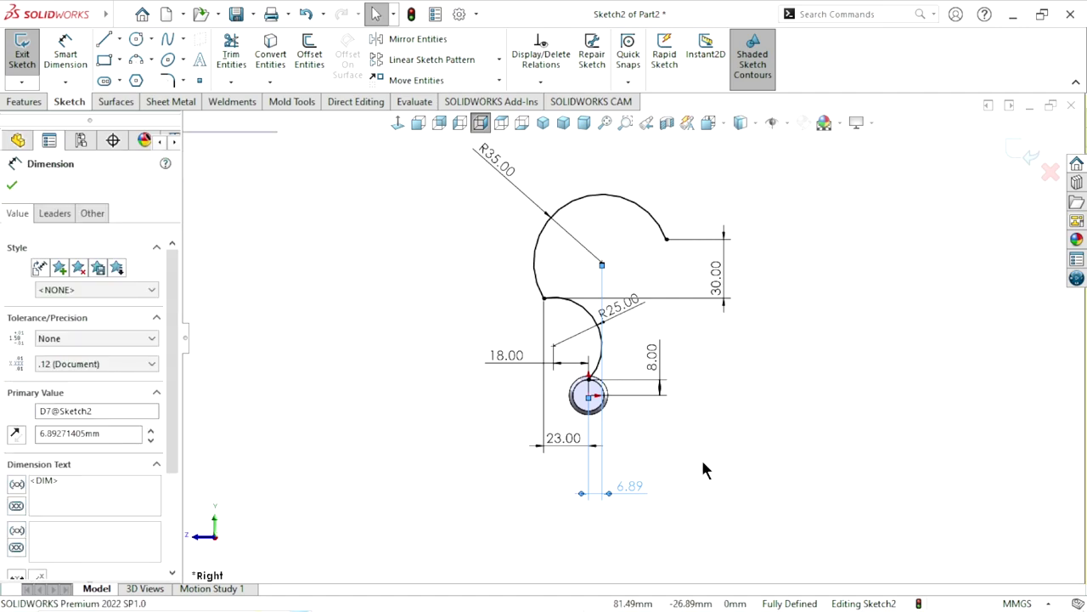
pyautogui.click(668, 425)
pyautogui.doubleClick(626, 467)
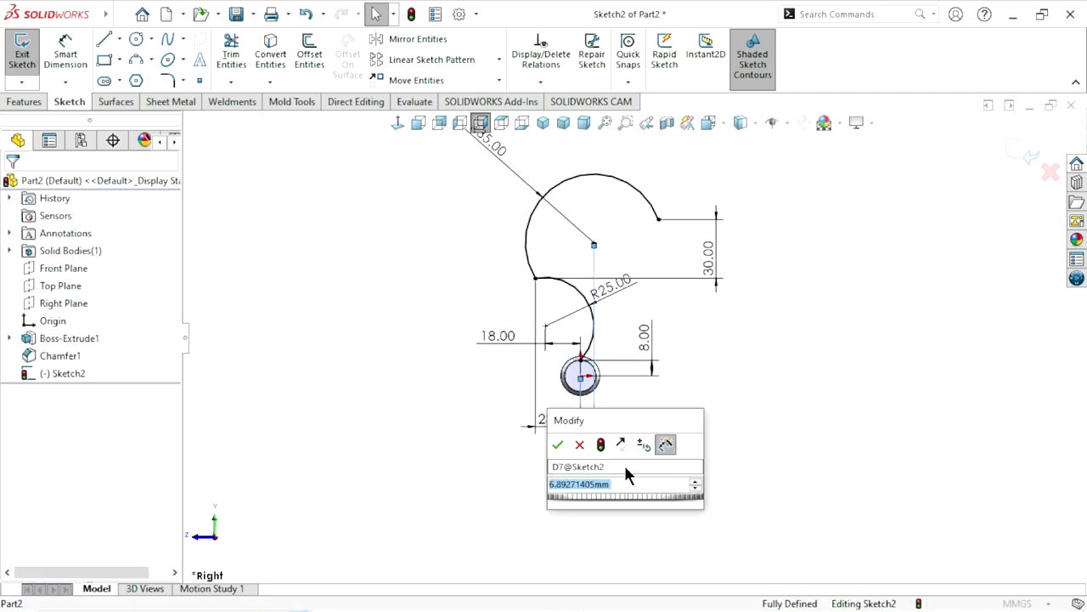
pyautogui.write('11.')
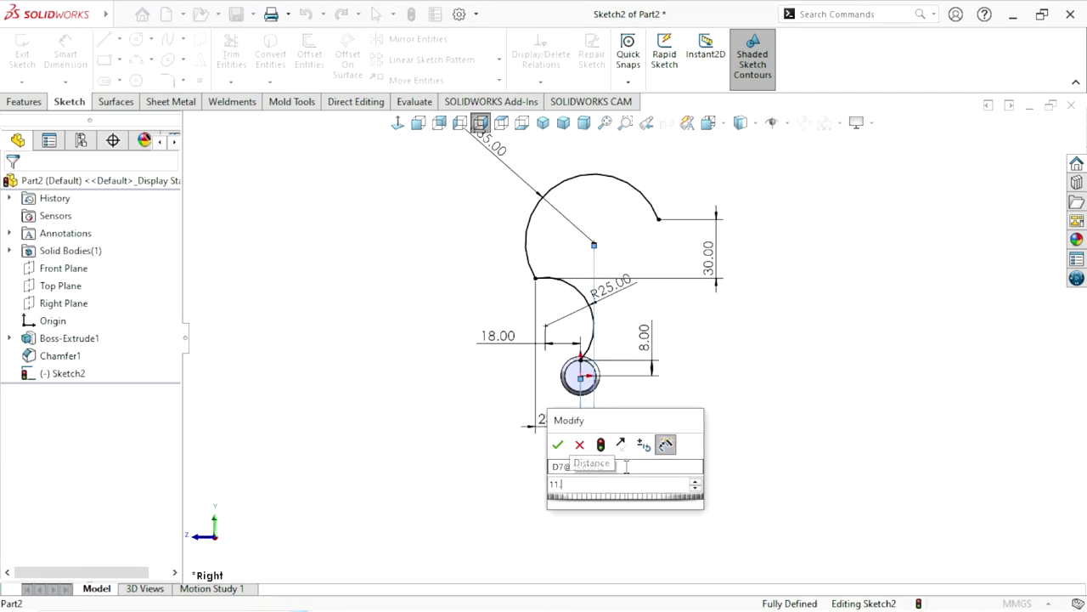
pyautogui.write('54')
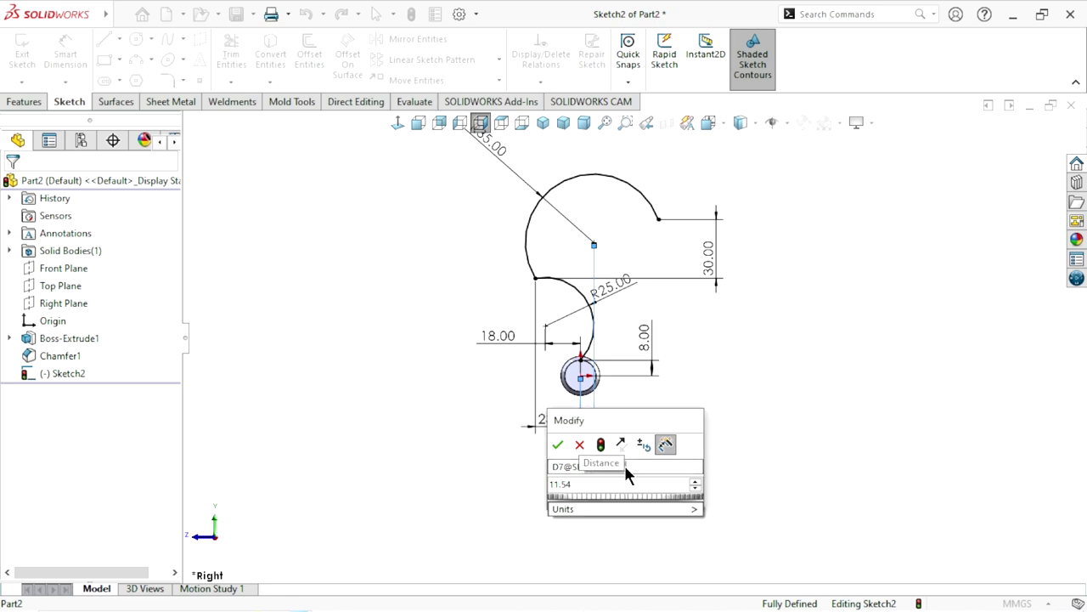
pyautogui.press('Return')
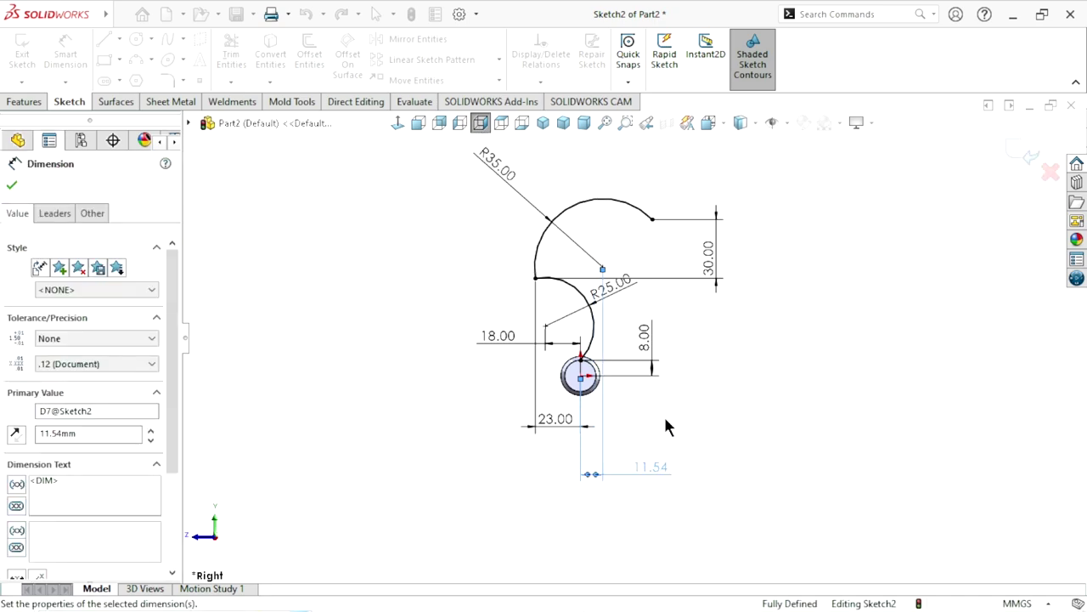
pyautogui.click(764, 364)
# Exit the completed blade sketch
pyautogui.scroll(-2, 677, 289)
pyautogui.scroll(1, 680, 326)
pyautogui.scroll(-2, 705, 286)
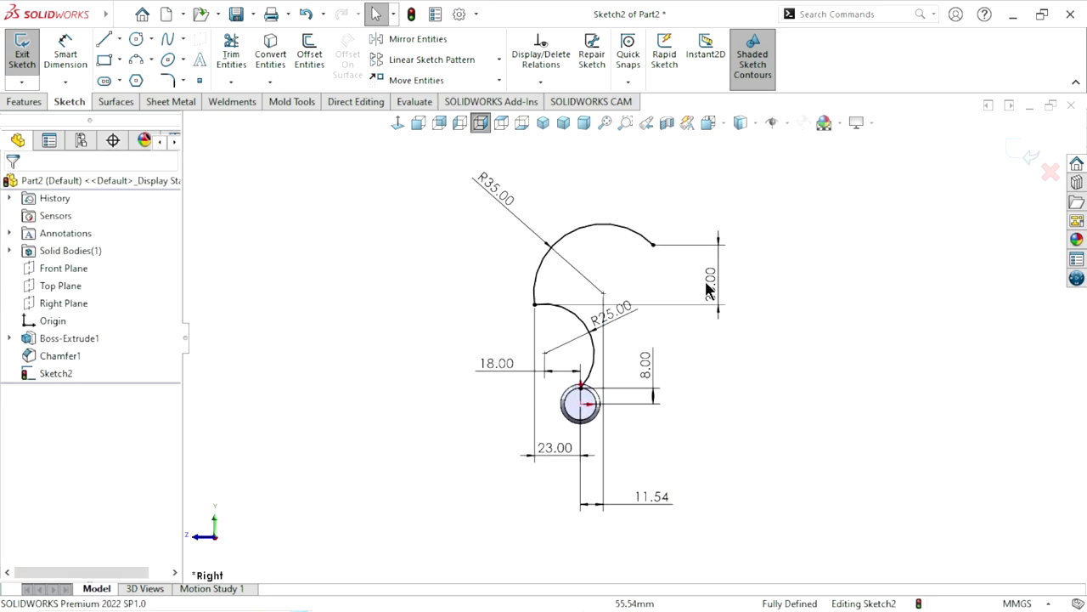
pyautogui.keyDown('ctrl'); pyautogui.moveTo(680, 391); pyautogui.dragTo(670, 381, button='middle'); pyautogui.keyUp('ctrl')
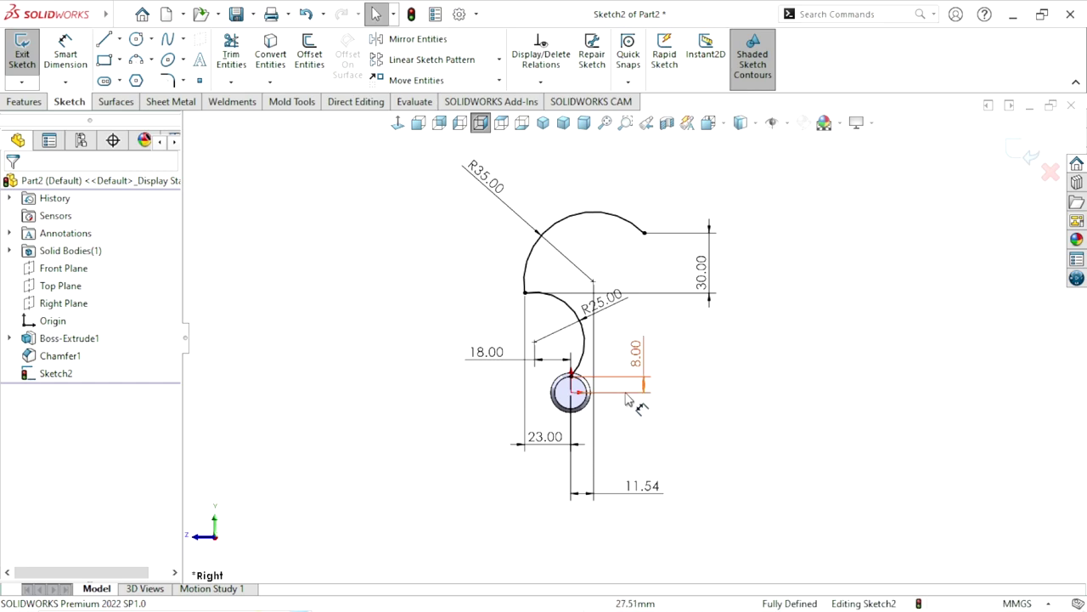
pyautogui.scroll(1, 688, 369)
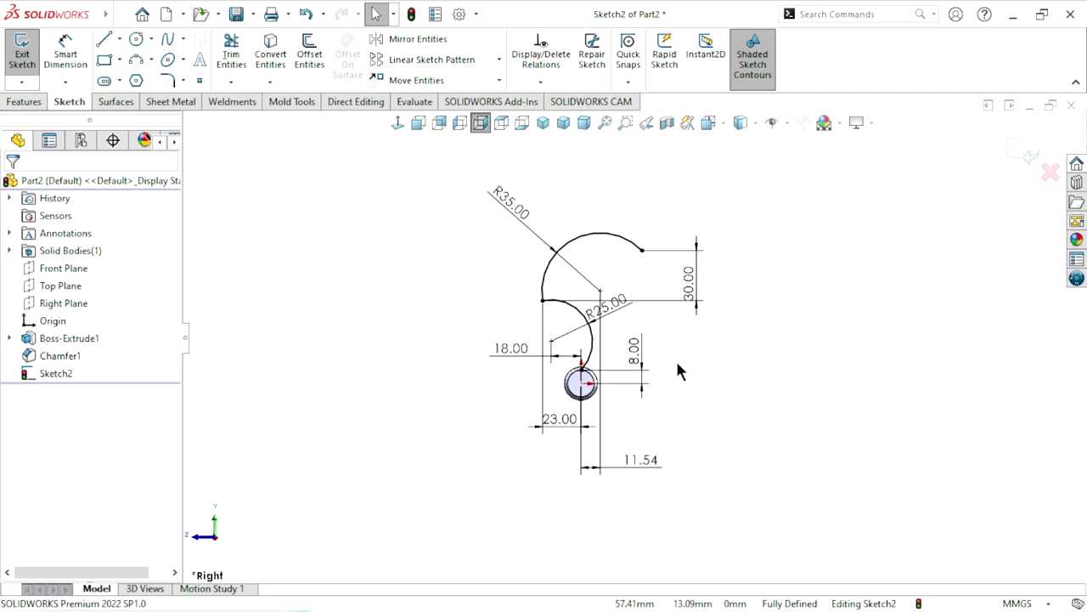
pyautogui.keyDown('ctrl'); pyautogui.moveTo(678, 371); pyautogui.dragTo(681, 367, button='middle'); pyautogui.keyUp('ctrl')
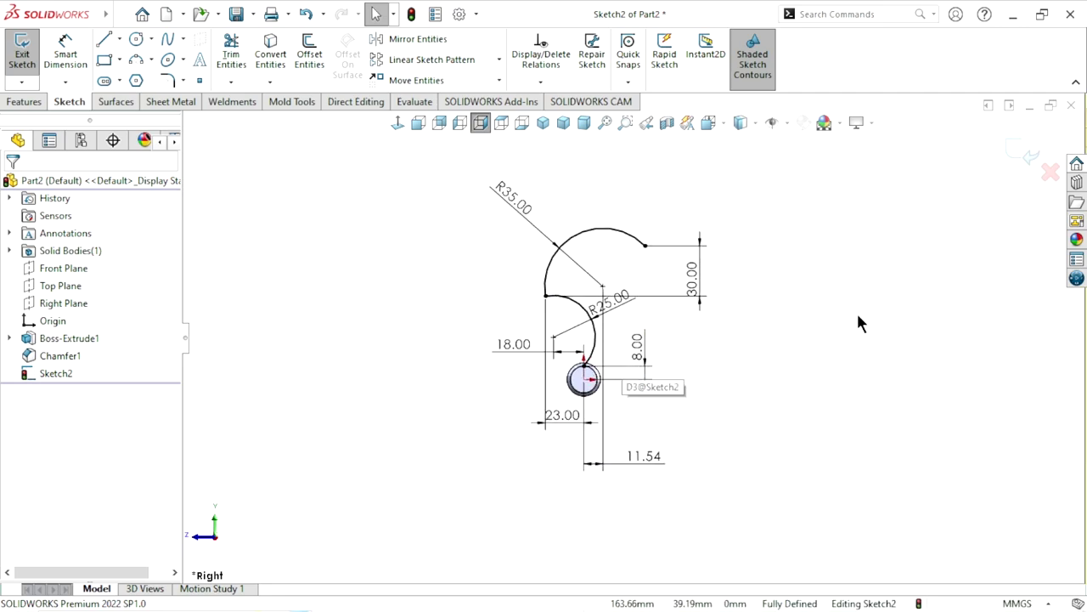
pyautogui.click(1028, 154)
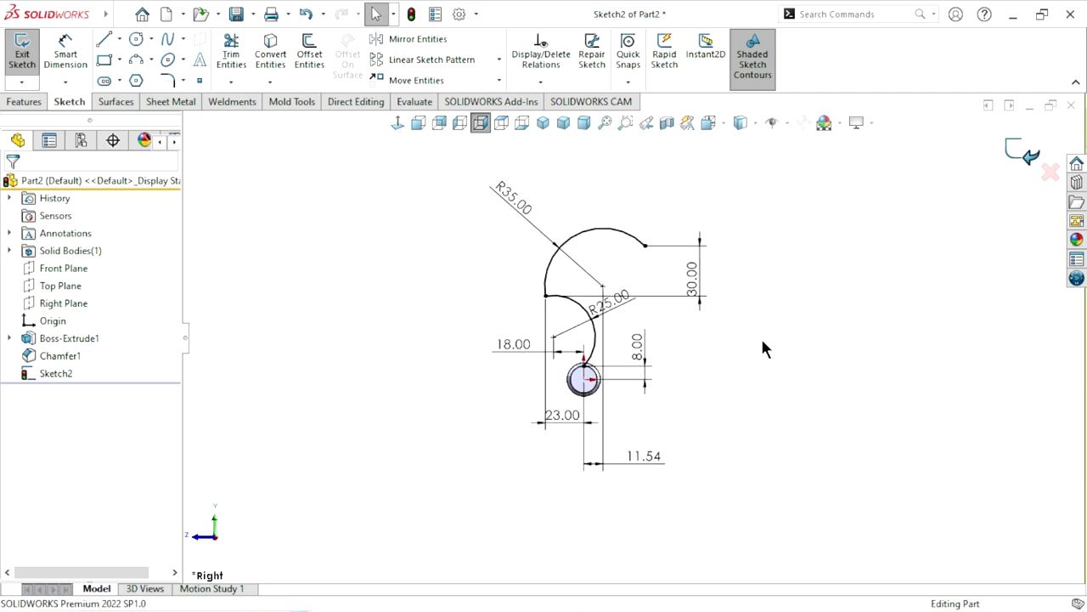
# Start a new sketch on the Front Plane and hide Sketch2
pyautogui.click(720, 363)
pyautogui.moveTo(721, 363); pyautogui.dragTo(736, 340, button='middle')
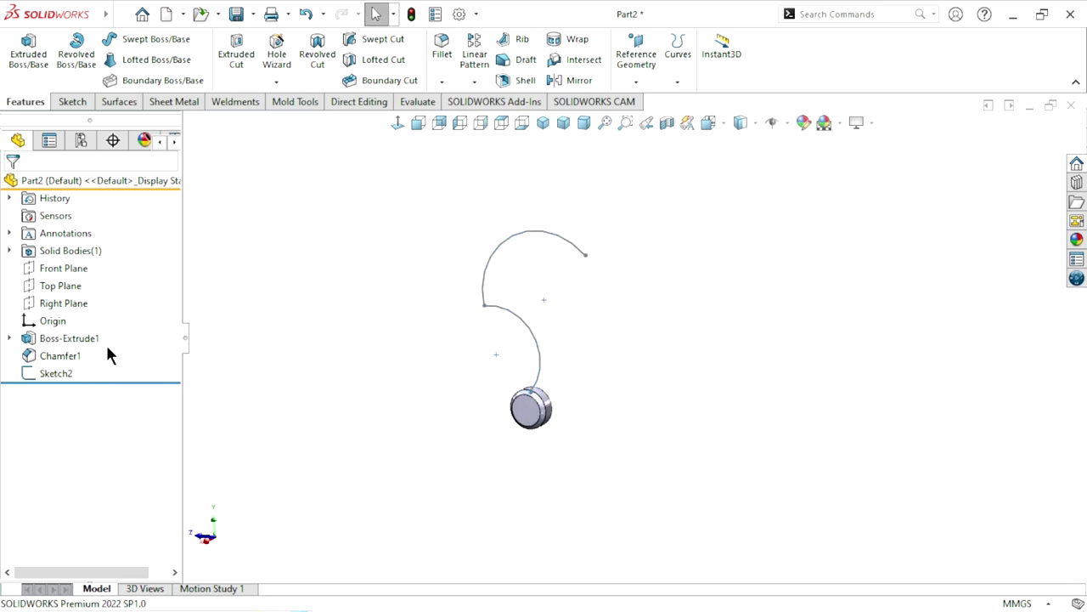
pyautogui.click(67, 270)
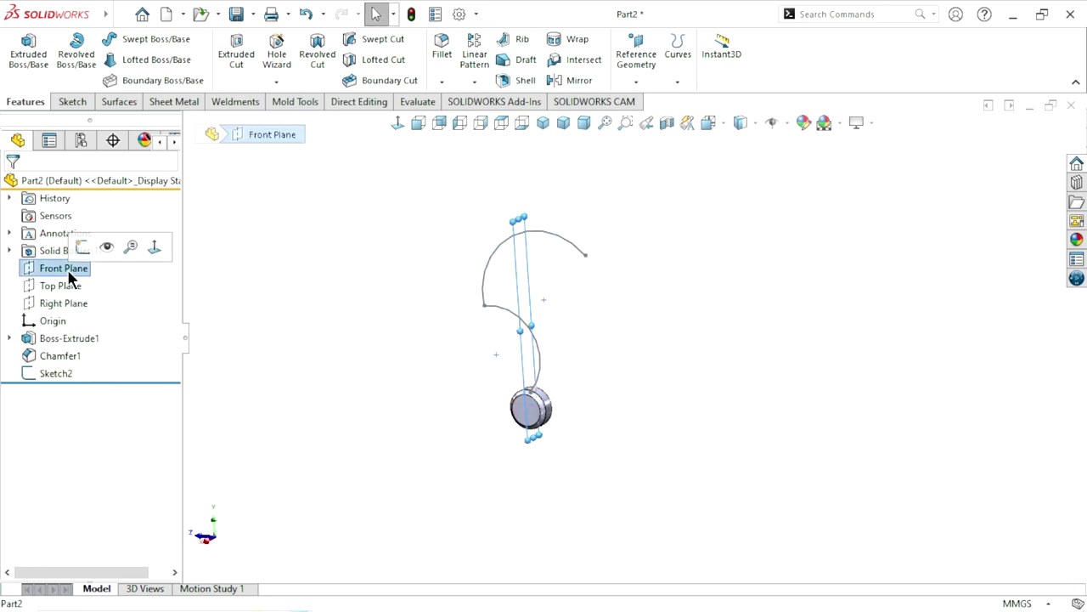
pyautogui.click(82, 246)
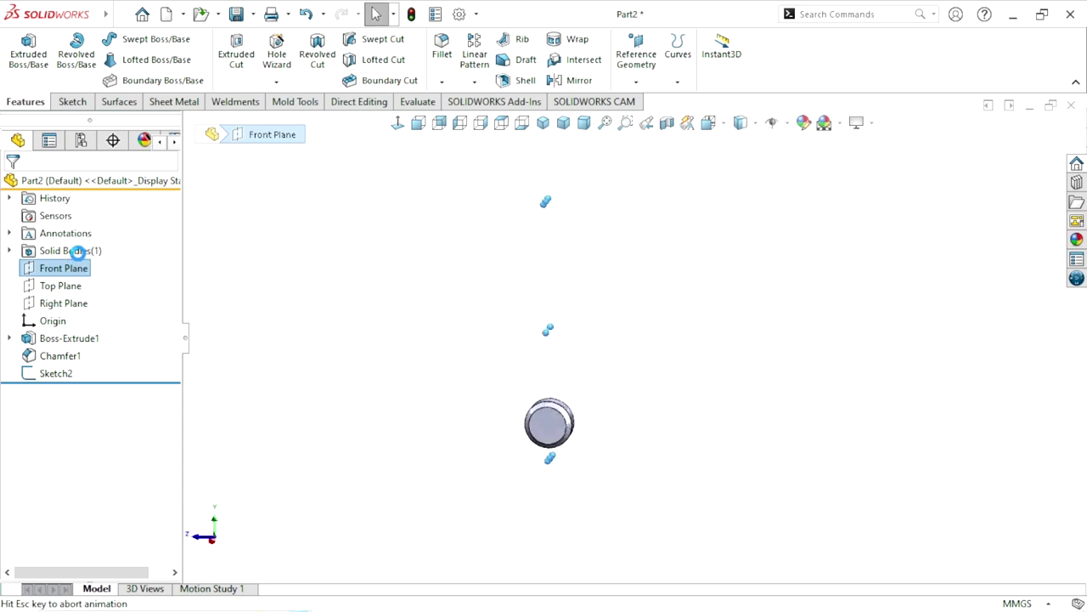
pyautogui.scroll(-2, 722, 345)
pyautogui.click(698, 379)
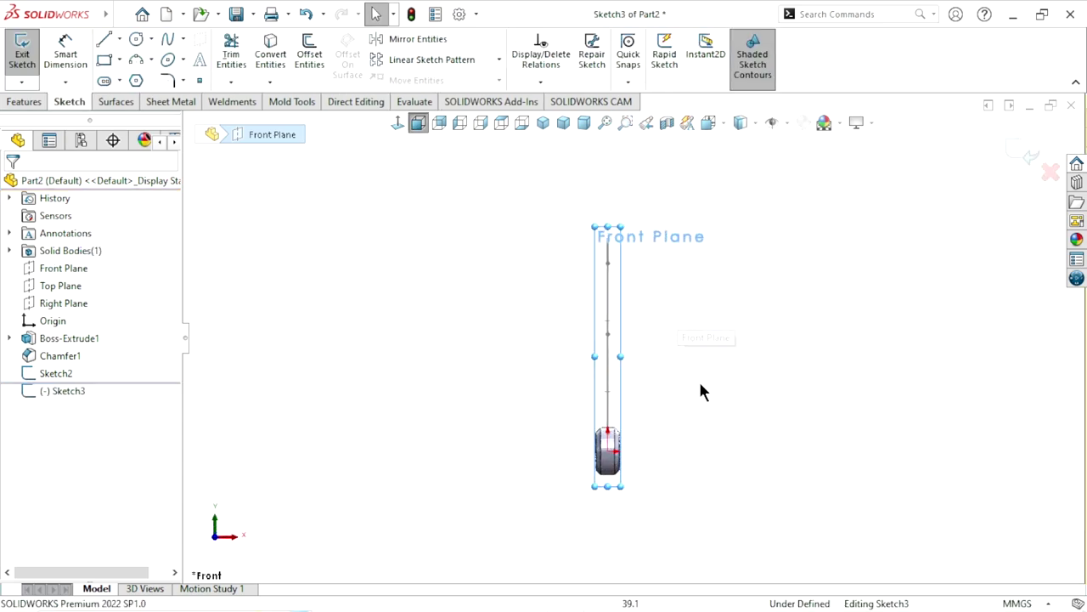
pyautogui.click(28, 372)
pyautogui.click(44, 349)
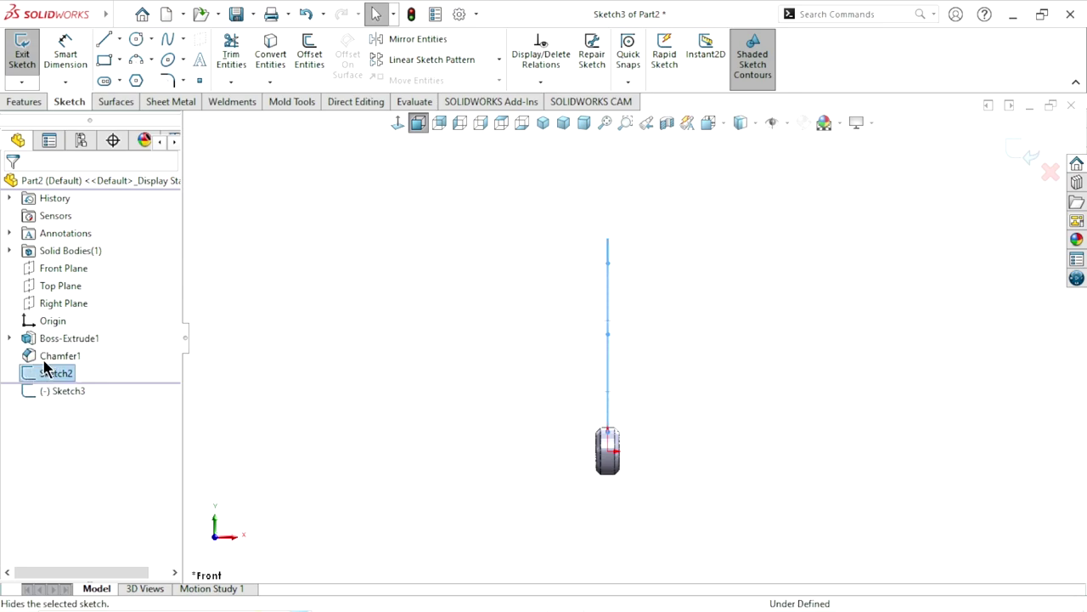
# Draw a three-point arc from the hub's top edge curving up to the right
pyautogui.click(136, 60)
pyautogui.scroll(-2, 651, 420)
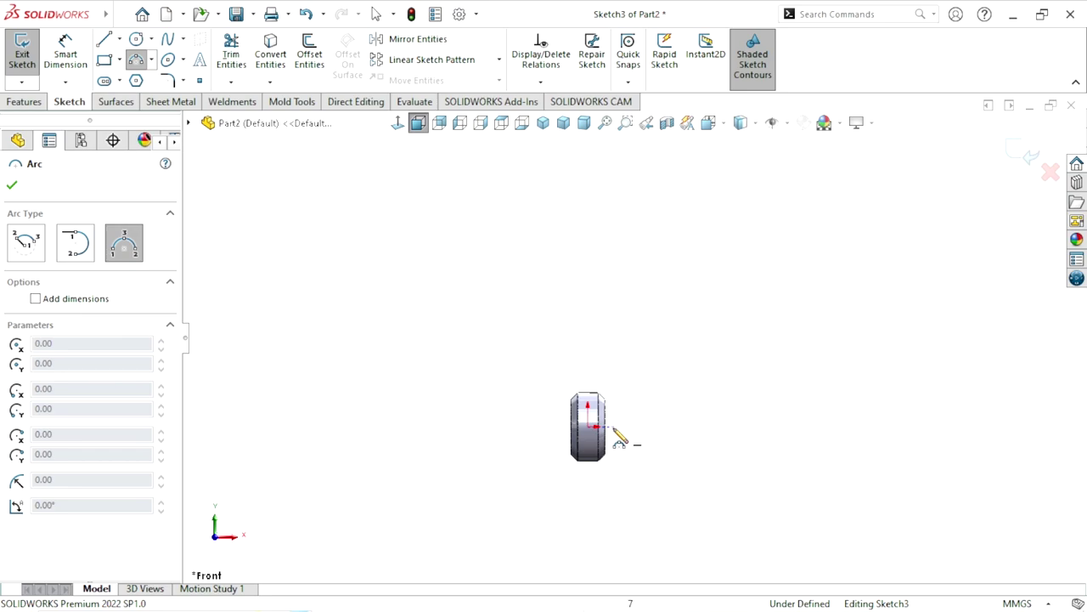
pyautogui.scroll(-2, 619, 437)
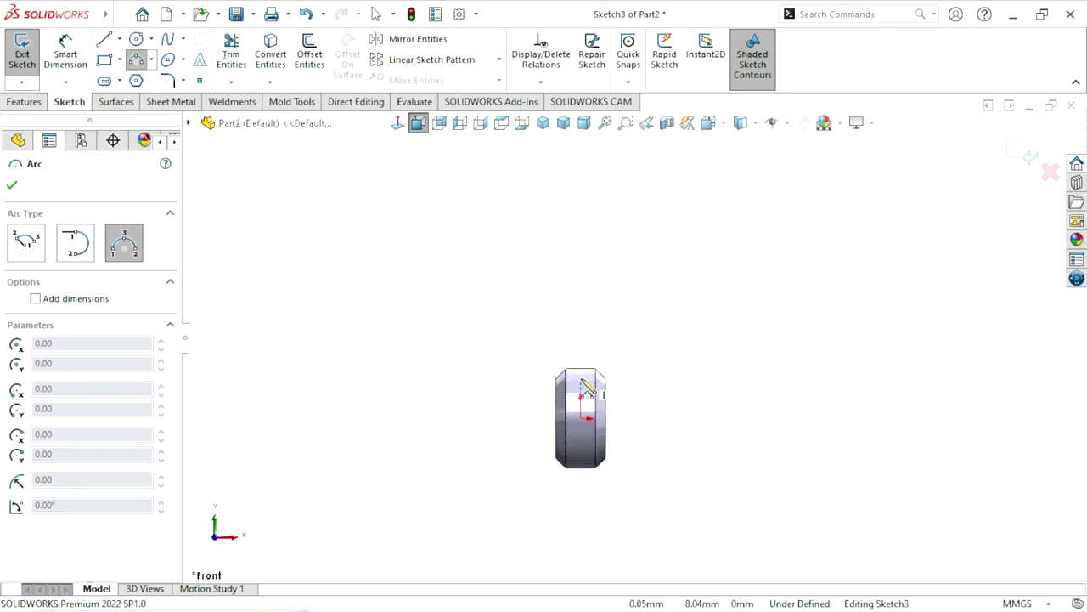
pyautogui.moveTo(581, 374); pyautogui.dragTo(680, 213)
pyautogui.scroll(2, 707, 218)
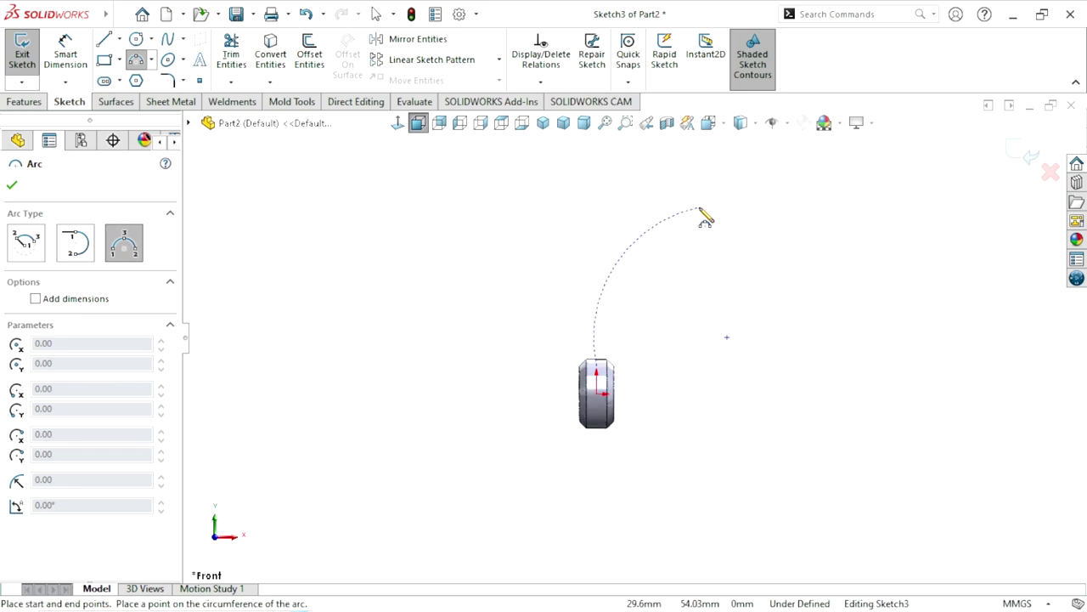
pyautogui.click(727, 173)
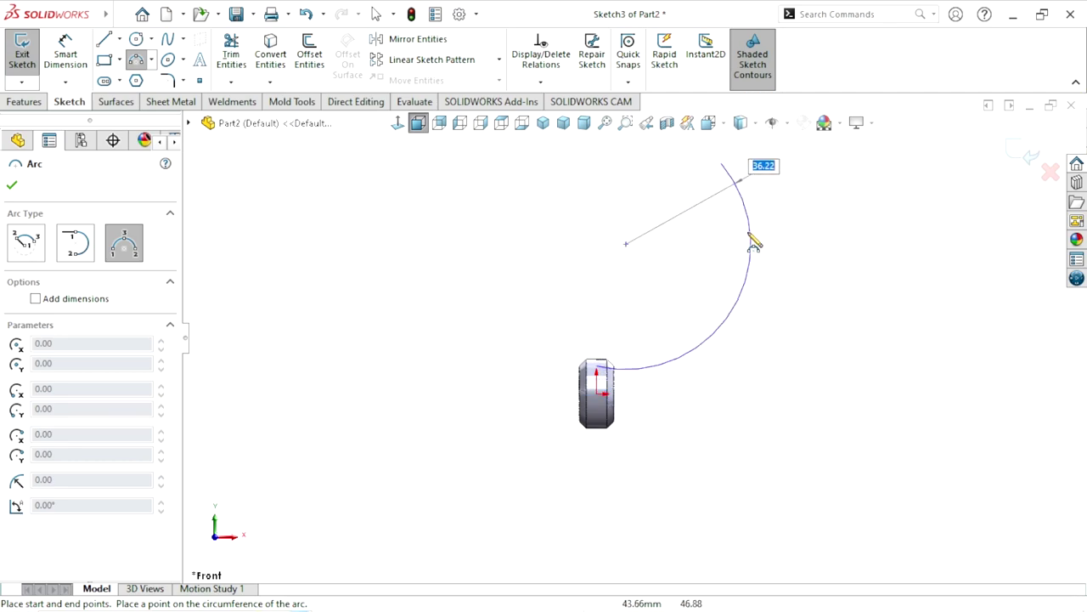
pyautogui.click(667, 217)
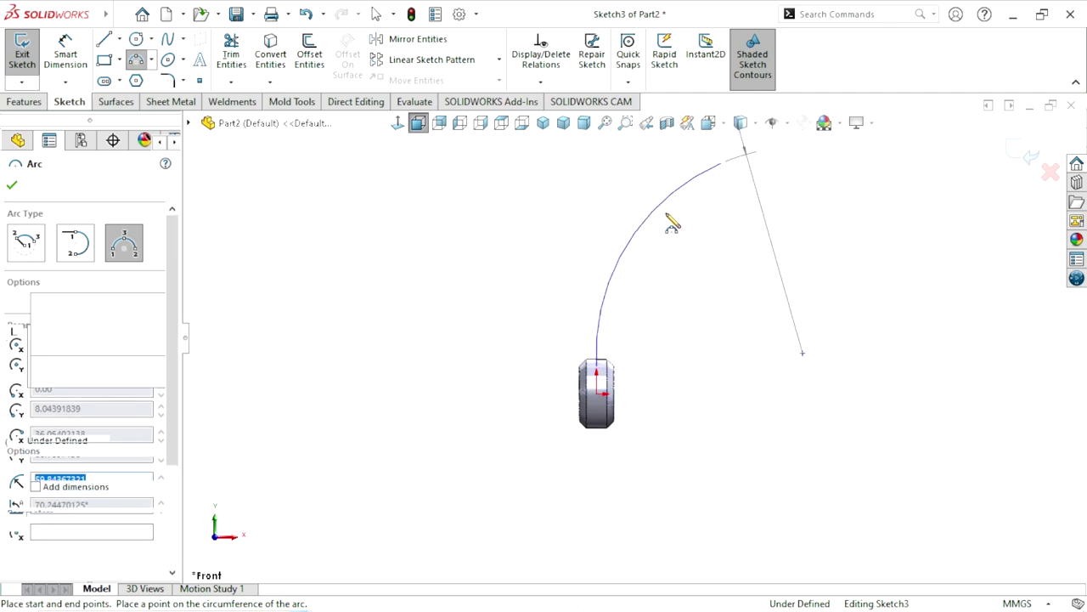
pyautogui.rightClick(695, 269)
pyautogui.click(738, 268)
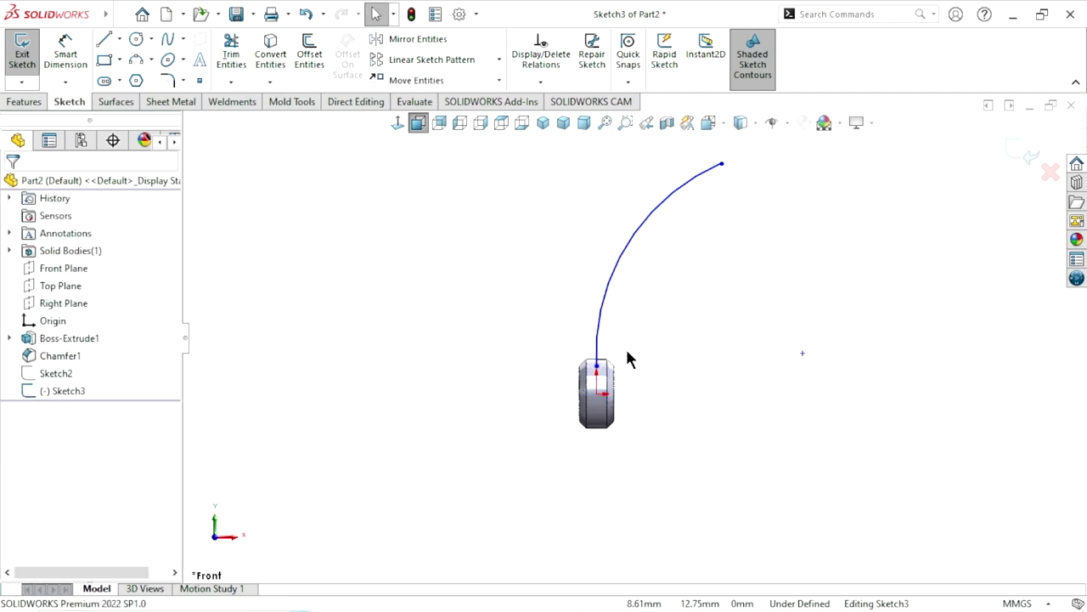
pyautogui.scroll(2, 624, 364)
# Dimension the arc's upper endpoint 65 mm horizontally from the origin
pyautogui.click(69, 56)
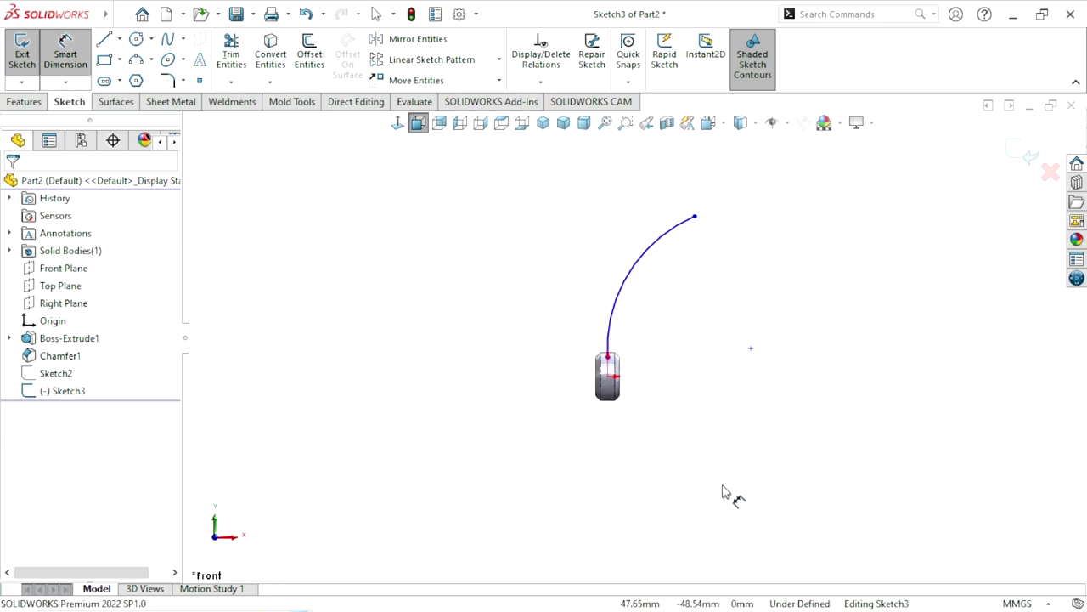
pyautogui.click(607, 377)
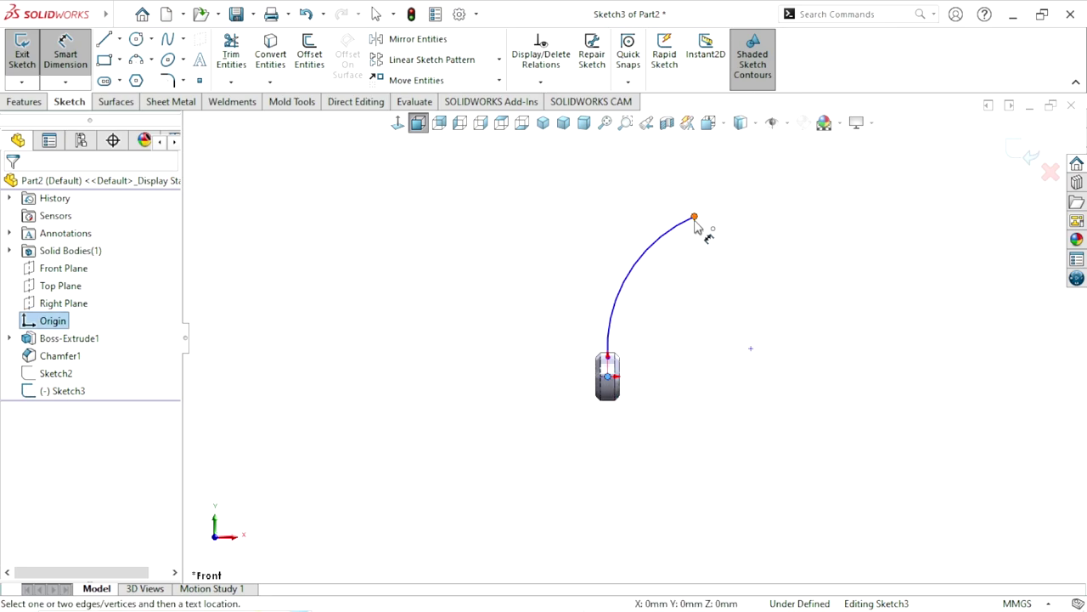
pyautogui.click(695, 220)
pyautogui.click(672, 451)
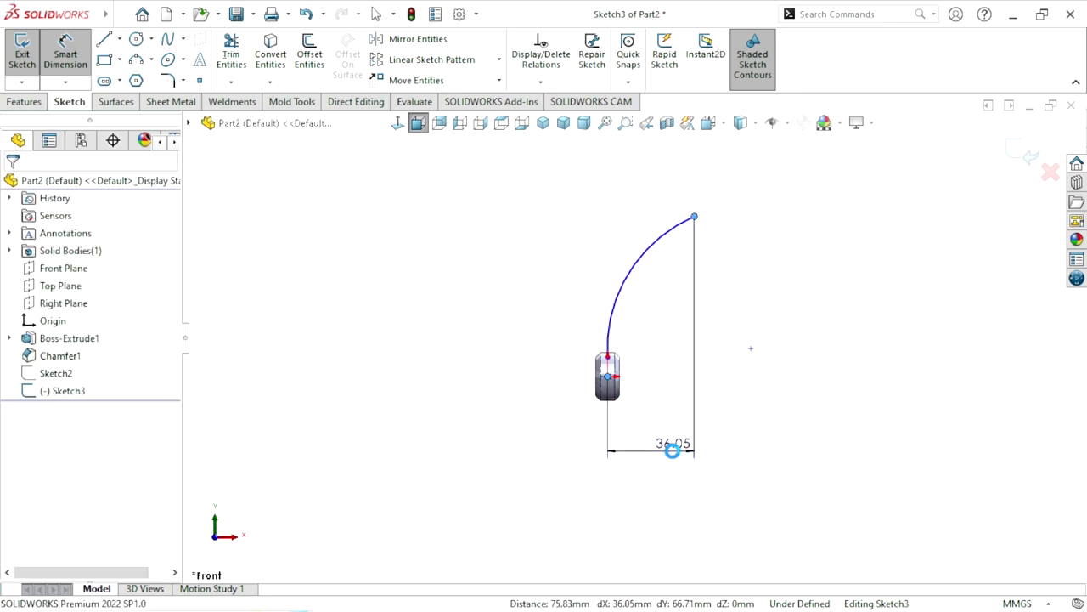
pyautogui.write('65')
pyautogui.press('Return')
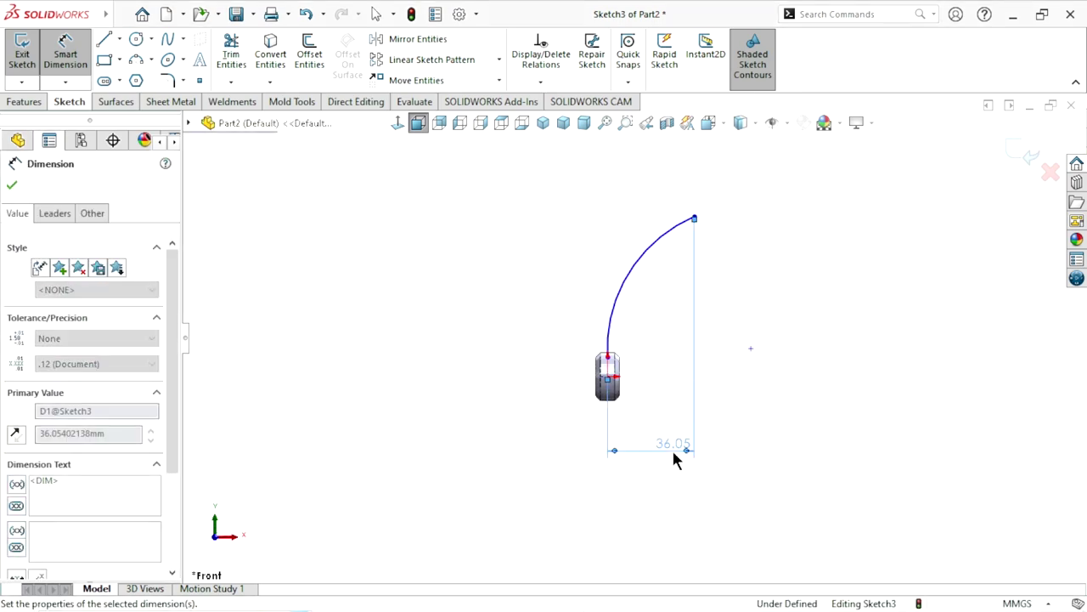
pyautogui.doubleClick(673, 450)
pyautogui.write('65.00mm')
pyautogui.press('Return')
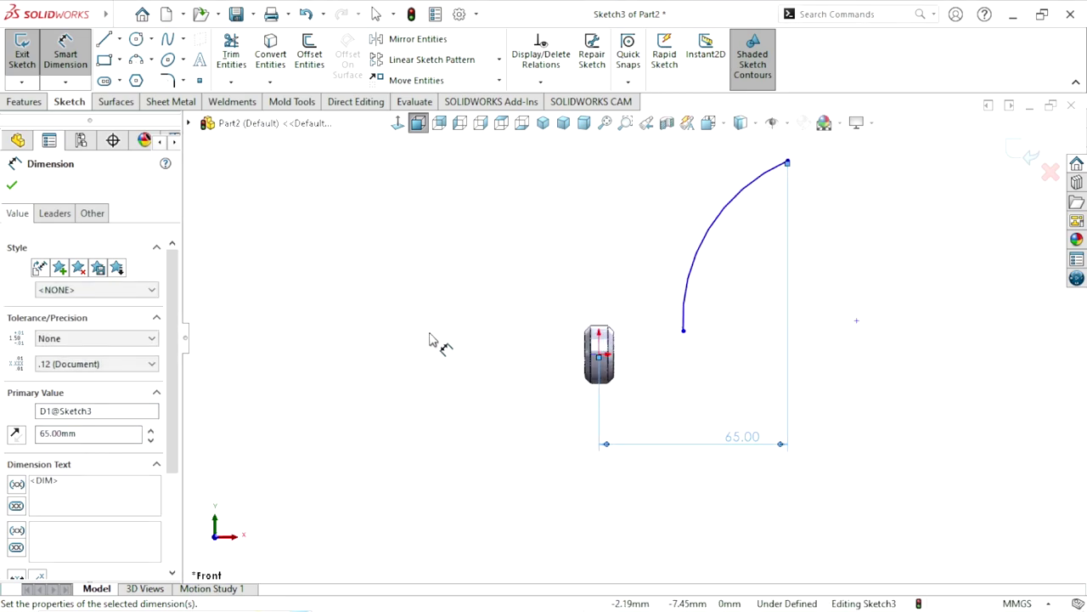
pyautogui.click(12, 184)
pyautogui.press('Escape')
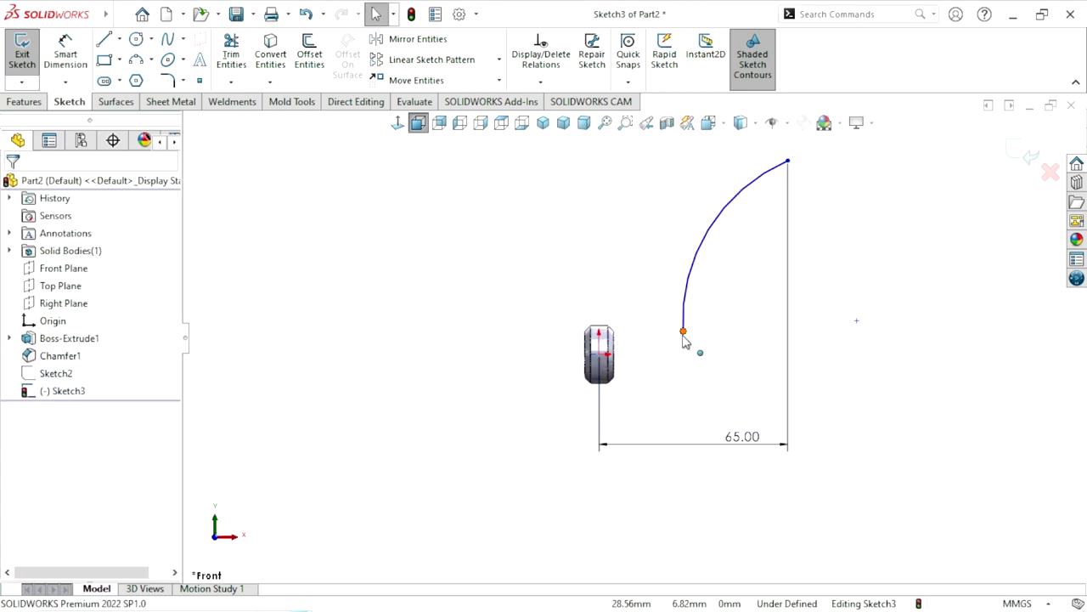
# Make the arc's lower endpoint vertical with the origin
pyautogui.click(683, 332)
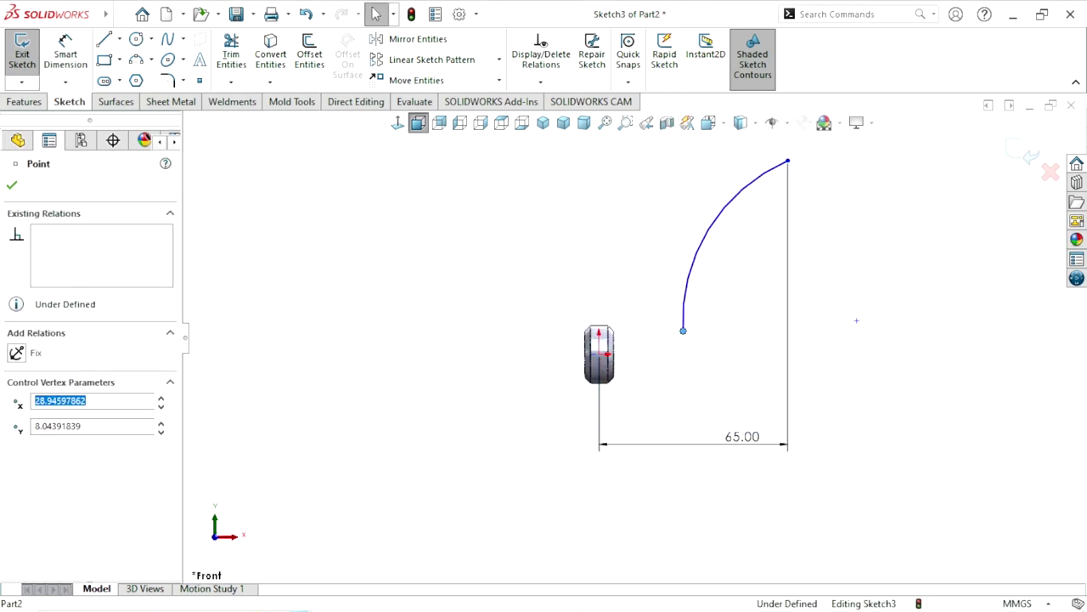
pyautogui.keyDown('ctrl'); pyautogui.click(599, 354); pyautogui.keyUp('ctrl')
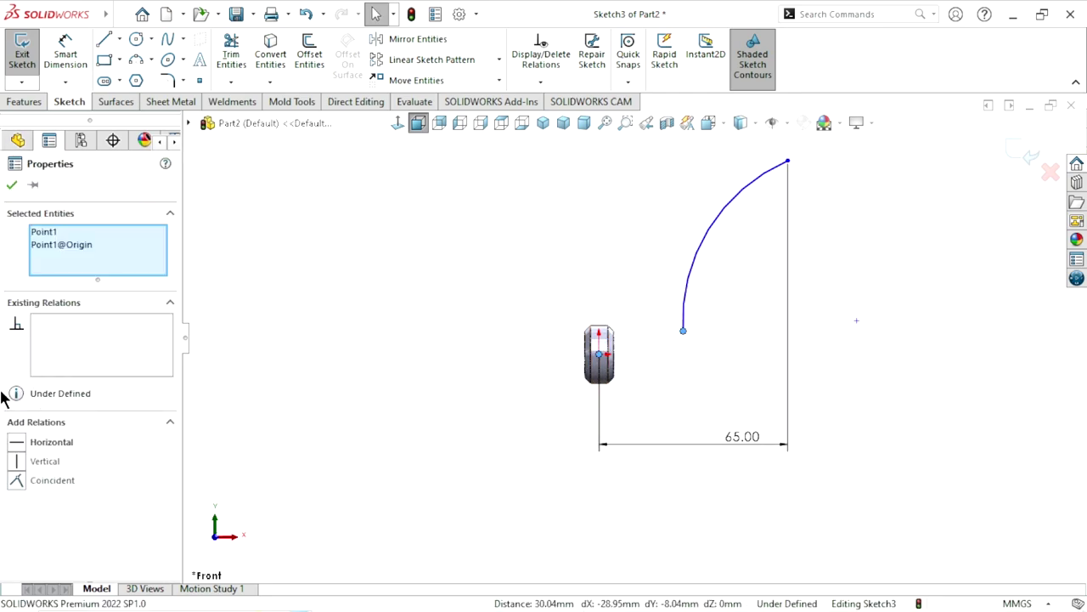
pyautogui.click(15, 464)
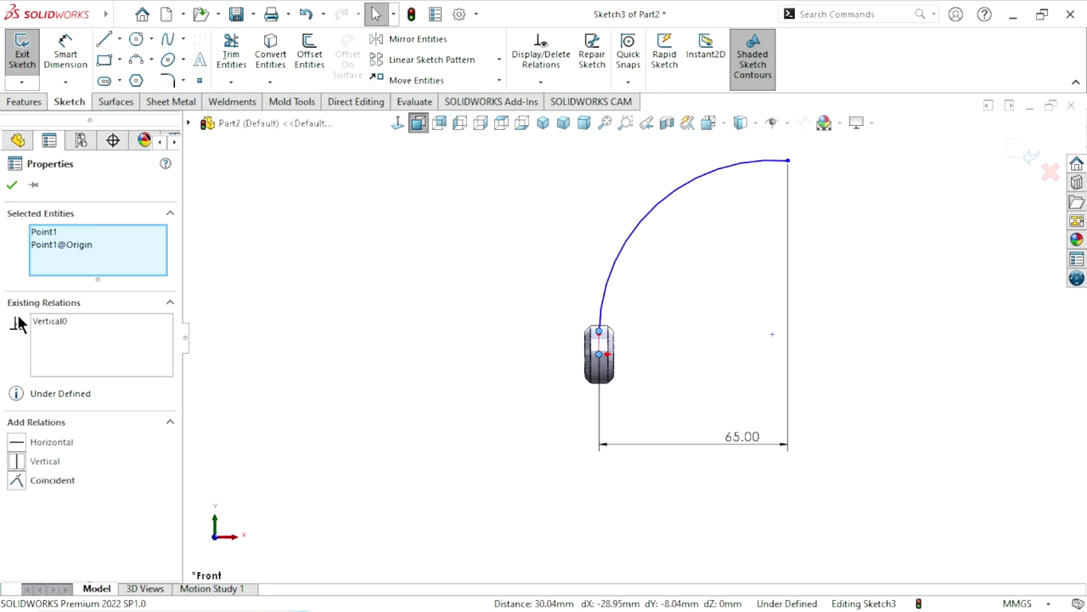
pyautogui.click(12, 186)
pyautogui.scroll(3, 540, 425)
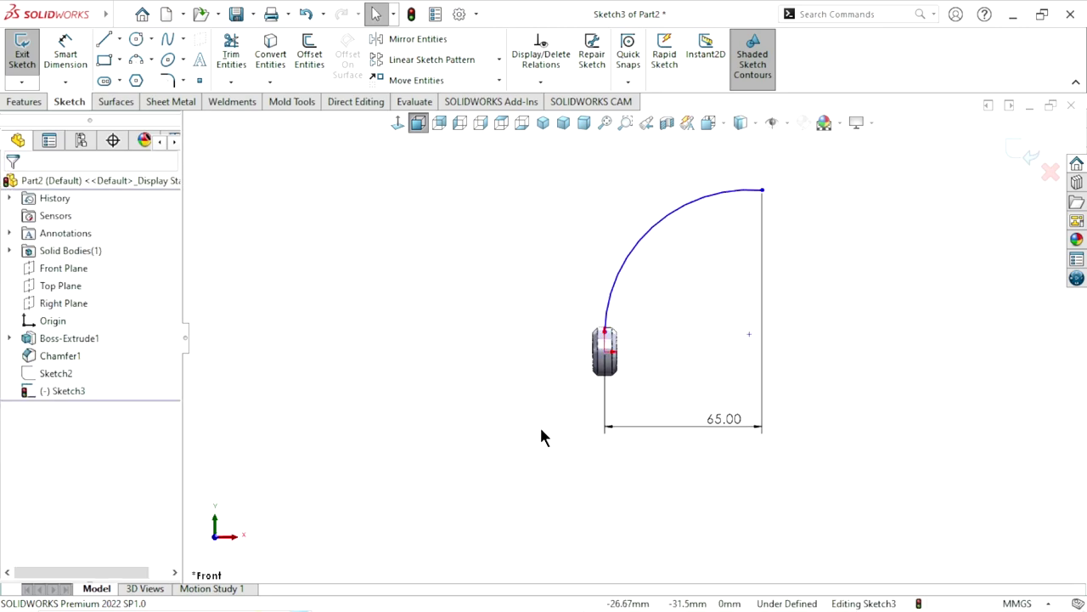
pyautogui.scroll(-1, 744, 278)
pyautogui.scroll(1, 646, 351)
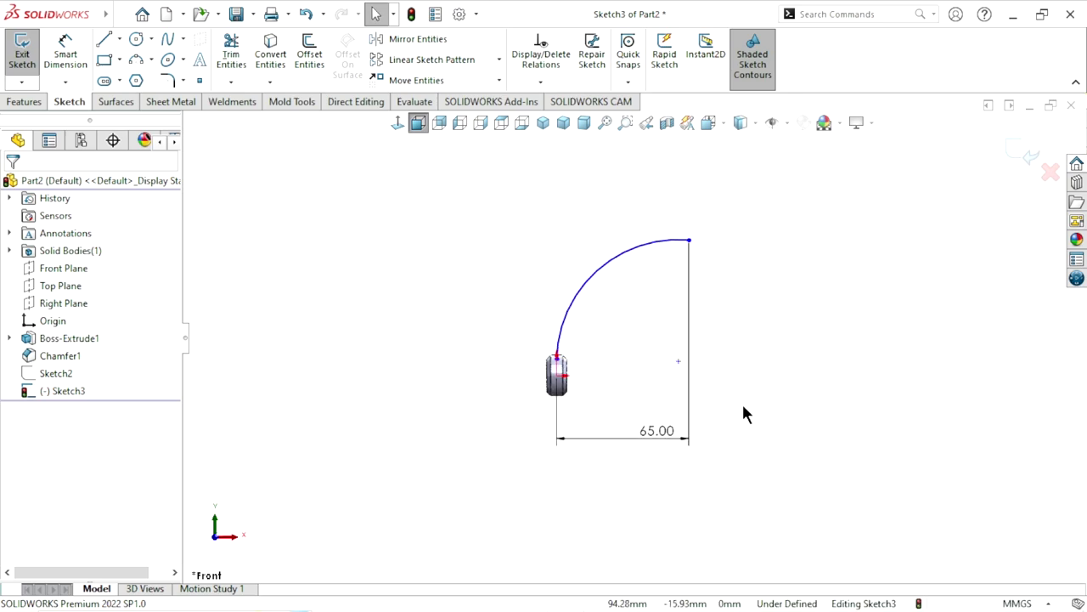
# Dimension the arc's lower endpoint 8 mm above the origin
pyautogui.click(74, 69)
pyautogui.scroll(-3, 570, 374)
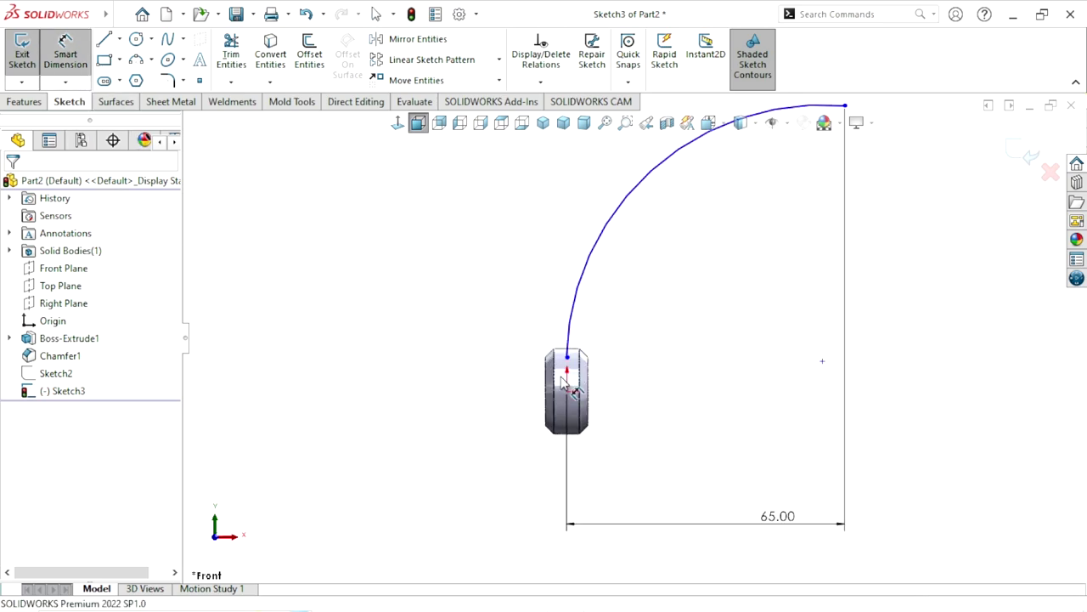
pyautogui.scroll(-2, 575, 382)
pyautogui.scroll(-1, 576, 383)
pyautogui.click(574, 377)
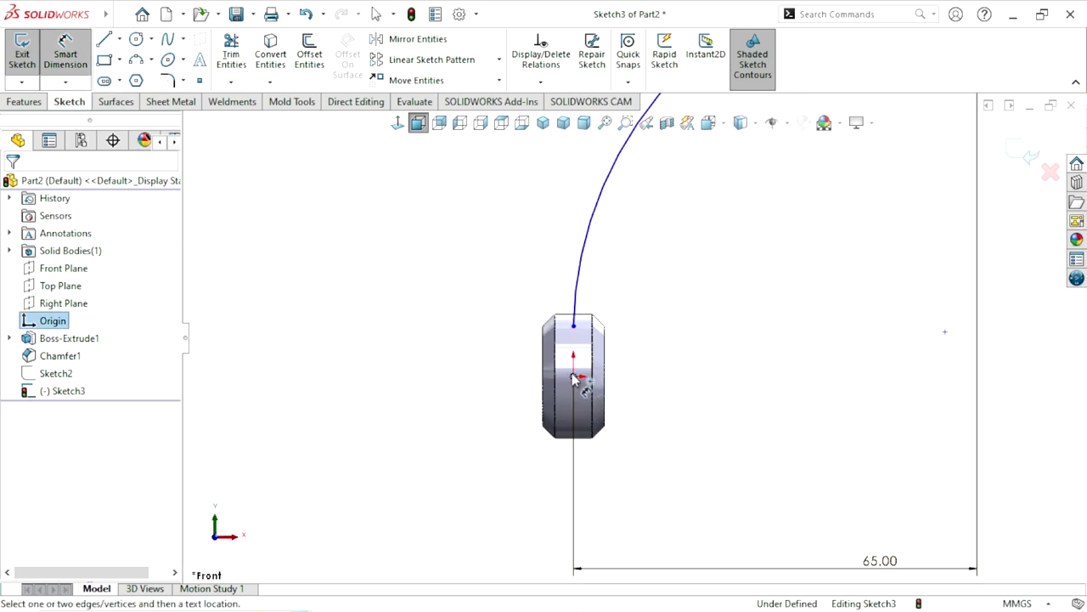
pyautogui.click(574, 326)
pyautogui.click(489, 348)
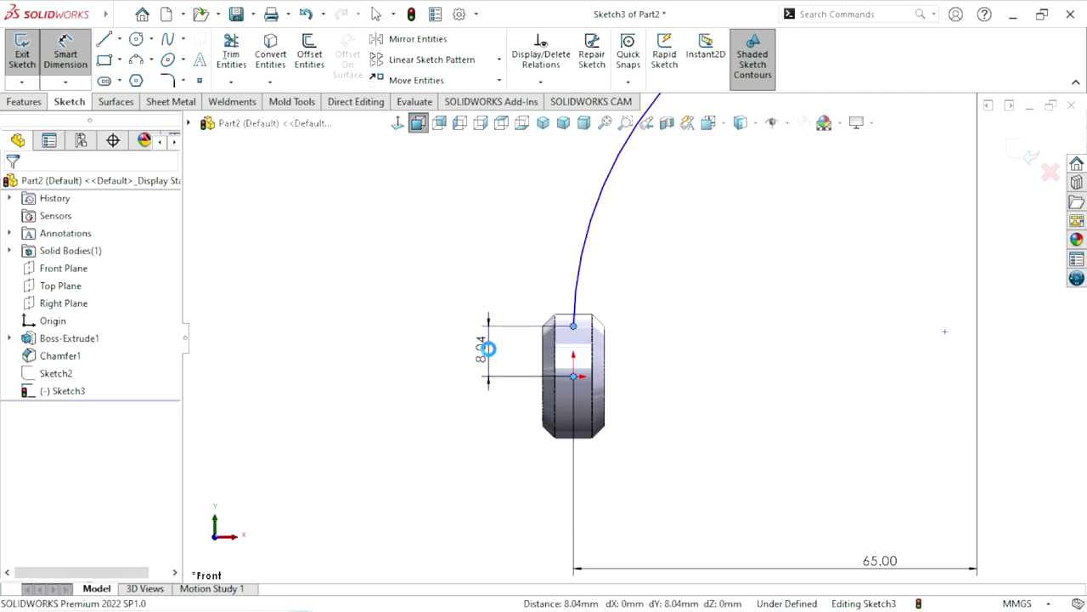
pyautogui.write('8')
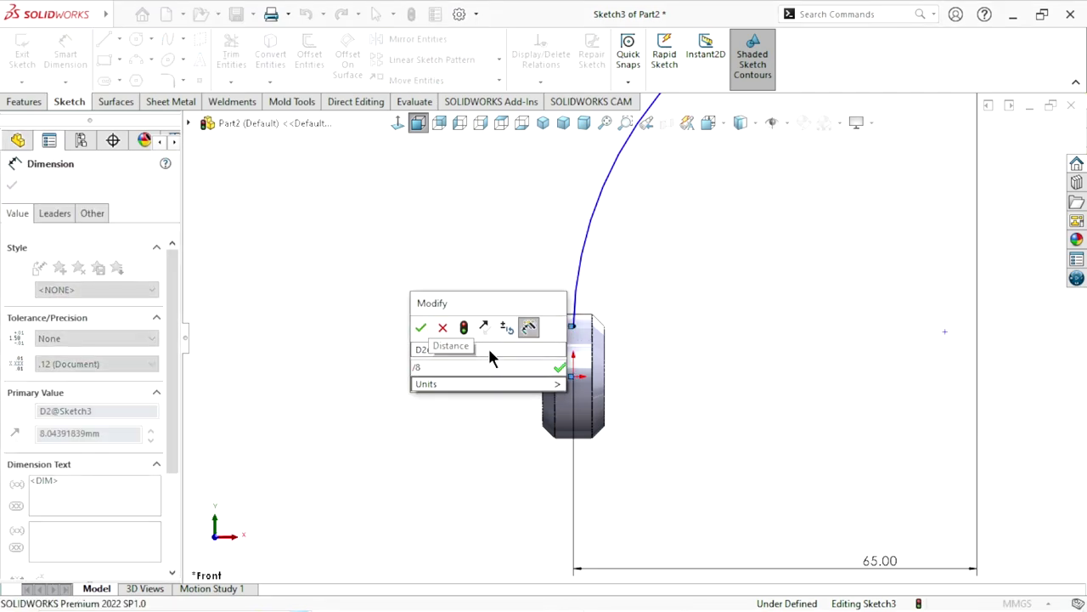
pyautogui.press('Home')
pyautogui.press('Delete')
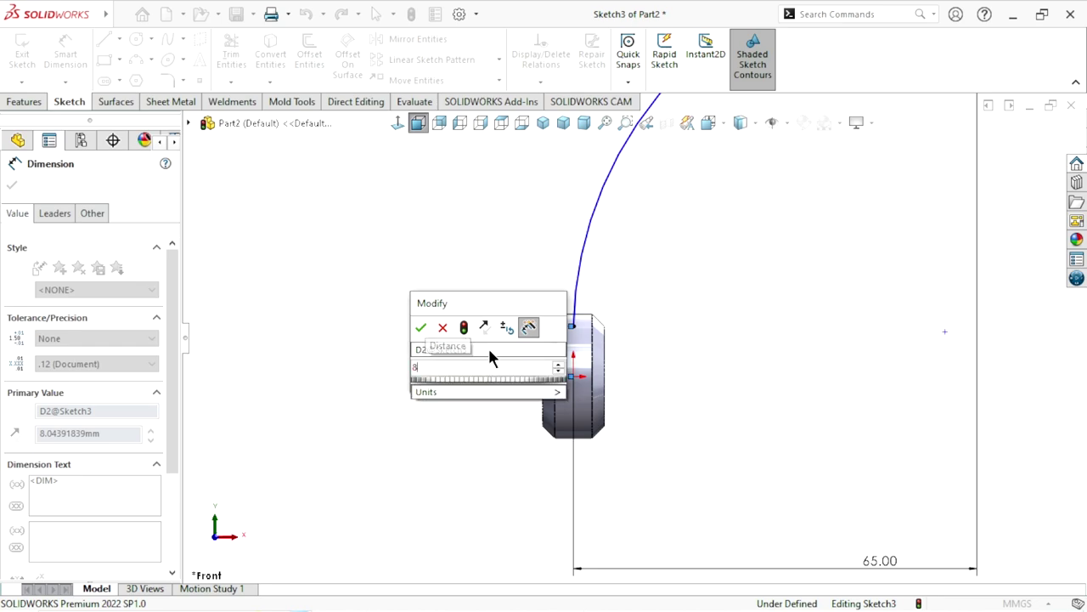
pyautogui.press('Return')
# Set the arc radius to 100 mm
pyautogui.scroll(3, 637, 412)
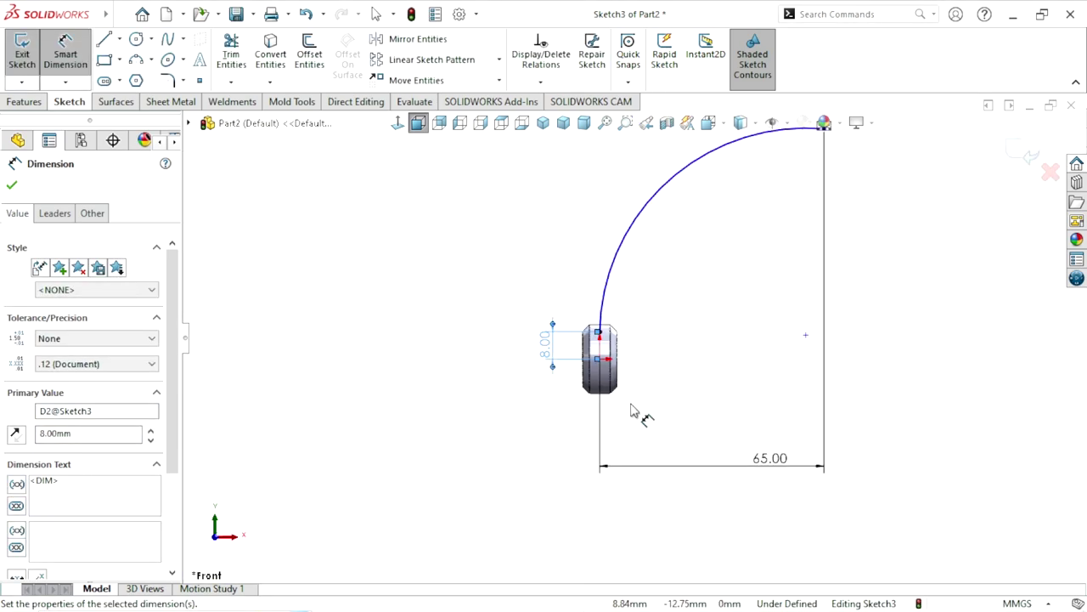
pyautogui.scroll(2, 631, 410)
pyautogui.scroll(-1, 700, 243)
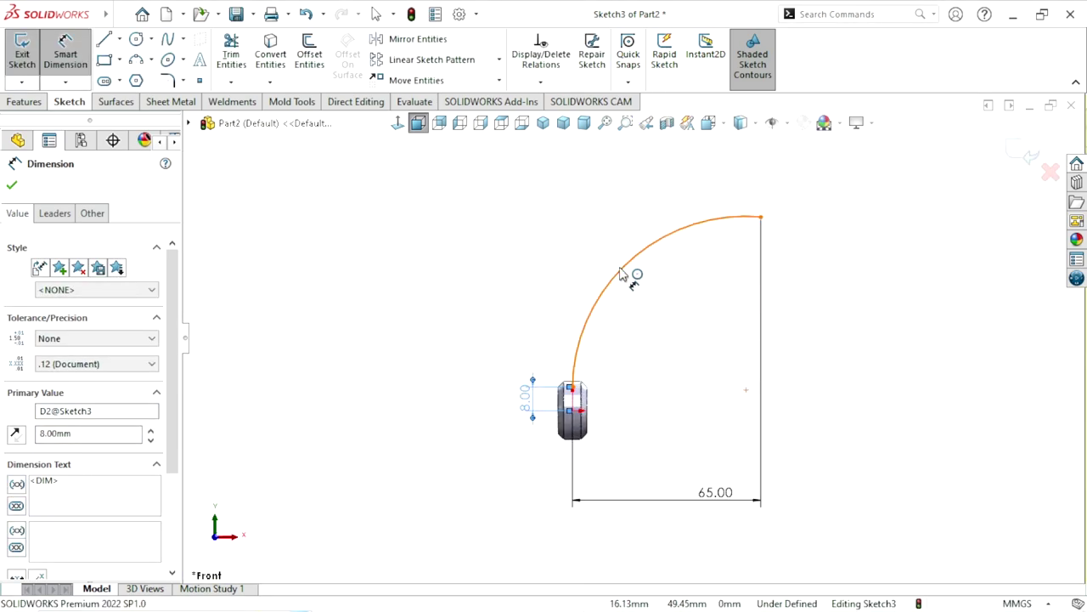
pyautogui.click(633, 279)
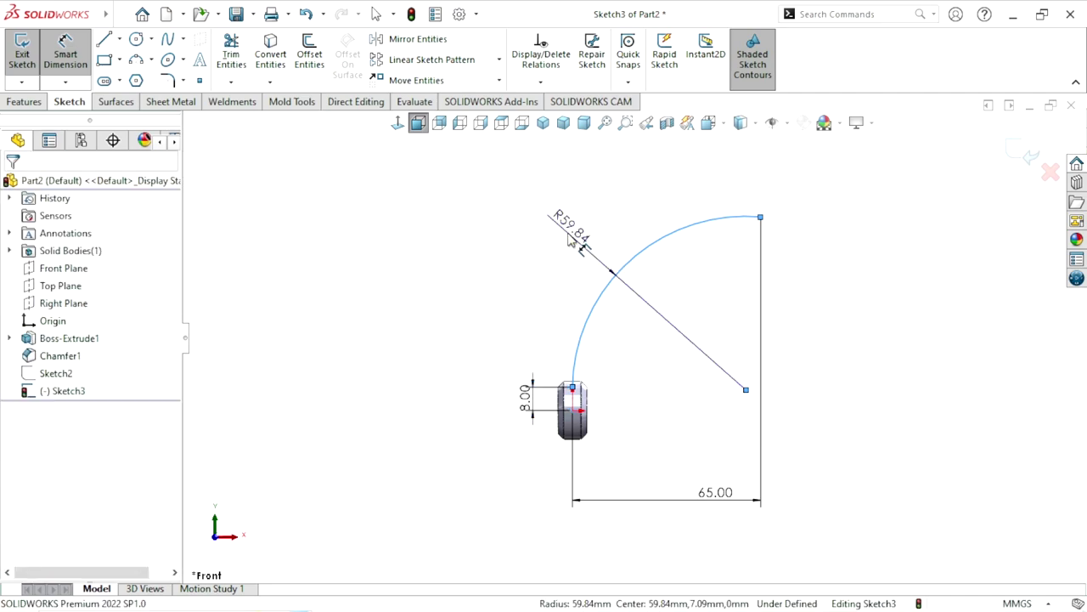
pyautogui.click(570, 240)
pyautogui.write('100')
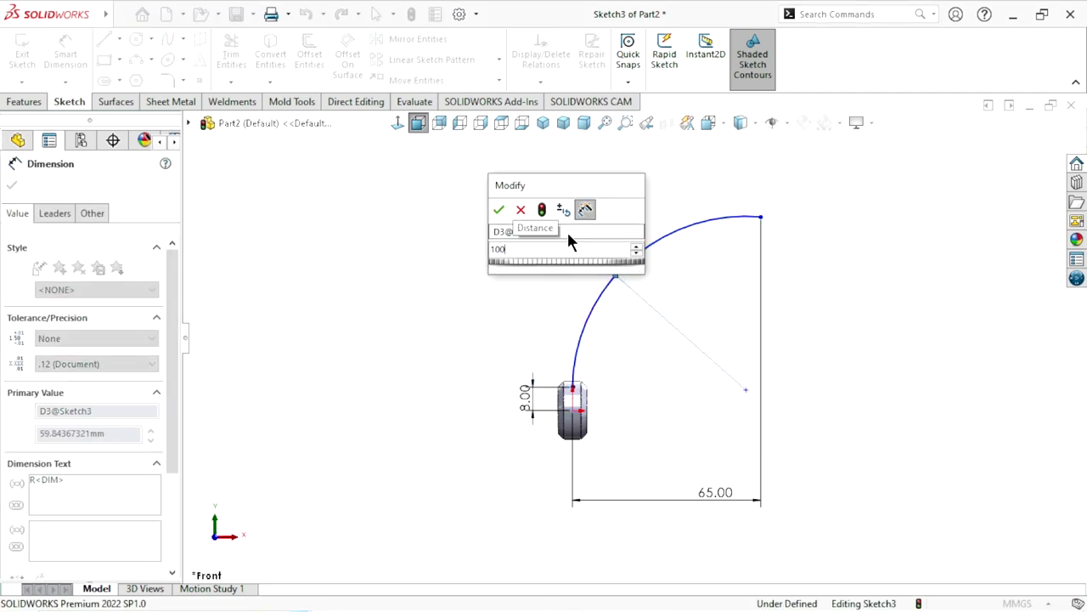
pyautogui.press('Return')
pyautogui.scroll(2, 633, 387)
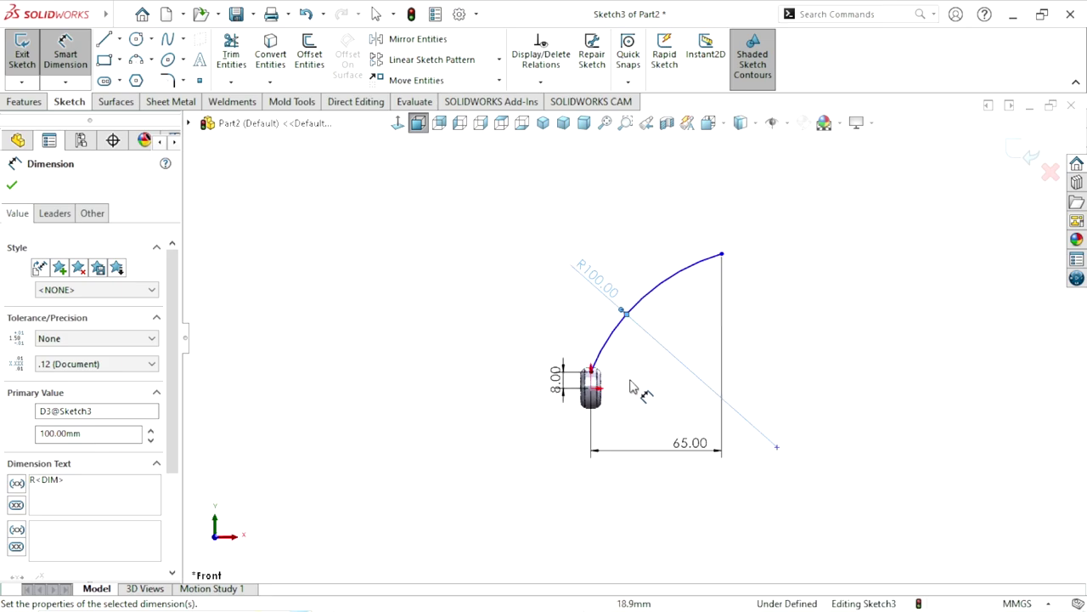
pyautogui.scroll(1, 633, 388)
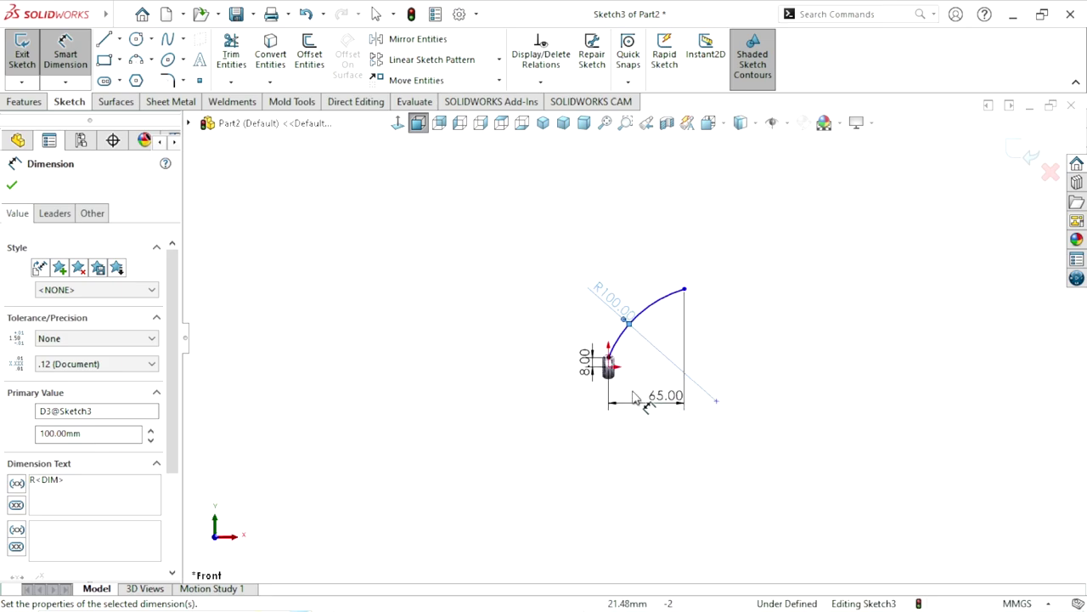
pyautogui.scroll(-2, 709, 292)
pyautogui.scroll(-2, 813, 323)
pyautogui.press('Escape')
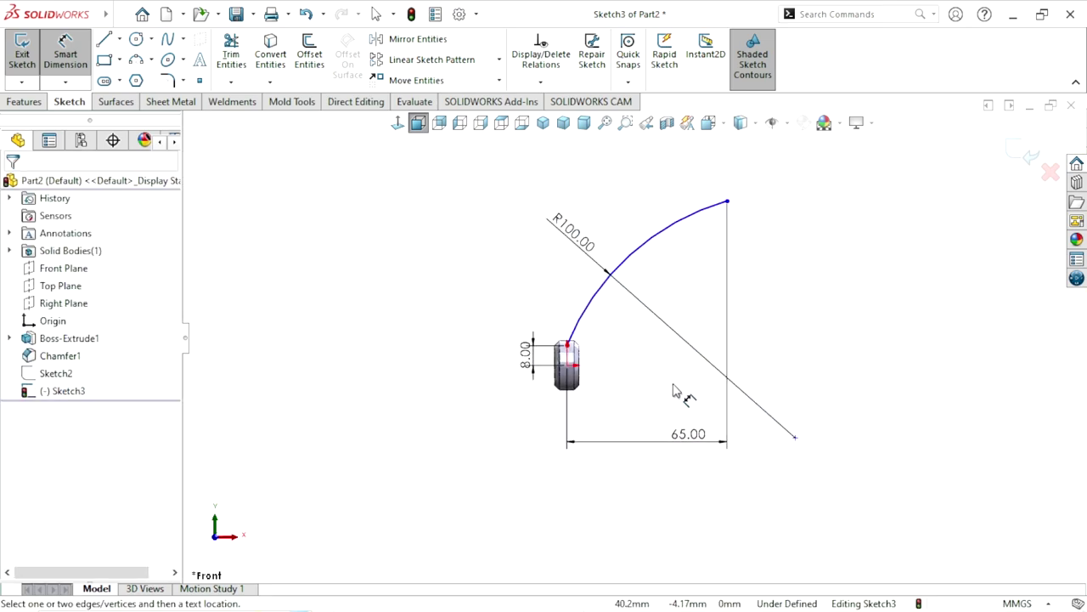
# Drag a point on the blade arc to reshape the curve
pyautogui.scroll(2, 638, 345)
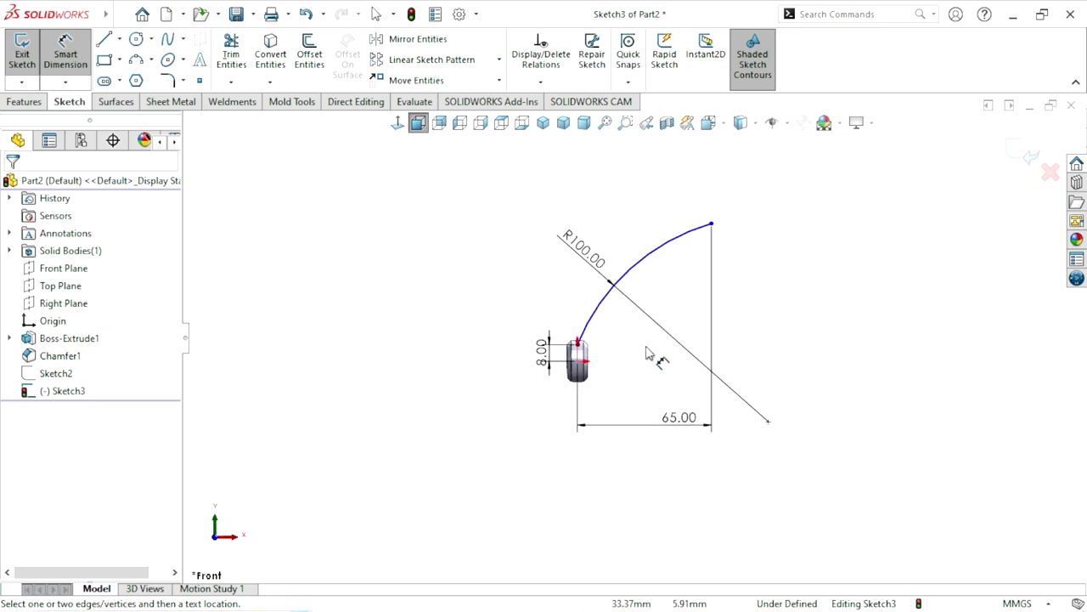
pyautogui.scroll(-2, 629, 341)
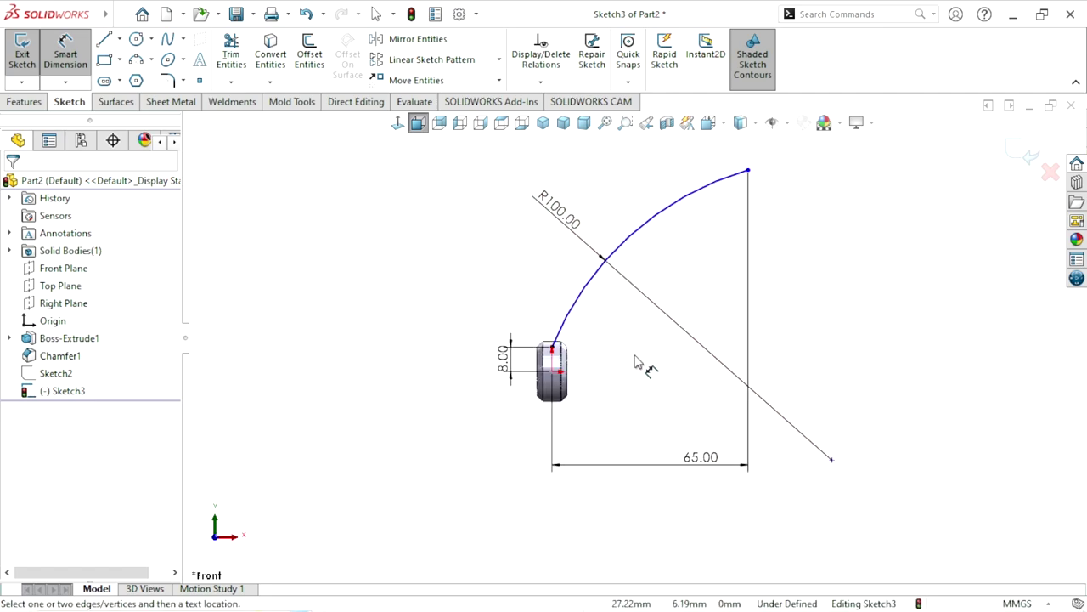
pyautogui.scroll(-2, 634, 360)
pyautogui.press('Escape')
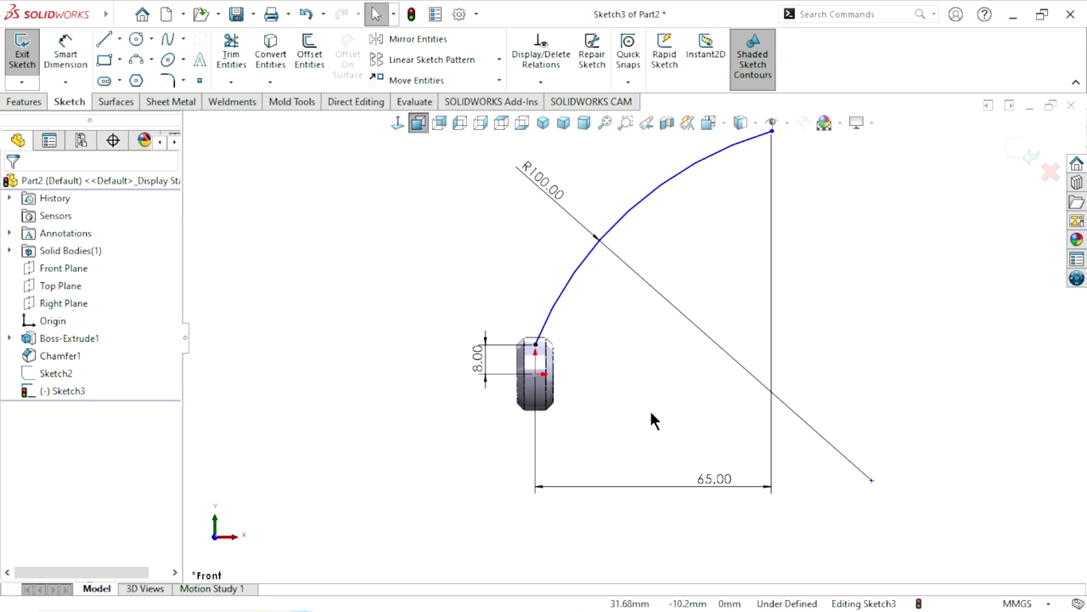
pyautogui.scroll(1, 628, 399)
pyautogui.scroll(-1, 635, 328)
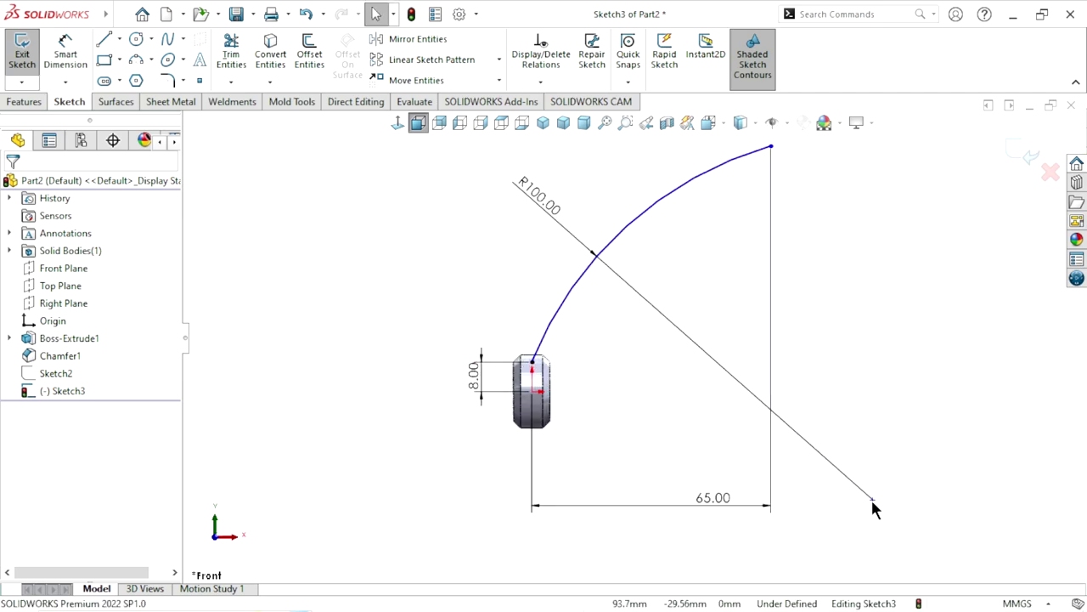
pyautogui.moveTo(872, 500)
pyautogui.mouseDown()
pyautogui.moveTo(739, 363)
pyautogui.moveTo(730, 437)
pyautogui.moveTo(714, 446)
pyautogui.mouseUp()
pyautogui.click(867, 540)
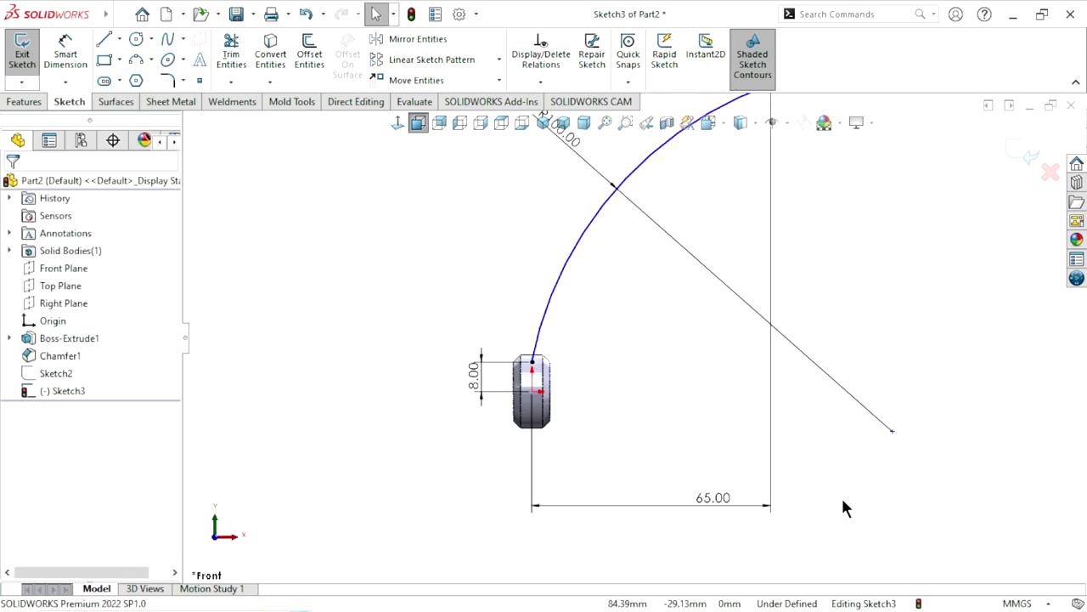
pyautogui.scroll(2, 764, 450)
# Add a Horizontal relation between the origin and the arc's centre point
pyautogui.click(474, 315)
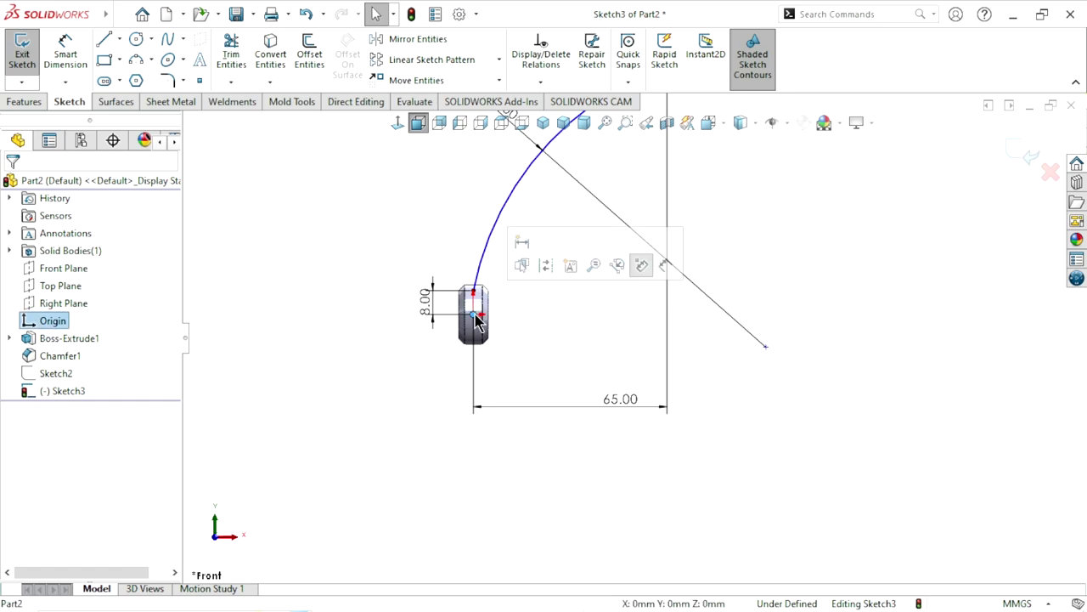
pyautogui.keyDown('ctrl'); pyautogui.click(766, 347); pyautogui.keyUp('ctrl')
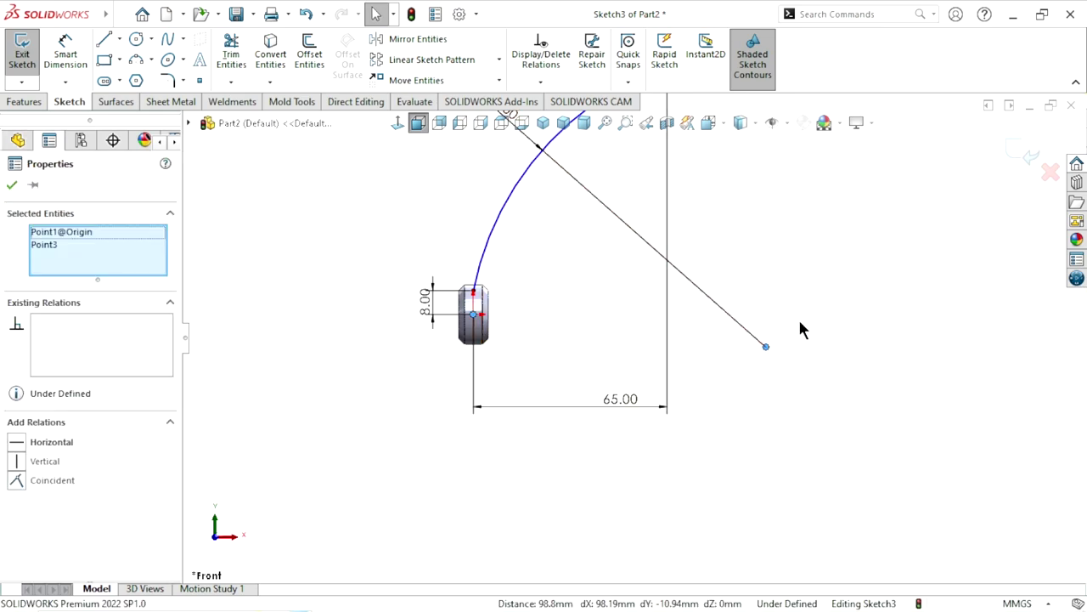
pyautogui.click(17, 448)
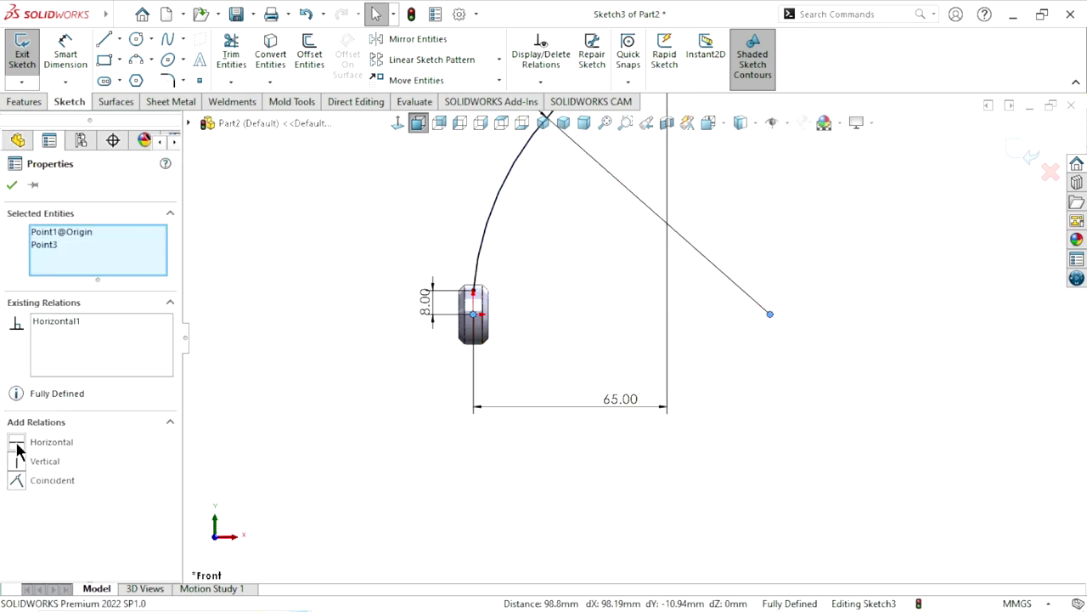
pyautogui.scroll(2, 640, 418)
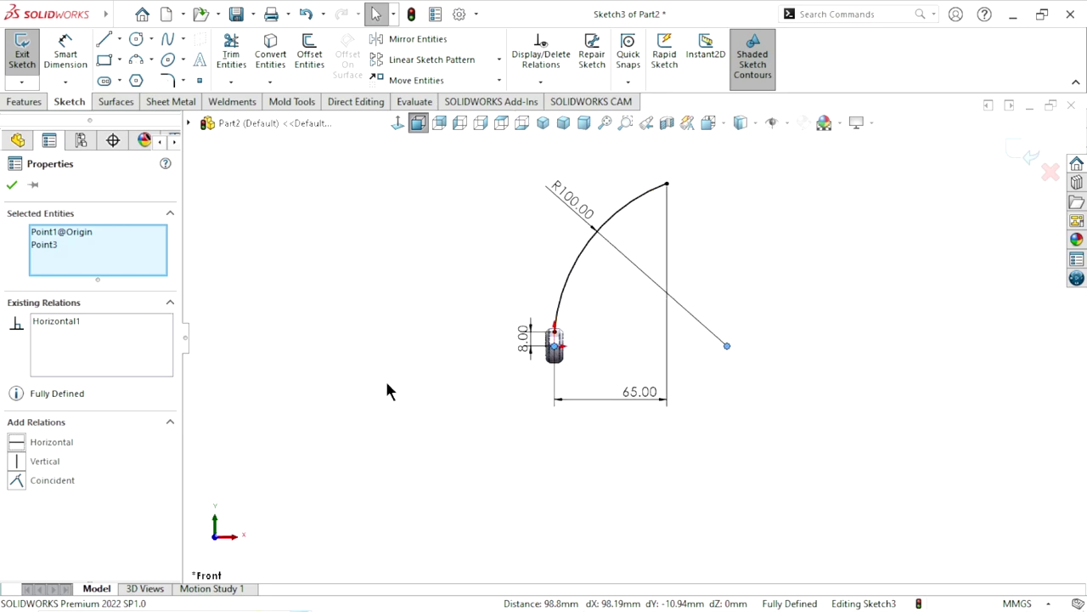
pyautogui.click(11, 186)
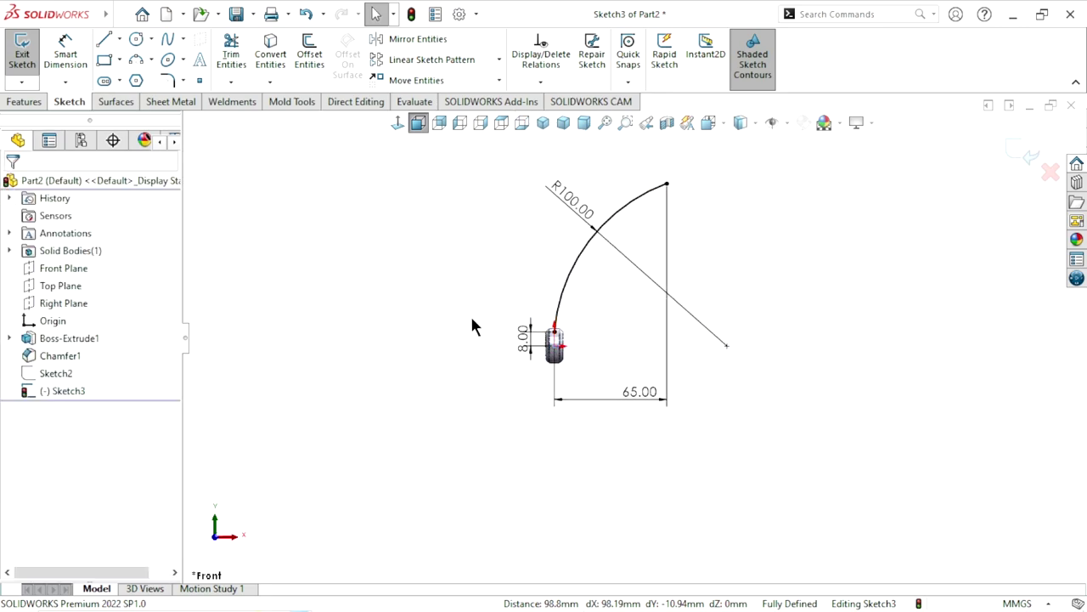
pyautogui.scroll(1, 667, 361)
pyautogui.scroll(-2, 728, 367)
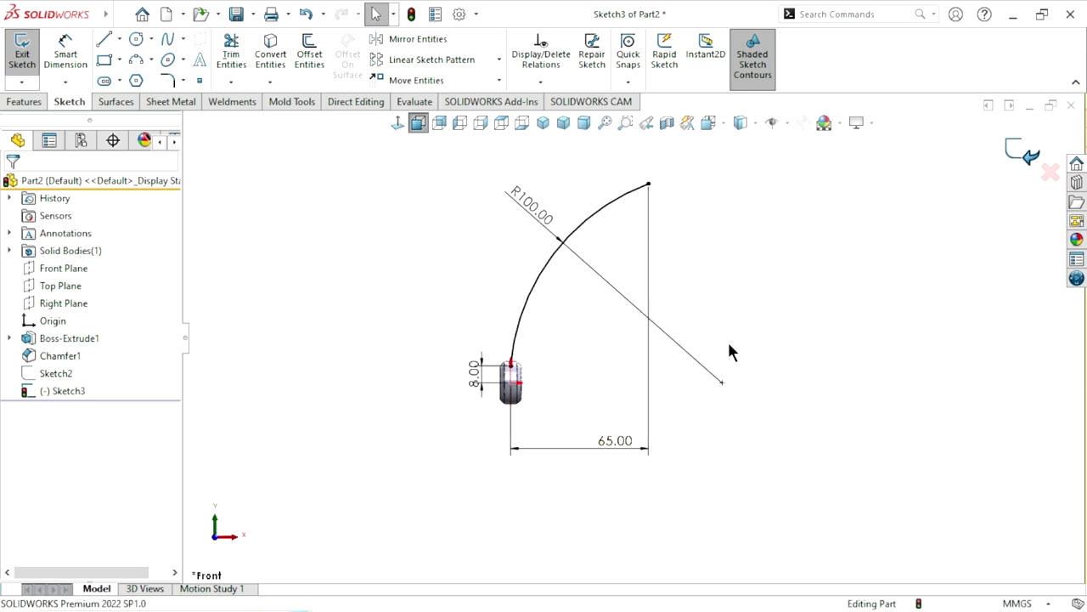
# Exit Sketch3 and show the hidden Sketch2 again
pyautogui.hotkey('ctrl', 'b')
pyautogui.scroll(1, 710, 351)
pyautogui.scroll(1, 645, 320)
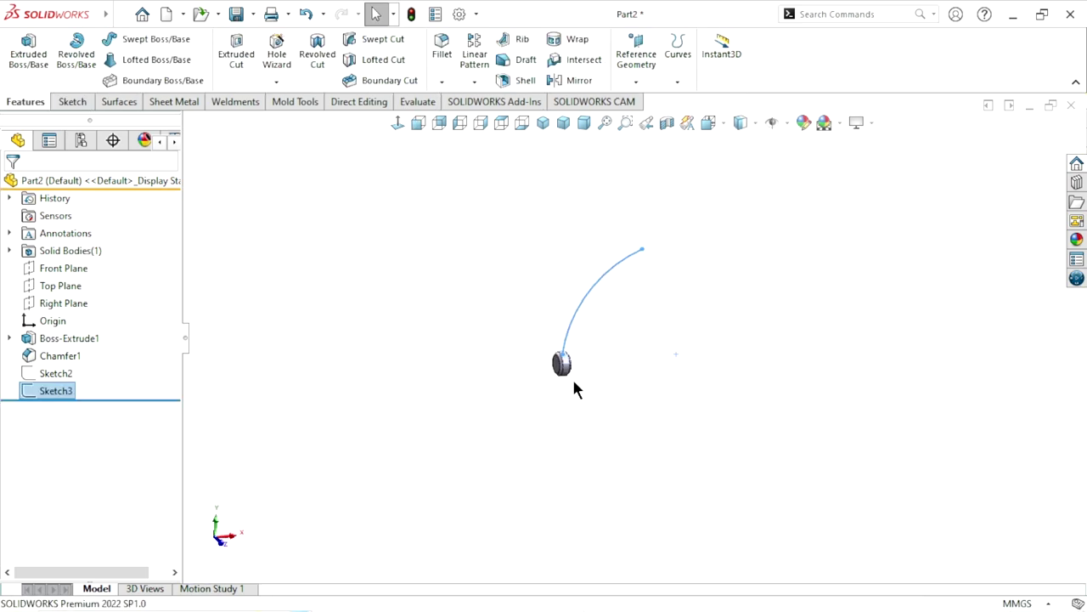
pyautogui.click(46, 376)
pyautogui.click(54, 349)
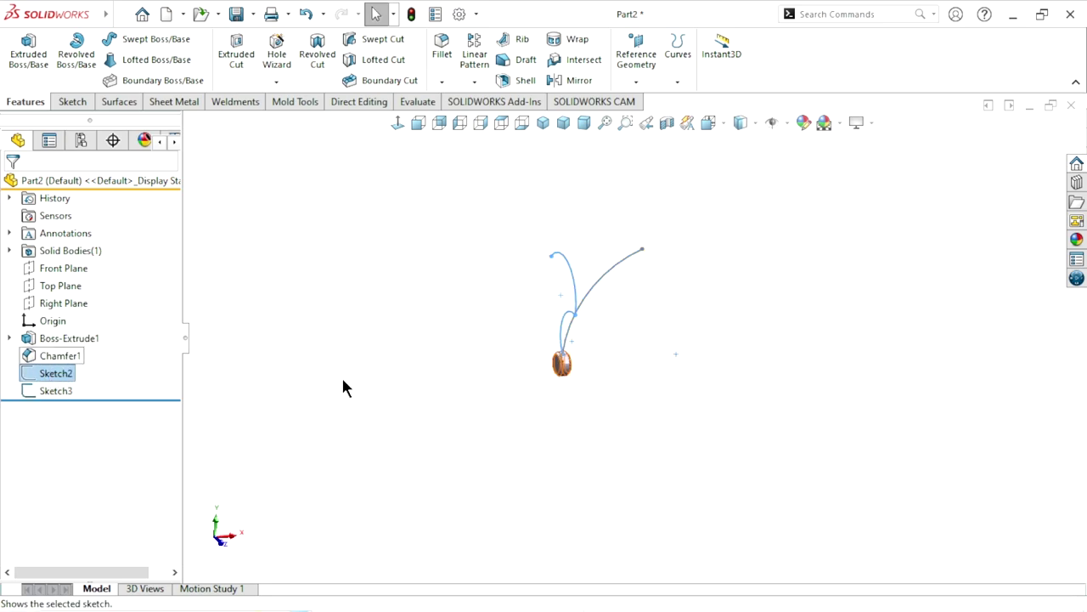
pyautogui.click(341, 376)
# Switch to the isometric view and orbit to see both blade curves in 3D
pyautogui.moveTo(618, 320)
pyautogui.mouseDown(button='middle')
pyautogui.moveTo(665, 345)
pyautogui.moveTo(753, 340)
pyautogui.moveTo(765, 351)
pyautogui.moveTo(719, 345)
pyautogui.moveTo(755, 306)
pyautogui.moveTo(739, 354)
pyautogui.moveTo(718, 357)
pyautogui.moveTo(687, 333)
pyautogui.moveTo(638, 345)
pyautogui.moveTo(629, 366)
pyautogui.mouseUp(button='middle')
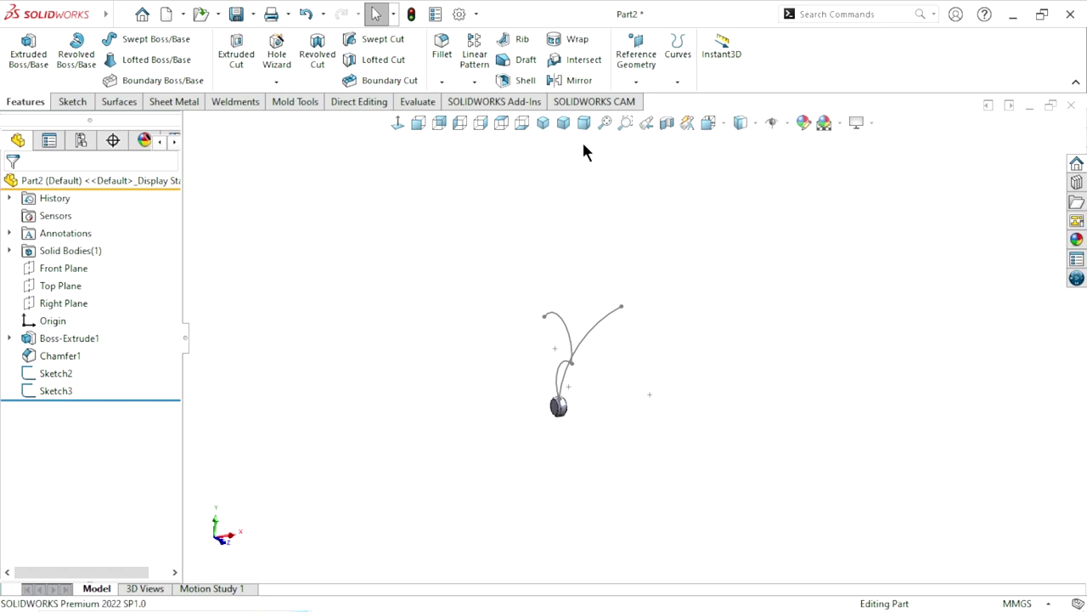
pyautogui.click(545, 123)
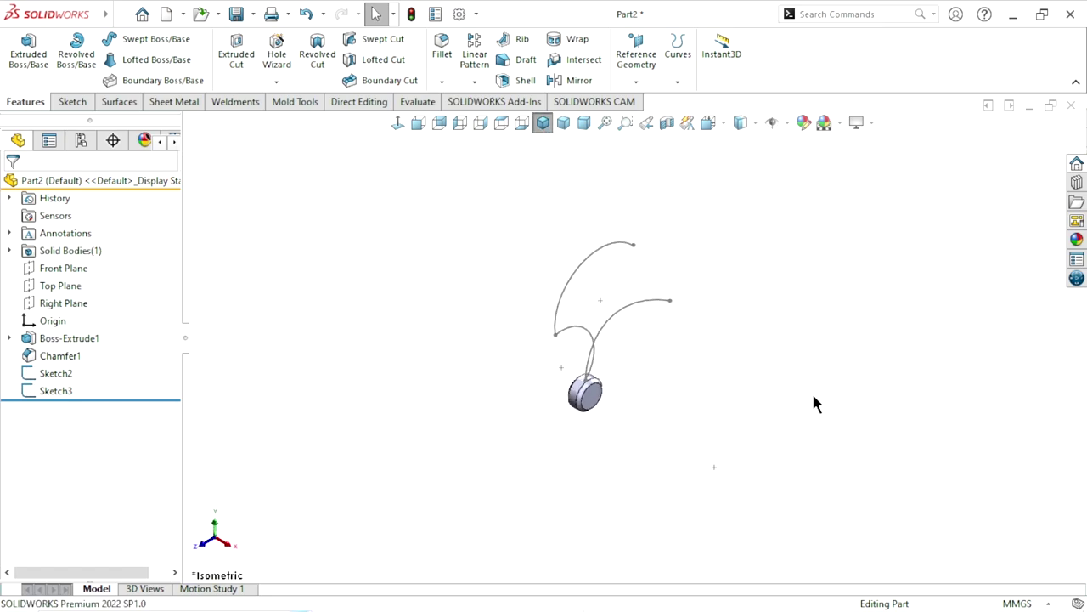
pyautogui.moveTo(813, 403)
pyautogui.mouseDown(button='middle')
pyautogui.moveTo(760, 362)
pyautogui.moveTo(714, 425)
pyautogui.moveTo(764, 389)
pyautogui.moveTo(701, 390)
pyautogui.moveTo(675, 350)
pyautogui.moveTo(750, 368)
pyautogui.moveTo(705, 384)
pyautogui.moveTo(699, 362)
pyautogui.moveTo(736, 368)
pyautogui.moveTo(784, 422)
pyautogui.moveTo(752, 390)
pyautogui.moveTo(649, 383)
pyautogui.mouseUp(button='middle')
pyautogui.scroll(-2, 649, 382)
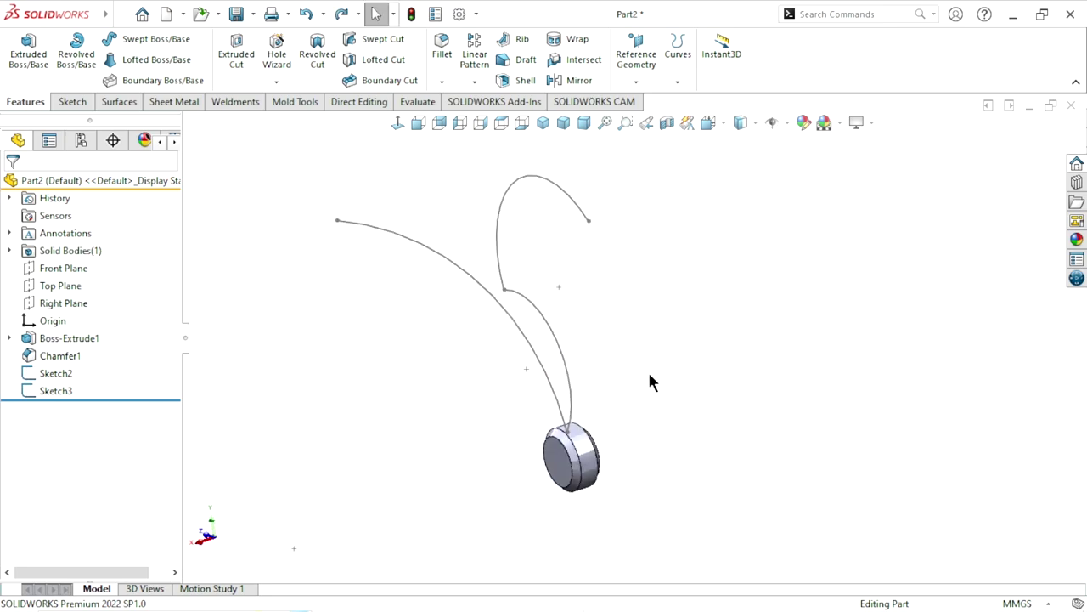
# Create a Projected Curve with Sketch on sketch, projecting Sketch3 onto Sketch2
pyautogui.click(672, 83)
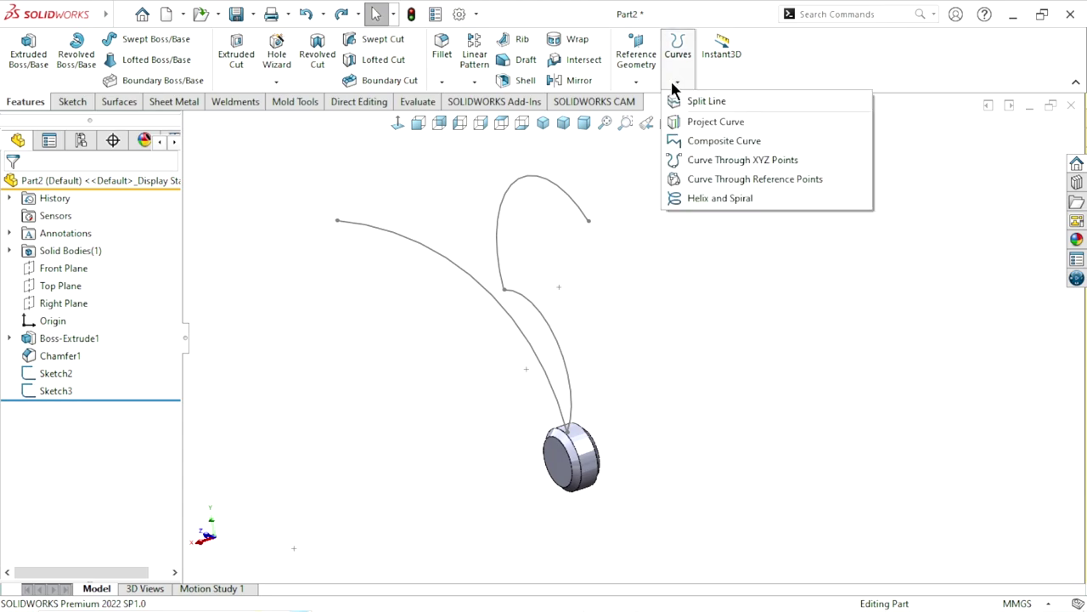
pyautogui.click(714, 122)
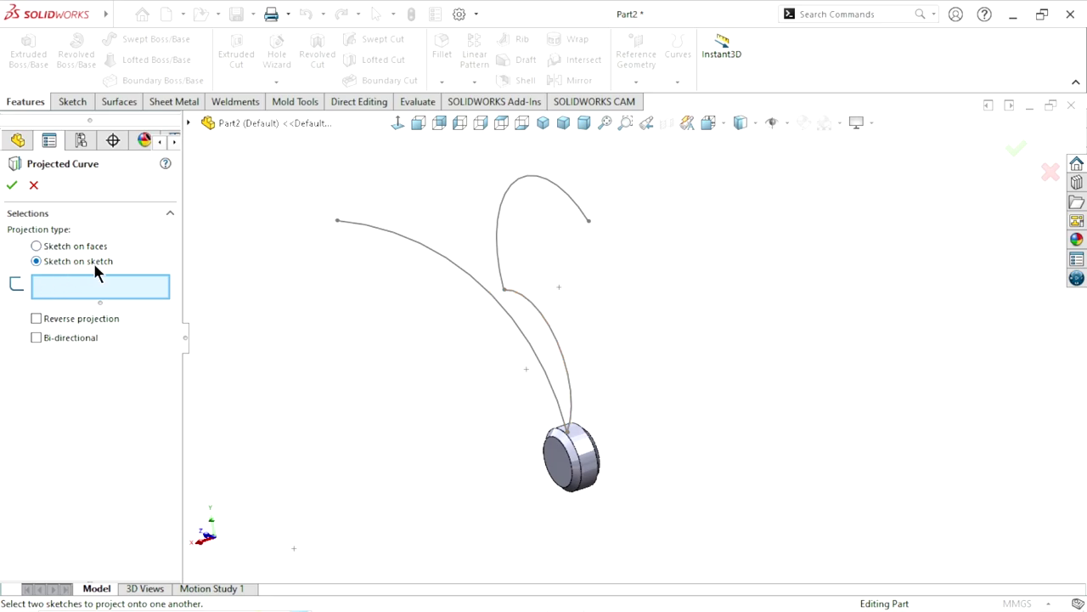
pyautogui.click(36, 246)
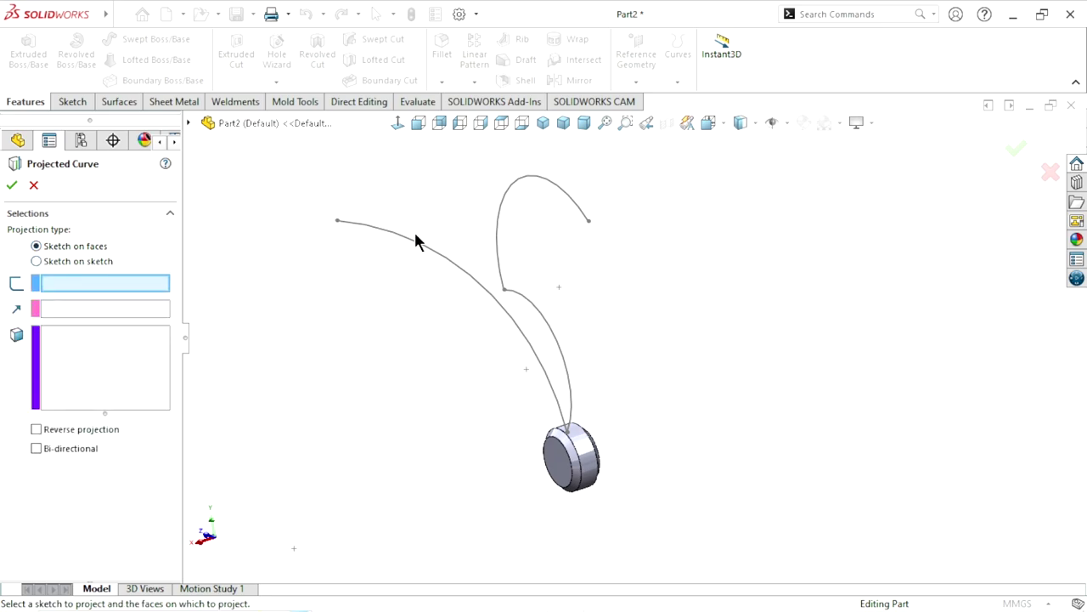
pyautogui.click(37, 261)
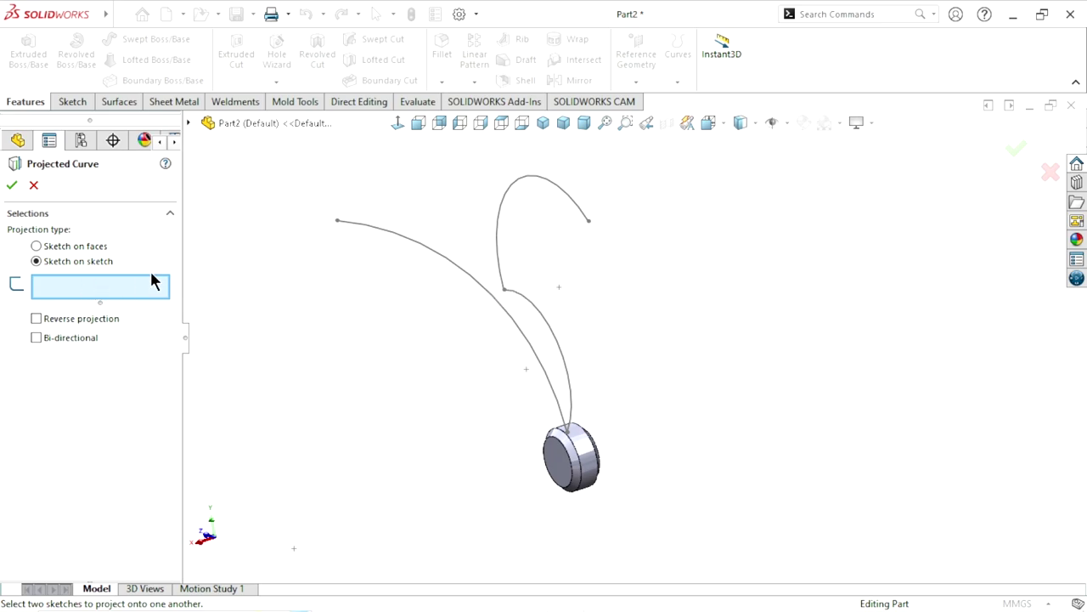
pyautogui.click(459, 271)
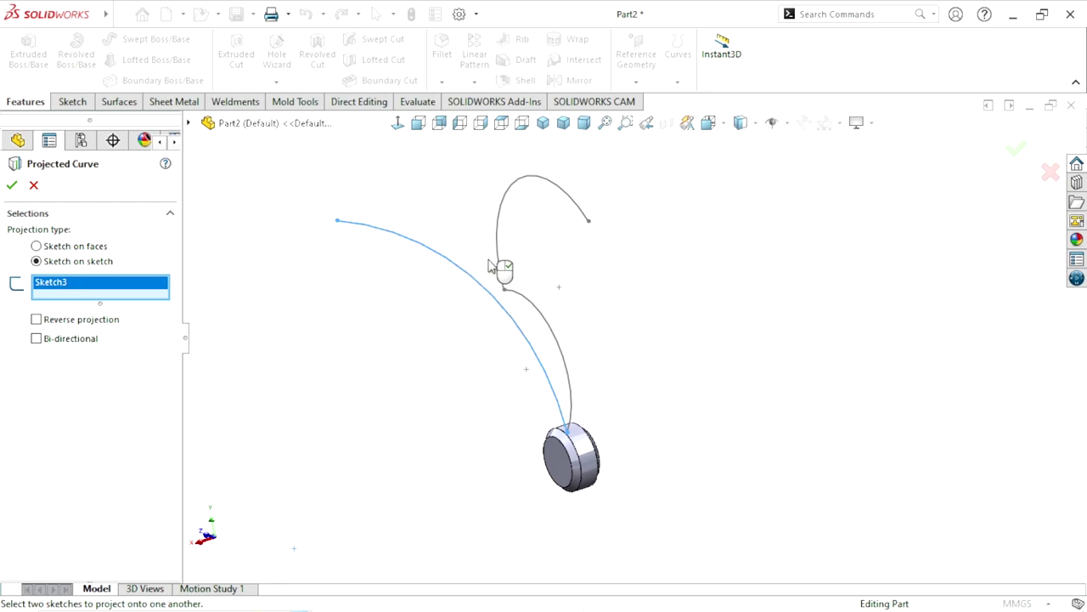
pyautogui.click(498, 257)
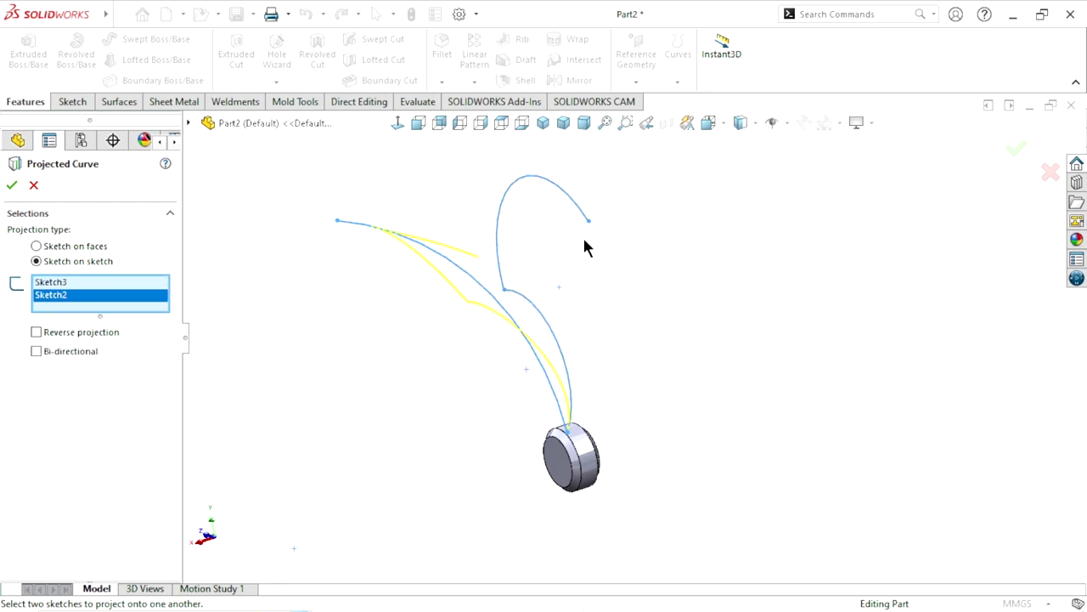
pyautogui.moveTo(423, 350)
pyautogui.mouseDown(button='middle')
pyautogui.moveTo(507, 432)
pyautogui.moveTo(575, 342)
pyautogui.moveTo(631, 413)
pyautogui.moveTo(542, 398)
pyautogui.moveTo(497, 413)
pyautogui.moveTo(614, 391)
pyautogui.moveTo(561, 427)
pyautogui.mouseUp(button='middle')
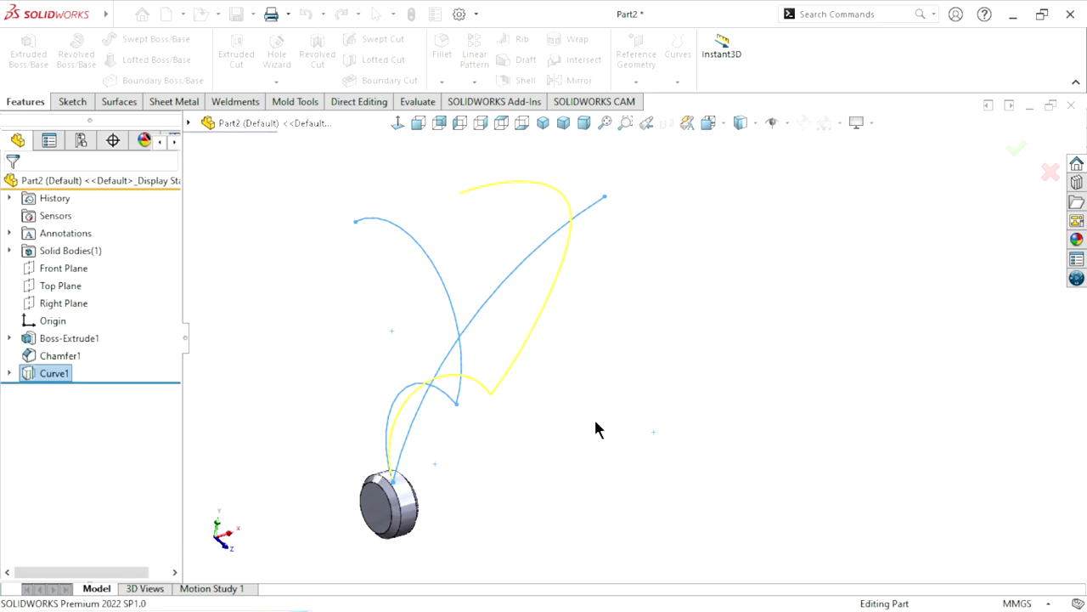
pyautogui.moveTo(591, 413)
pyautogui.mouseDown(button='middle')
pyautogui.moveTo(569, 416)
pyautogui.moveTo(580, 380)
pyautogui.mouseUp(button='middle')
# Create a reference plane perpendicular to Curve1, coincident with its outer end point
pyautogui.click(640, 384)
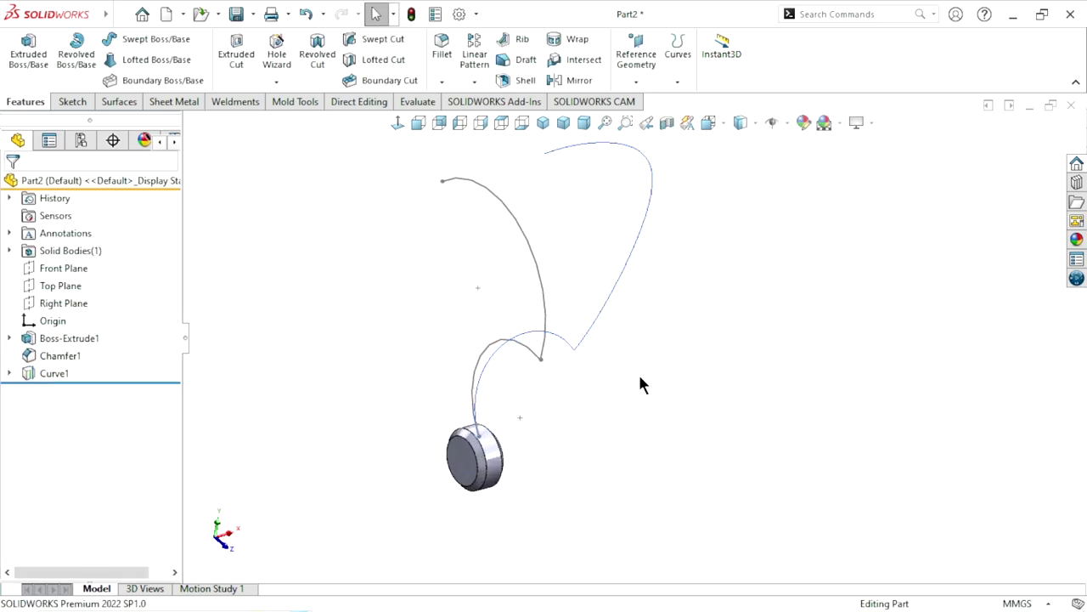
pyautogui.click(539, 273)
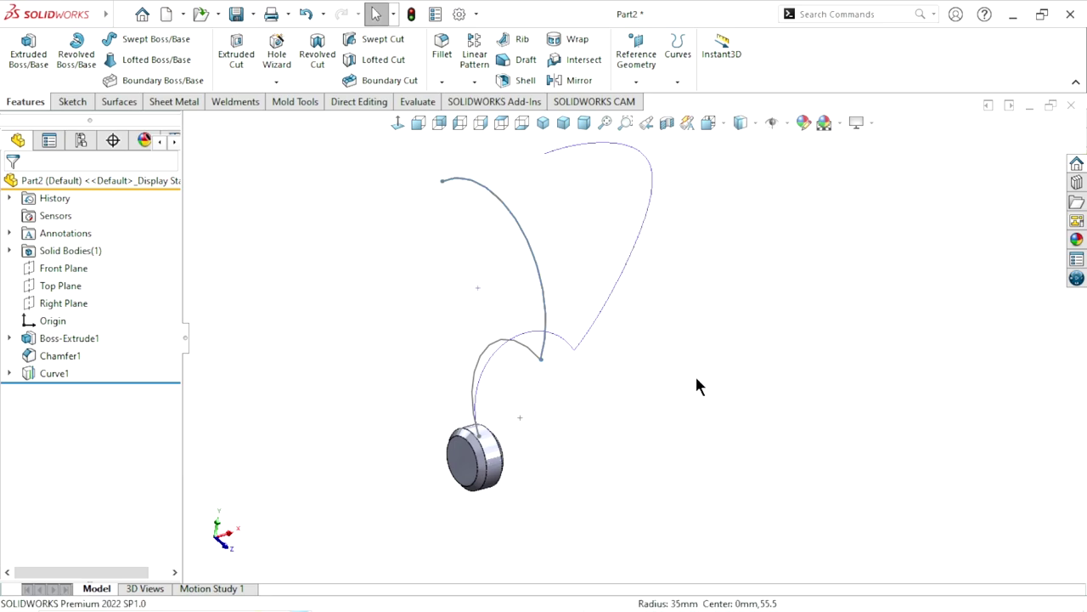
pyautogui.moveTo(697, 383)
pyautogui.mouseDown(button='middle')
pyautogui.moveTo(456, 342)
pyautogui.moveTo(544, 450)
pyautogui.moveTo(654, 374)
pyautogui.moveTo(720, 454)
pyautogui.moveTo(566, 382)
pyautogui.moveTo(514, 383)
pyautogui.moveTo(621, 449)
pyautogui.moveTo(716, 304)
pyautogui.mouseUp(button='middle')
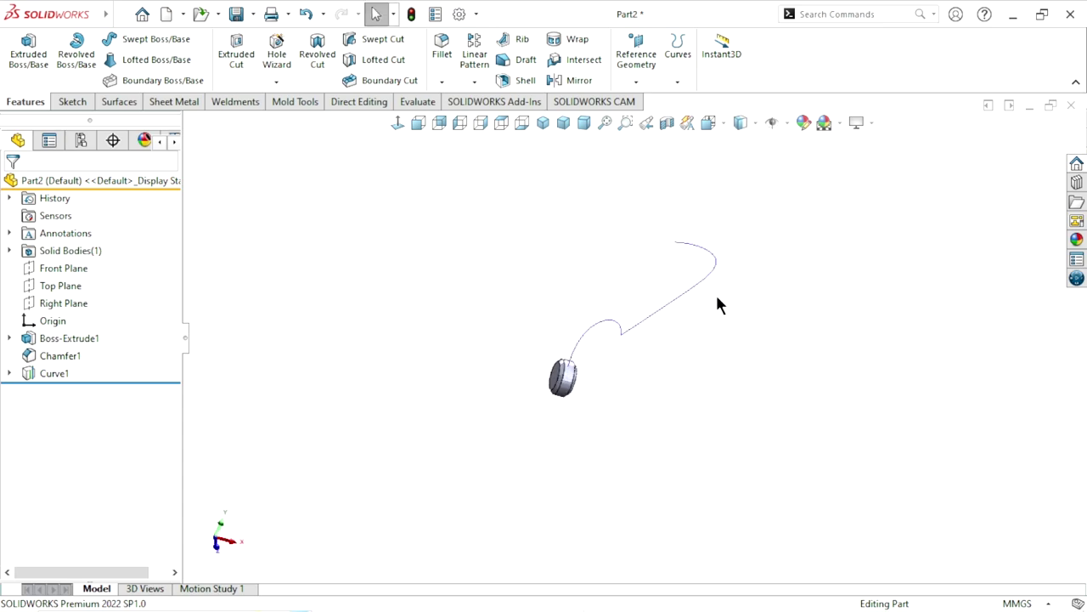
pyautogui.scroll(-2, 722, 323)
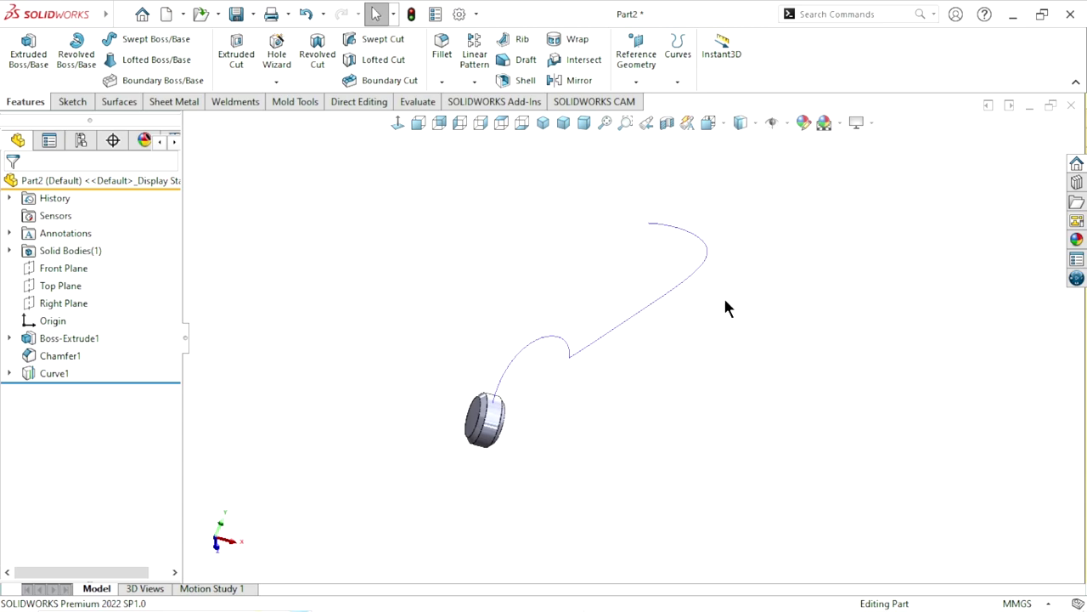
pyautogui.click(636, 79)
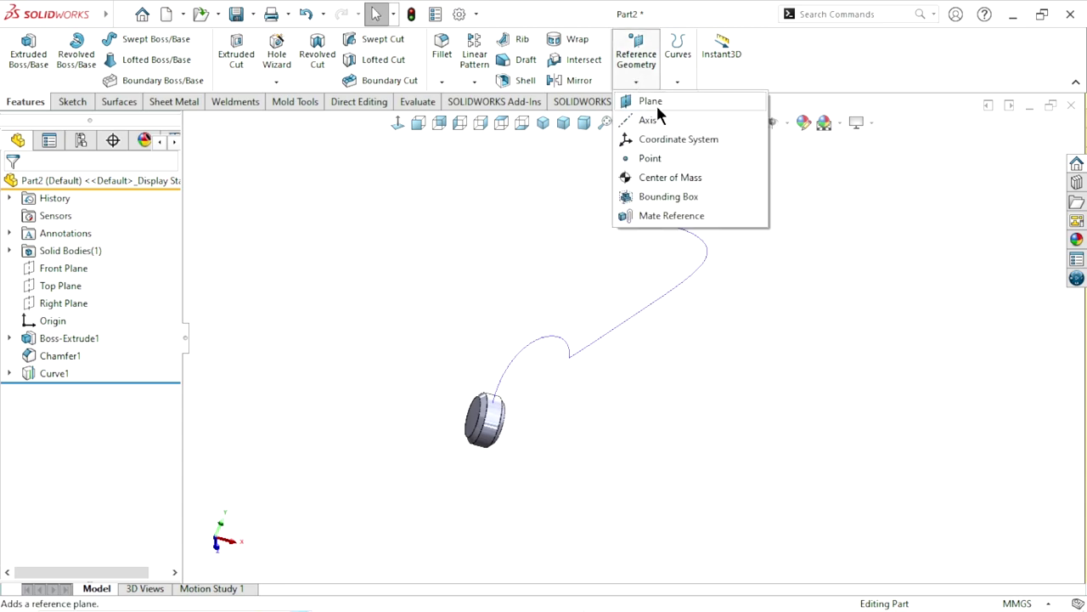
pyautogui.click(660, 104)
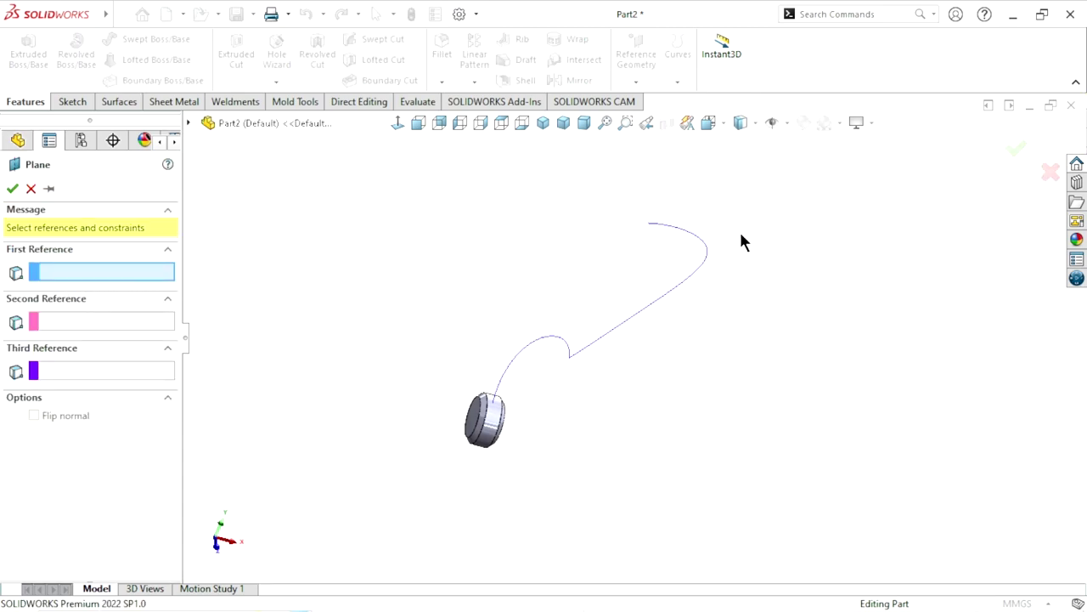
pyautogui.click(706, 265)
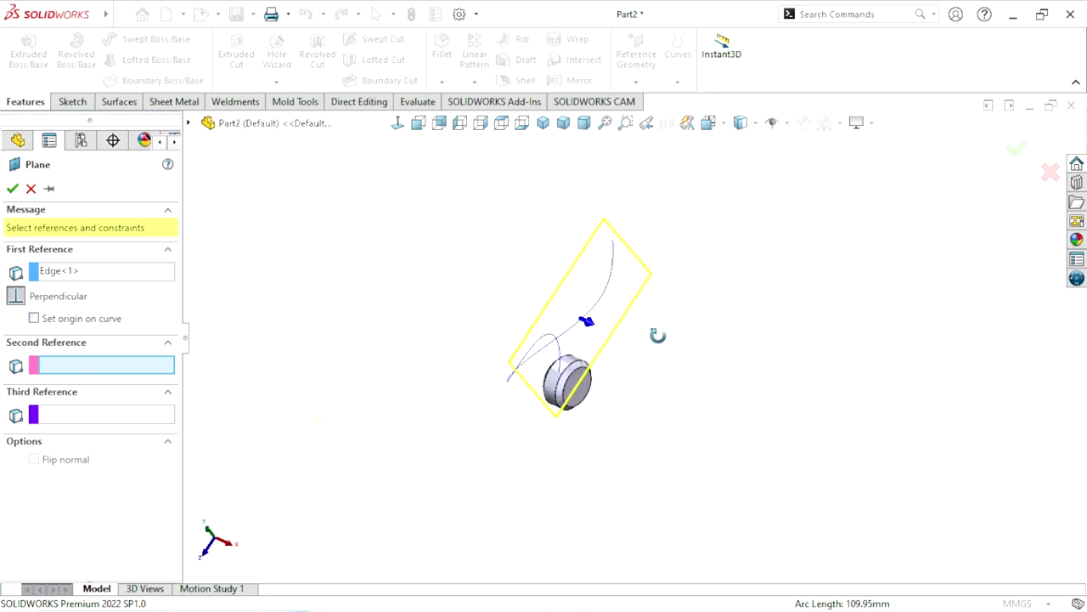
pyautogui.moveTo(584, 327); pyautogui.dragTo(558, 439, button='middle')
pyautogui.scroll(-3, 471, 337)
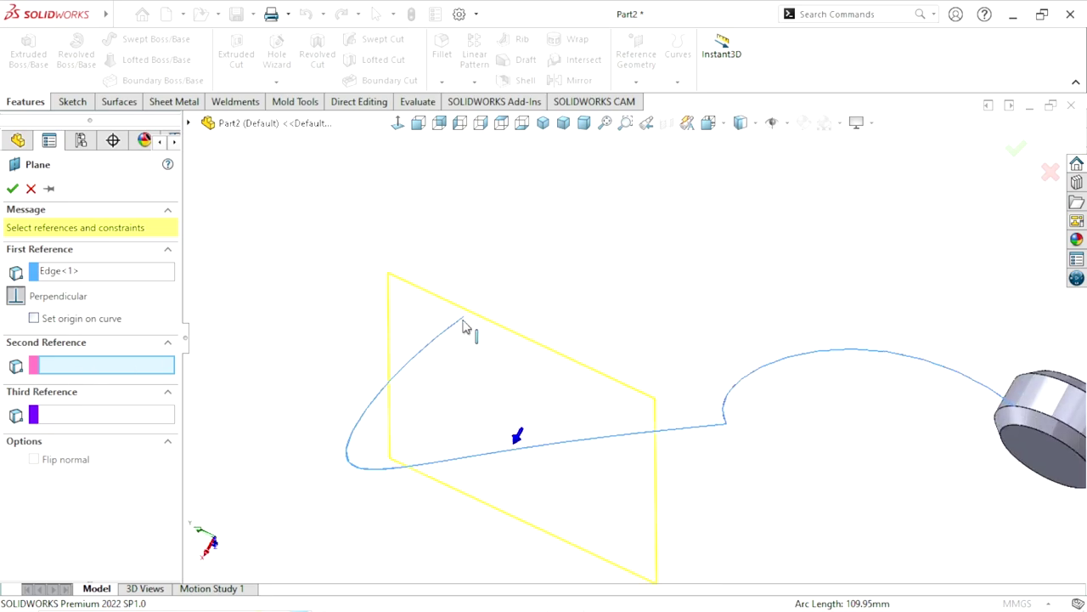
pyautogui.click(463, 317)
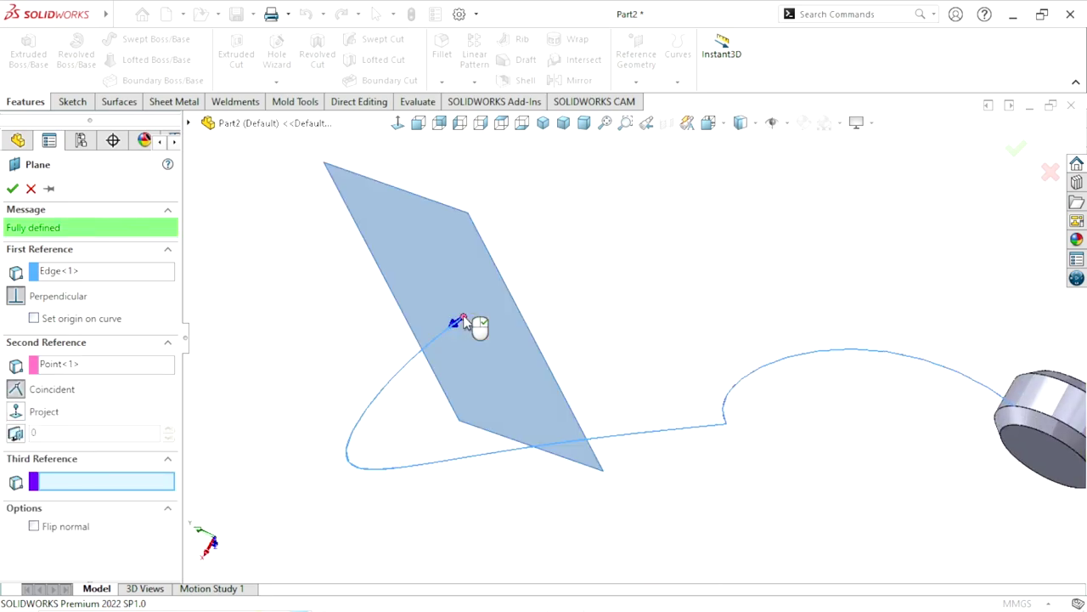
pyautogui.click(13, 188)
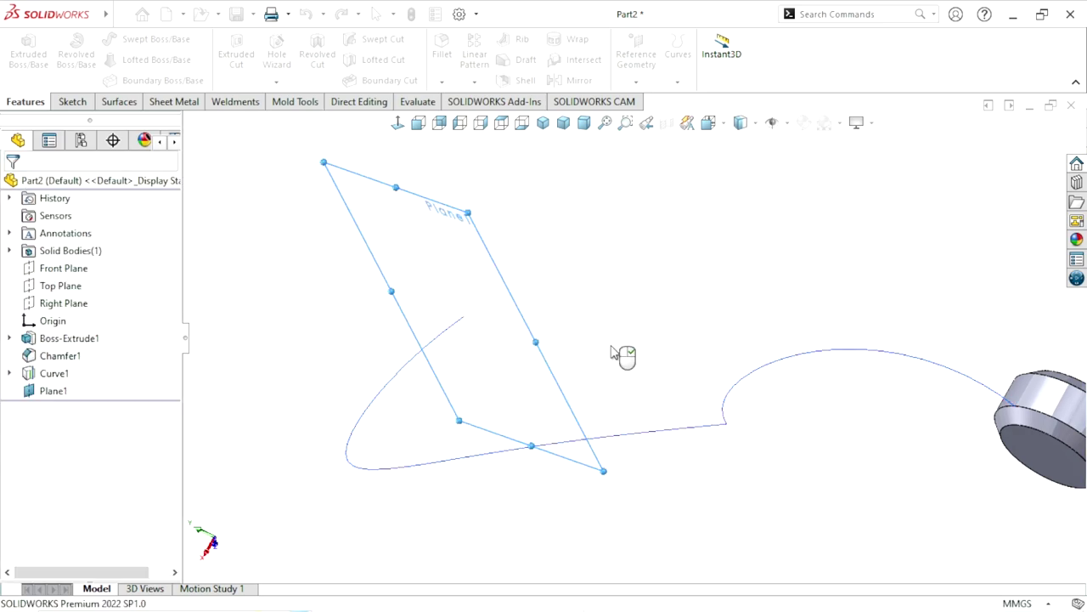
pyautogui.click(470, 221)
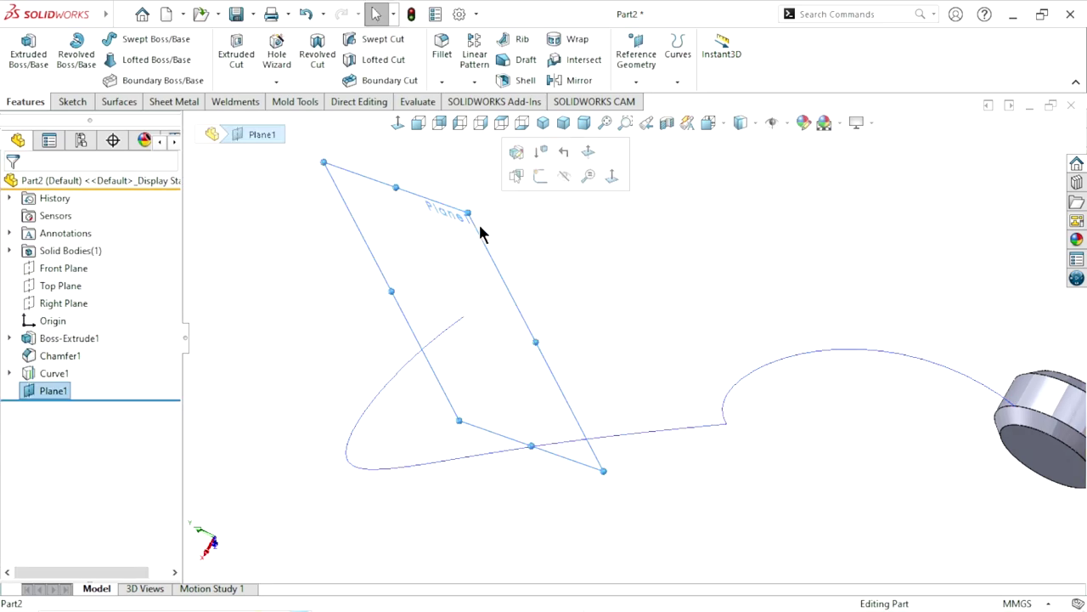
# Start a sketch on Plane1 and draw a centre rectangle on the origin
pyautogui.click(532, 182)
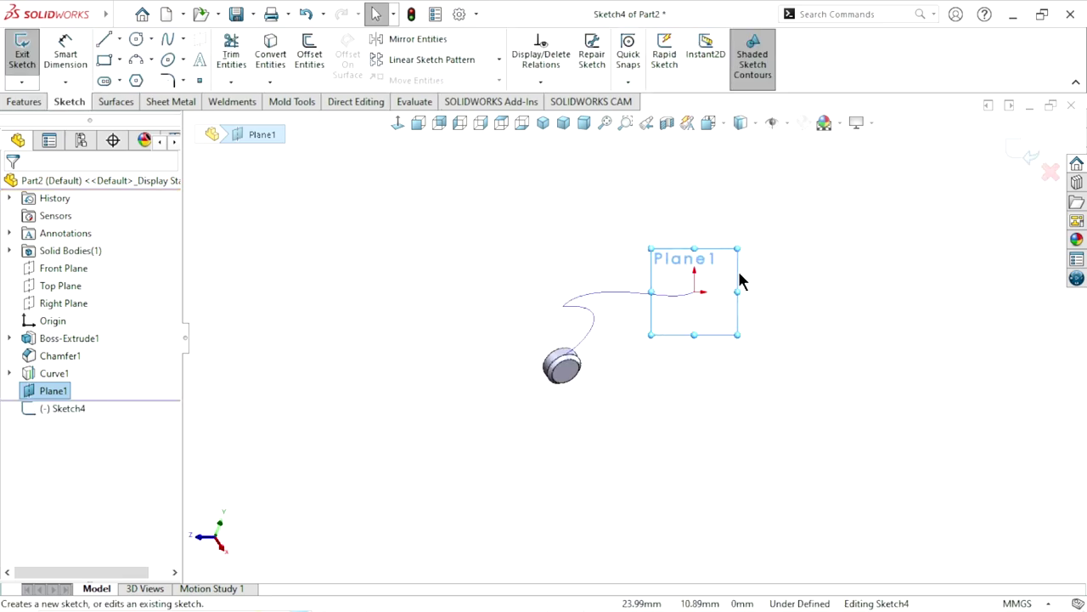
pyautogui.scroll(-4, 658, 306)
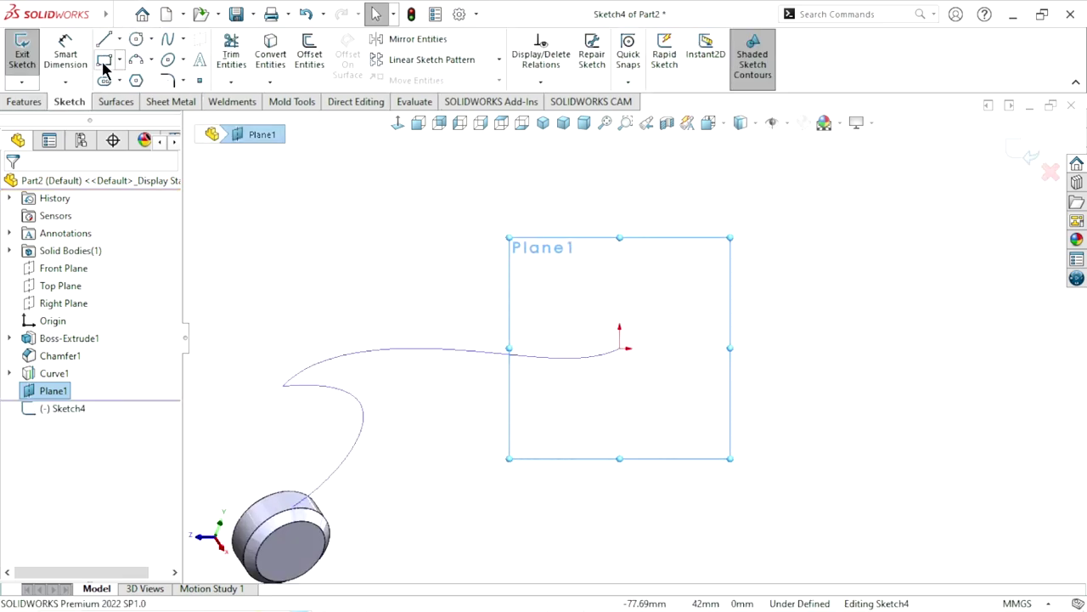
pyautogui.scroll(-3, 671, 340)
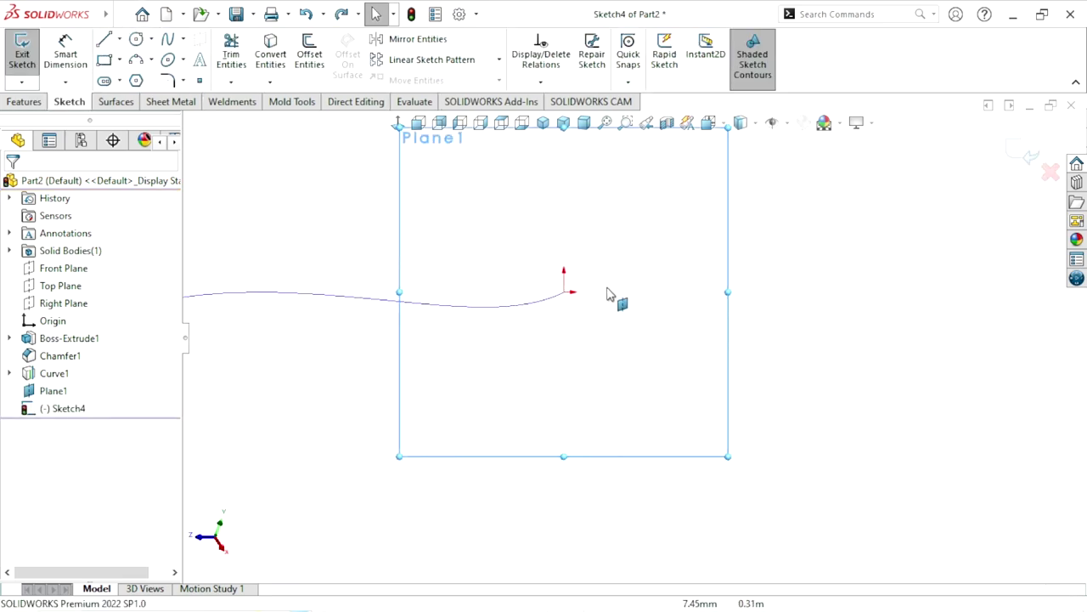
pyautogui.click(119, 60)
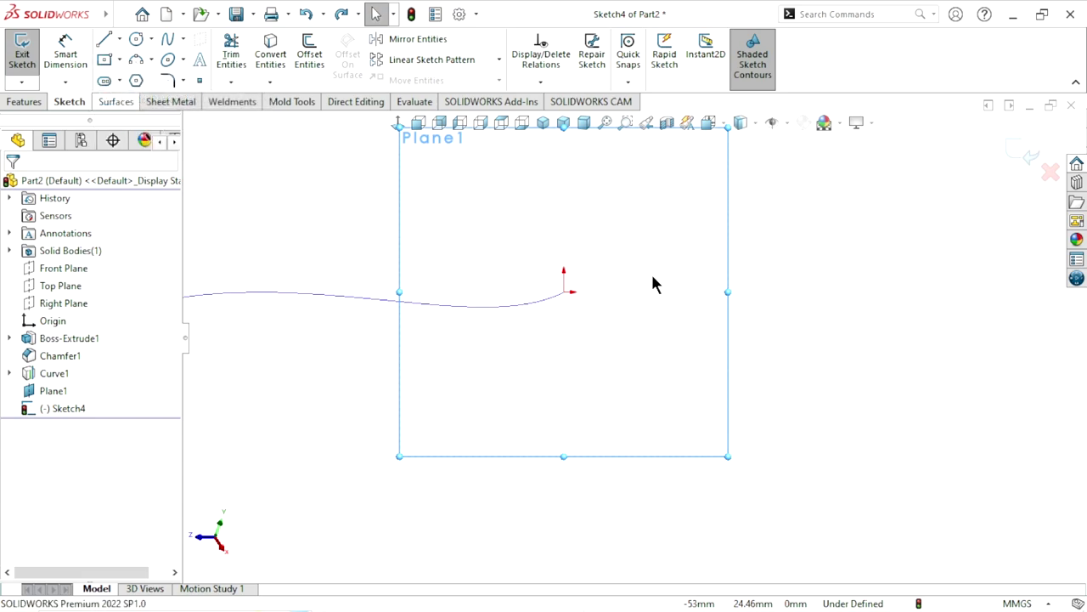
pyautogui.click(565, 292)
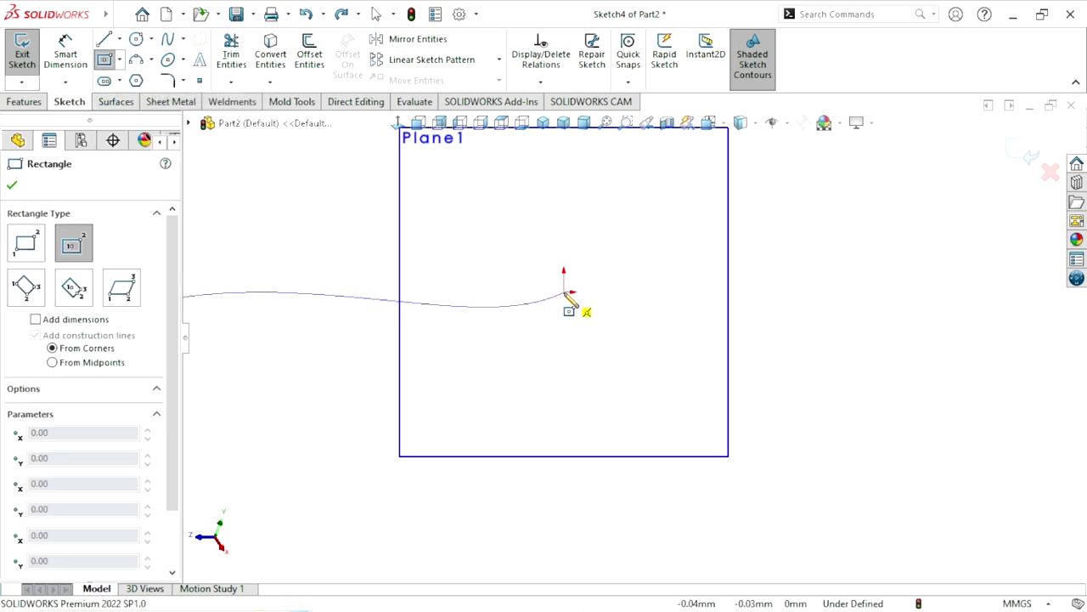
pyautogui.click(647, 270)
# Dimension the rectangle 8 mm wide and 0.5 mm tall
pyautogui.click(66, 54)
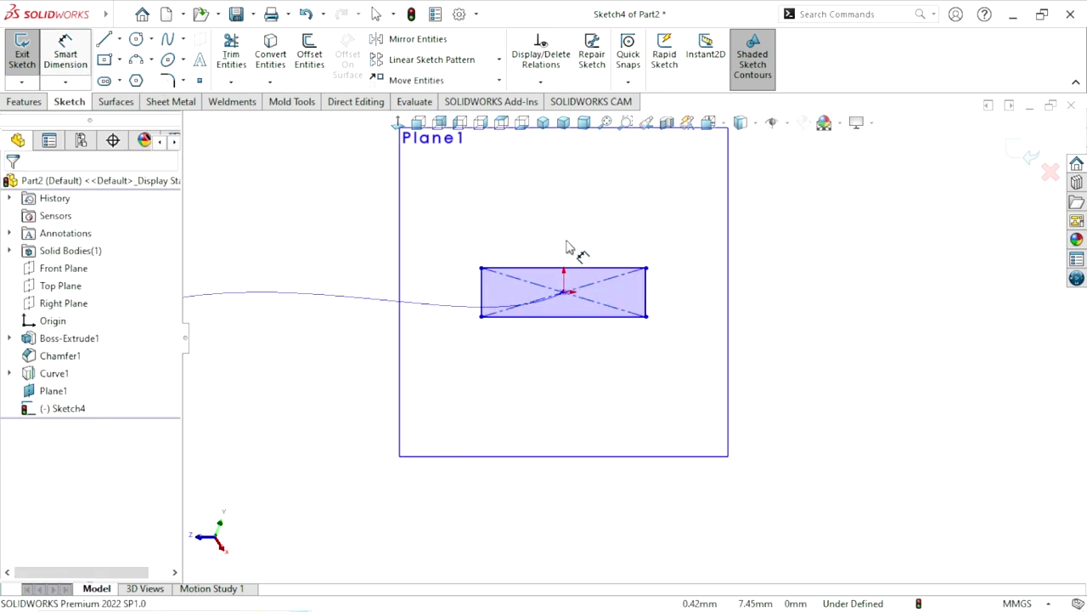
pyautogui.click(548, 270)
pyautogui.click(553, 214)
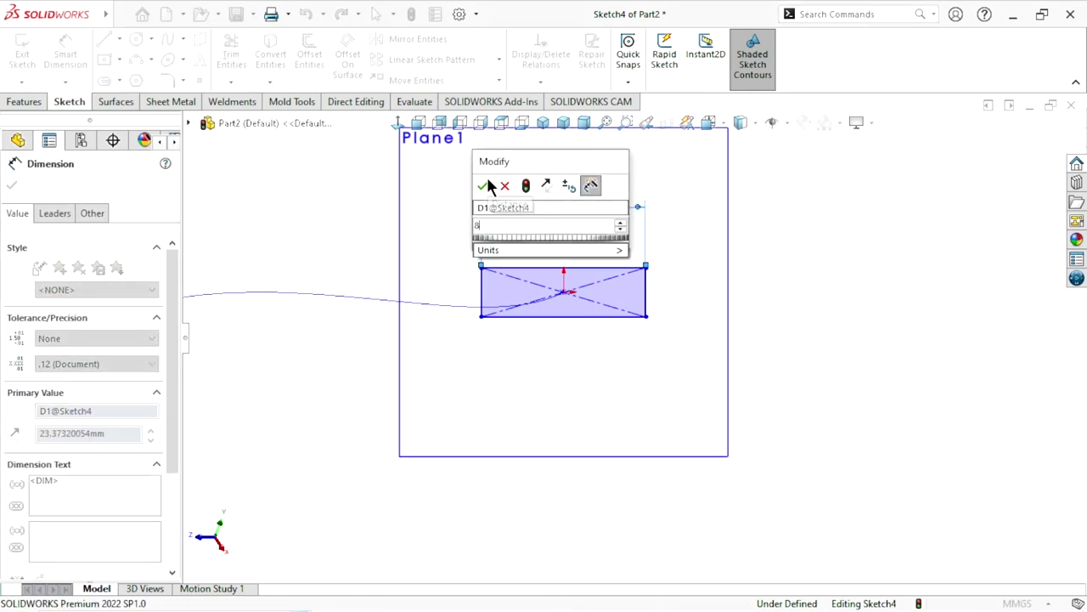
pyautogui.click(484, 185)
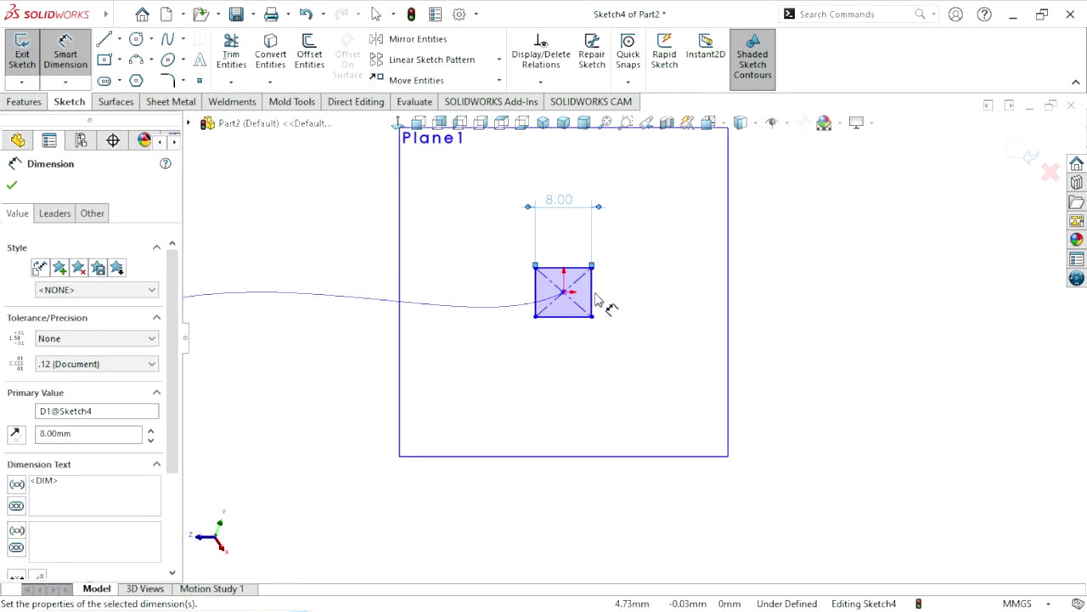
pyautogui.click(594, 297)
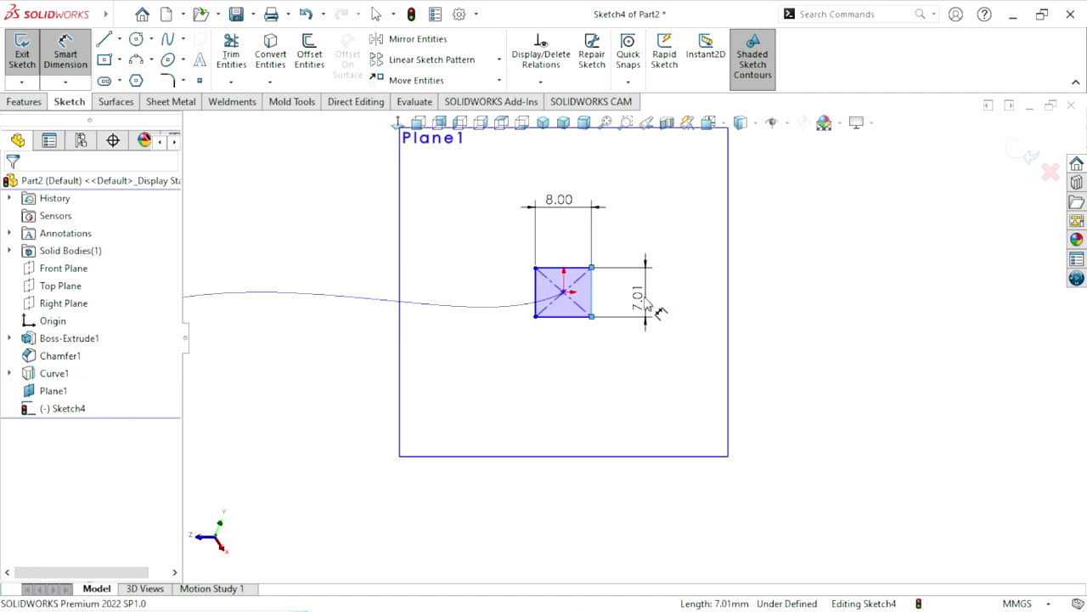
pyautogui.click(647, 304)
pyautogui.write('0.5')
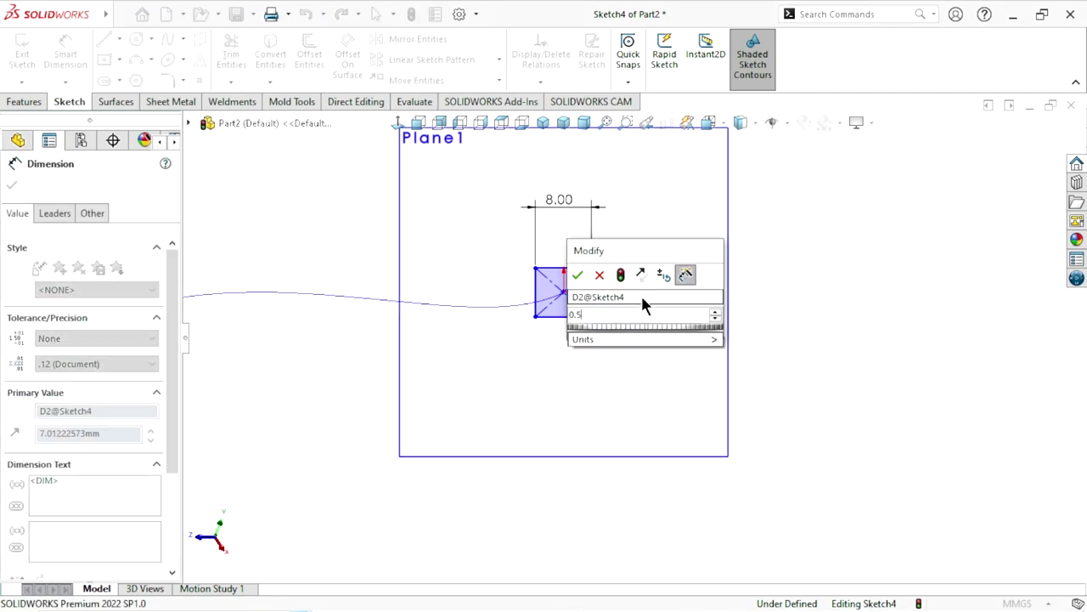
pyautogui.click(578, 274)
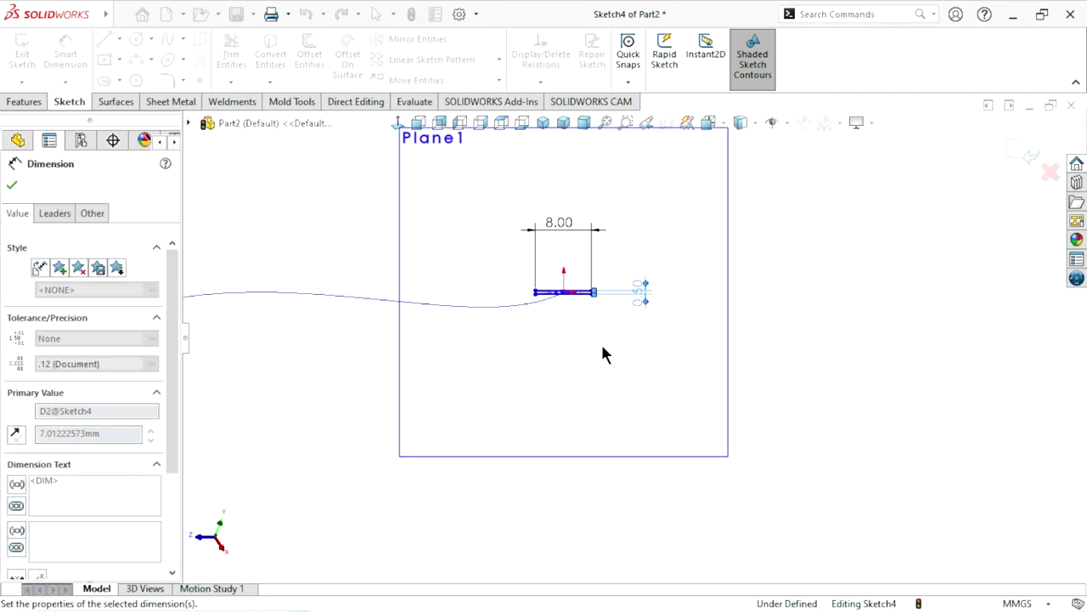
pyautogui.scroll(-1, 565, 311)
pyautogui.scroll(-3, 655, 354)
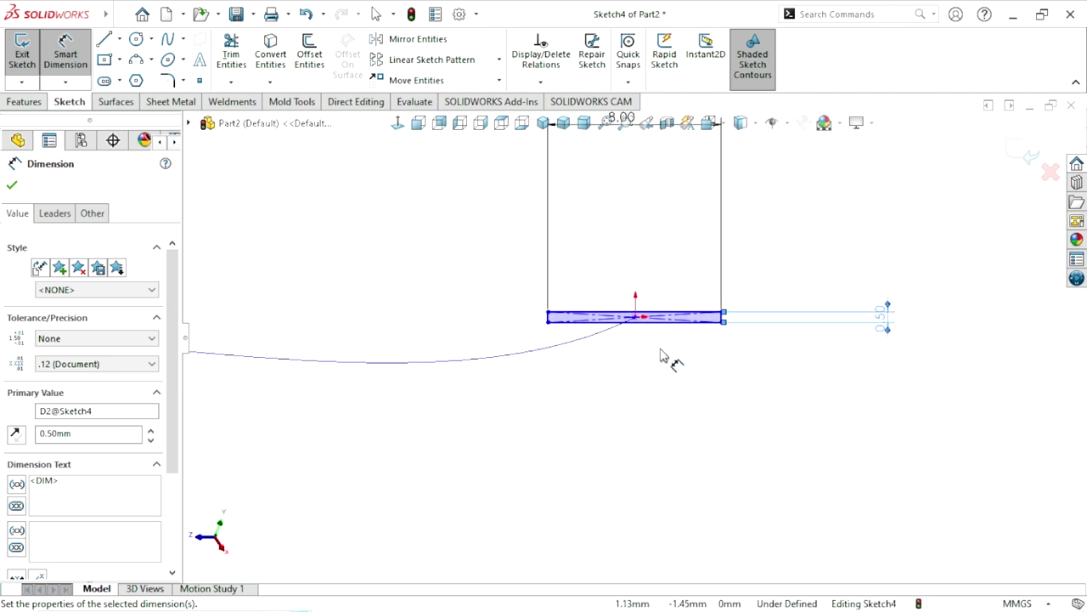
pyautogui.click(661, 355)
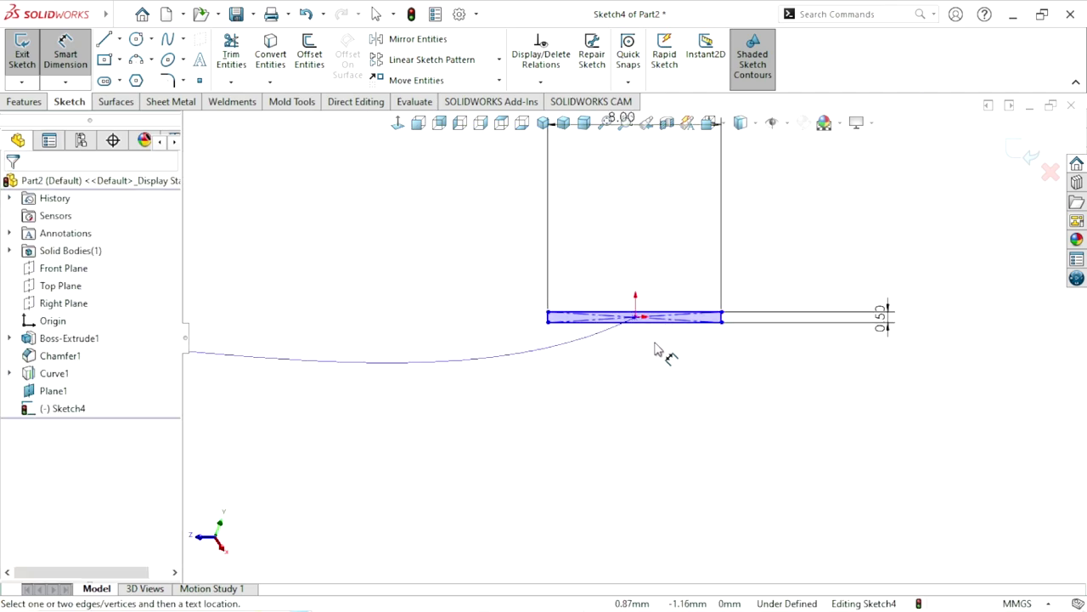
pyautogui.scroll(2, 655, 348)
# Exit the rectangle profile sketch and orbit the view to see the curve and hub
pyautogui.scroll(-1, 685, 340)
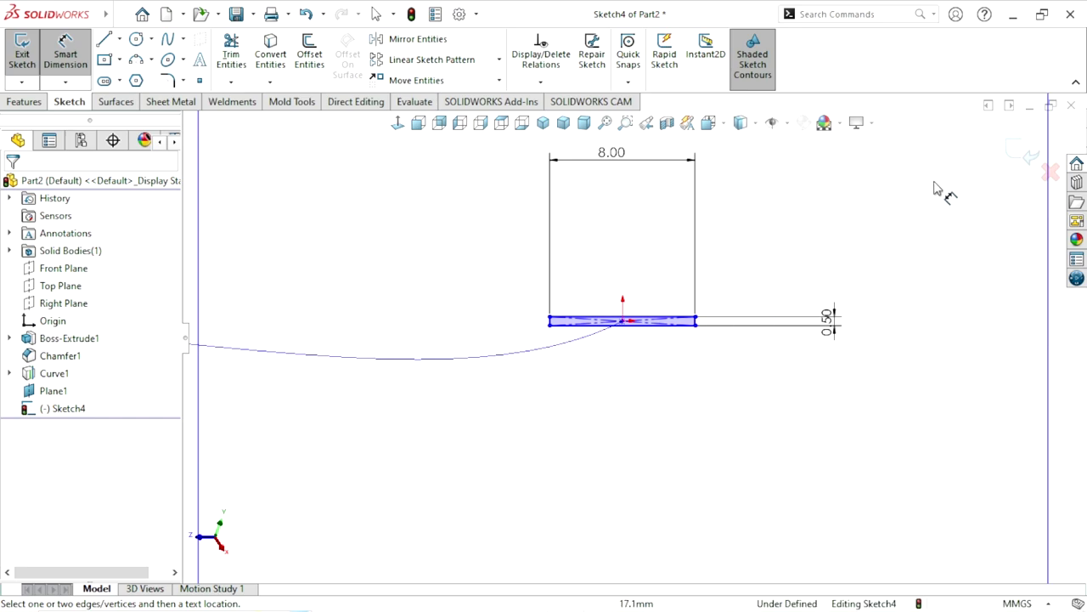
pyautogui.click(1030, 156)
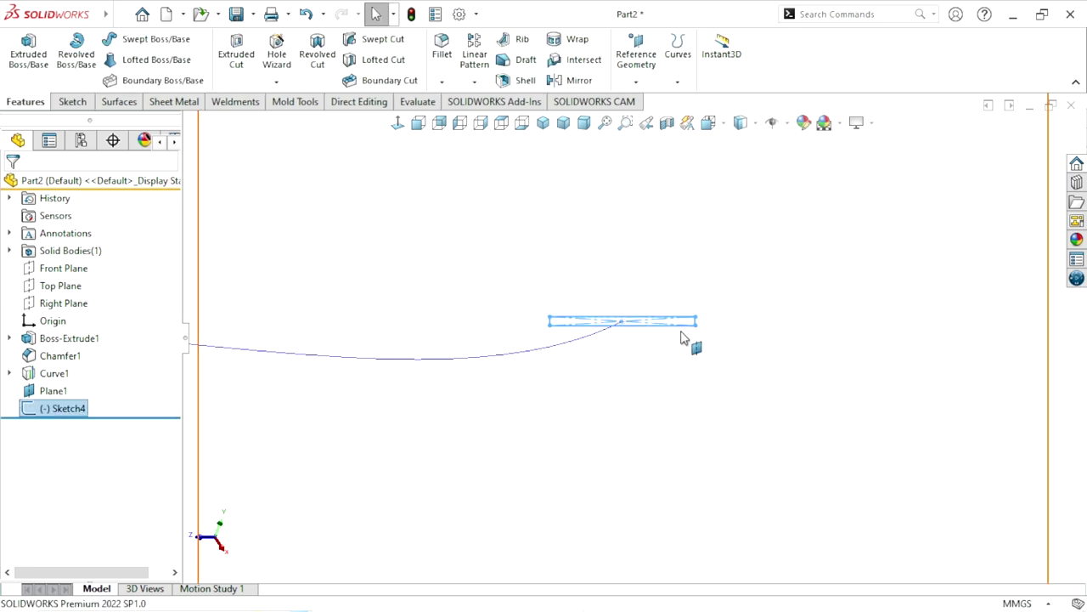
pyautogui.moveTo(722, 332)
pyautogui.mouseDown(button='middle')
pyautogui.moveTo(762, 429)
pyautogui.moveTo(651, 376)
pyautogui.moveTo(744, 260)
pyautogui.moveTo(768, 354)
pyautogui.moveTo(685, 306)
pyautogui.moveTo(489, 355)
pyautogui.moveTo(569, 393)
pyautogui.moveTo(685, 298)
pyautogui.mouseUp(button='middle')
pyautogui.click(696, 238)
pyautogui.click(779, 291)
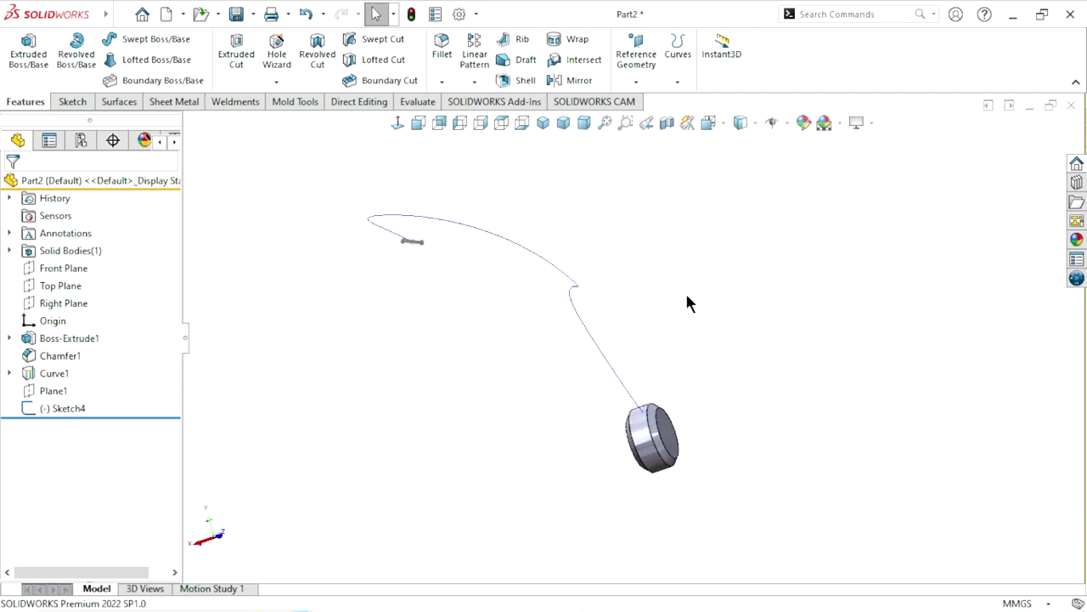
# Sweep the Sketch4 rectangle along Curve1 to create the Sweep1 blade
pyautogui.click(148, 41)
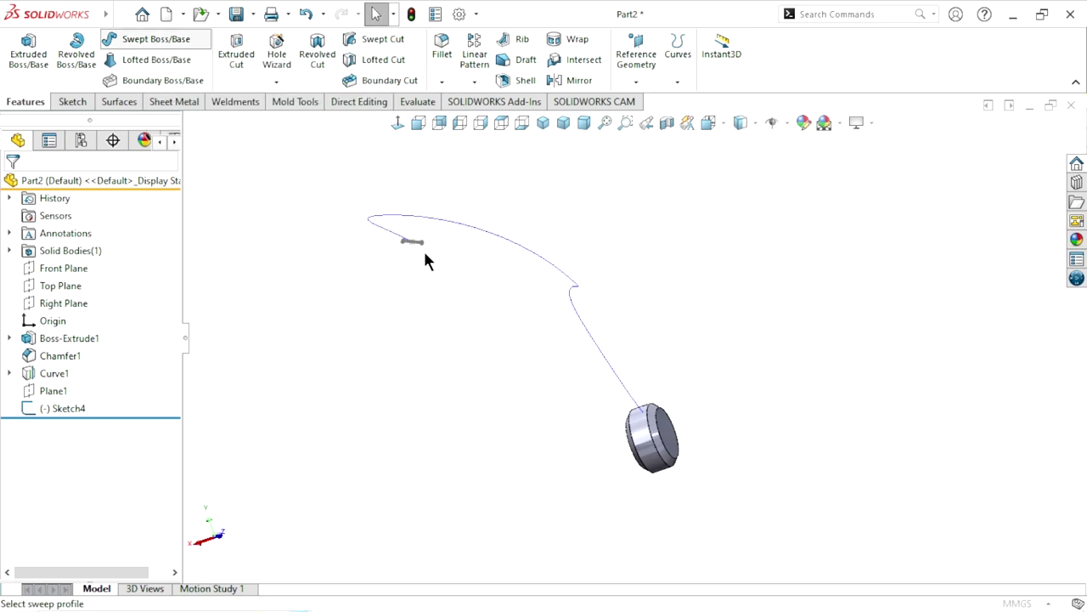
pyautogui.scroll(-2, 504, 241)
pyautogui.scroll(-2, 541, 336)
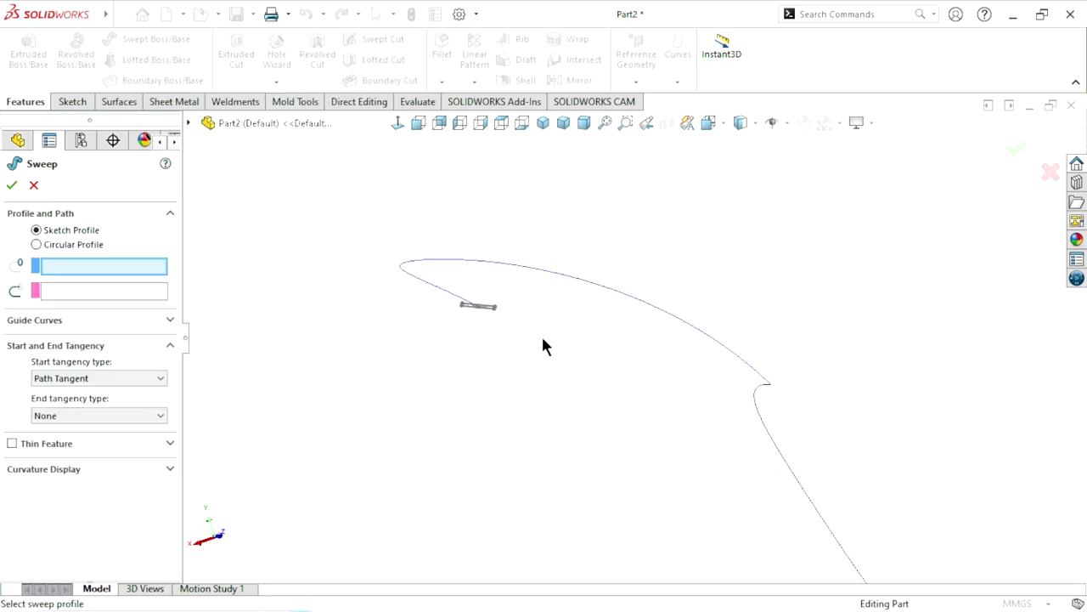
pyautogui.scroll(-2, 547, 336)
pyautogui.scroll(-2, 520, 323)
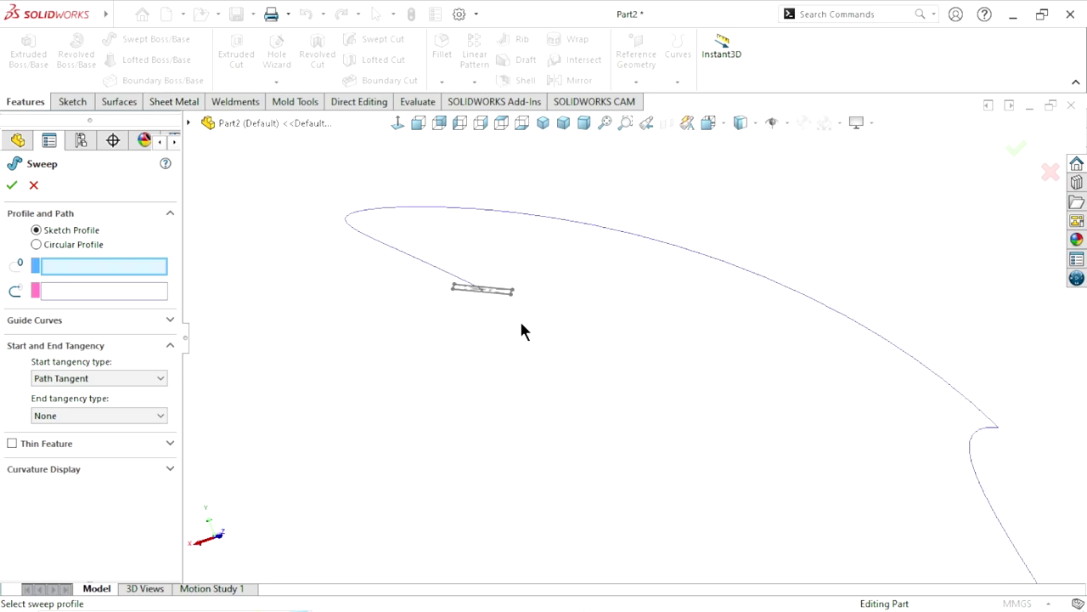
pyautogui.scroll(-1, 544, 246)
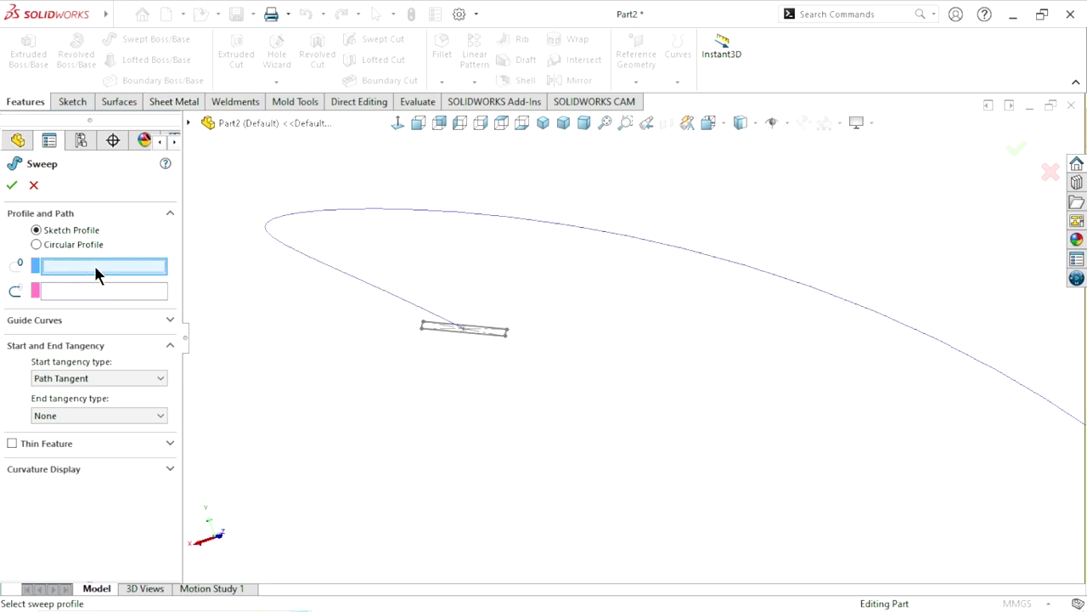
pyautogui.click(504, 332)
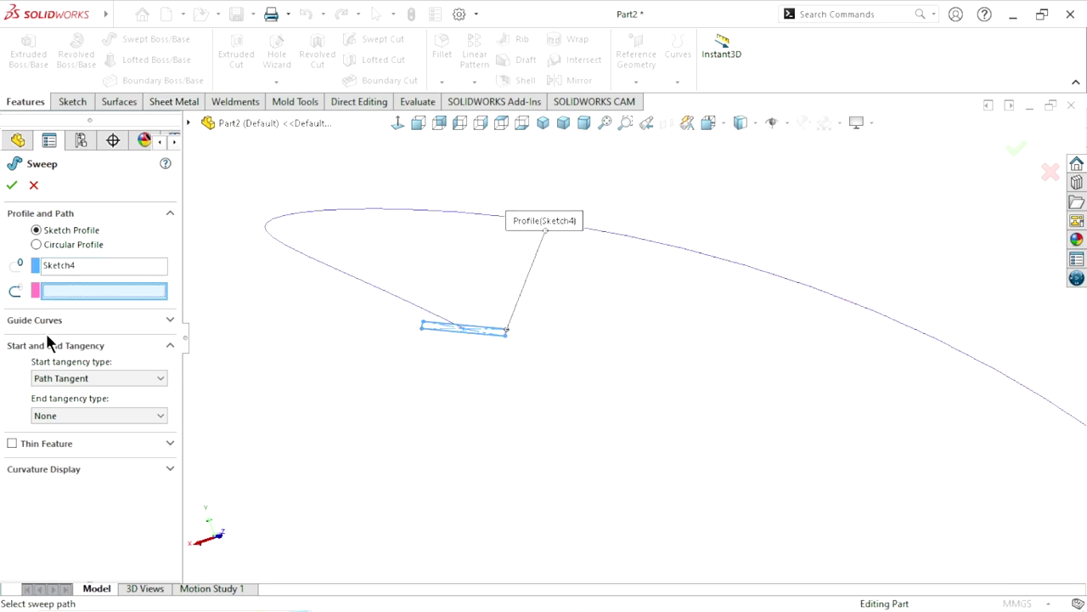
pyautogui.click(321, 211)
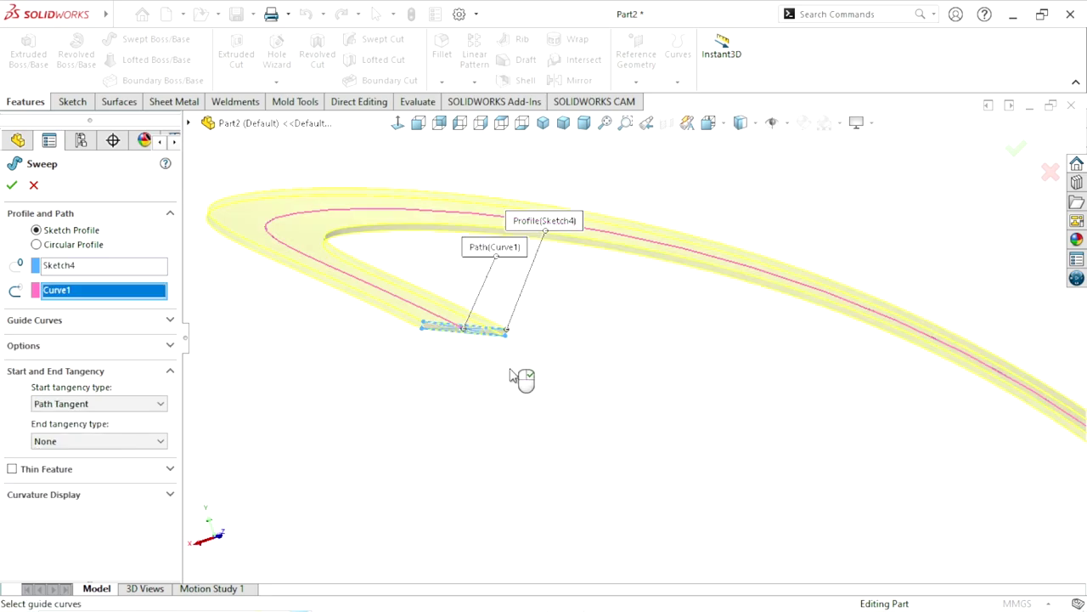
pyautogui.scroll(3, 543, 381)
pyautogui.scroll(2, 765, 459)
pyautogui.scroll(2, 748, 407)
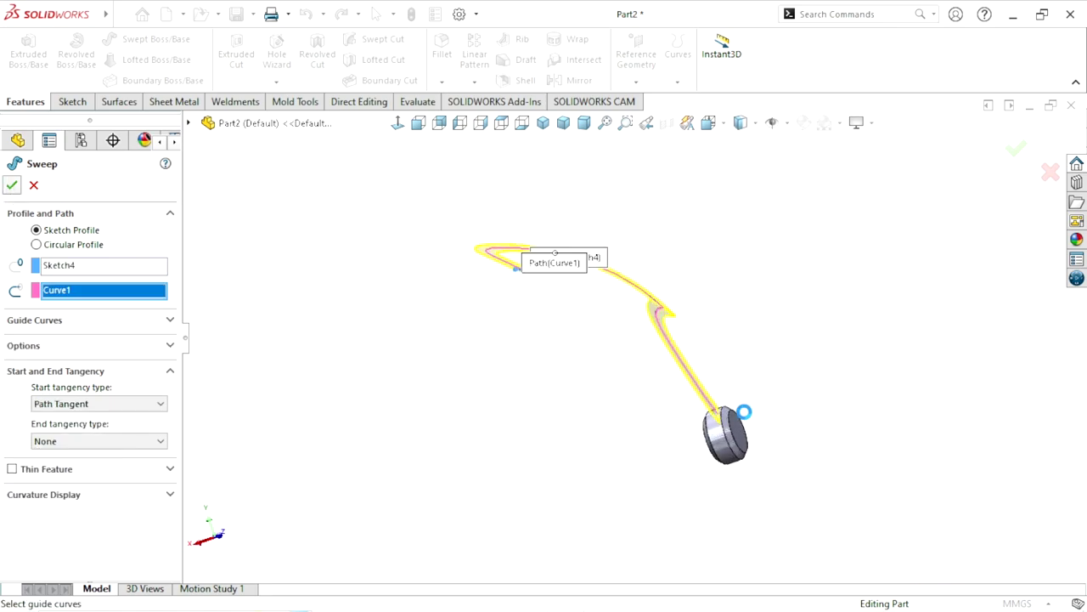
pyautogui.press('Return')
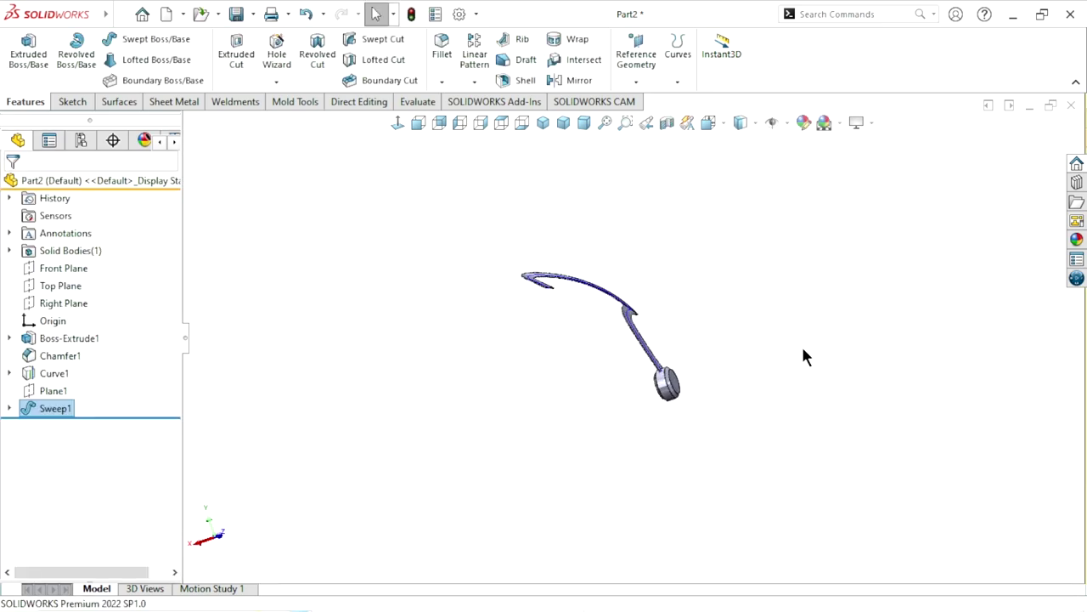
# Hide the guiding Curve1 after inspecting the new blade
pyautogui.moveTo(803, 356); pyautogui.dragTo(638, 462, button='middle')
pyautogui.scroll(-5, 651, 388)
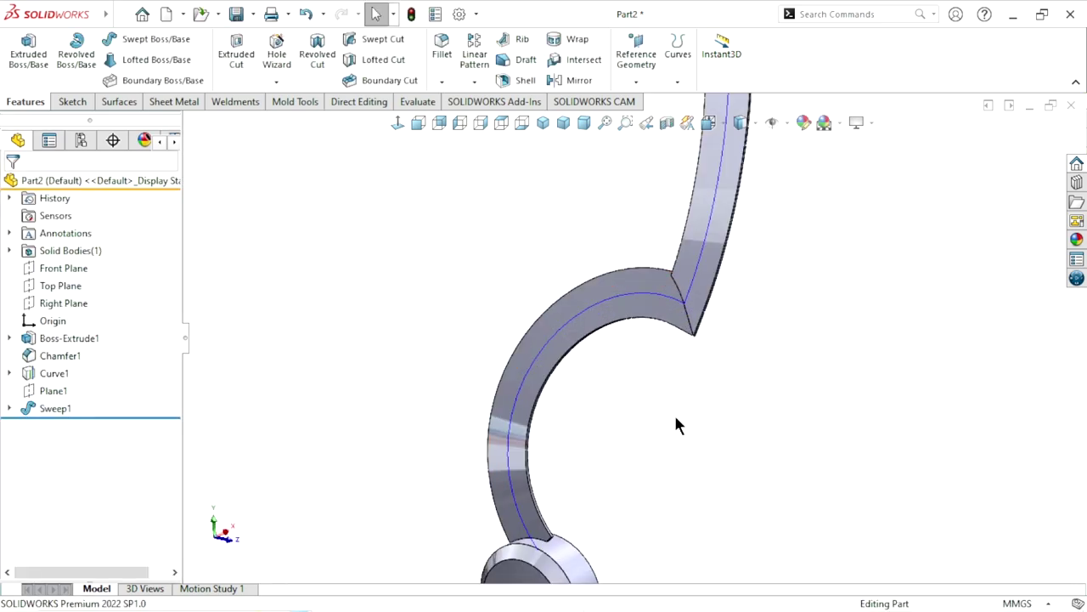
pyautogui.scroll(3, 678, 425)
pyautogui.scroll(-1, 643, 408)
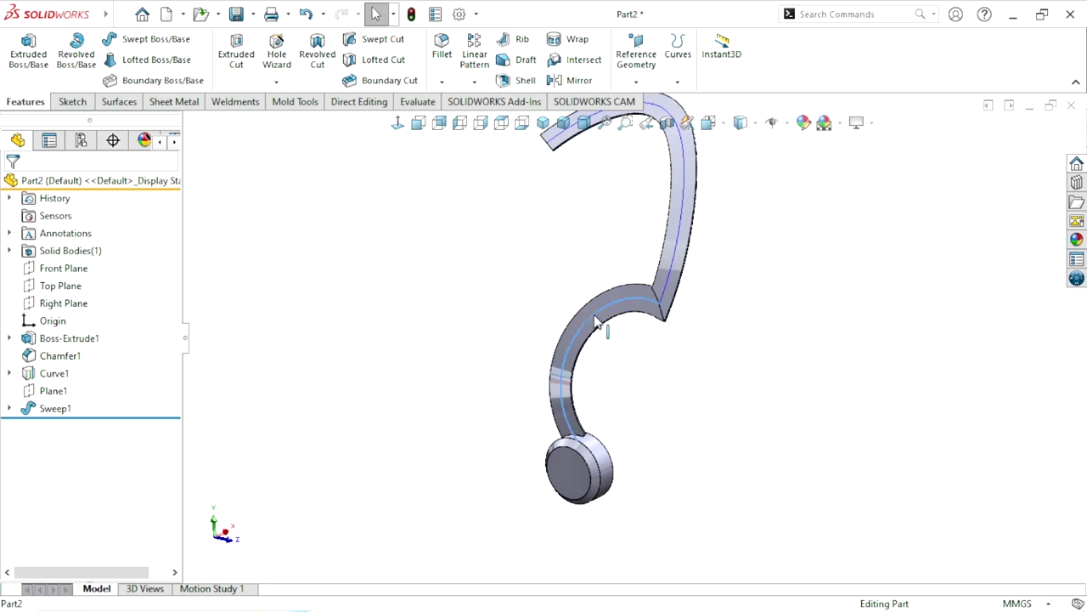
pyautogui.click(598, 322)
pyautogui.click(664, 259)
# Orbit around the blade, then show the pattern options under Linear Pattern
pyautogui.scroll(3, 752, 417)
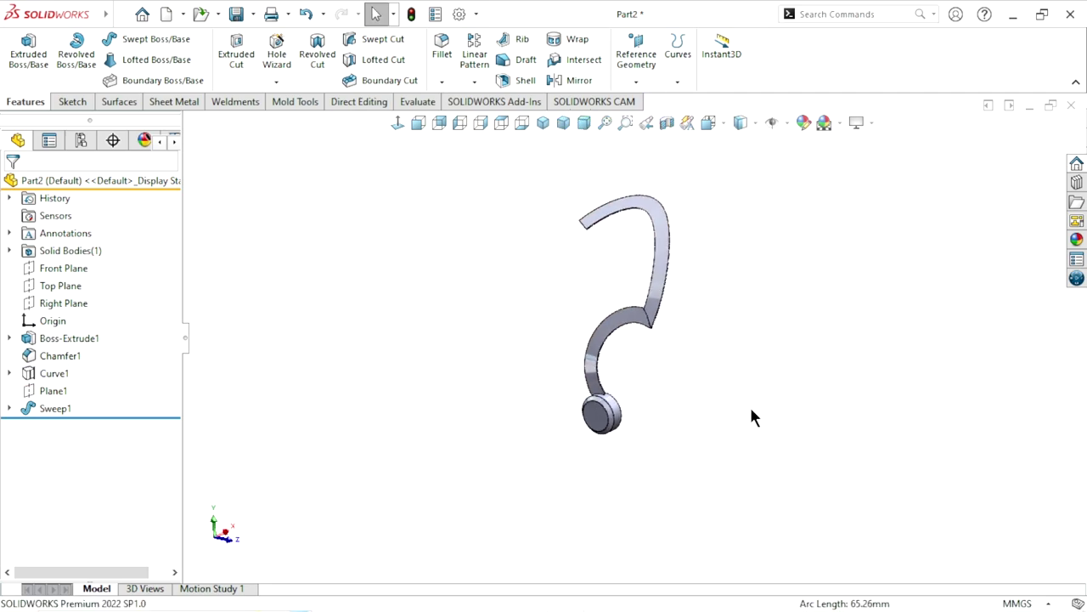
pyautogui.moveTo(752, 417); pyautogui.dragTo(604, 462, button='middle')
pyautogui.scroll(2, 607, 456)
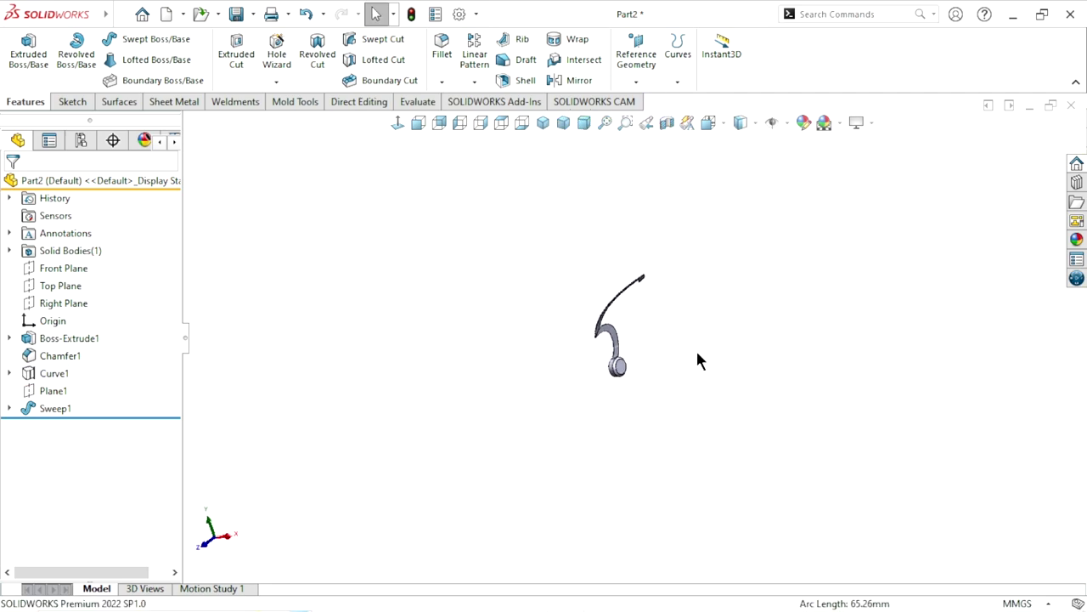
pyautogui.moveTo(696, 360)
pyautogui.mouseDown(button='middle')
pyautogui.moveTo(621, 348)
pyautogui.moveTo(751, 439)
pyautogui.moveTo(663, 413)
pyautogui.mouseUp(button='middle')
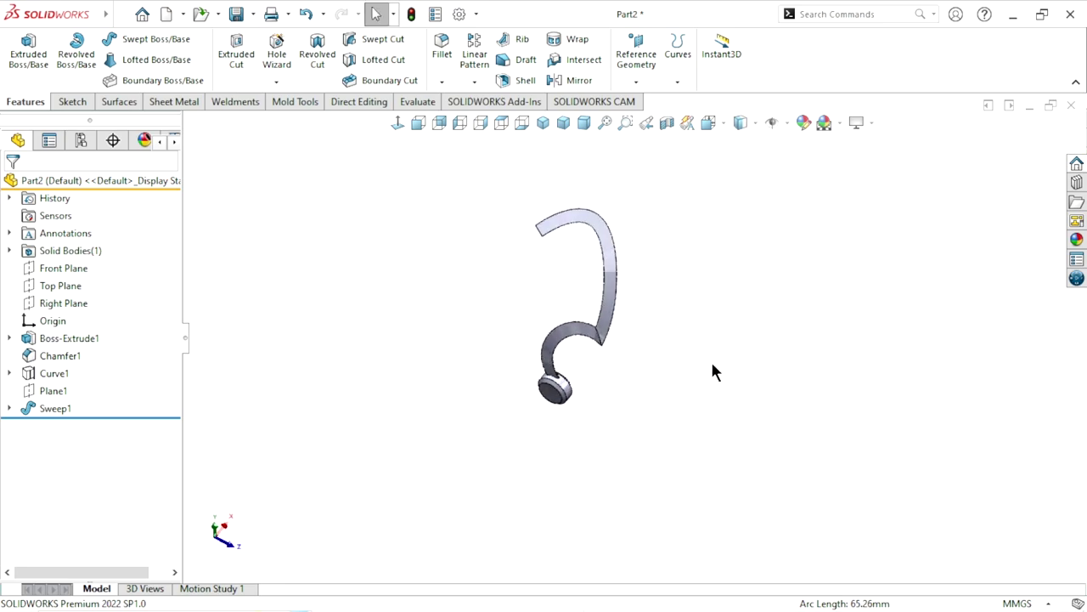
pyautogui.moveTo(712, 371)
pyautogui.mouseDown(button='middle')
pyautogui.moveTo(517, 365)
pyautogui.moveTo(485, 441)
pyautogui.moveTo(544, 347)
pyautogui.moveTo(503, 298)
pyautogui.moveTo(505, 417)
pyautogui.moveTo(611, 339)
pyautogui.moveTo(769, 301)
pyautogui.moveTo(773, 285)
pyautogui.mouseUp(button='middle')
pyautogui.moveTo(572, 374); pyautogui.dragTo(596, 419, button='middle')
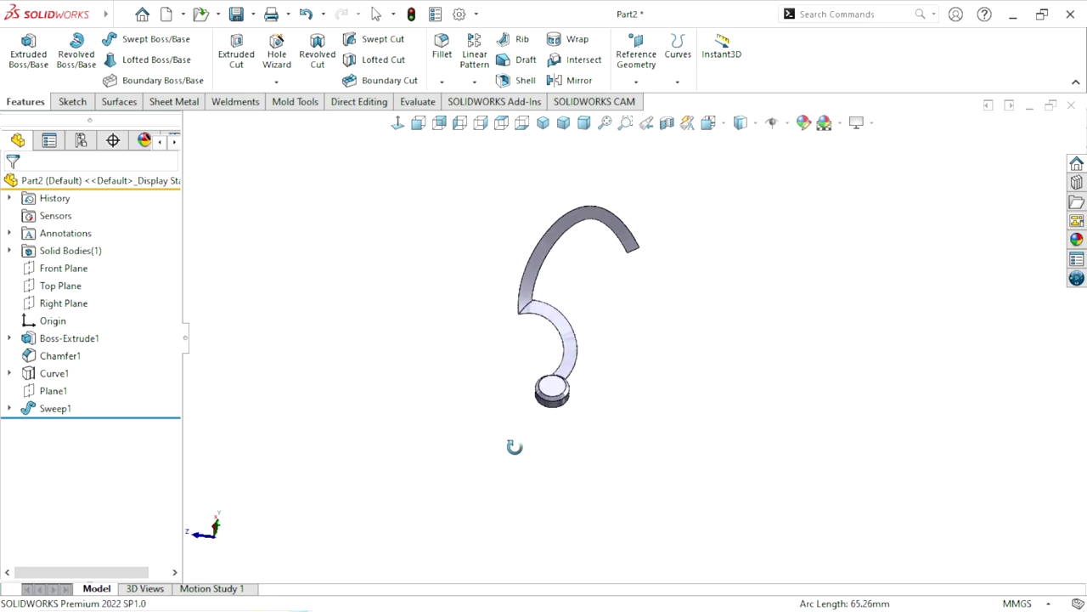
pyautogui.scroll(-3, 560, 348)
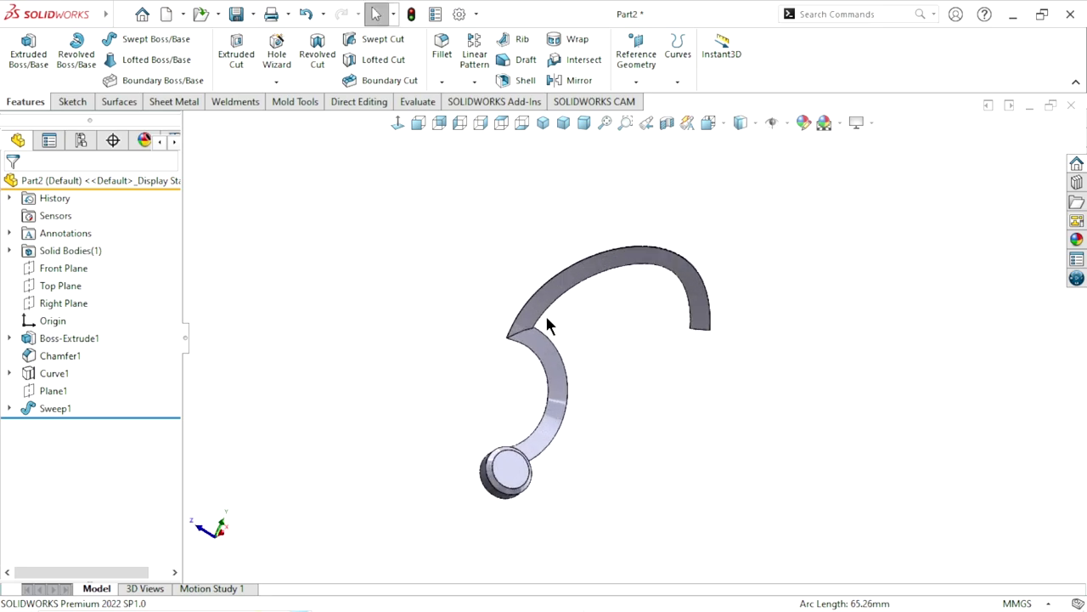
pyautogui.moveTo(546, 323)
pyautogui.mouseDown(button='middle')
pyautogui.moveTo(723, 546)
pyautogui.moveTo(538, 340)
pyautogui.mouseUp(button='middle')
pyautogui.scroll(3, 578, 391)
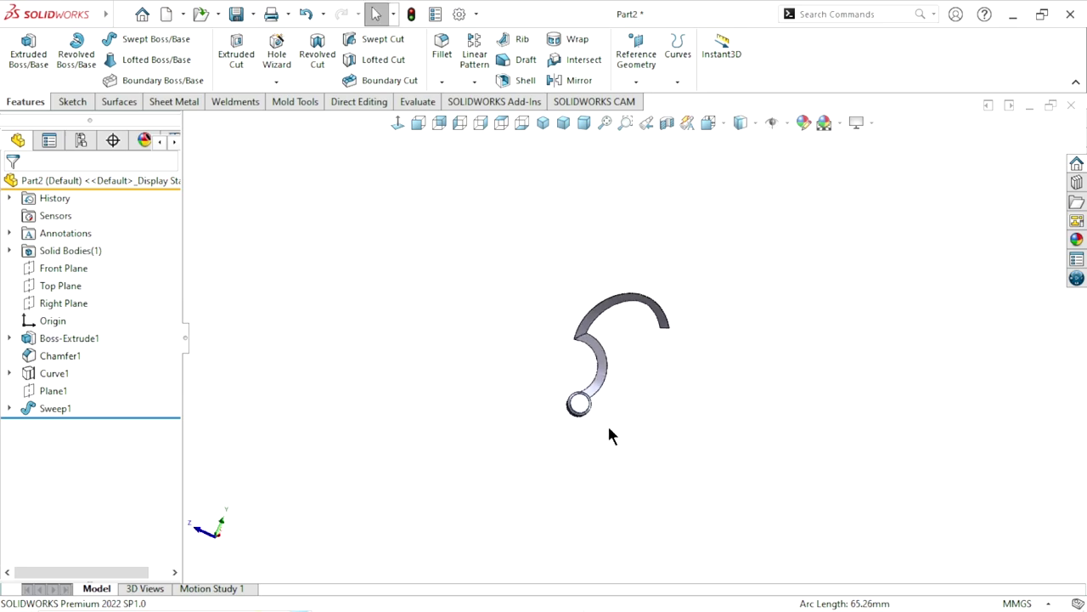
pyautogui.scroll(-3, 609, 436)
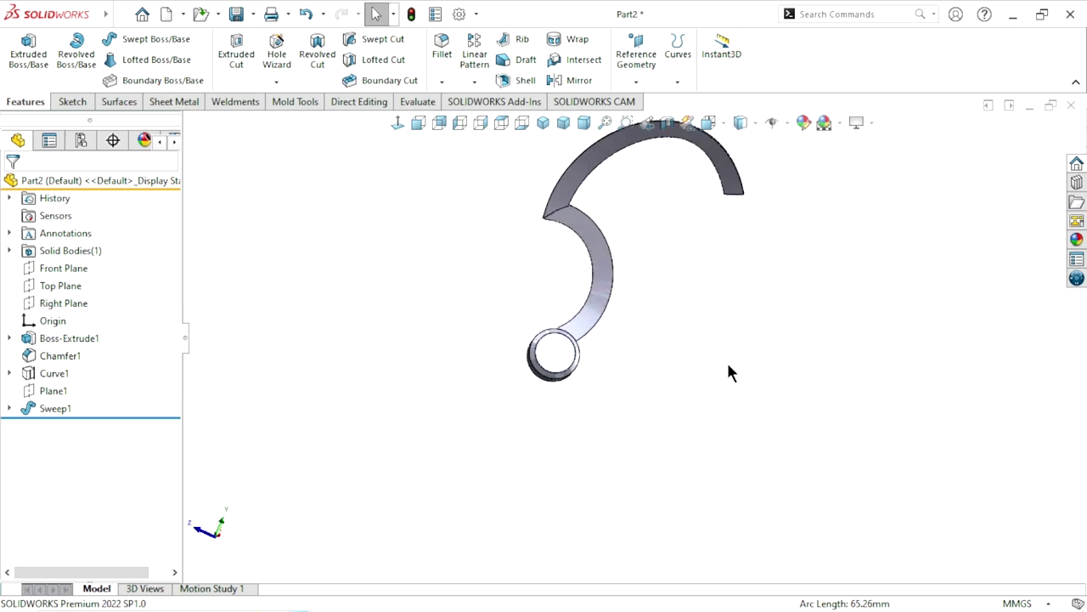
pyautogui.click(459, 79)
# Start a Circular Pattern with Sweep1 as the feature to repeat
pyautogui.click(499, 120)
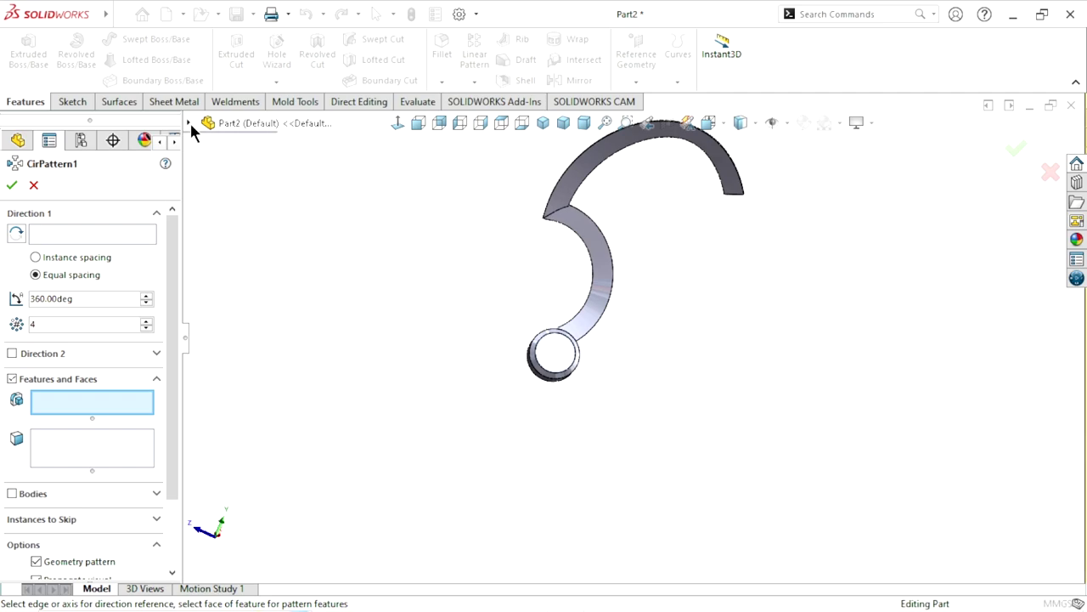
pyautogui.click(189, 122)
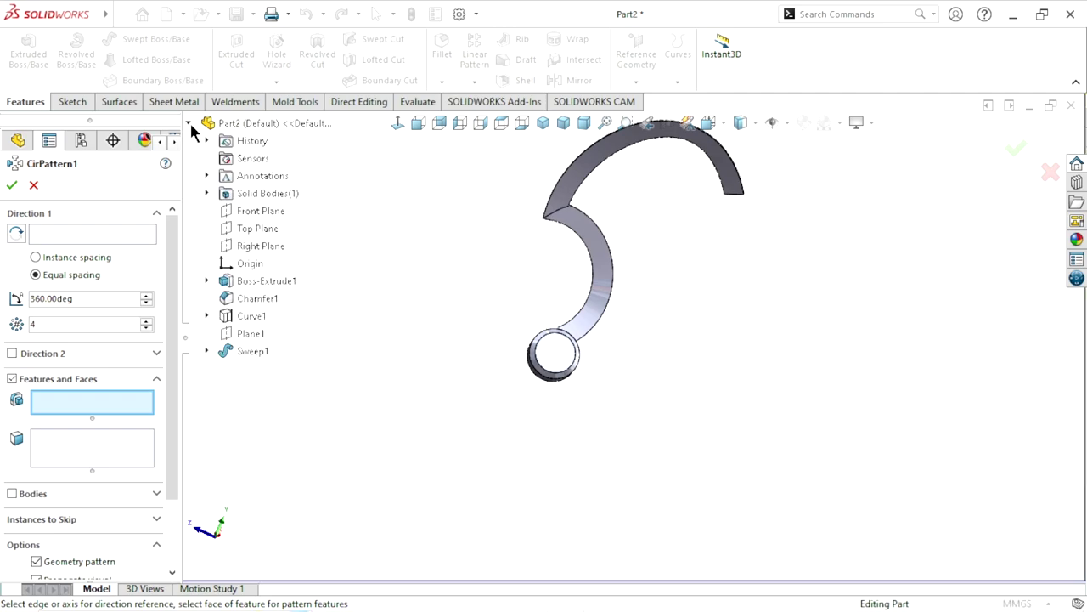
pyautogui.click(255, 352)
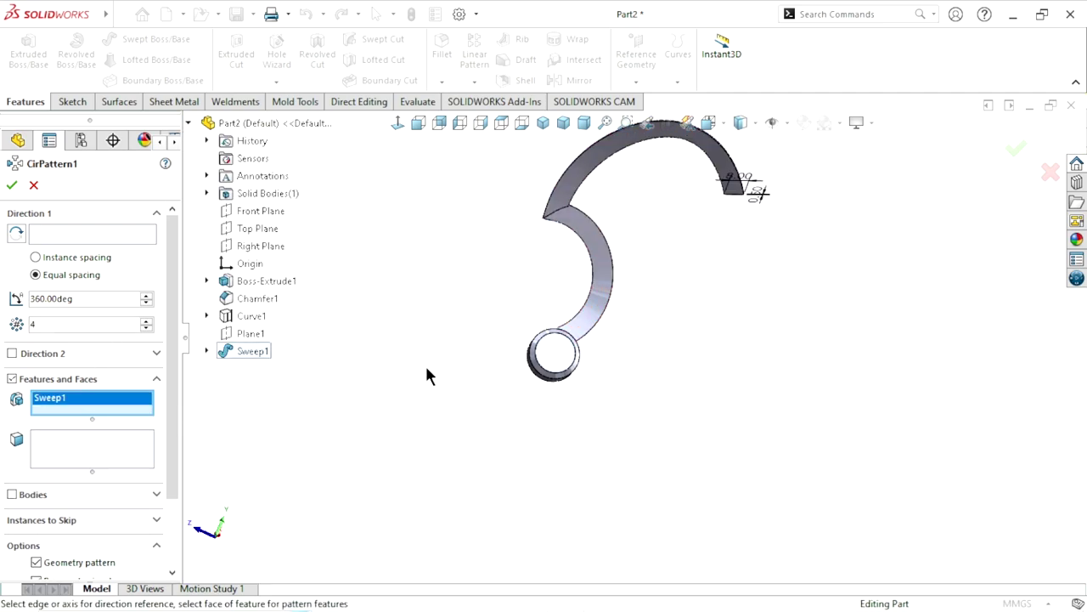
pyautogui.moveTo(751, 308)
pyautogui.mouseDown(button='middle')
pyautogui.moveTo(677, 352)
pyautogui.moveTo(678, 425)
pyautogui.moveTo(597, 308)
pyautogui.moveTo(802, 345)
pyautogui.moveTo(743, 295)
pyautogui.mouseUp(button='middle')
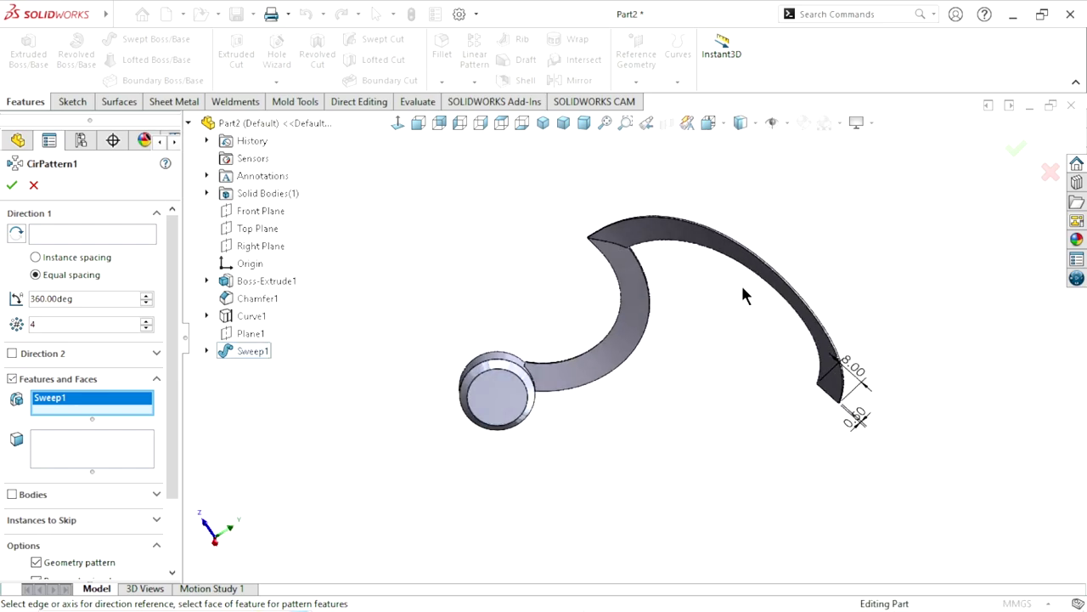
pyautogui.scroll(3, 681, 361)
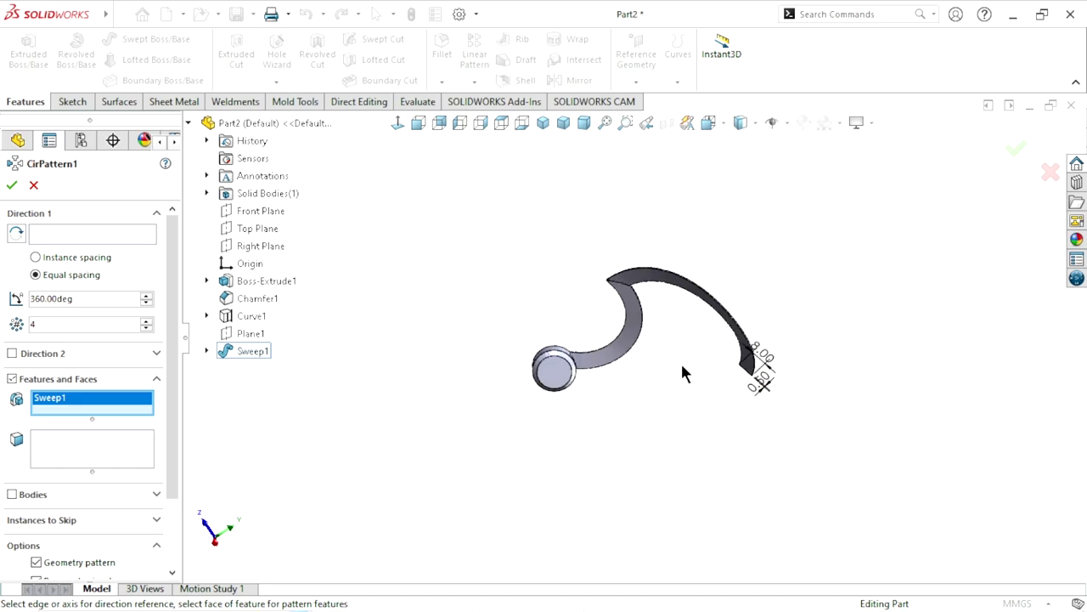
pyautogui.scroll(-3, 690, 374)
pyautogui.scroll(2, 702, 395)
# Use the hub's cylindrical face as the circular pattern axis
pyautogui.click(39, 235)
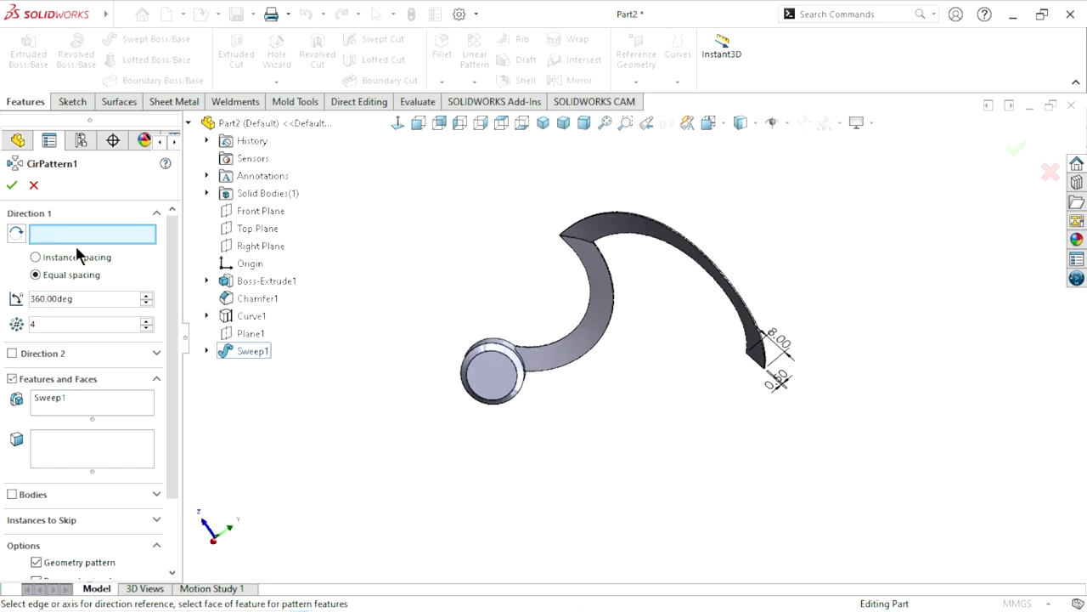
pyautogui.scroll(2, 439, 378)
pyautogui.scroll(-2, 647, 345)
pyautogui.scroll(-3, 470, 357)
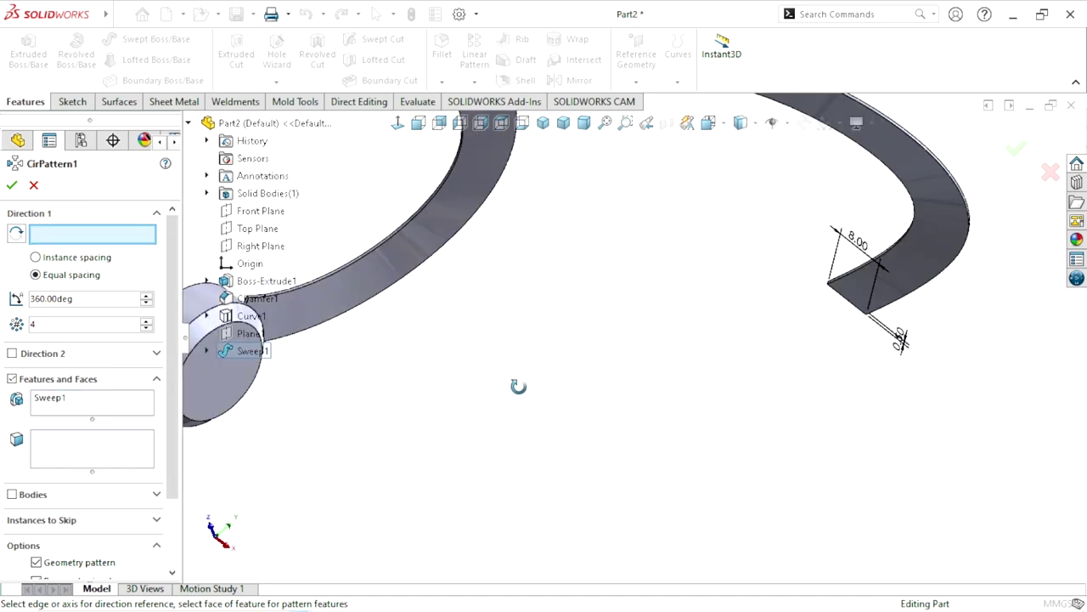
pyautogui.scroll(4, 450, 382)
pyautogui.scroll(-1, 679, 323)
pyautogui.scroll(-1, 686, 321)
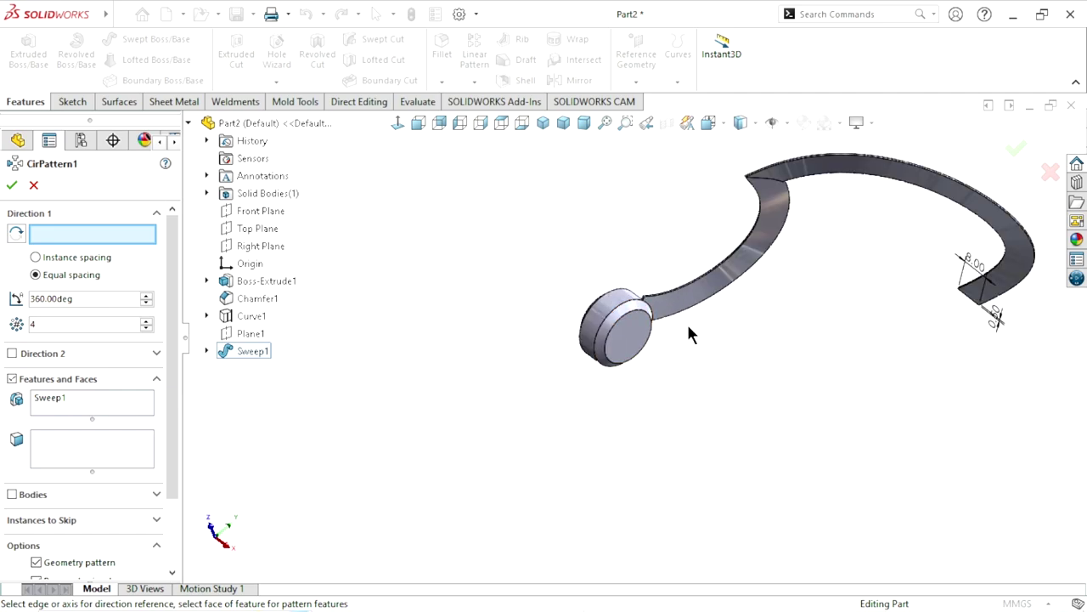
pyautogui.click(620, 304)
pyautogui.scroll(3, 668, 357)
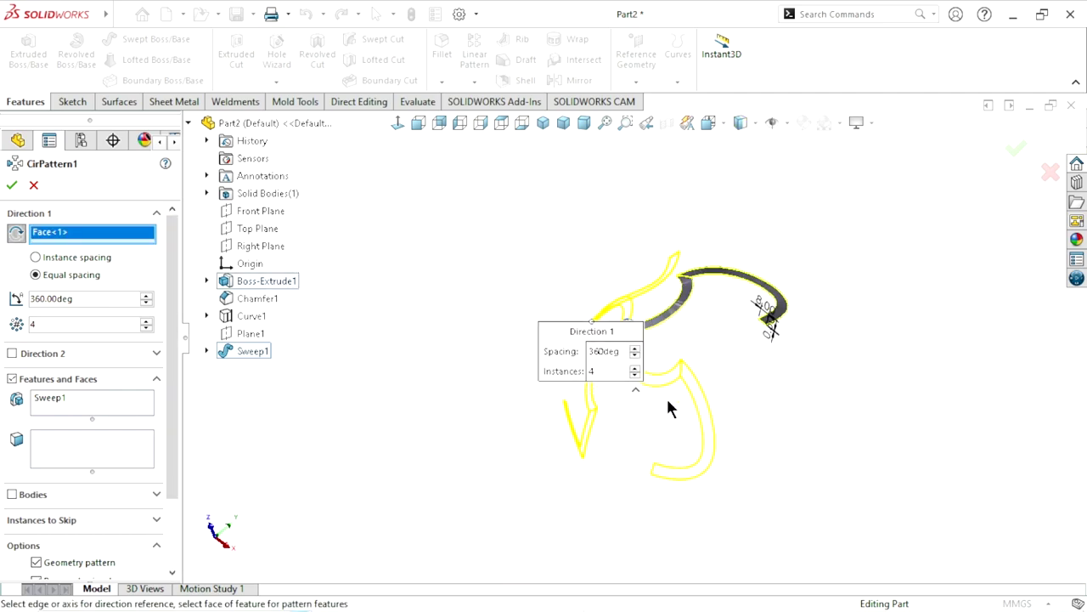
pyautogui.moveTo(667, 404); pyautogui.dragTo(785, 386, button='middle')
pyautogui.scroll(-2, 789, 383)
pyautogui.scroll(2, 799, 378)
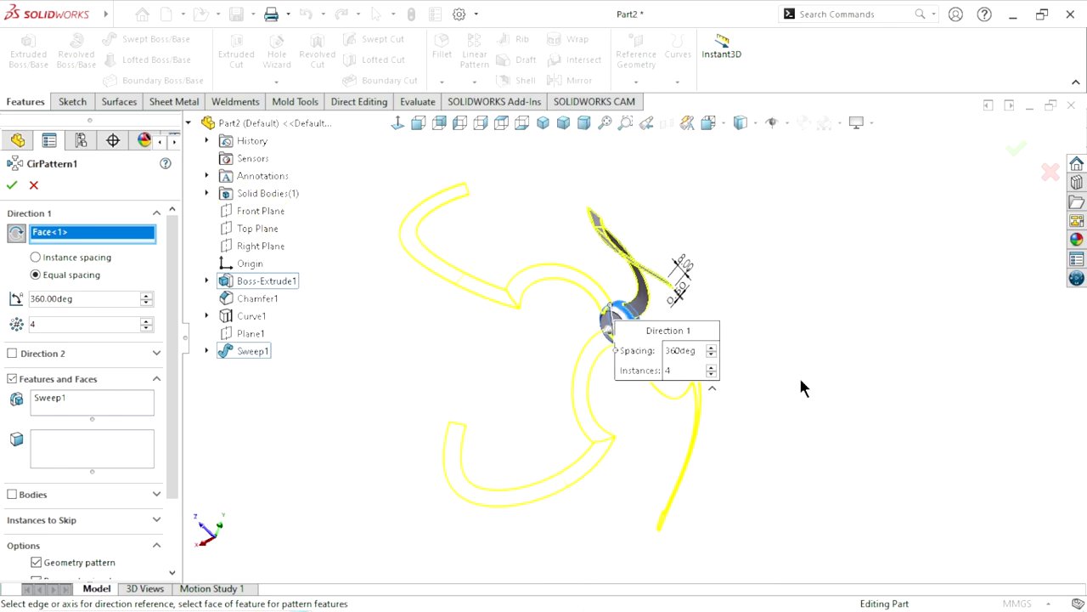
# Set 10 equally spaced instances over 360° and accept CirPattern1
pyautogui.click(147, 321)
pyautogui.click(147, 322)
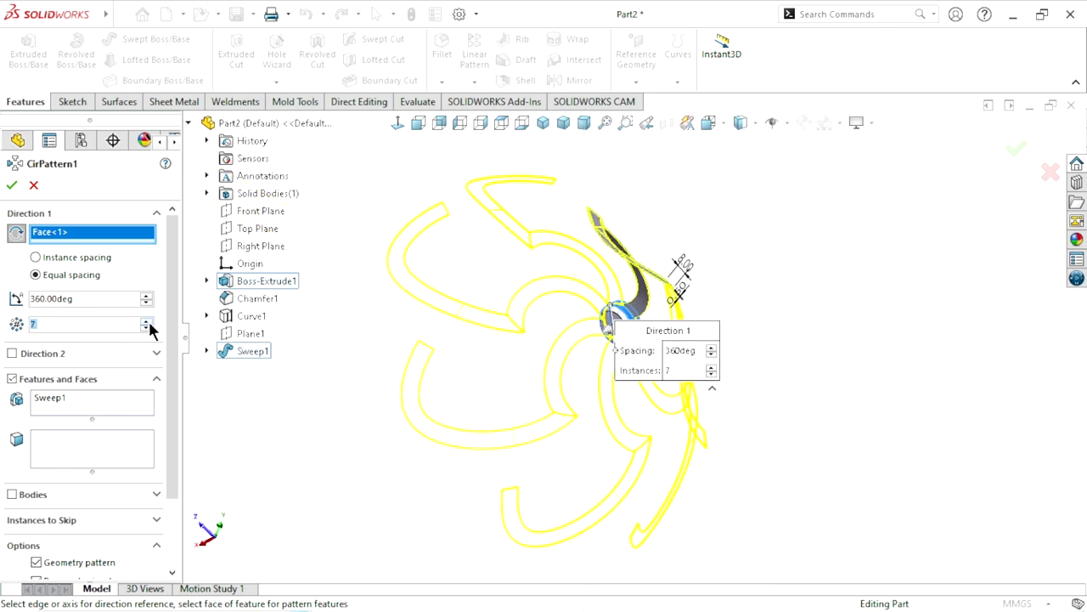
pyautogui.click(147, 321)
pyautogui.click(147, 321)
pyautogui.click(147, 322)
pyautogui.click(147, 322)
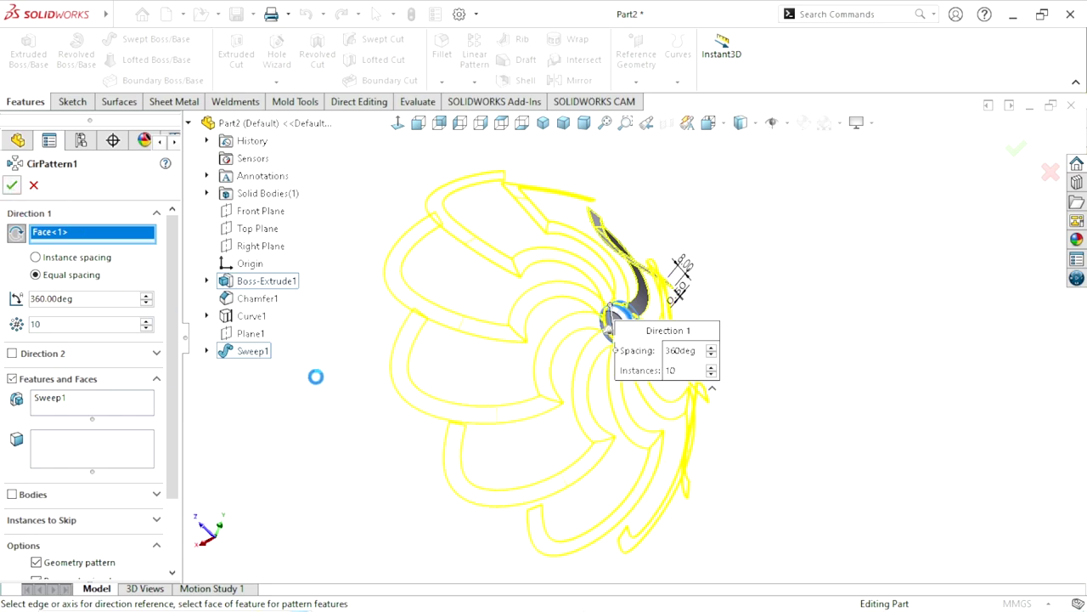
pyautogui.press('Return')
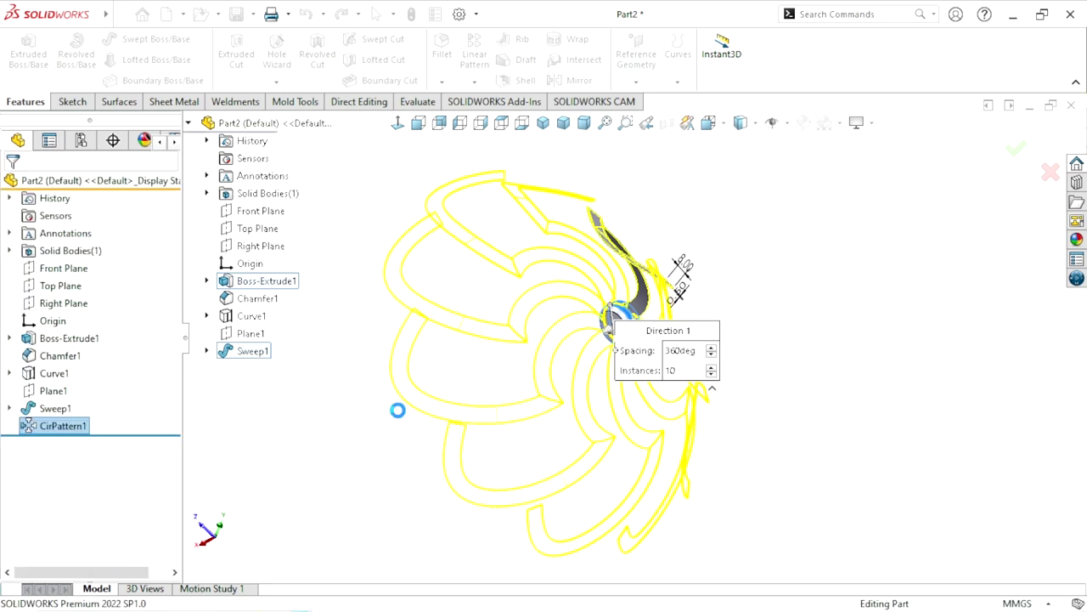
pyautogui.moveTo(736, 436); pyautogui.dragTo(884, 481, button='middle')
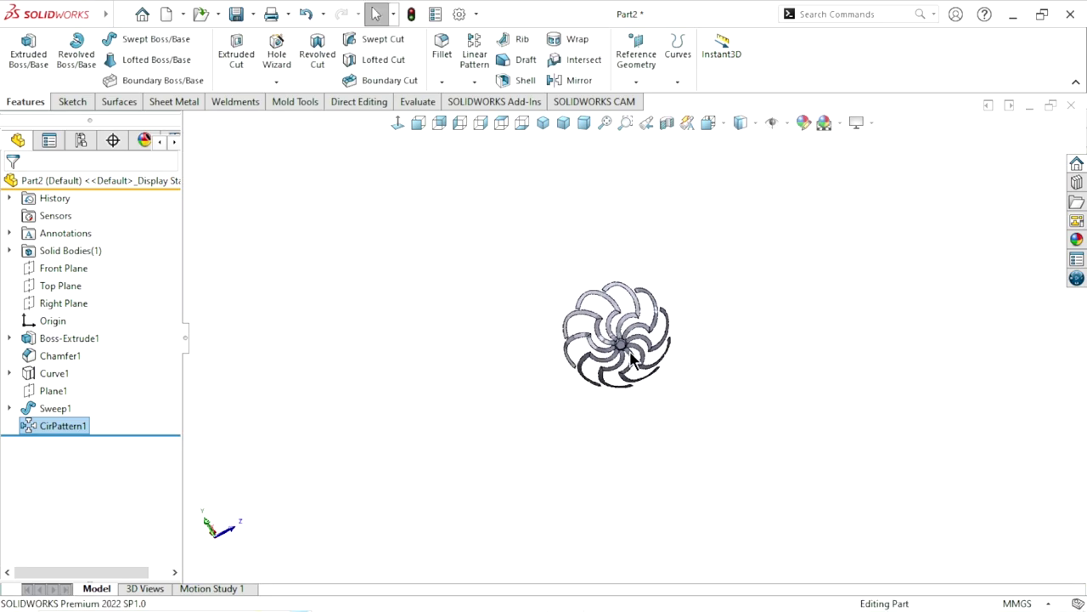
# Sketch a circle centred on the origin on the hub's front face
pyautogui.scroll(-3, 595, 332)
pyautogui.moveTo(595, 331)
pyautogui.mouseDown(button='middle')
pyautogui.moveTo(537, 328)
pyautogui.moveTo(612, 323)
pyautogui.mouseUp(button='middle')
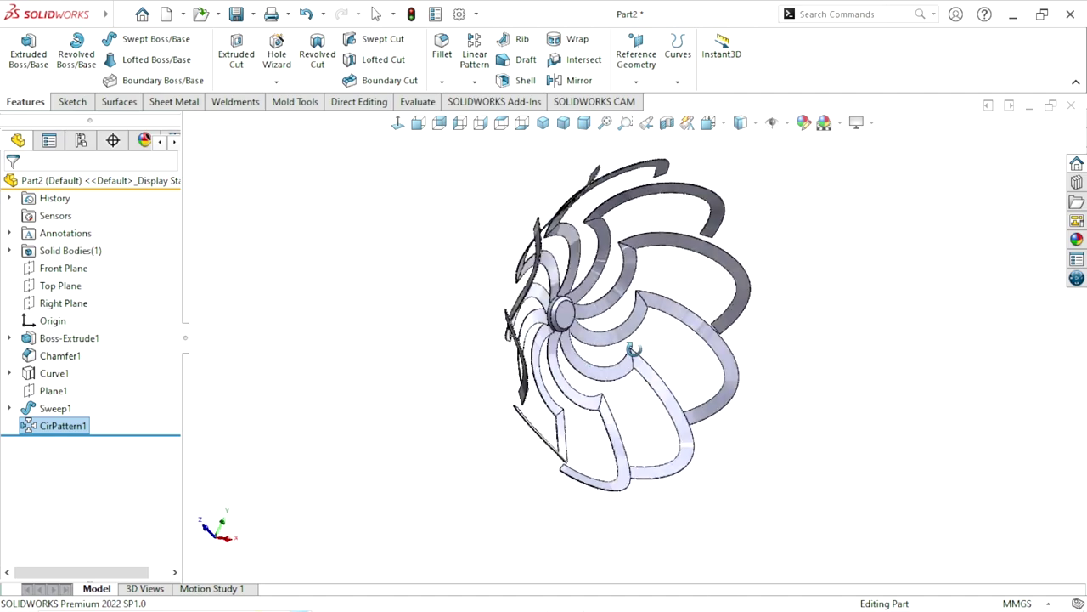
pyautogui.scroll(5, 653, 308)
pyautogui.click(652, 308)
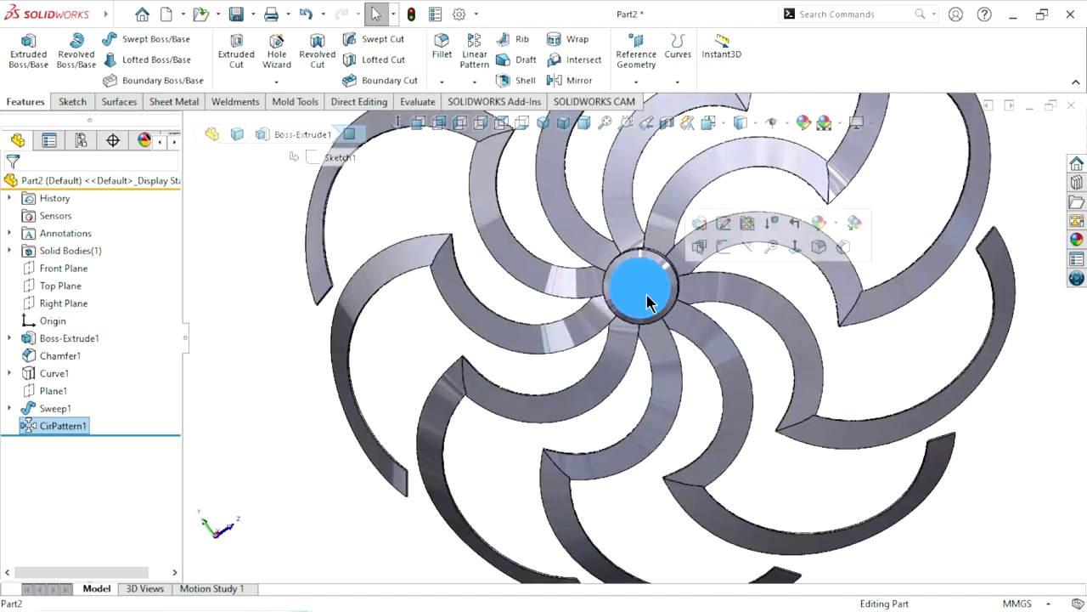
pyautogui.click(729, 248)
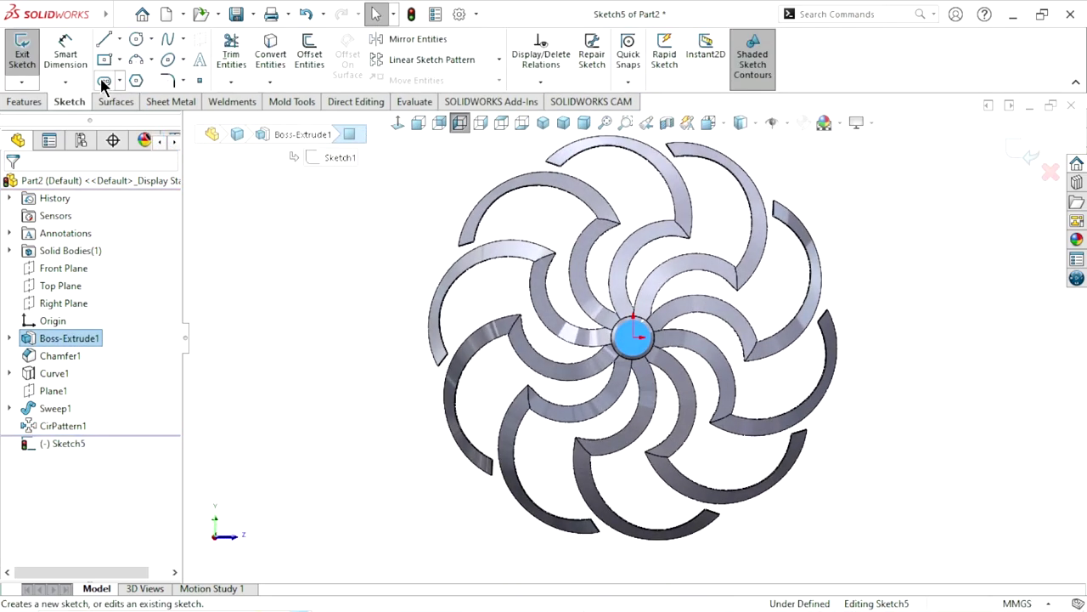
pyautogui.click(137, 40)
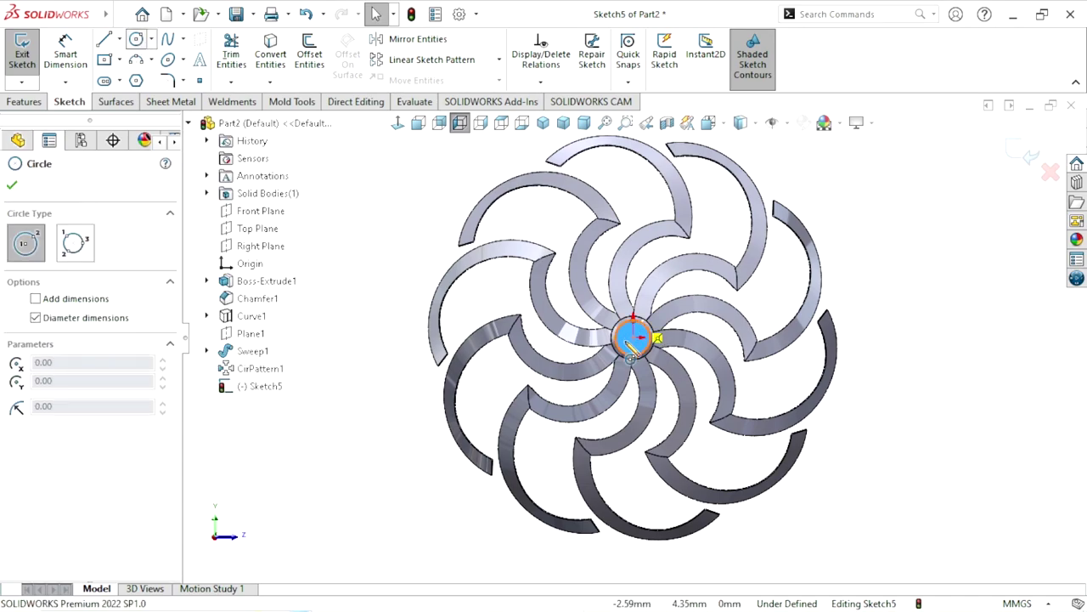
pyautogui.scroll(5, 647, 333)
pyautogui.click(647, 333)
pyautogui.click(676, 334)
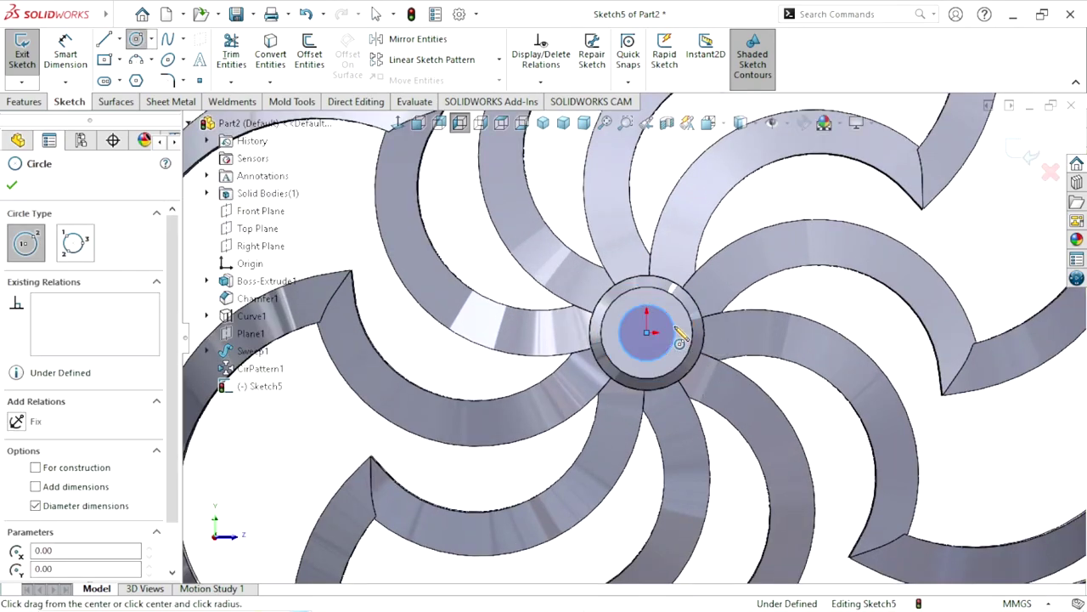
# Dimension the circle to a 12 mm diameter
pyautogui.click(68, 49)
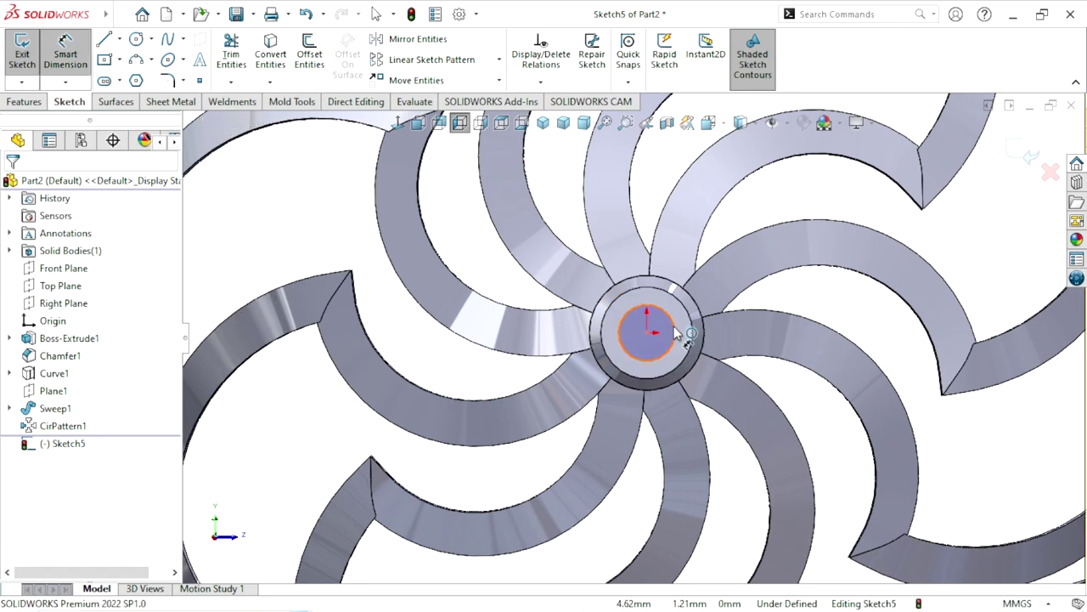
pyautogui.click(676, 334)
pyautogui.click(815, 294)
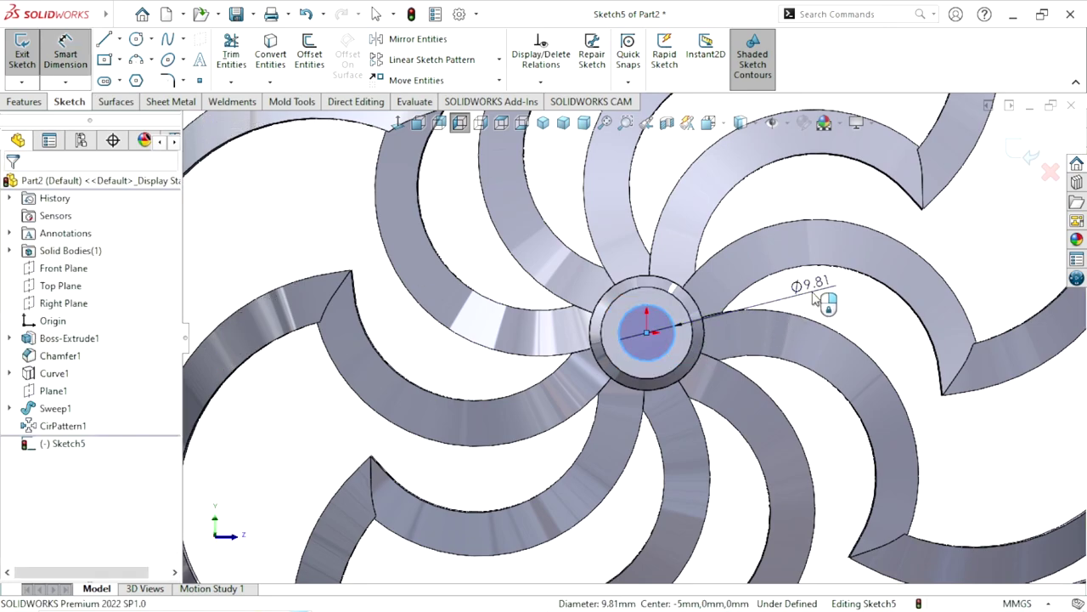
pyautogui.write('12')
pyautogui.press('Return')
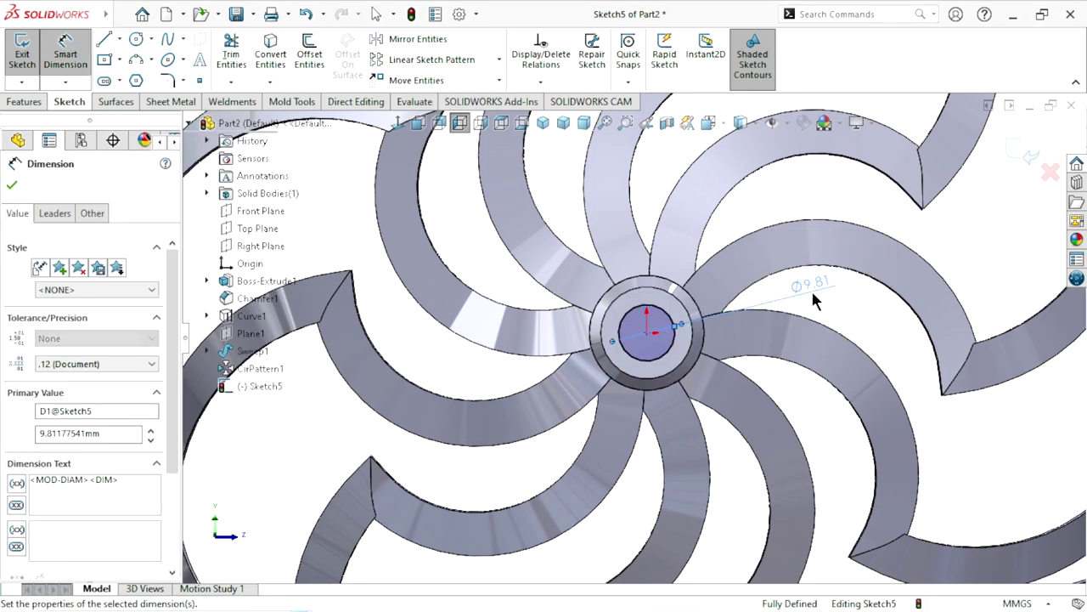
pyautogui.click(11, 187)
# Extrude-cut the Ø12 circle Up To Next to bore the hub
pyautogui.click(17, 107)
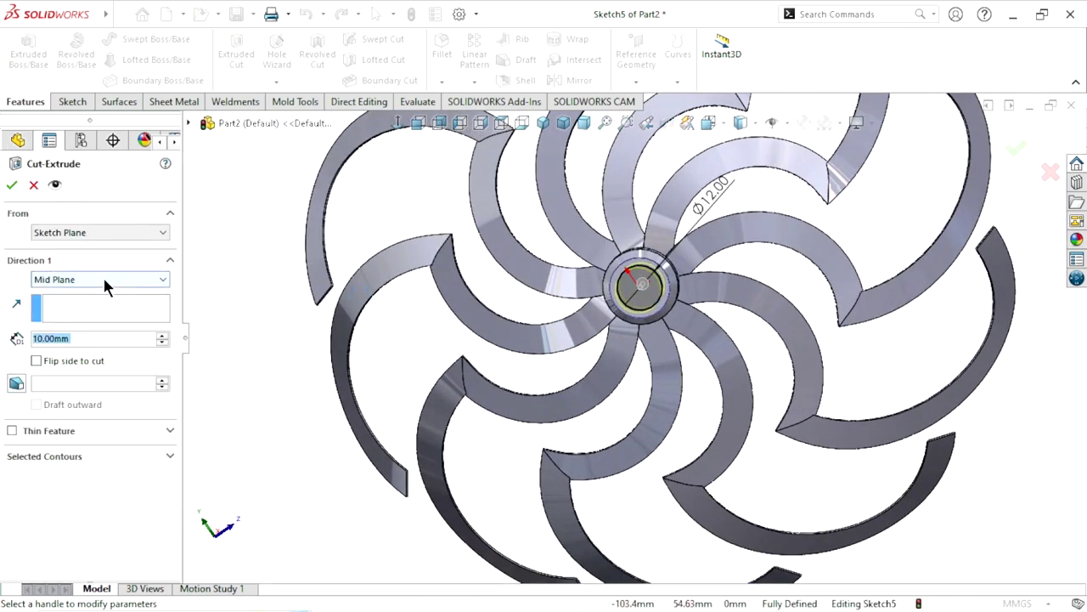
pyautogui.click(103, 277)
pyautogui.click(104, 325)
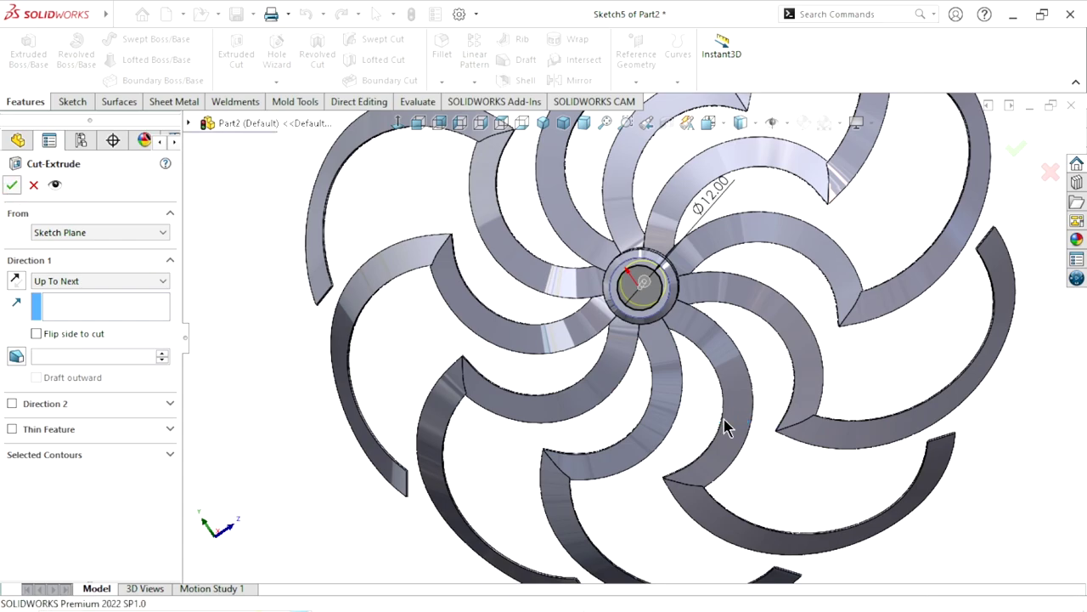
pyautogui.press('Return')
pyautogui.press('f')
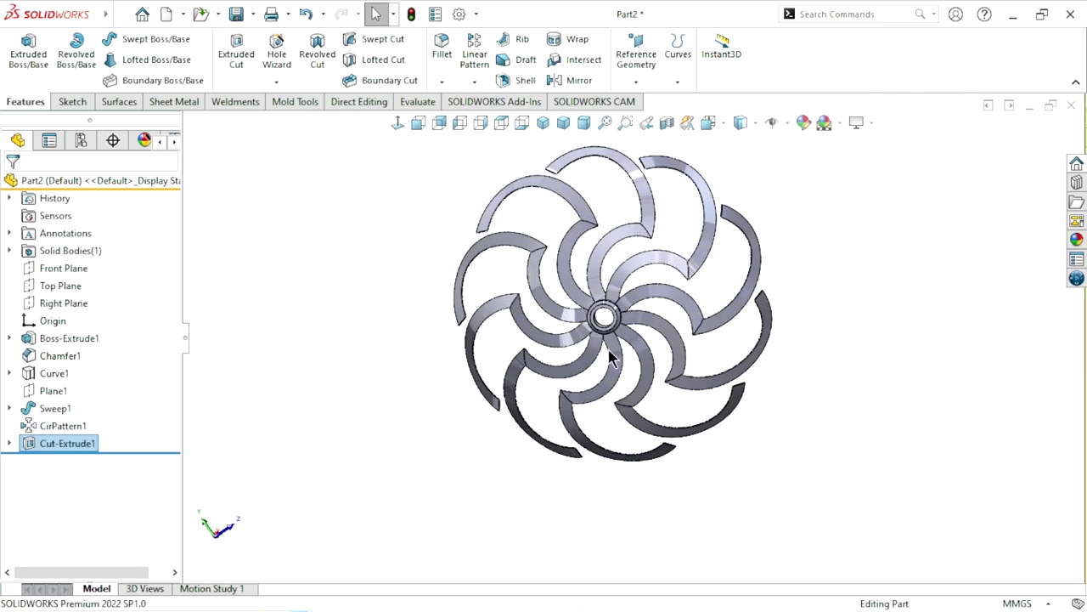
pyautogui.moveTo(608, 357)
pyautogui.mouseDown(button='middle')
pyautogui.moveTo(406, 187)
pyautogui.moveTo(298, 446)
pyautogui.mouseUp(button='middle')
pyautogui.scroll(2, 685, 395)
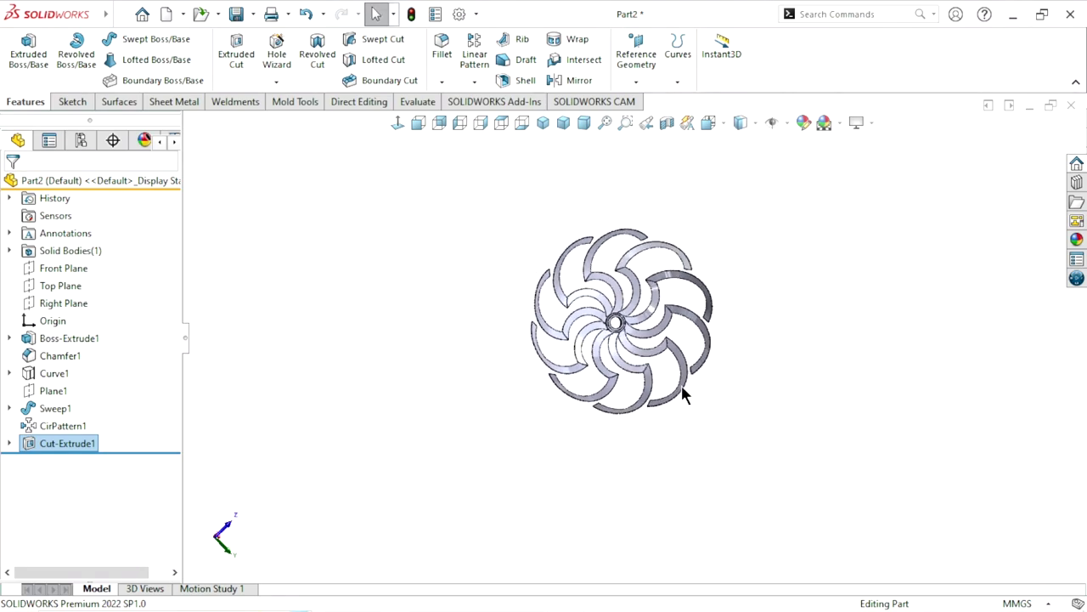
pyautogui.scroll(-2, 685, 395)
pyautogui.moveTo(624, 369); pyautogui.dragTo(966, 369, button='middle')
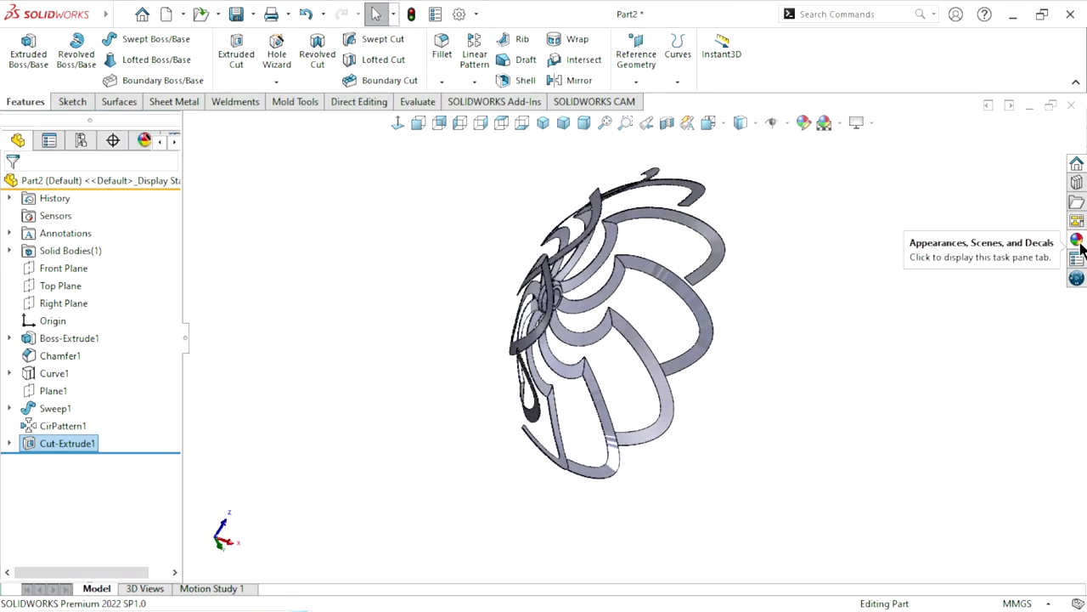
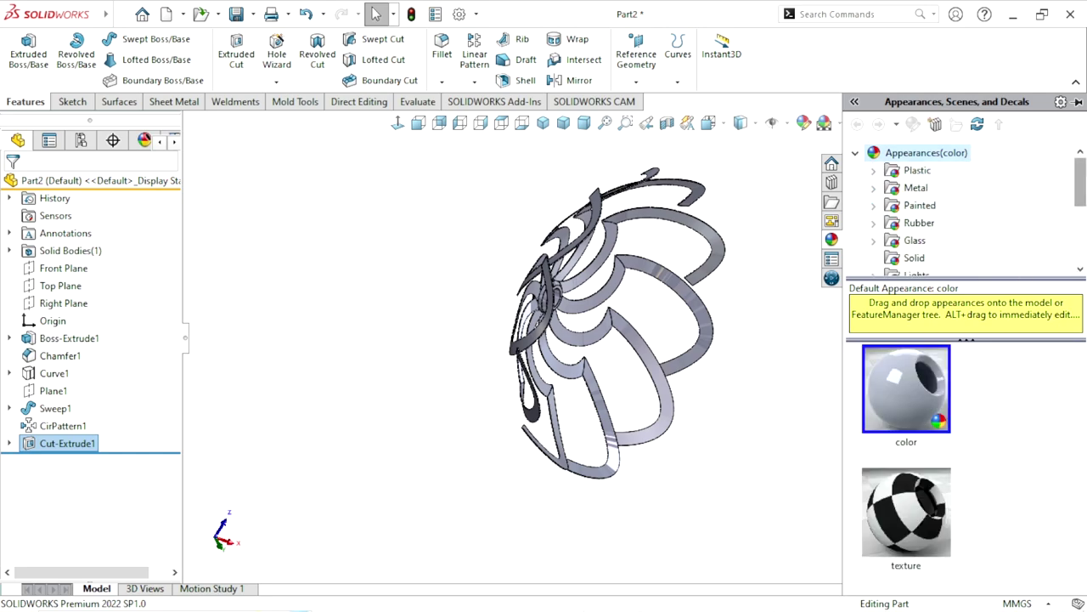
# Apply the Blue solid appearance to the whole impeller part
pyautogui.click(900, 257)
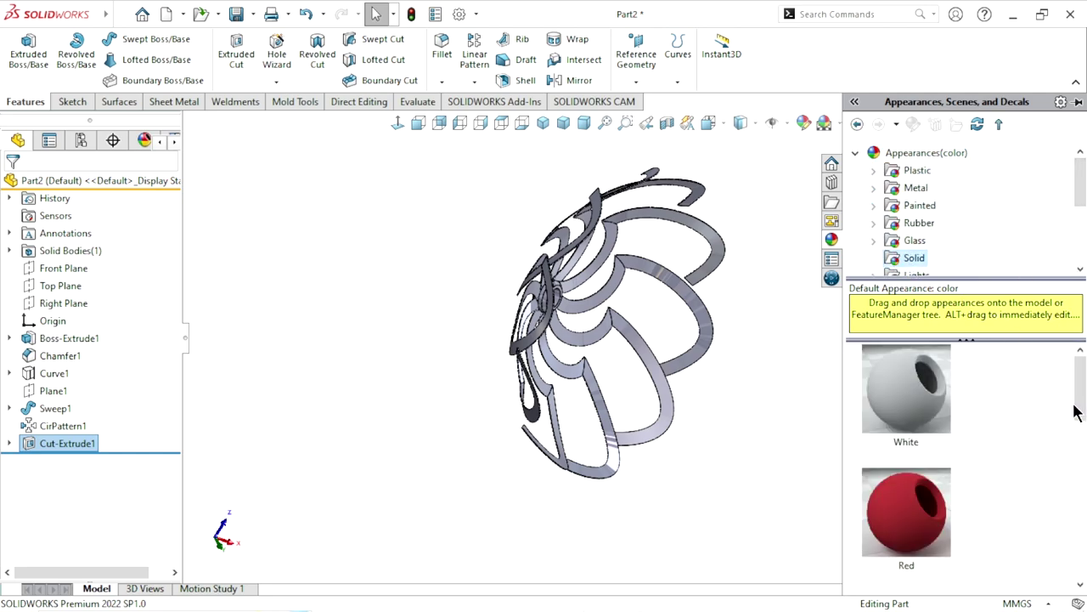
pyautogui.scroll(-1, 1068, 422)
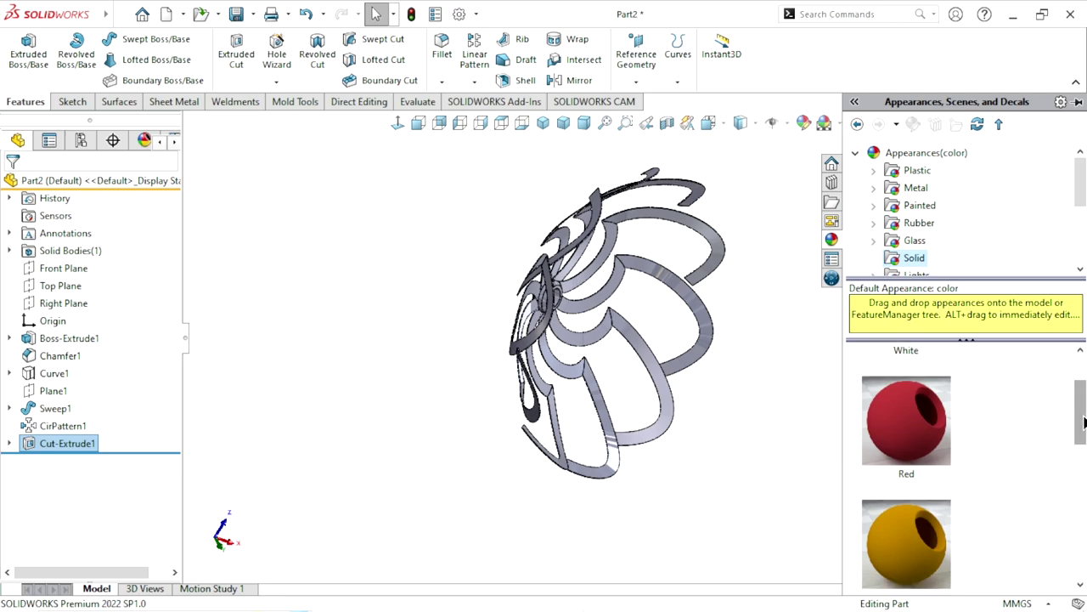
pyautogui.moveTo(1085, 422); pyautogui.dragTo(1084, 535)
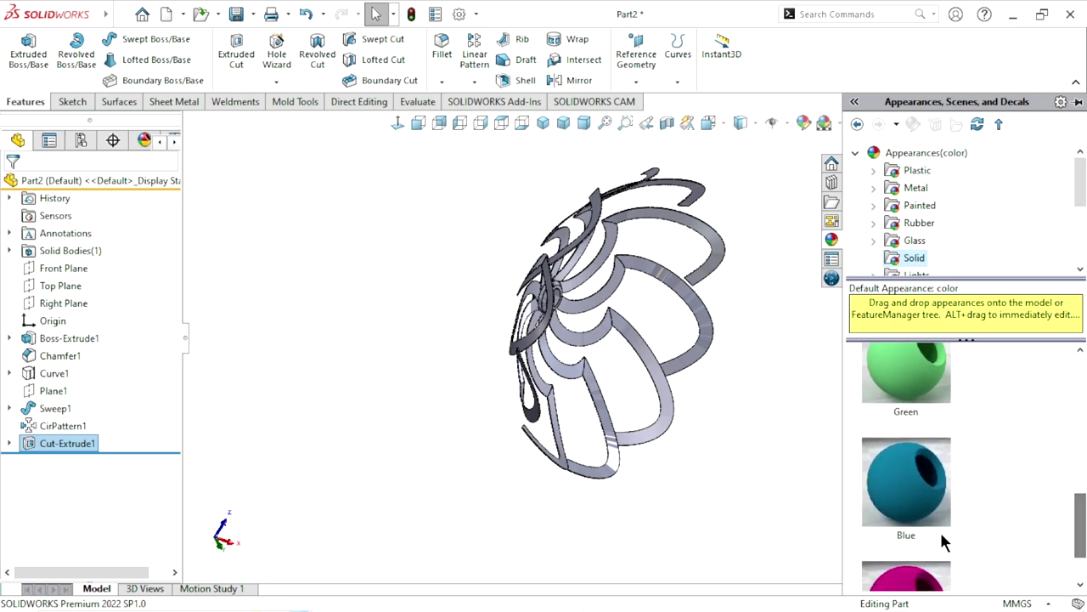
pyautogui.click(913, 507)
pyautogui.moveTo(907, 482)
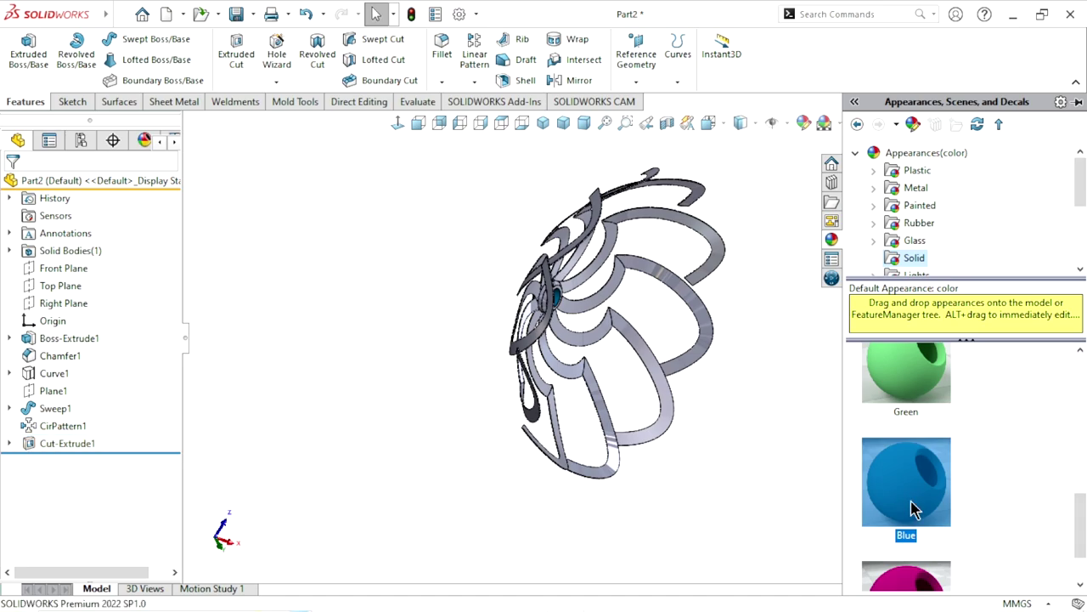
pyautogui.doubleClick(946, 503)
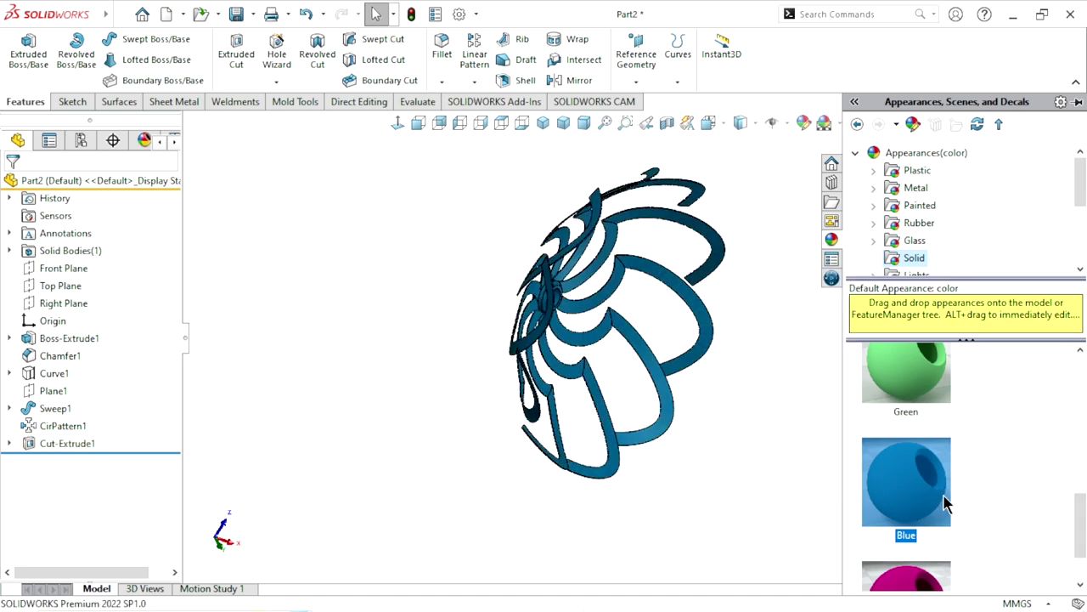
# Orbit to a front view and open the Blue appearance editor for the impeller part
pyautogui.scroll(-3, 643, 316)
pyautogui.scroll(5, 713, 433)
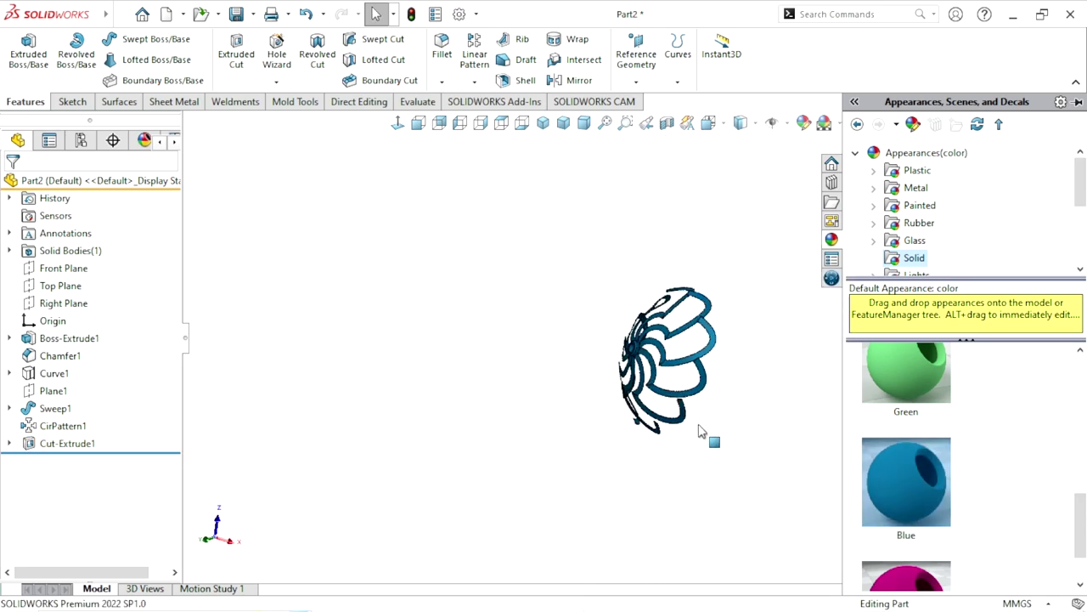
pyautogui.moveTo(688, 365); pyautogui.dragTo(790, 161, button='middle')
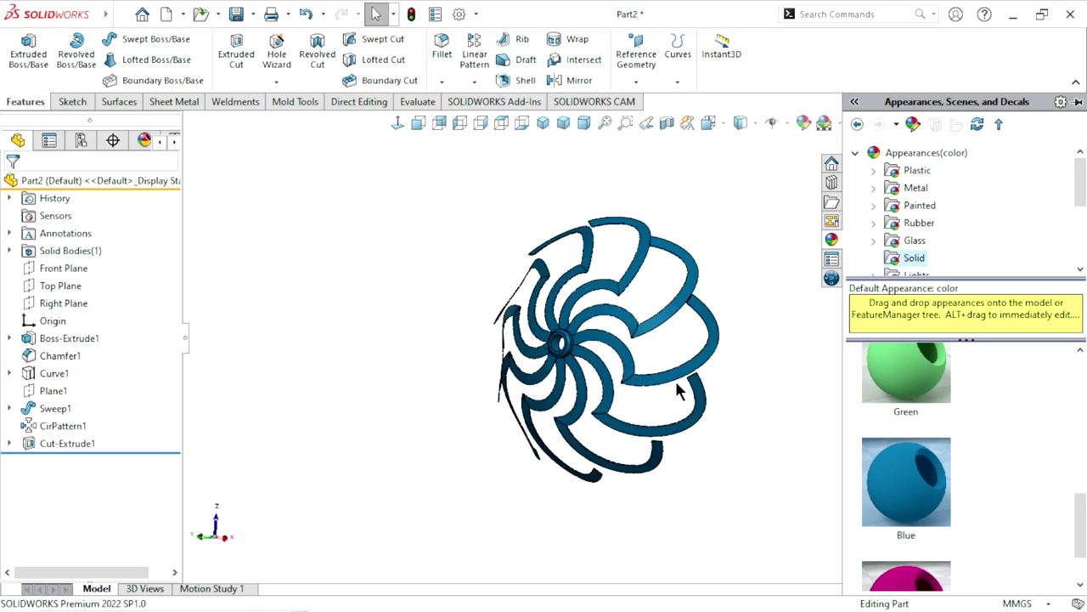
pyautogui.click(804, 124)
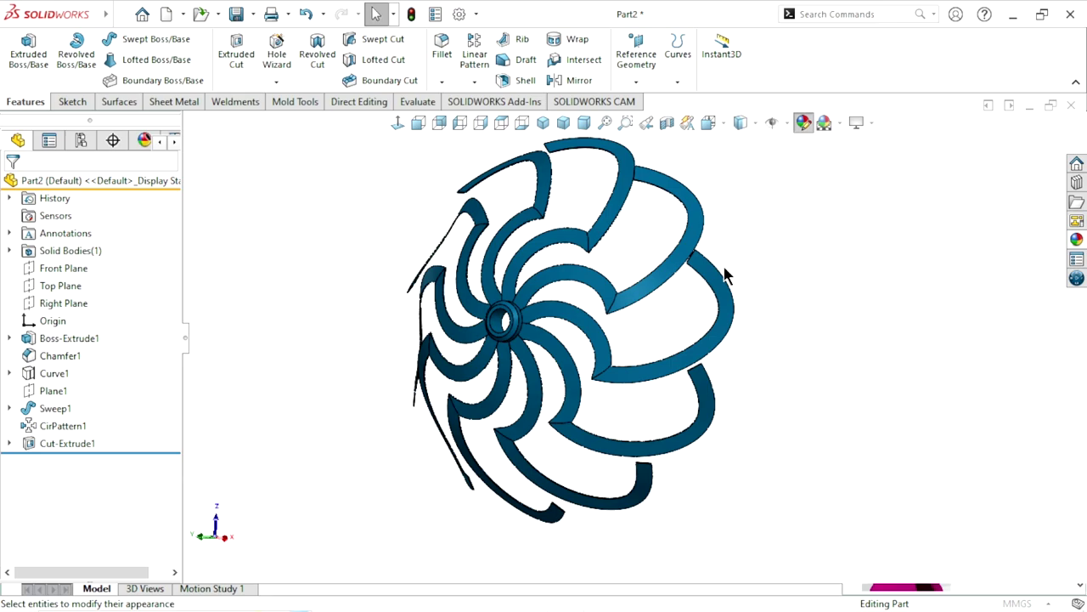
pyautogui.click(724, 275)
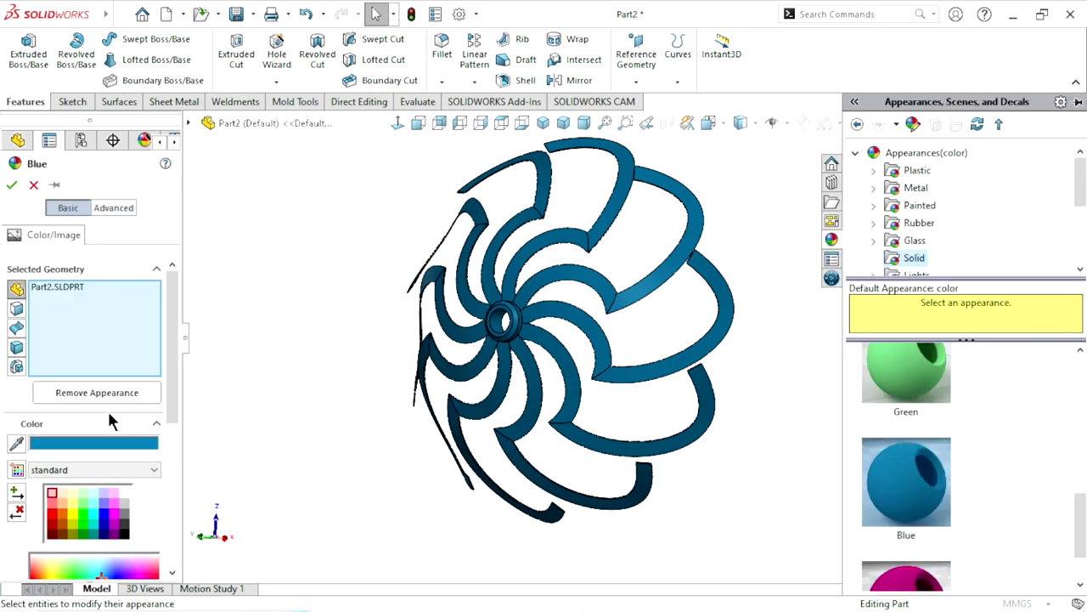
# Switch the impeller to a brighter palette blue, confirm it, and orbit to a side view
pyautogui.click(109, 525)
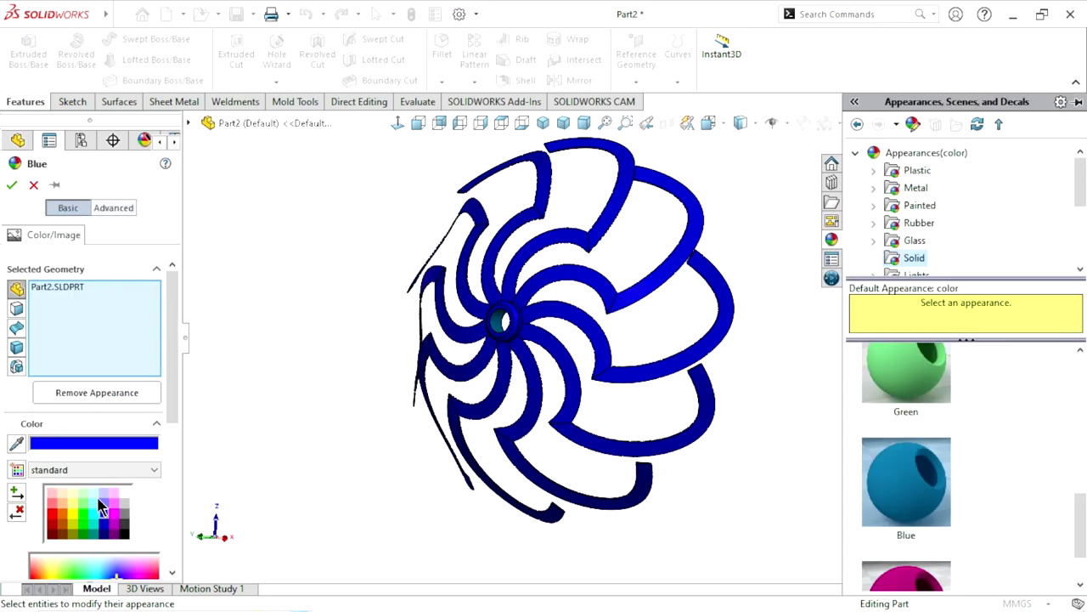
pyautogui.click(12, 186)
pyautogui.moveTo(413, 417)
pyautogui.mouseDown(button='middle')
pyautogui.moveTo(660, 408)
pyautogui.moveTo(553, 357)
pyautogui.mouseUp(button='middle')
pyautogui.scroll(-3, 552, 357)
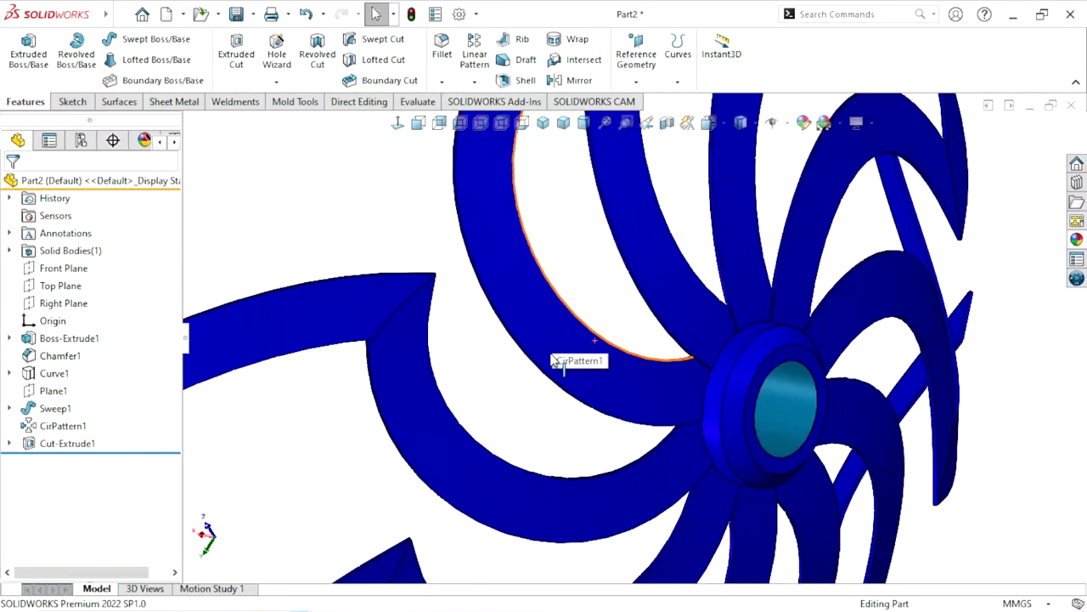
pyautogui.scroll(2, 775, 389)
pyautogui.moveTo(775, 389)
pyautogui.mouseDown(button='middle')
pyautogui.moveTo(573, 364)
pyautogui.moveTo(660, 450)
pyautogui.moveTo(750, 298)
pyautogui.moveTo(654, 412)
pyautogui.moveTo(601, 431)
pyautogui.moveTo(260, 268)
pyautogui.mouseUp(button='middle')
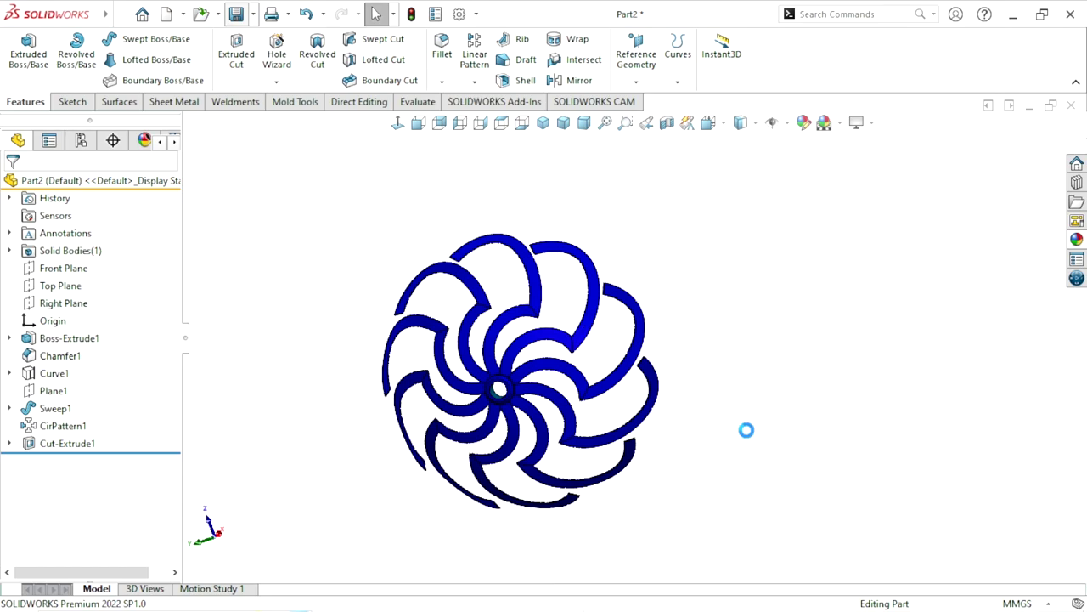
# Save the impeller as a new file named Part1 R on the Desktop
pyautogui.hotkey('ctrl', 's')
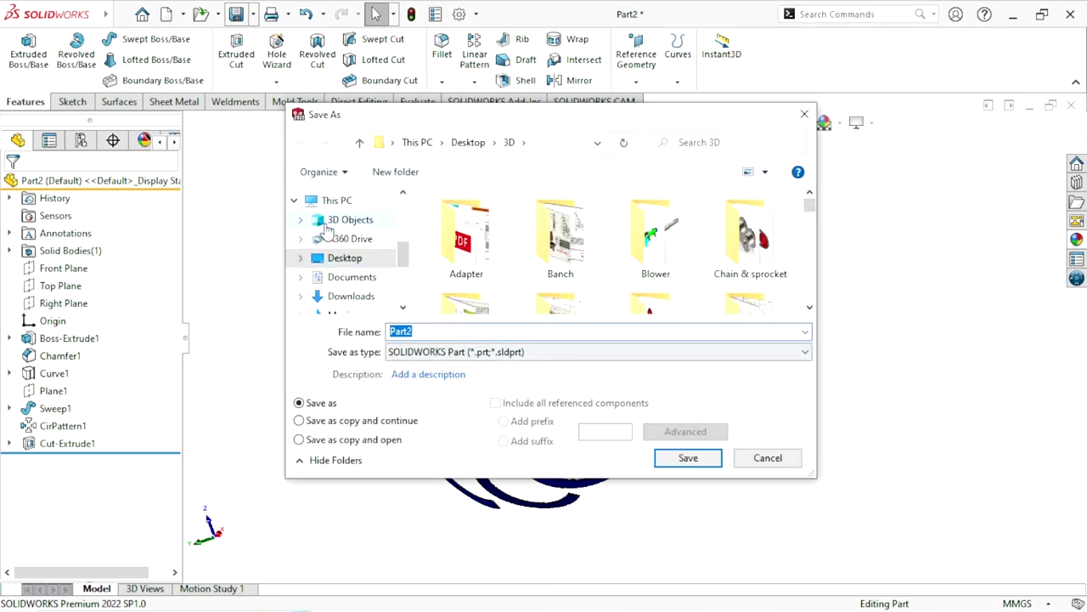
pyautogui.scroll(2, 346, 264)
pyautogui.scroll(3, 348, 263)
pyautogui.click(347, 226)
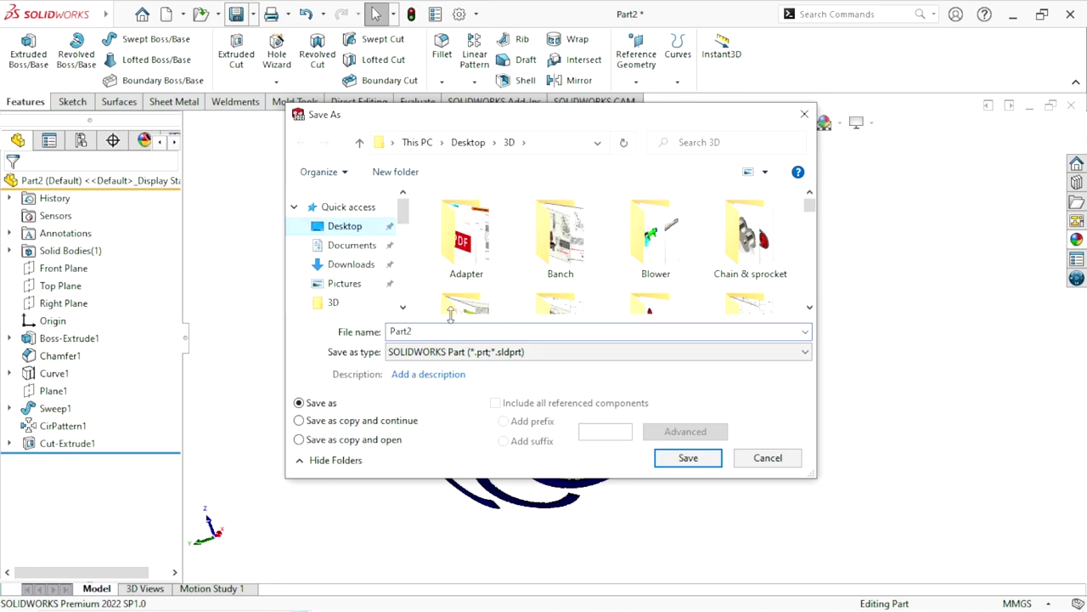
pyautogui.doubleClick(434, 332)
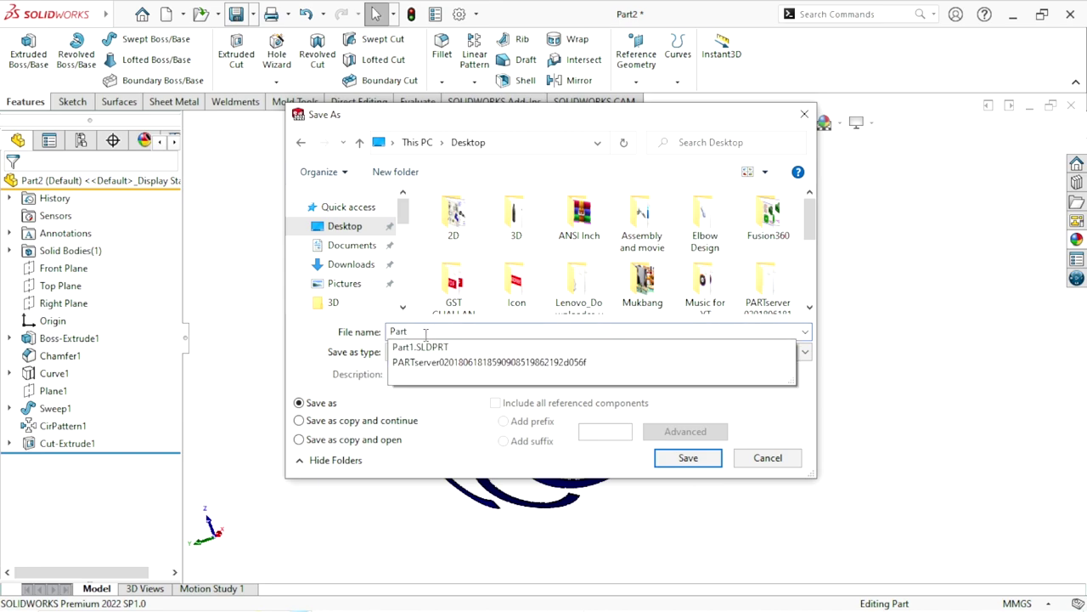
pyautogui.write('1 R')
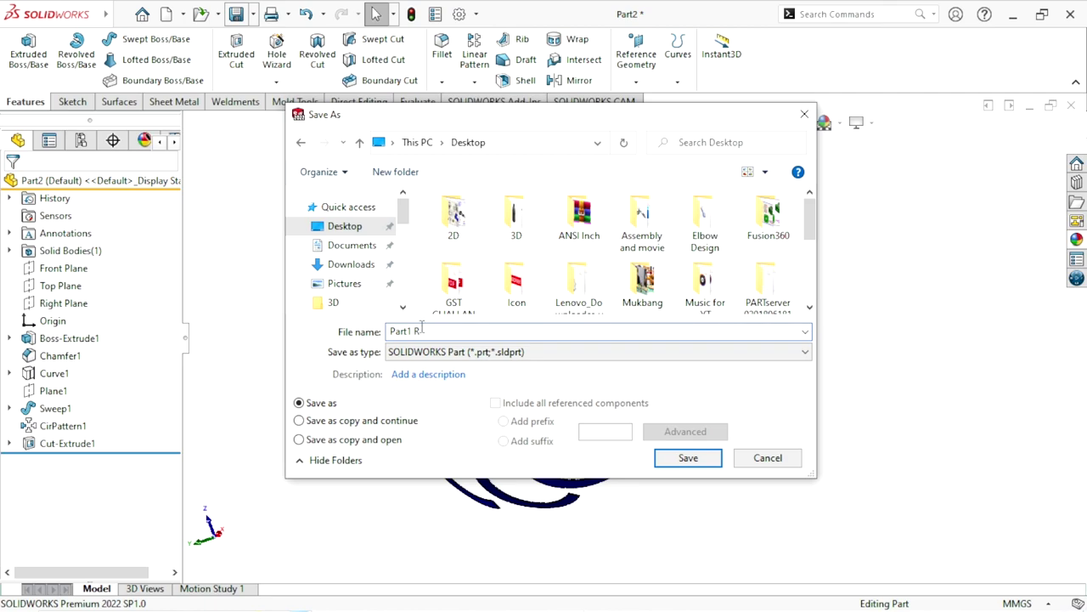
pyautogui.click(687, 462)
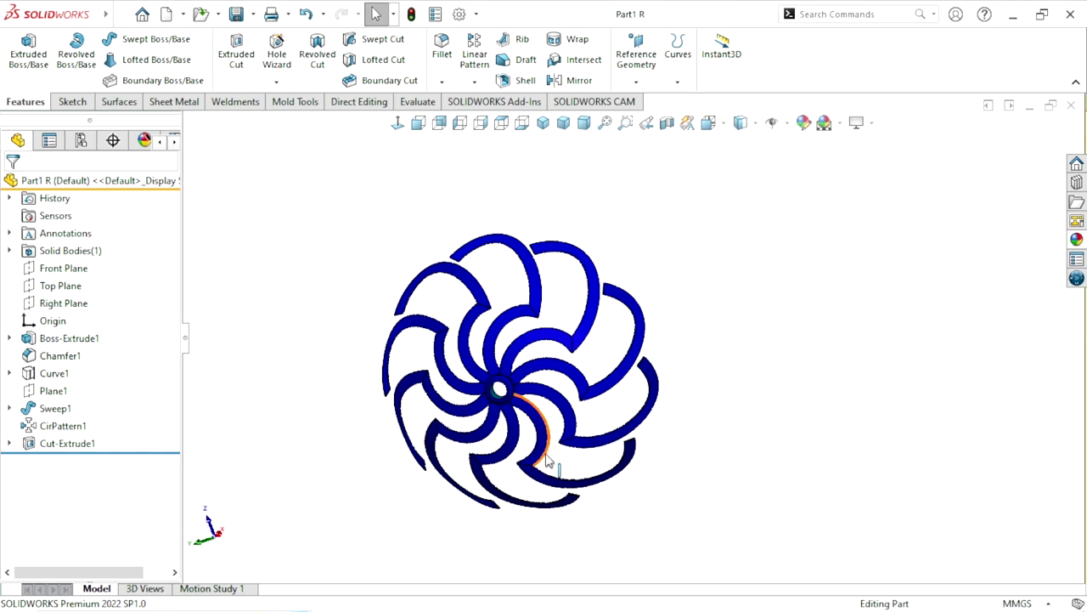
# Bring up the Sketch tools and orbit and zoom the Part1 R impeller to a near-front view
pyautogui.click(663, 429)
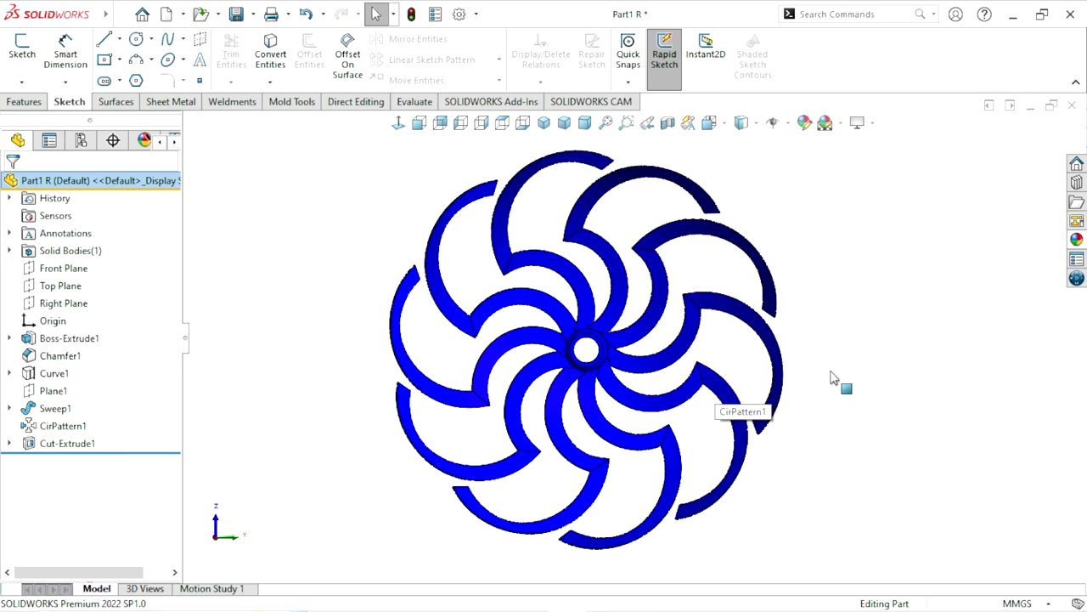
pyautogui.moveTo(837, 382)
pyautogui.mouseDown(button='middle')
pyautogui.moveTo(762, 380)
pyautogui.moveTo(650, 332)
pyautogui.moveTo(646, 406)
pyautogui.moveTo(533, 318)
pyautogui.mouseUp(button='middle')
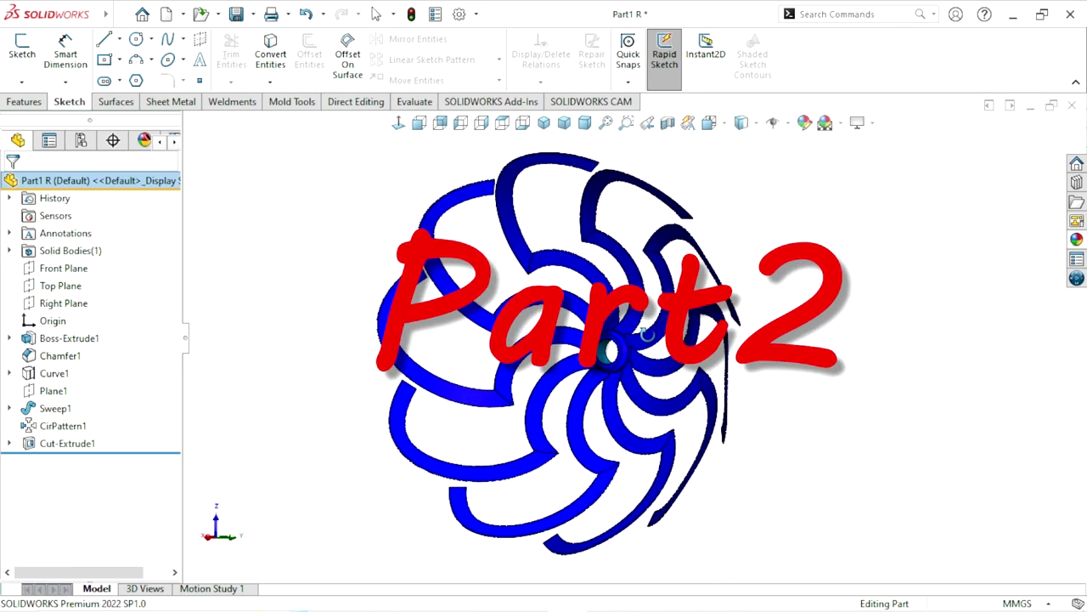
pyautogui.scroll(3, 645, 406)
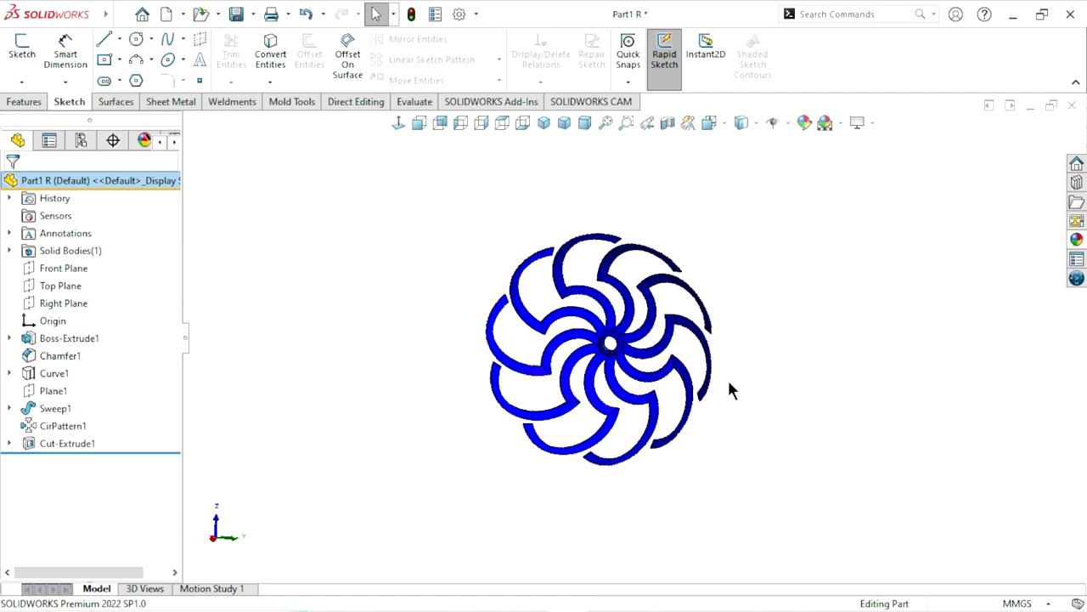
pyautogui.scroll(2, 569, 365)
pyautogui.moveTo(720, 364)
pyautogui.mouseDown(button='middle')
pyautogui.moveTo(505, 347)
pyautogui.moveTo(689, 352)
pyautogui.moveTo(718, 448)
pyautogui.mouseUp(button='middle')
pyautogui.scroll(2, 717, 447)
pyautogui.scroll(-3, 640, 363)
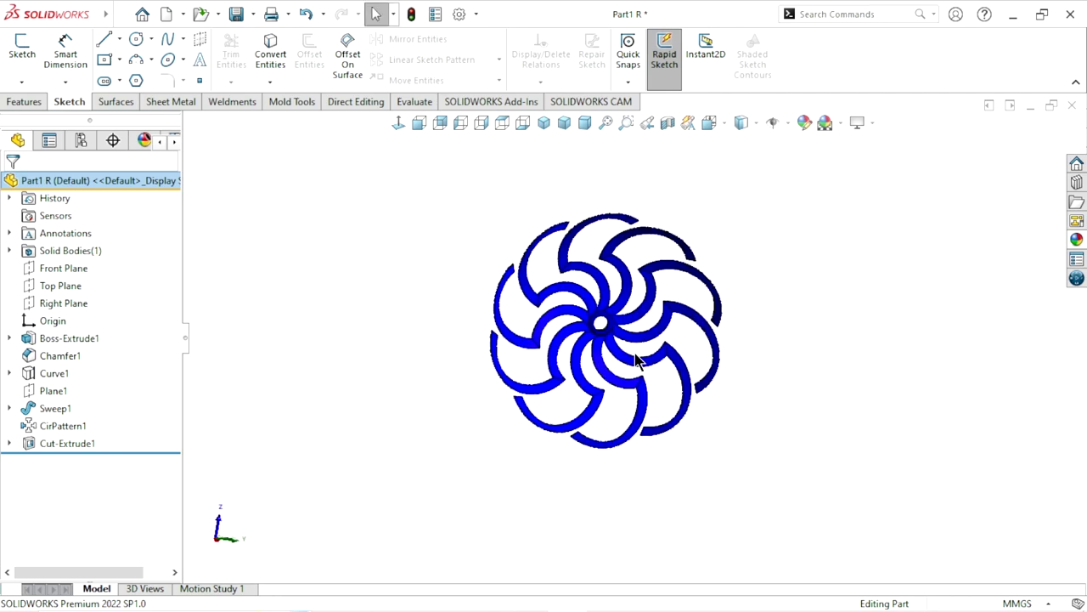
pyautogui.scroll(3, 635, 358)
pyautogui.scroll(-4, 665, 360)
pyautogui.scroll(-1, 665, 360)
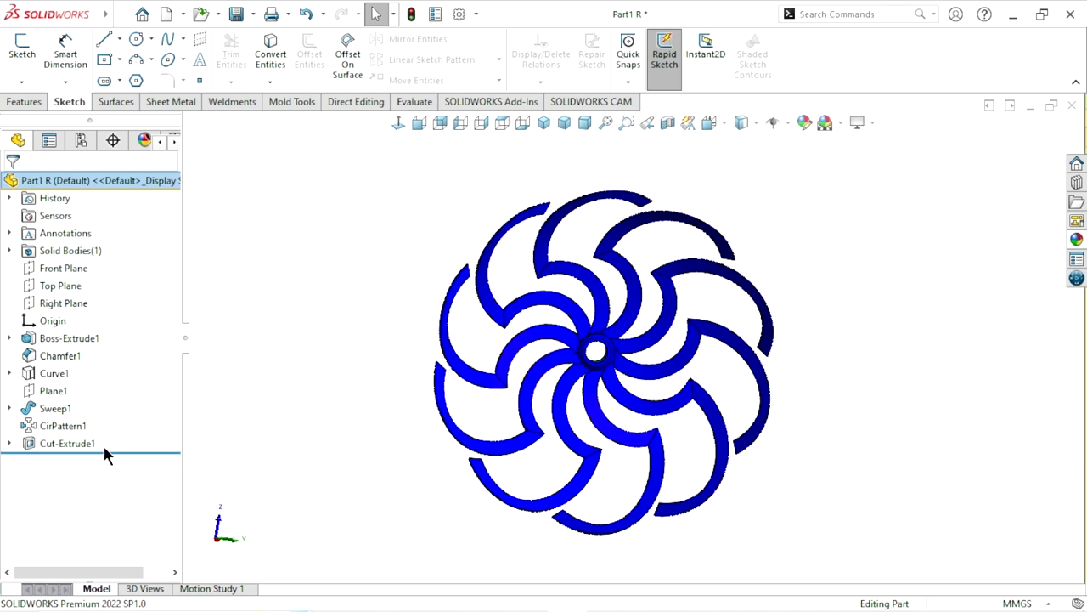
# Roll the part back above Sweep1 and edit Sketch2 under Curve1
pyautogui.moveTo(106, 453)
pyautogui.mouseDown()
pyautogui.moveTo(125, 388)
pyautogui.moveTo(117, 384)
pyautogui.mouseUp()
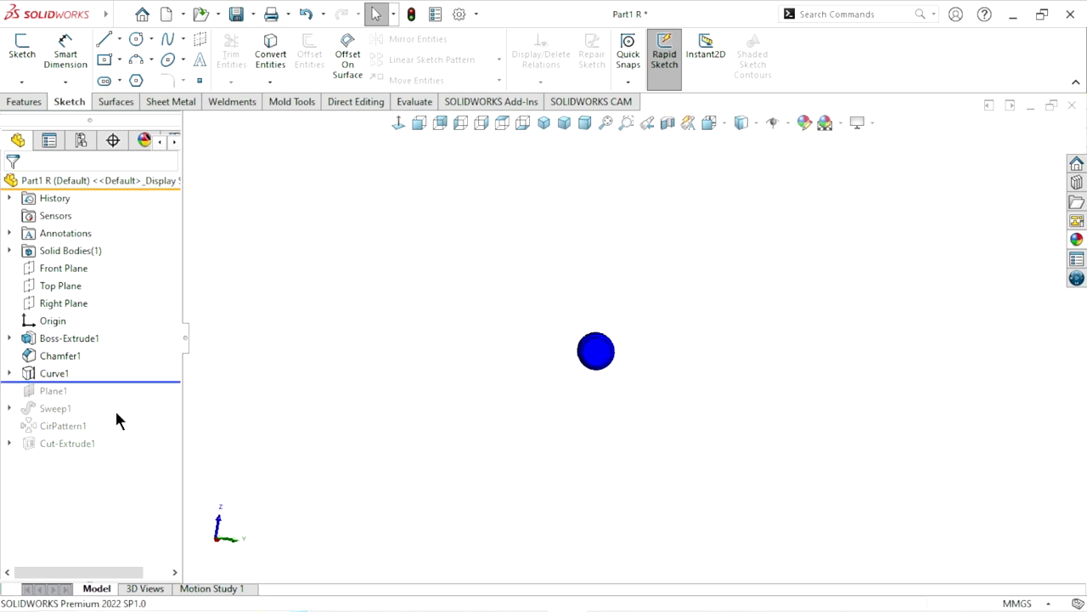
pyautogui.click(10, 374)
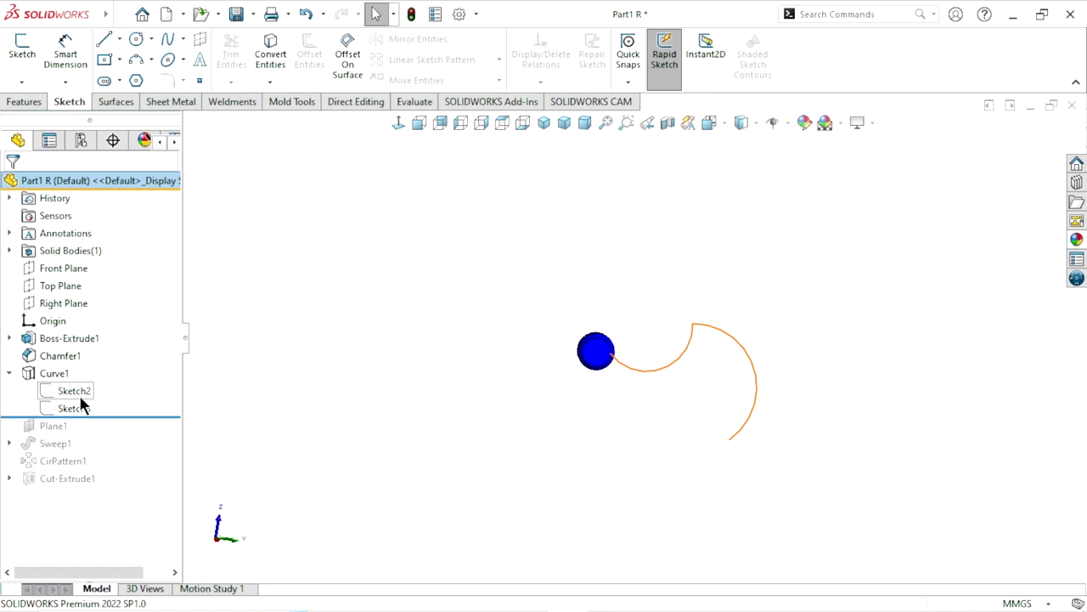
pyautogui.click(83, 393)
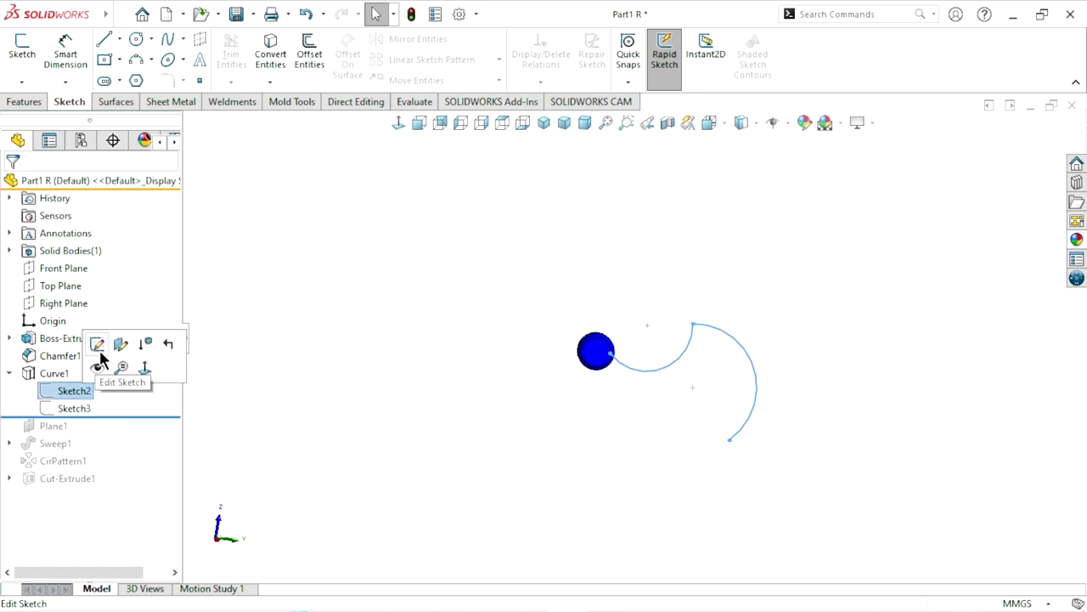
pyautogui.click(99, 355)
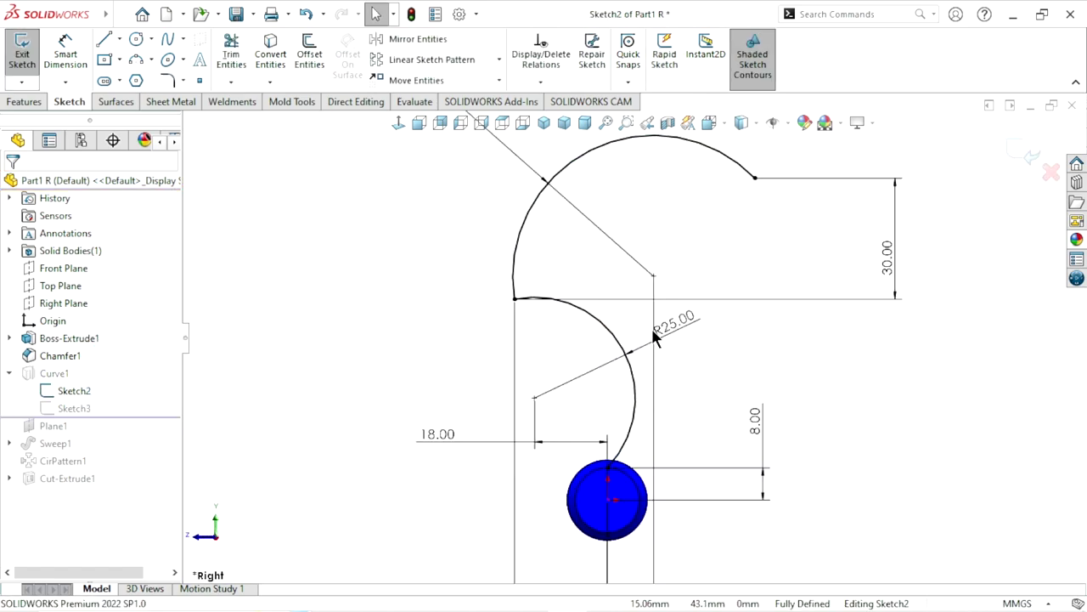
# Power-trim the spiral arcs out of Sketch2, leaving only the circle
pyautogui.scroll(3, 650, 330)
pyautogui.scroll(-2, 648, 330)
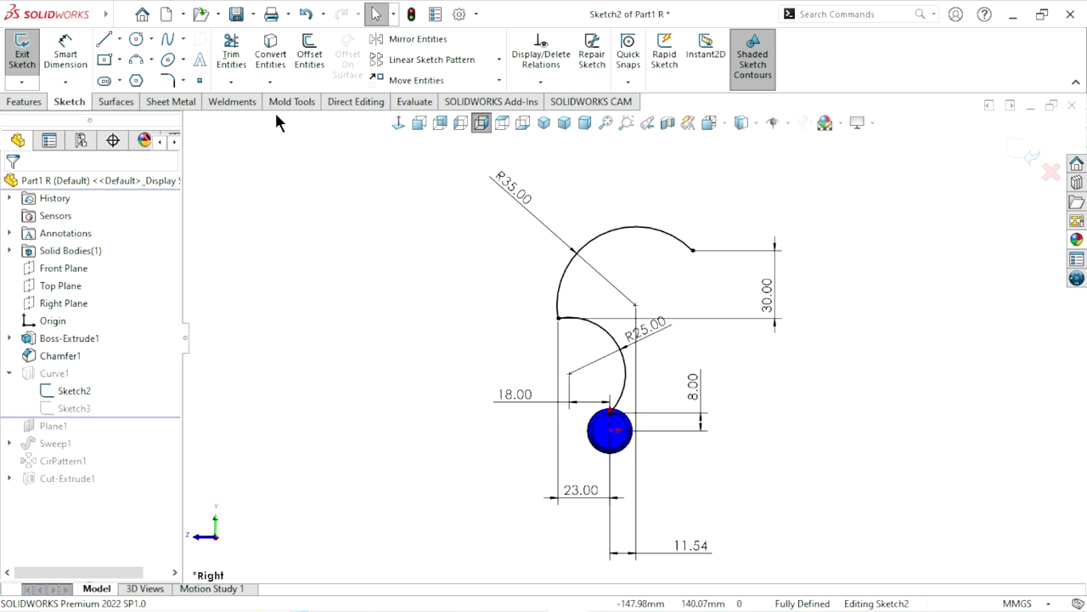
pyautogui.click(230, 52)
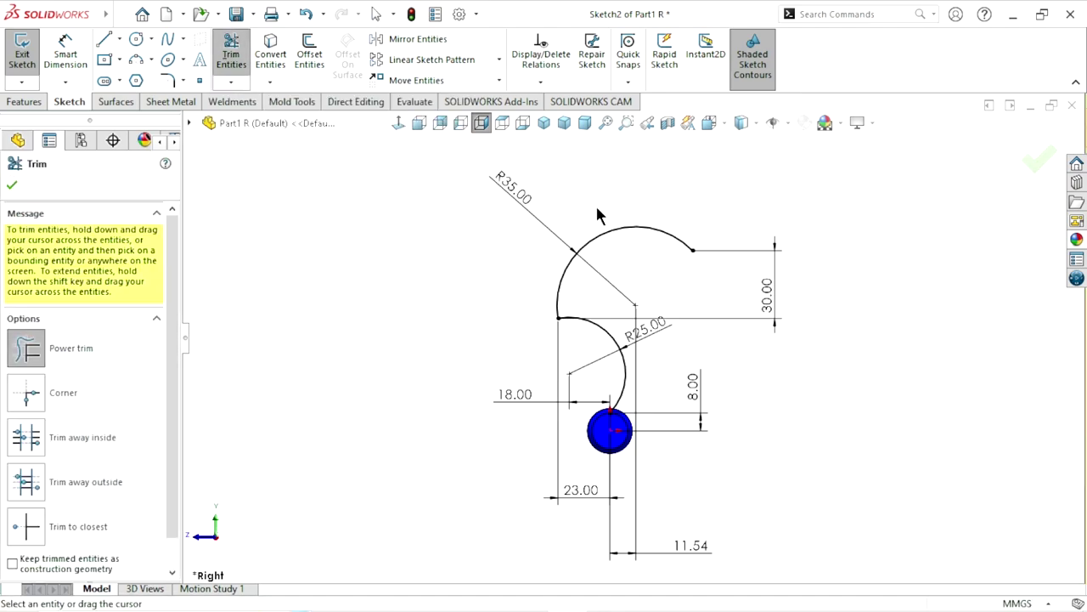
pyautogui.moveTo(598, 206)
pyautogui.mouseDown()
pyautogui.moveTo(588, 339)
pyautogui.moveTo(655, 360)
pyautogui.mouseUp()
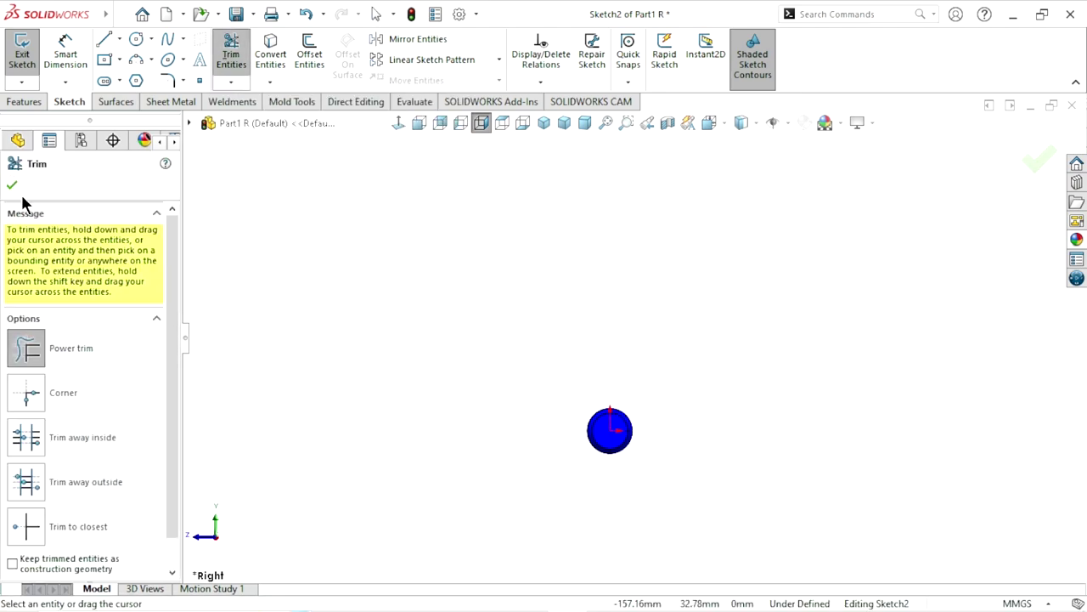
# Draw a three-point arc rising from the circle's top edge and curving up to the right
pyautogui.click(13, 185)
pyautogui.click(135, 59)
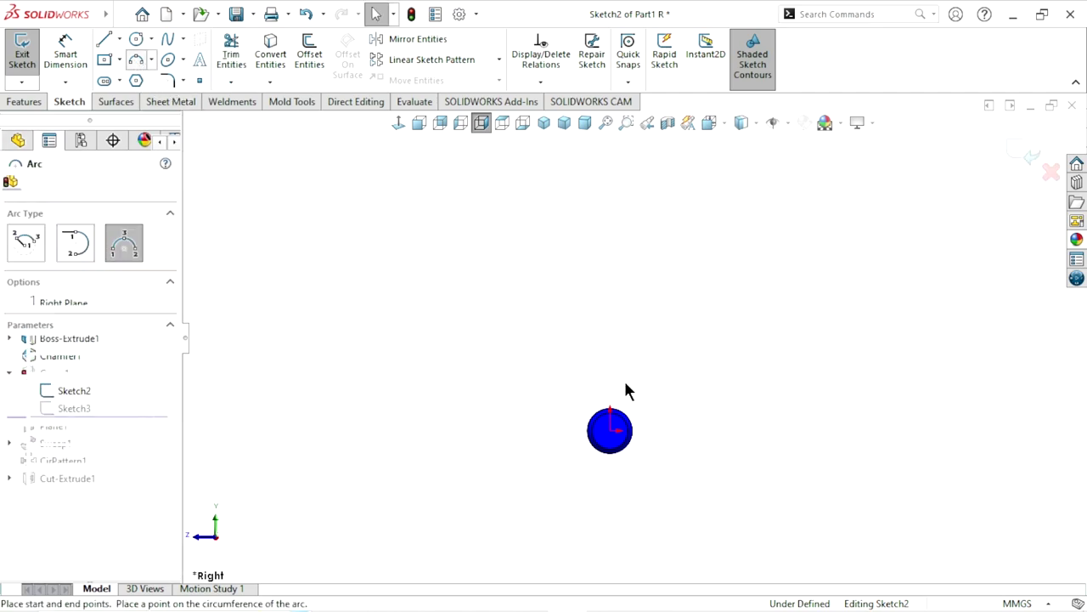
pyautogui.scroll(-3, 643, 388)
pyautogui.scroll(-2, 658, 376)
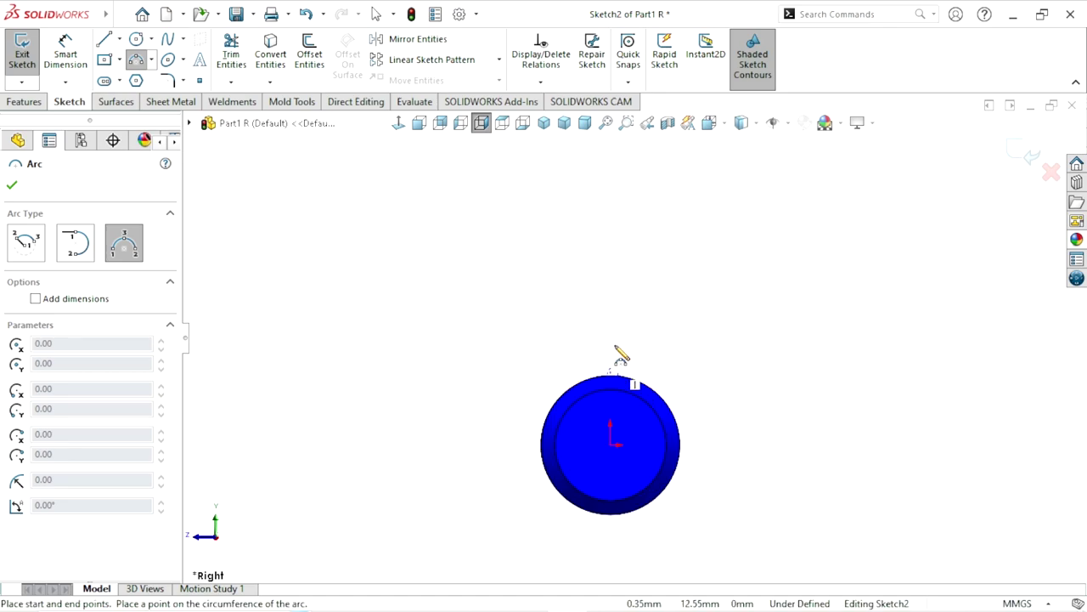
pyautogui.click(742, 185)
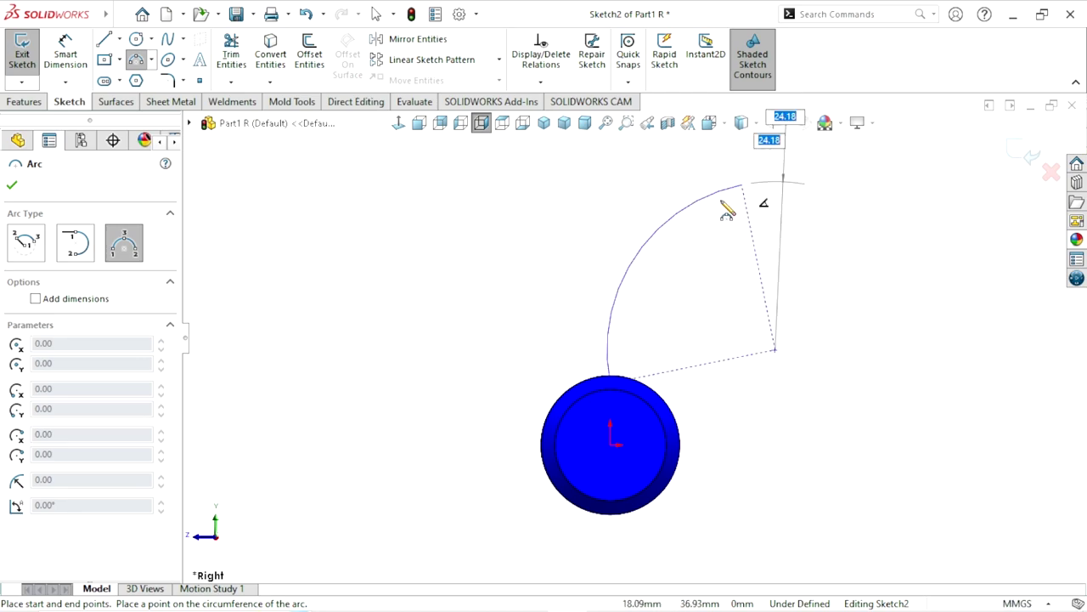
pyautogui.click(645, 240)
pyautogui.rightClick(677, 286)
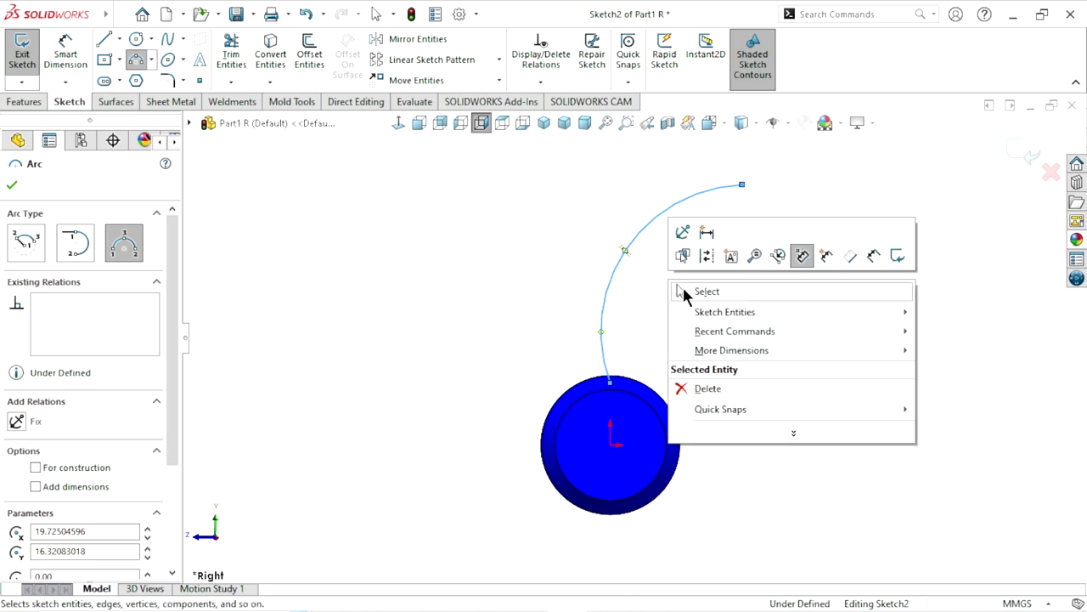
pyautogui.click(688, 290)
pyautogui.scroll(2, 646, 374)
pyautogui.scroll(-2, 645, 374)
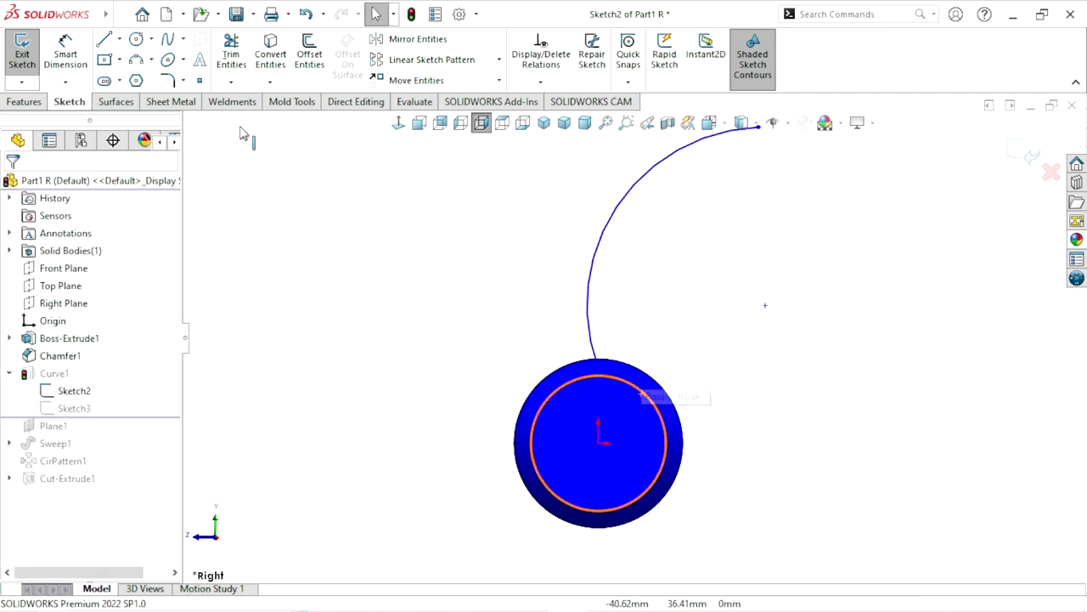
pyautogui.click(65, 54)
pyautogui.scroll(-2, 595, 365)
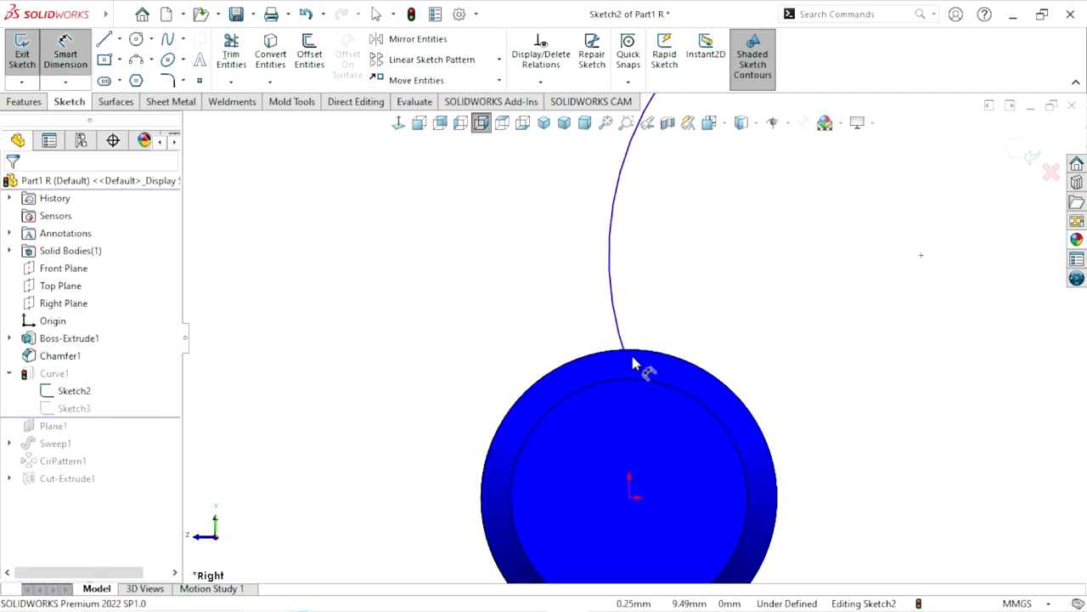
# Dimension the arc's start point 8 mm above the origin
pyautogui.click(630, 369)
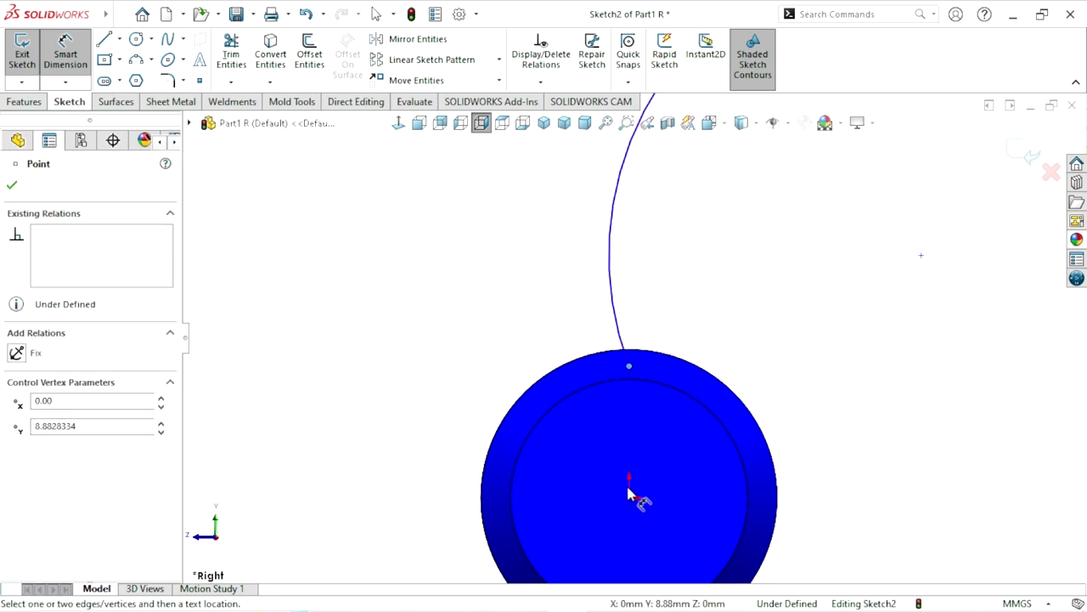
pyautogui.click(630, 499)
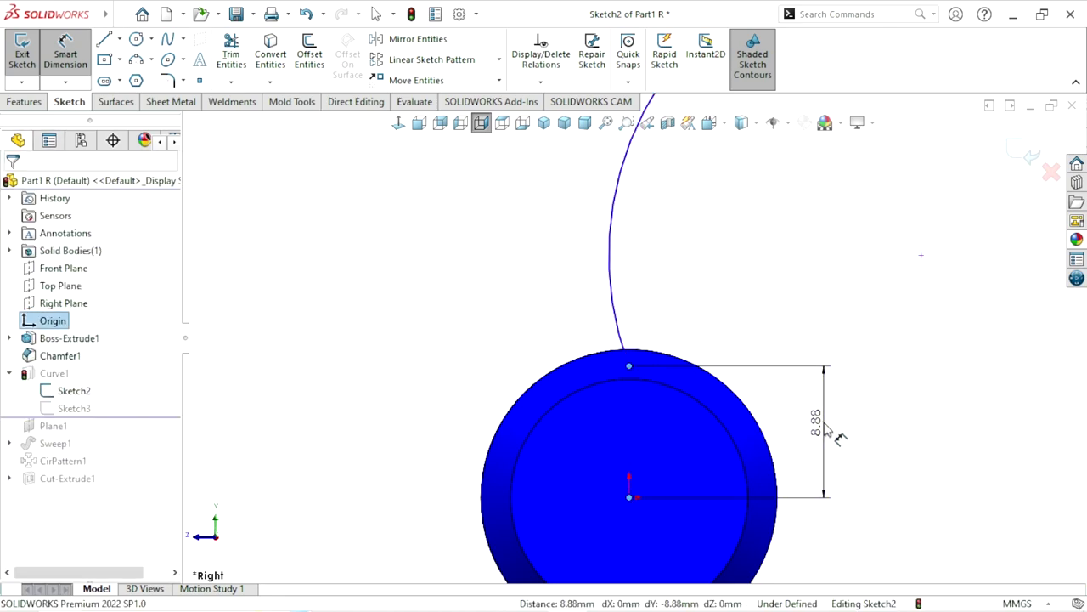
pyautogui.click(826, 428)
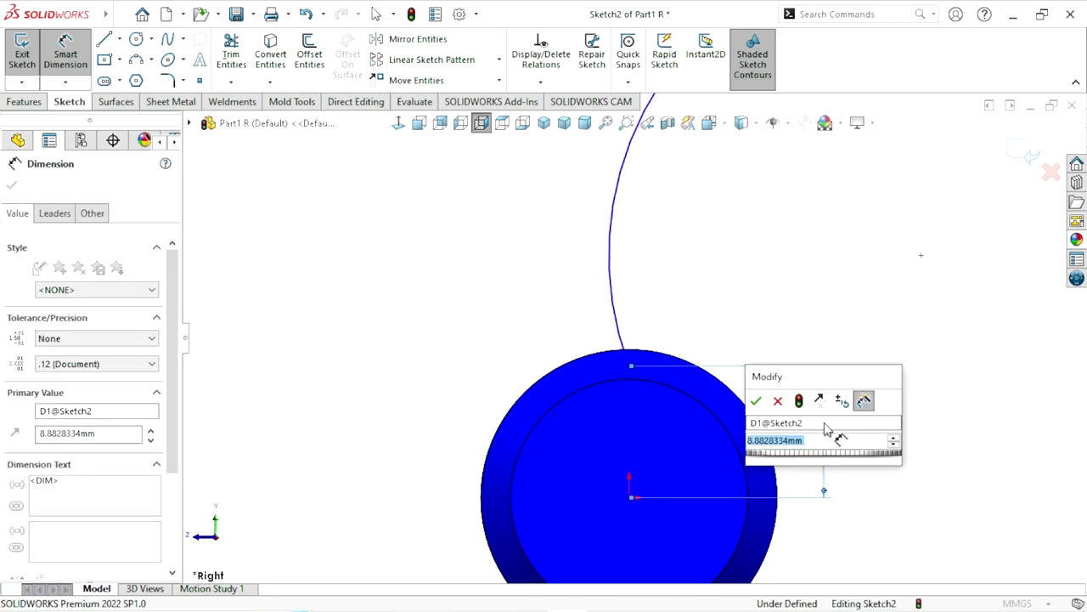
pyautogui.write('8')
pyautogui.click(756, 401)
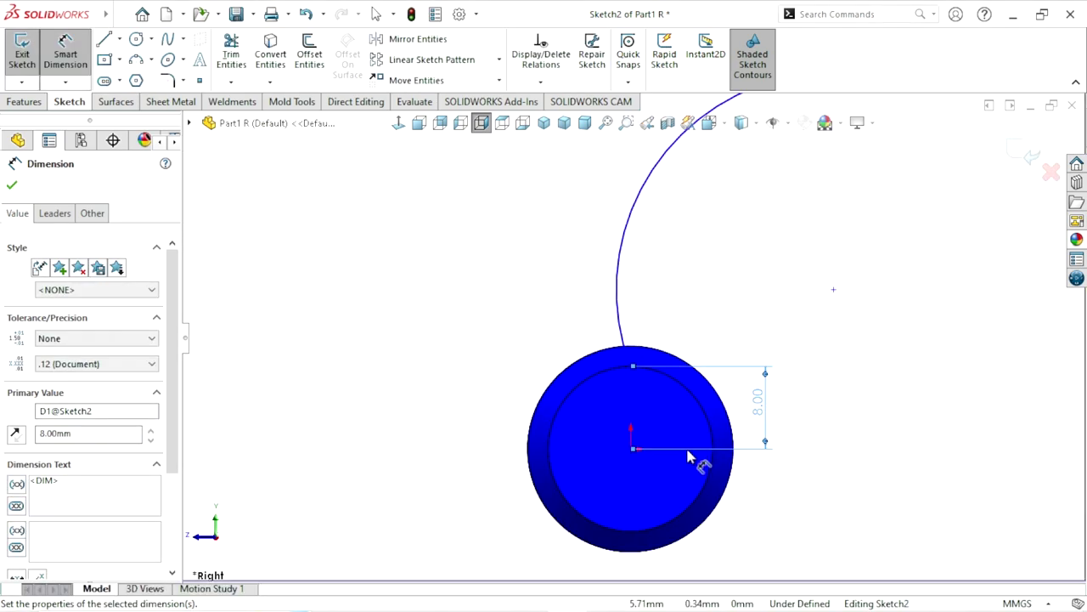
pyautogui.click(10, 185)
pyautogui.scroll(2, 651, 352)
pyautogui.scroll(-4, 646, 371)
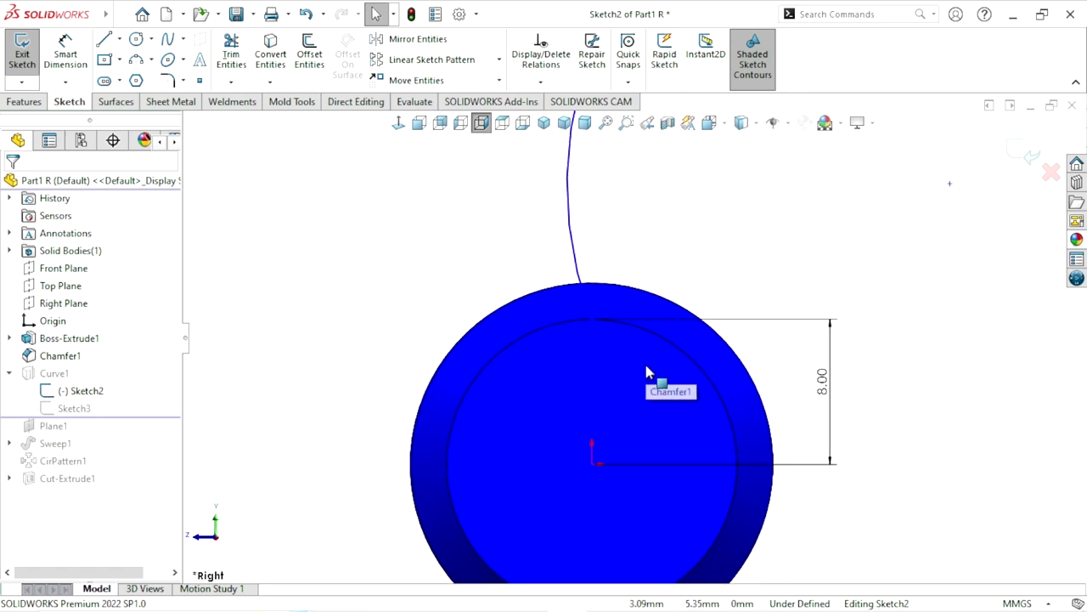
# Add a Vertical relation between the arc's start point and the origin
pyautogui.click(592, 320)
pyautogui.keyDown('ctrl'); pyautogui.click(592, 463); pyautogui.keyUp('ctrl')
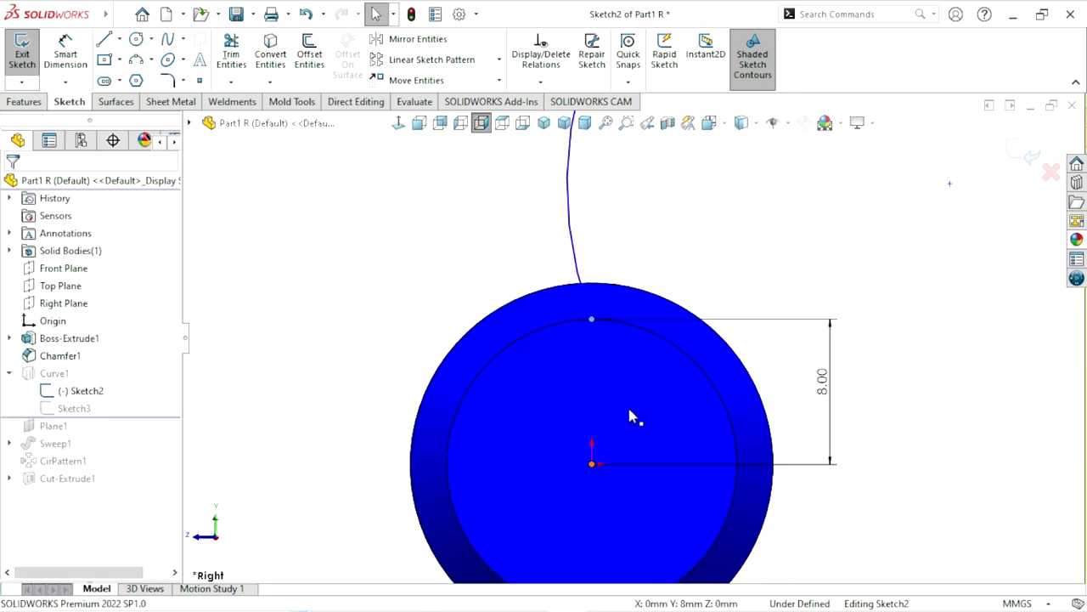
pyautogui.click(674, 393)
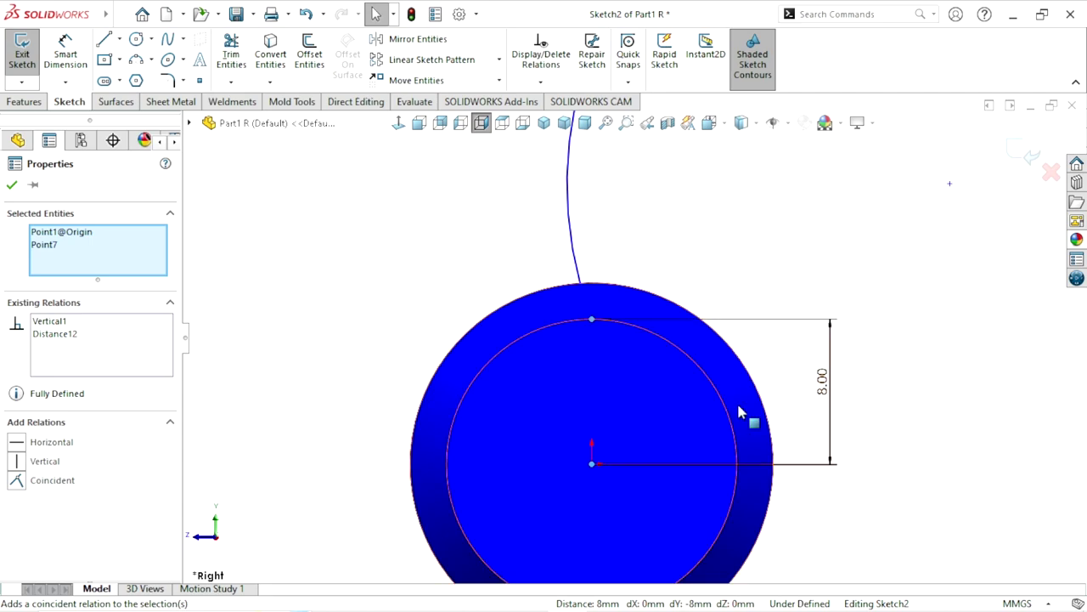
pyautogui.scroll(3, 680, 370)
pyautogui.click(13, 183)
pyautogui.scroll(2, 666, 317)
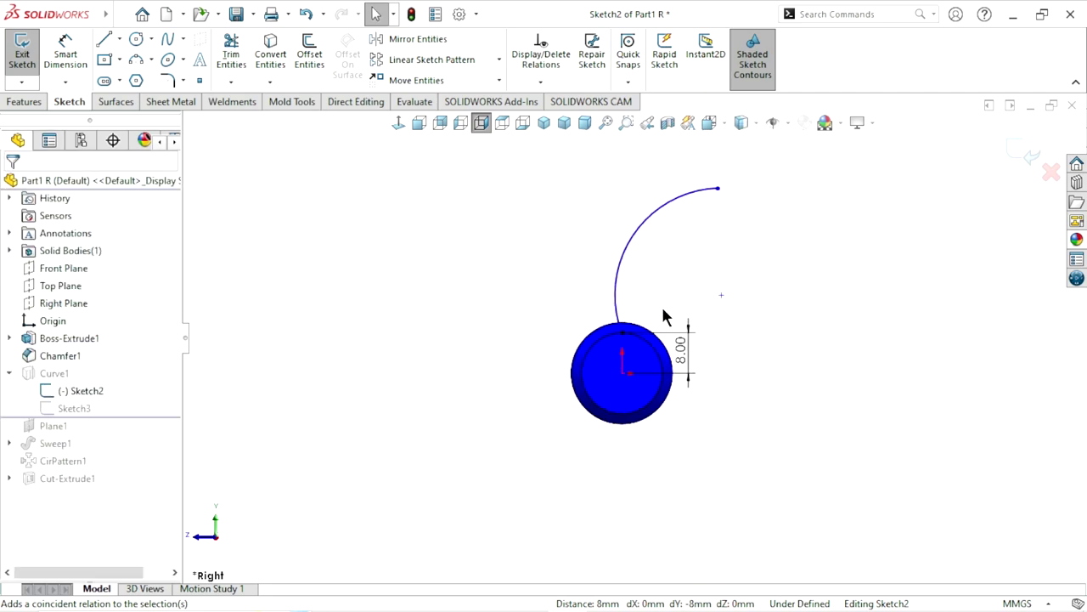
# Give the arc radius 25 mm and place its centre 18 mm horizontally from the origin
pyautogui.press('d')
pyautogui.click(634, 238)
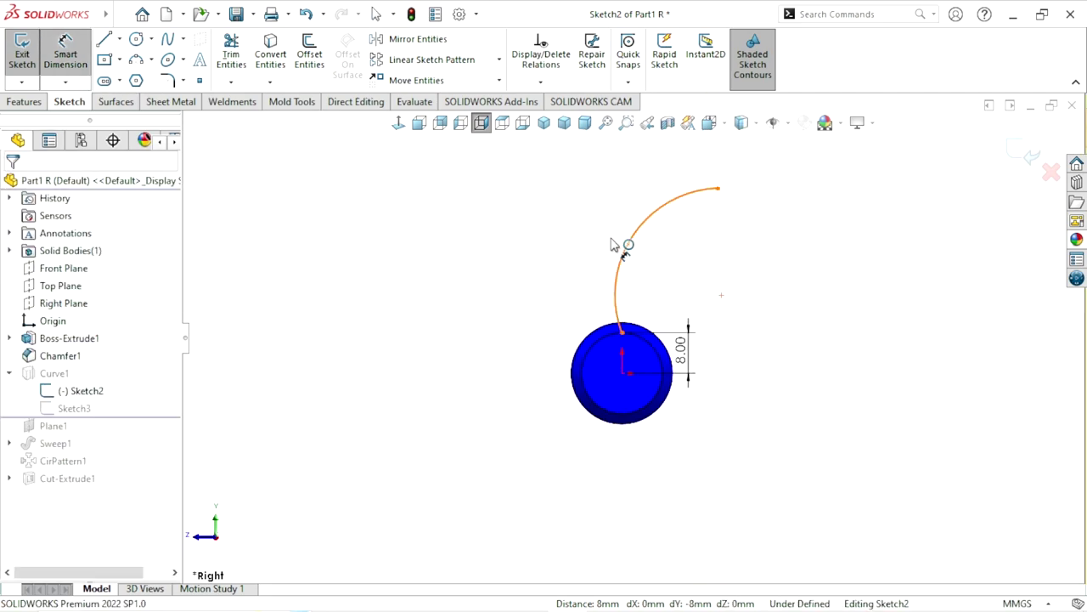
pyautogui.click(538, 239)
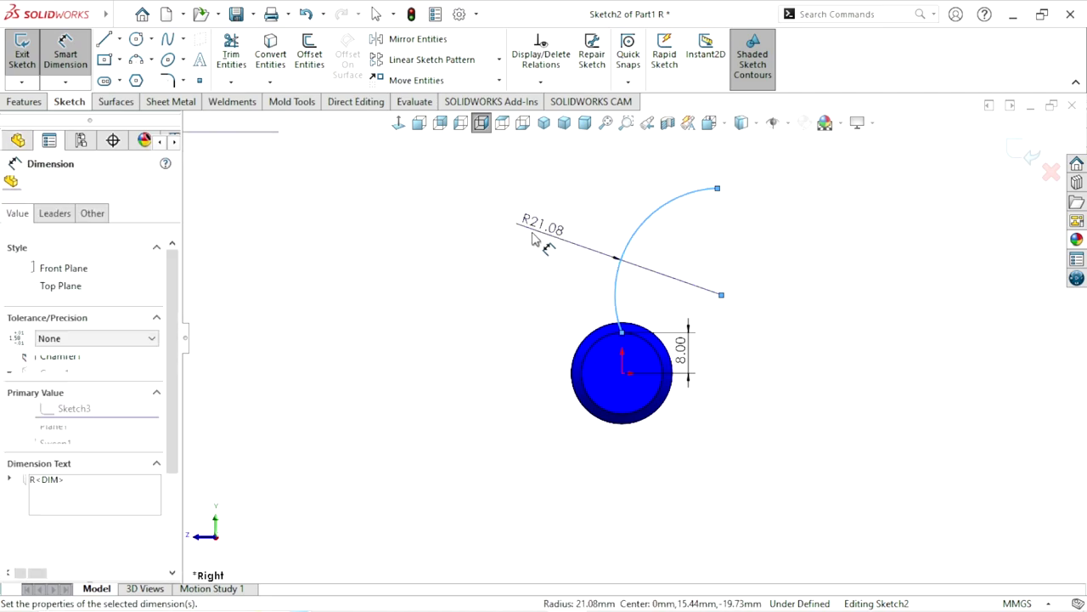
pyautogui.write('25')
pyautogui.click(473, 211)
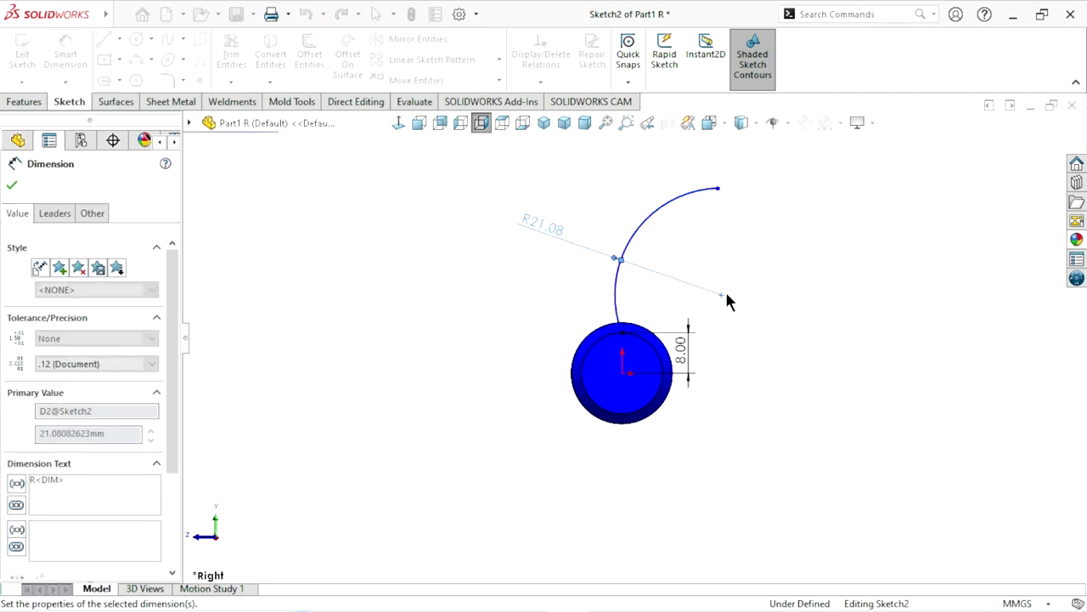
pyautogui.click(741, 289)
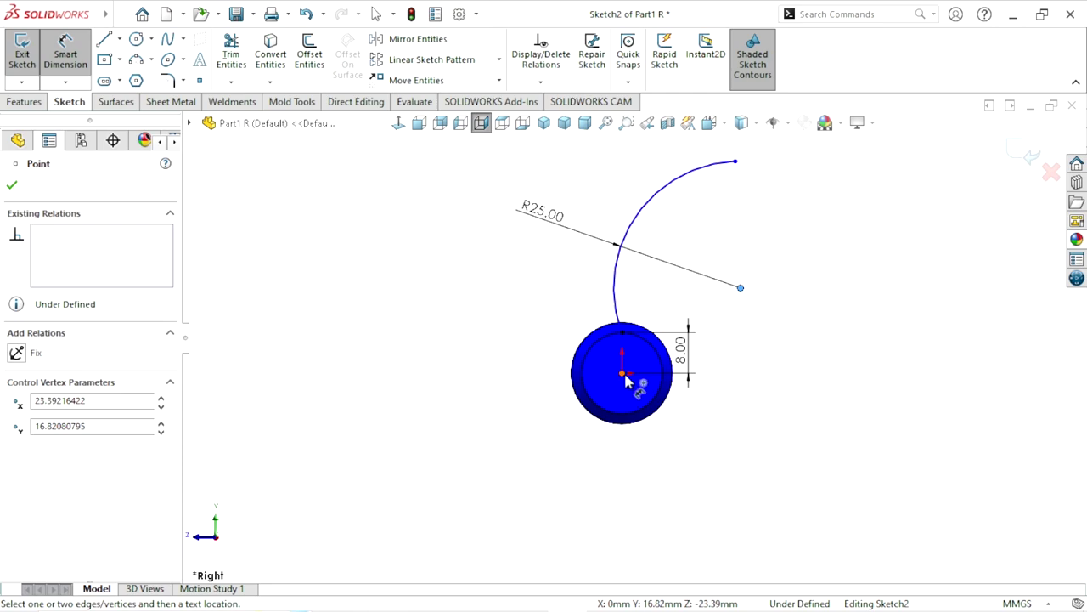
pyautogui.click(624, 377)
pyautogui.click(659, 466)
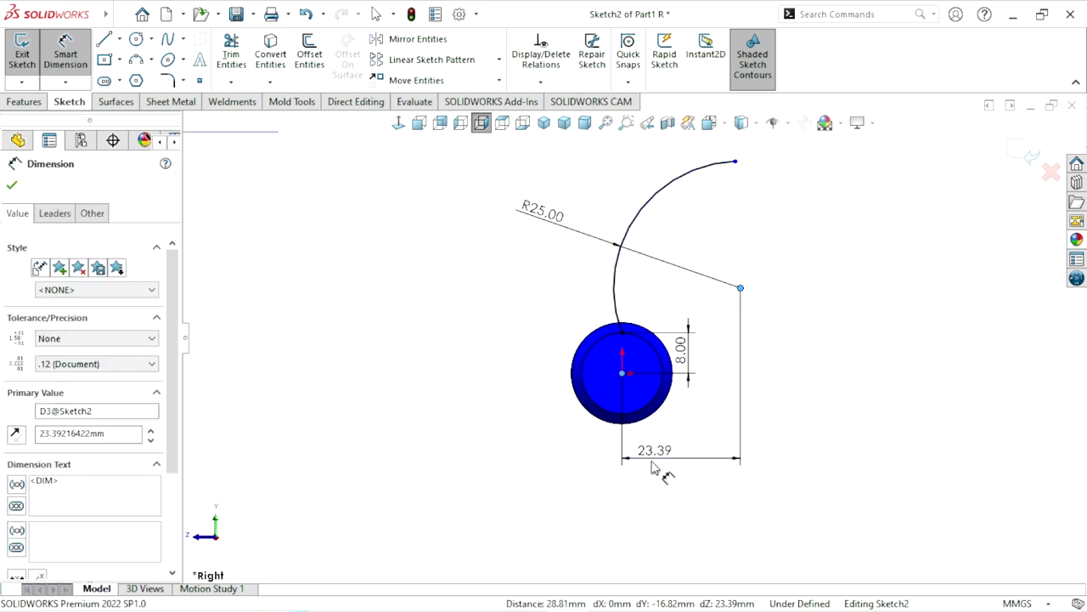
pyautogui.write('18')
pyautogui.click(587, 437)
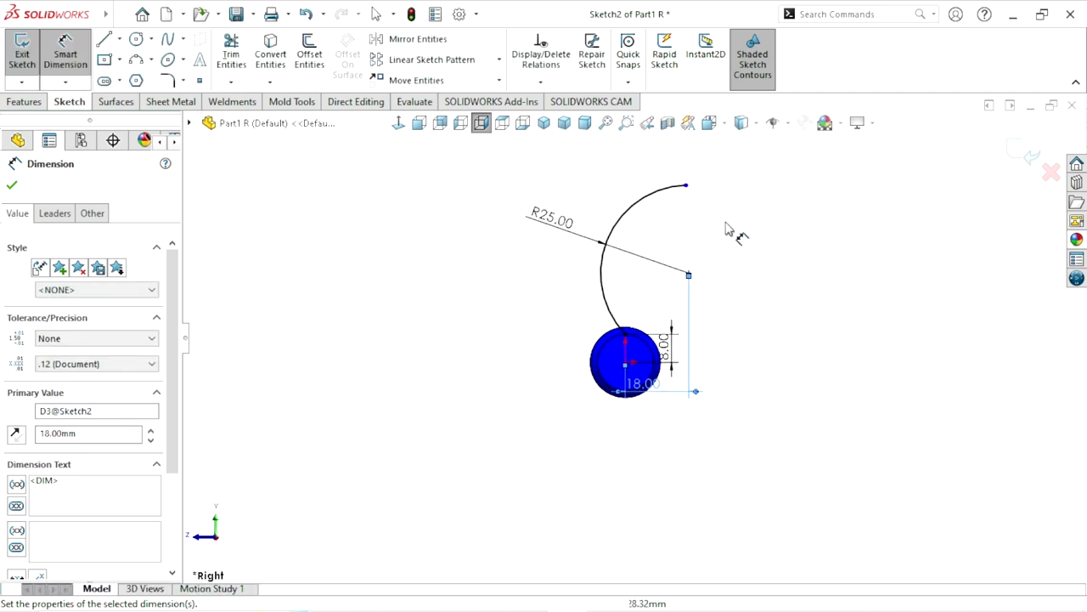
# Dimension the arc's upper end point 23 mm horizontally from the origin
pyautogui.click(686, 185)
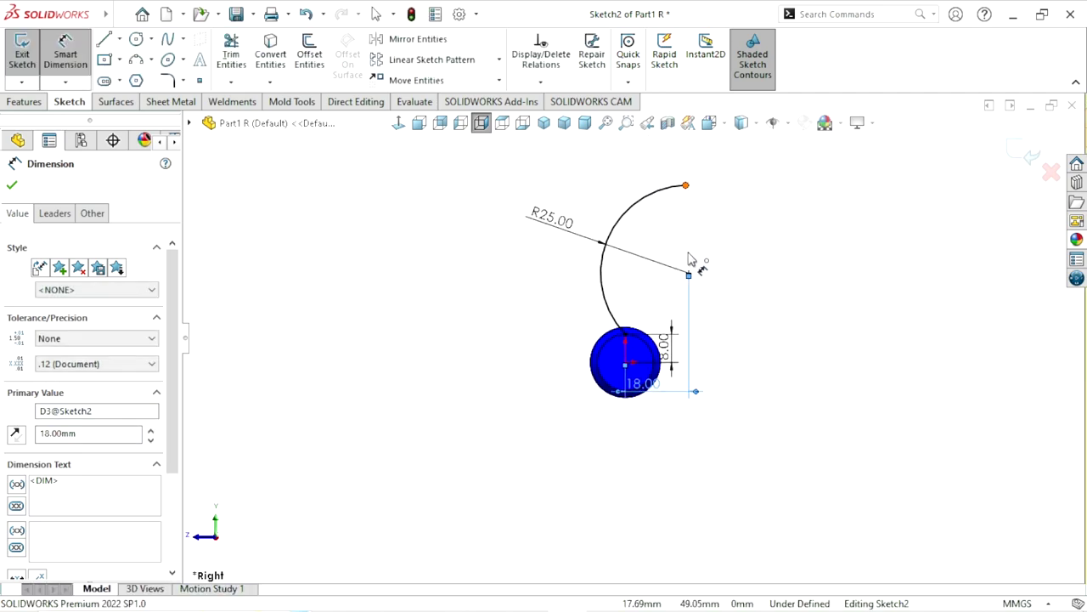
pyautogui.click(626, 364)
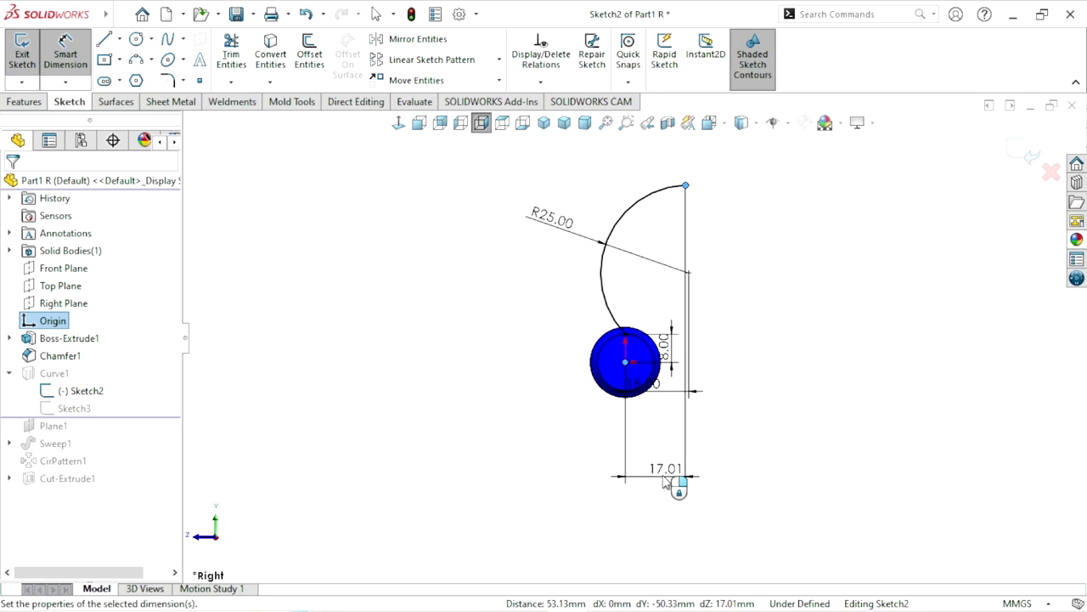
pyautogui.click(665, 477)
pyautogui.click(601, 453)
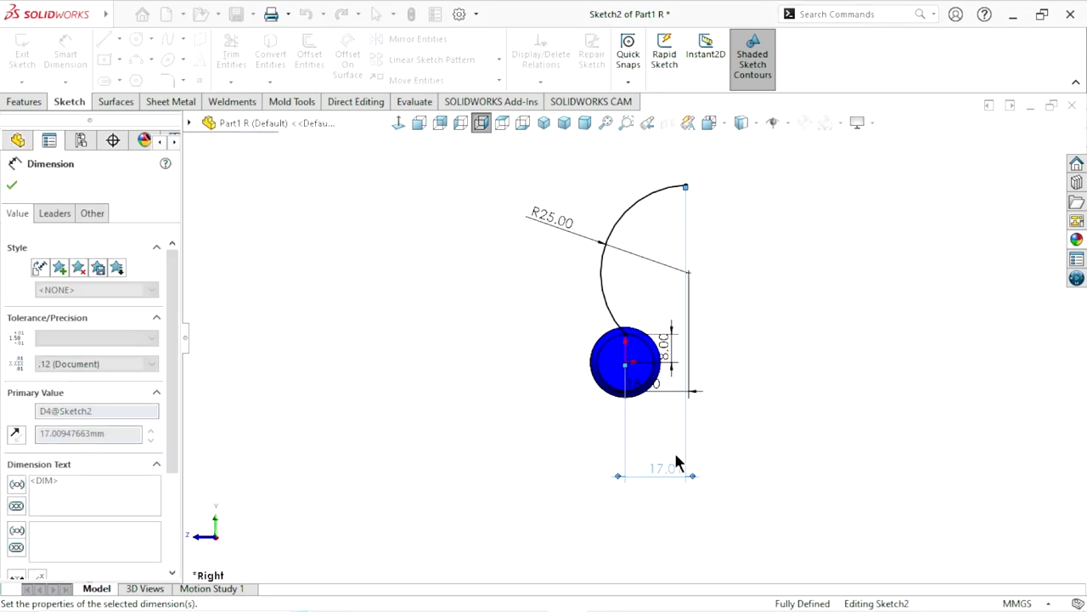
pyautogui.scroll(3, 637, 446)
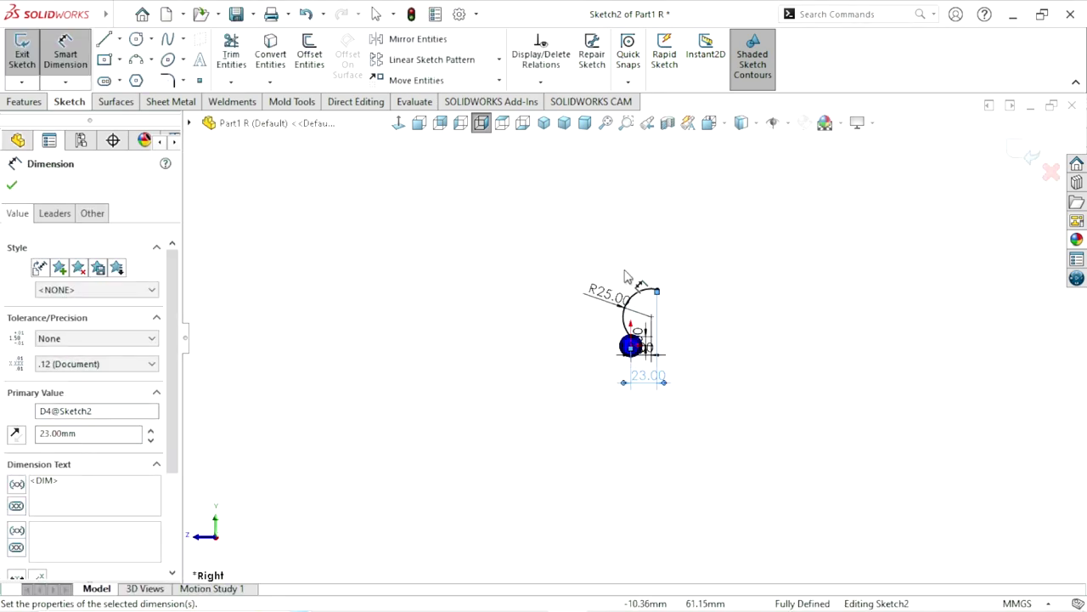
pyautogui.scroll(-1, 633, 255)
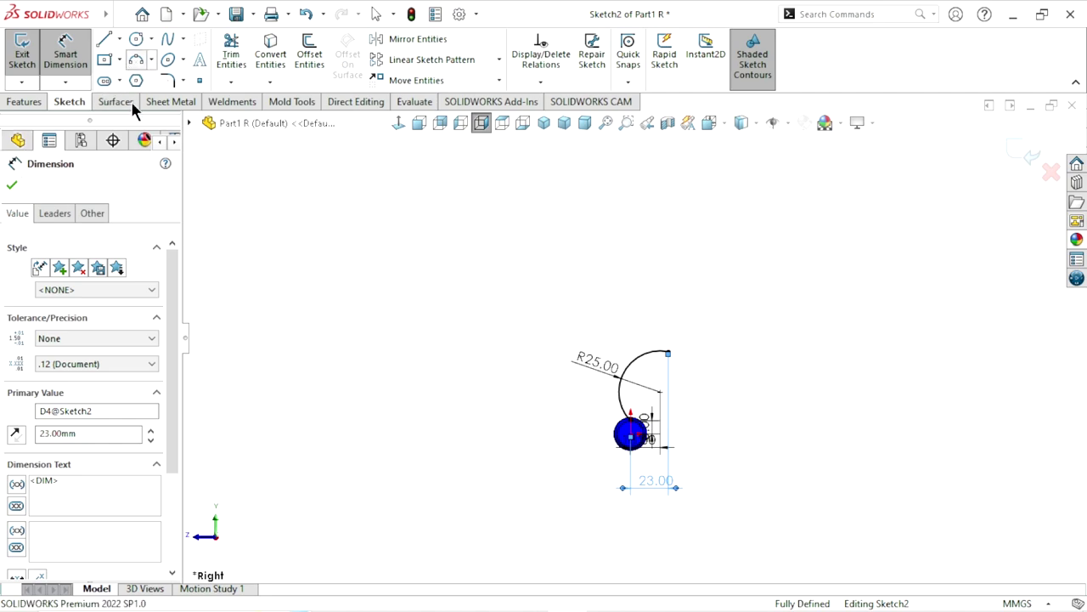
pyautogui.click(136, 59)
pyautogui.scroll(-1, 652, 353)
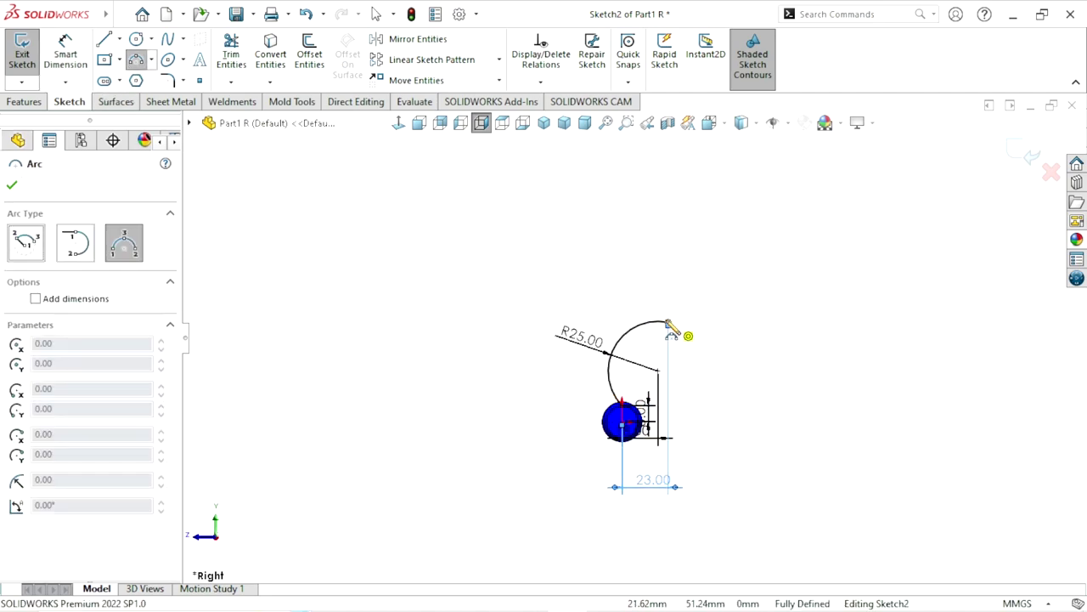
# Draw a second, larger three-point arc continuing from the first arc's end
pyautogui.click(670, 322)
pyautogui.click(525, 213)
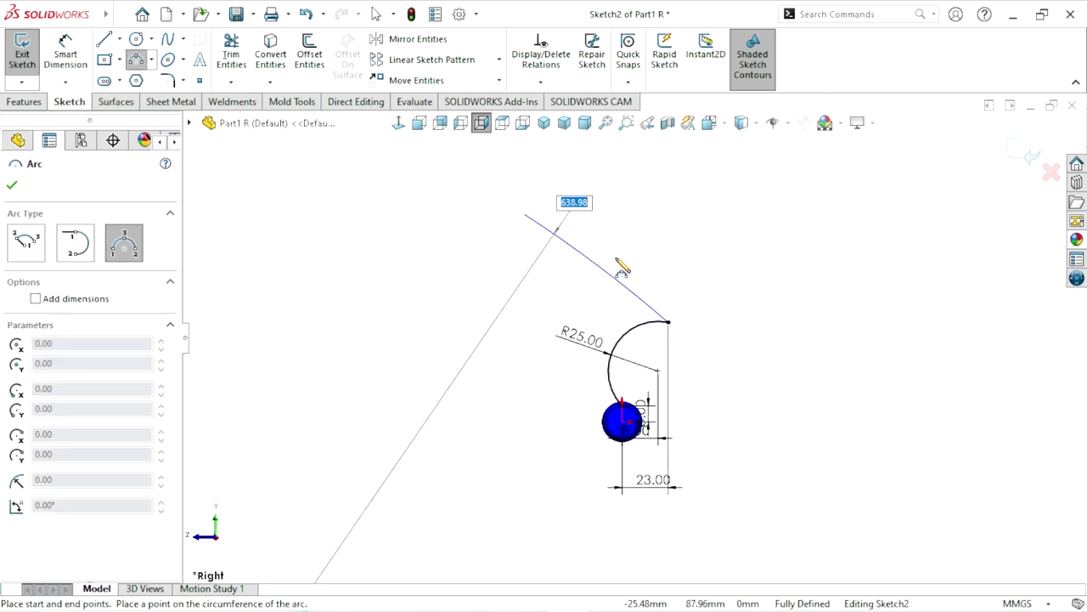
pyautogui.click(677, 255)
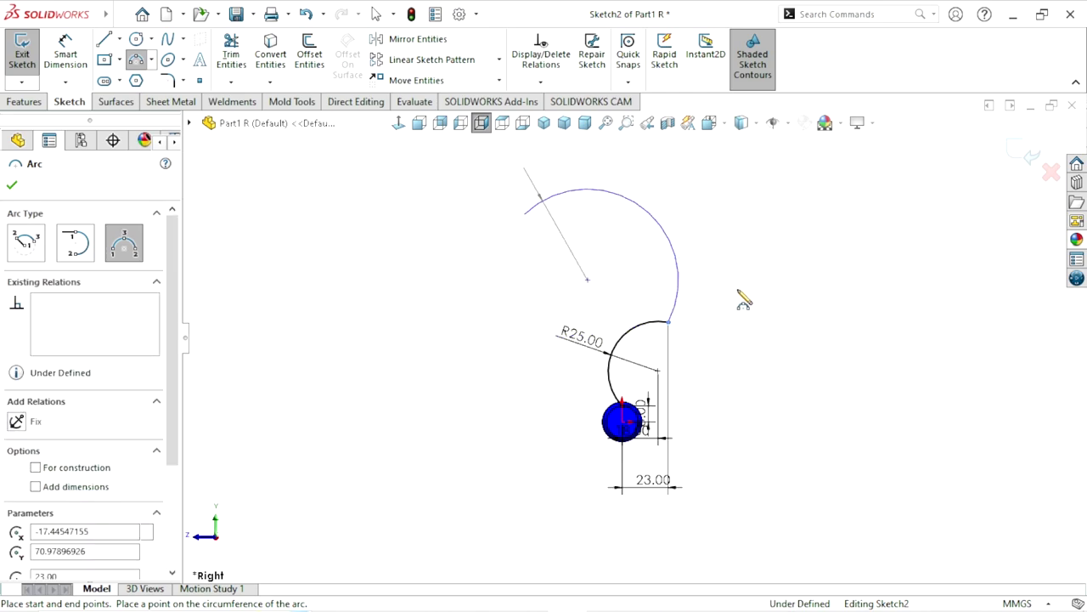
pyautogui.rightClick(751, 307)
pyautogui.click(762, 314)
pyautogui.scroll(2, 684, 410)
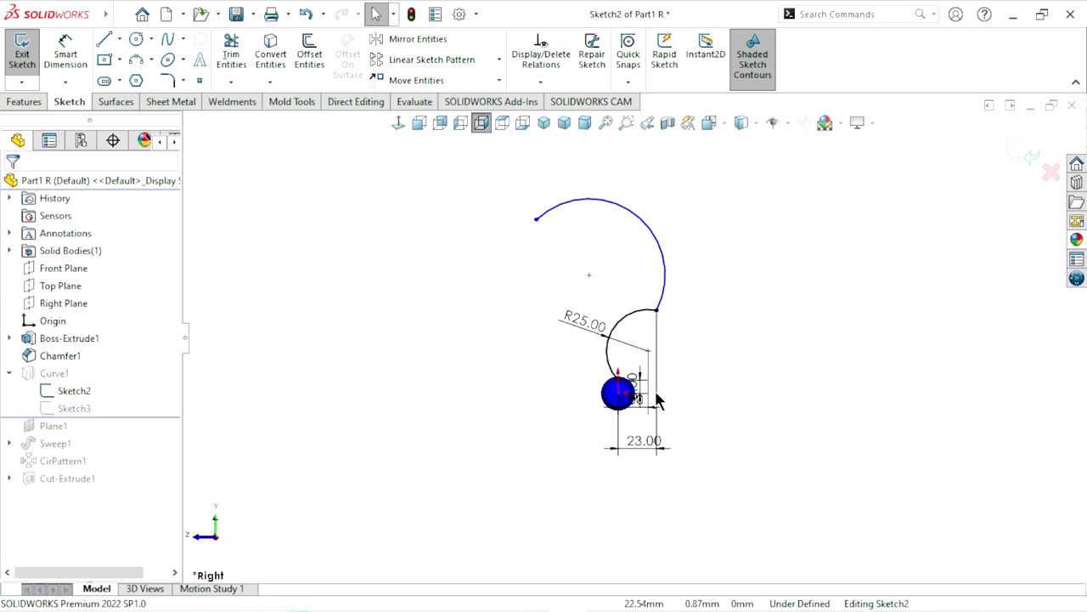
# Dimension the new arc's centre 11.54 mm horizontally from the origin
pyautogui.click(71, 62)
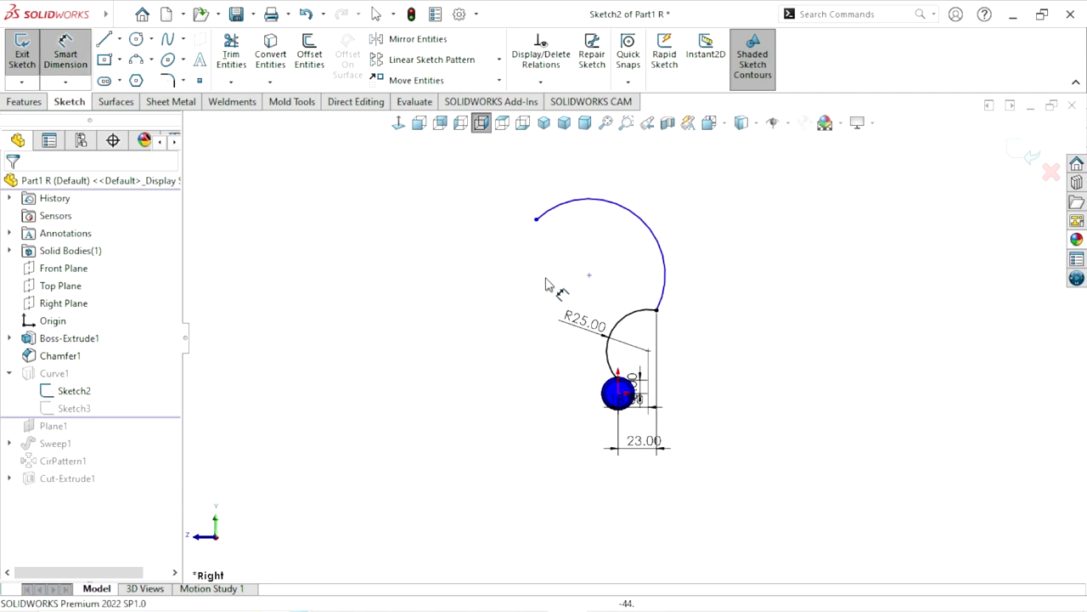
pyautogui.click(590, 277)
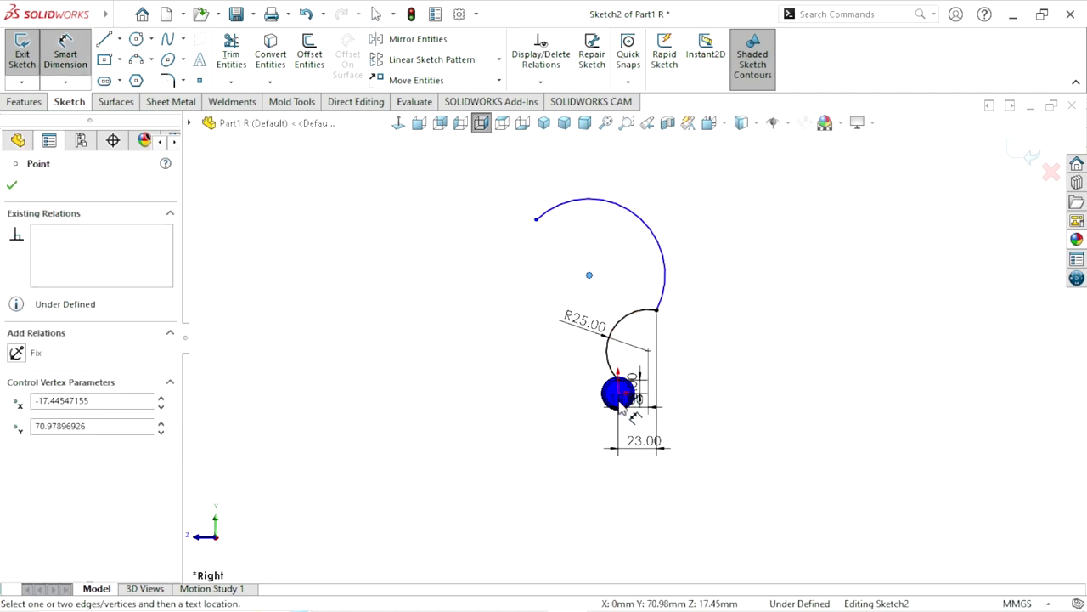
pyautogui.click(619, 393)
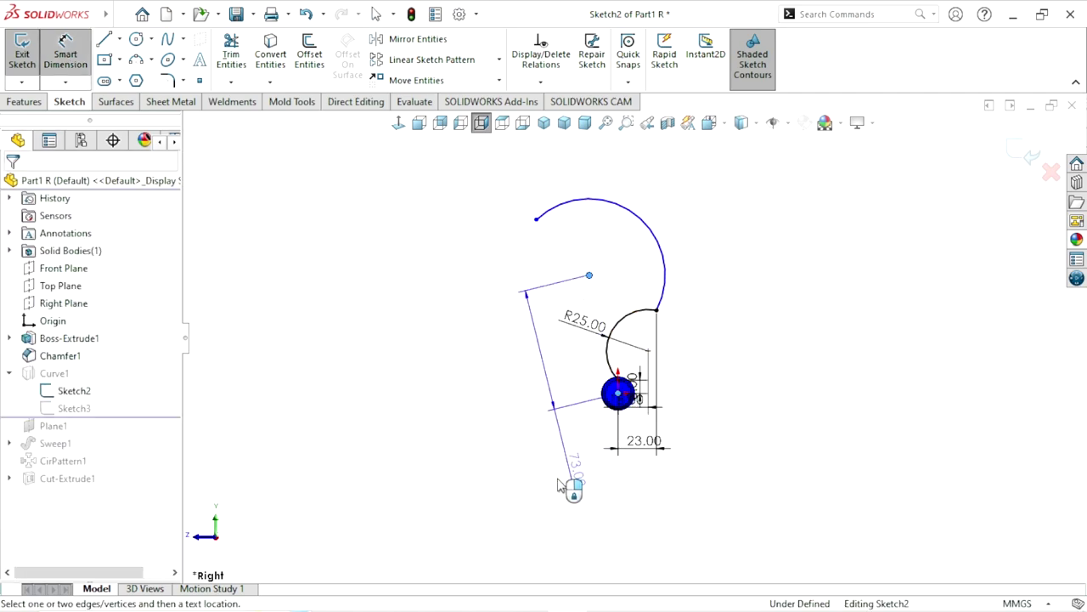
pyautogui.click(613, 521)
pyautogui.write('11')
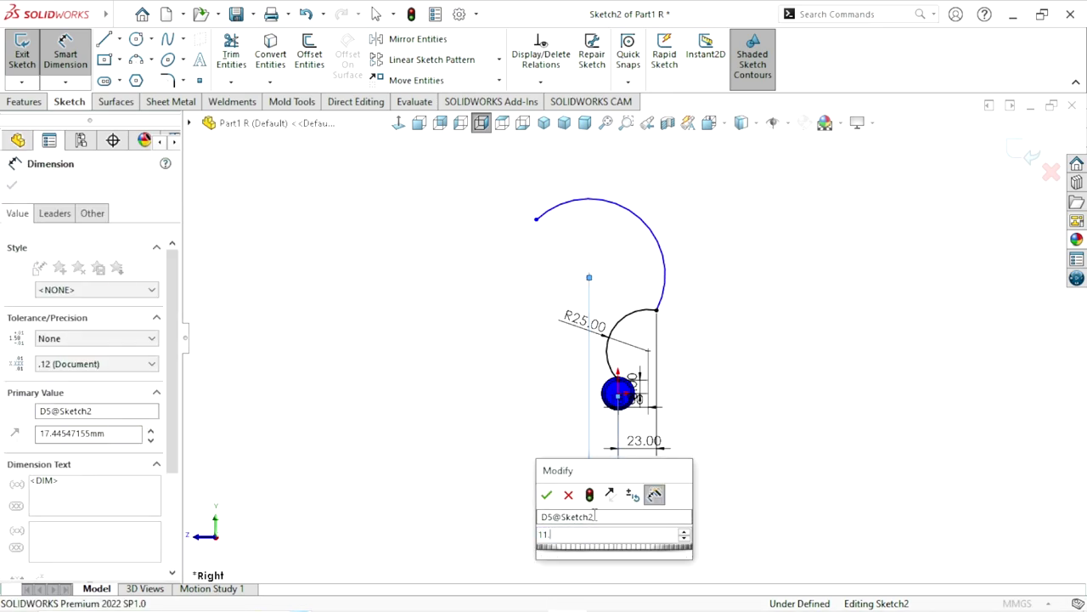
pyautogui.write('.54')
pyautogui.click(547, 495)
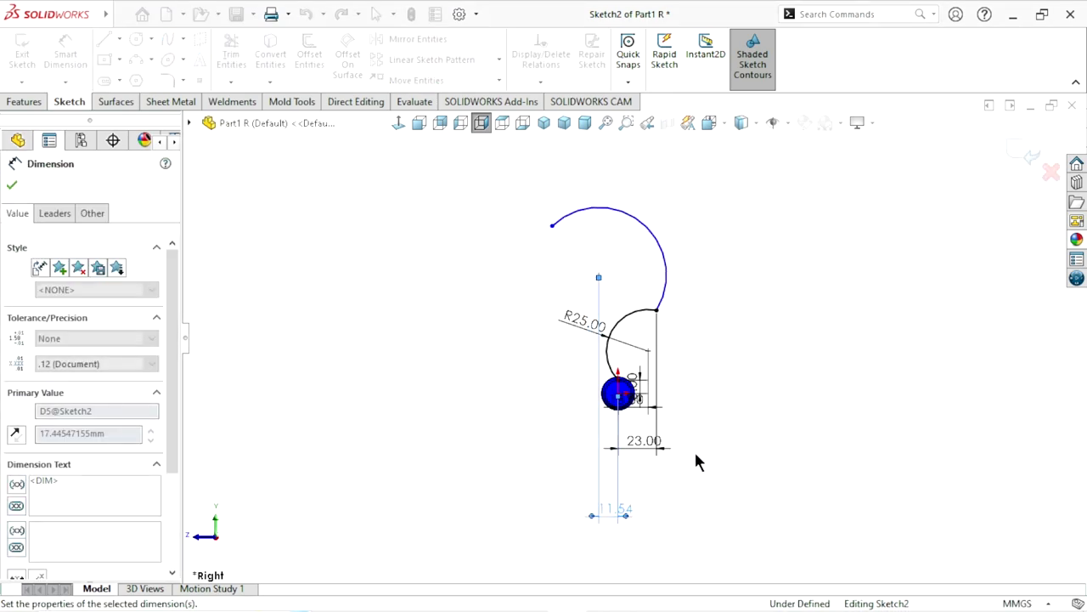
pyautogui.scroll(-2, 629, 295)
pyautogui.scroll(1, 645, 323)
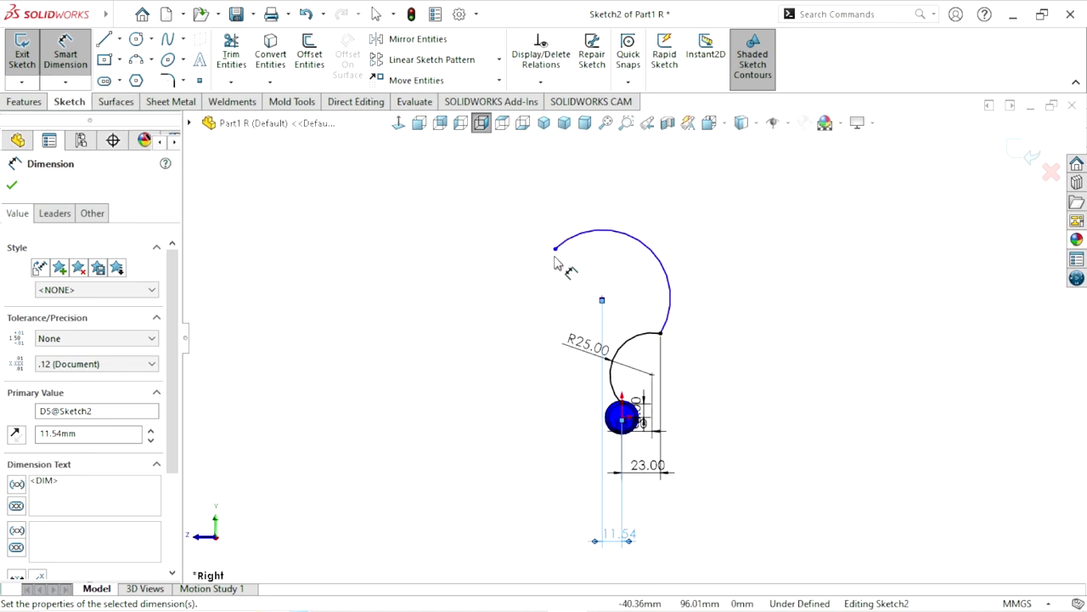
# Set a 30 mm vertical distance between the outer arc's two end points
pyautogui.click(656, 336)
pyautogui.click(555, 248)
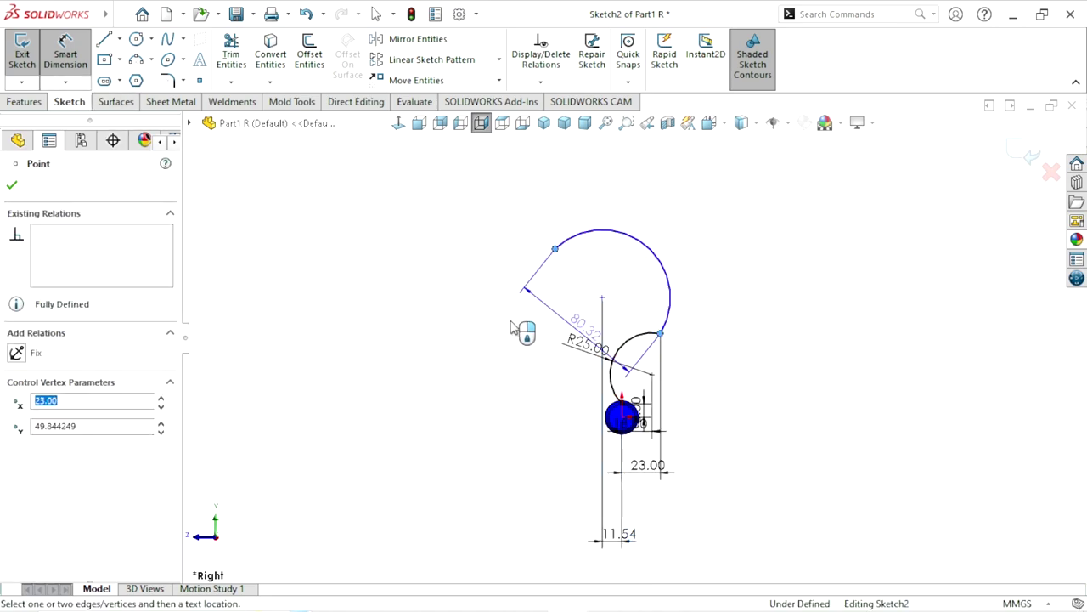
pyautogui.click(507, 324)
pyautogui.click(515, 325)
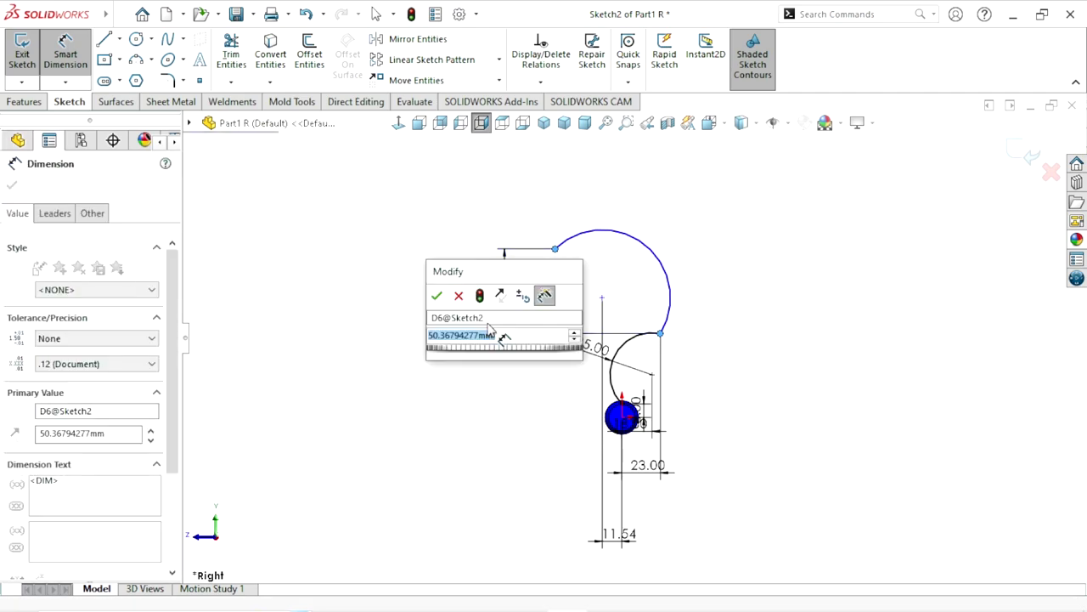
pyautogui.write('30')
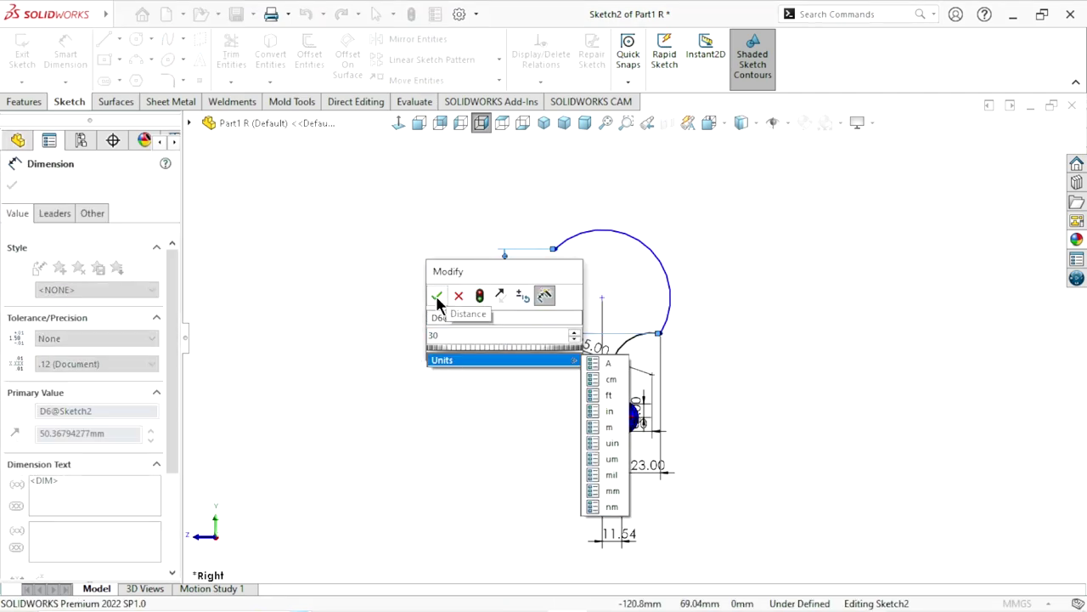
pyautogui.click(437, 295)
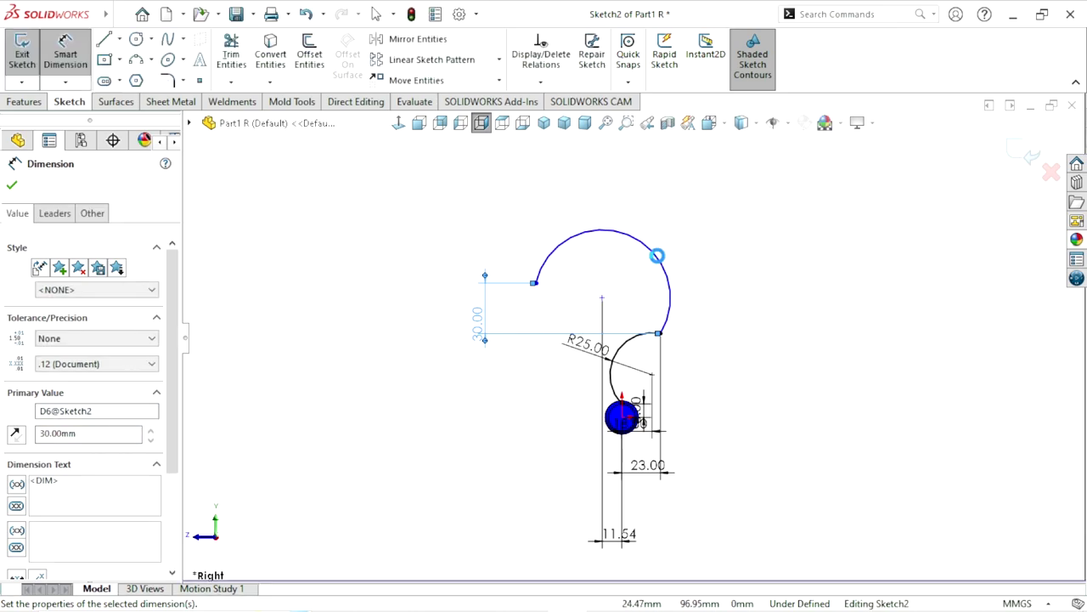
# Set the outer arc's radius to 35 mm
pyautogui.click(656, 256)
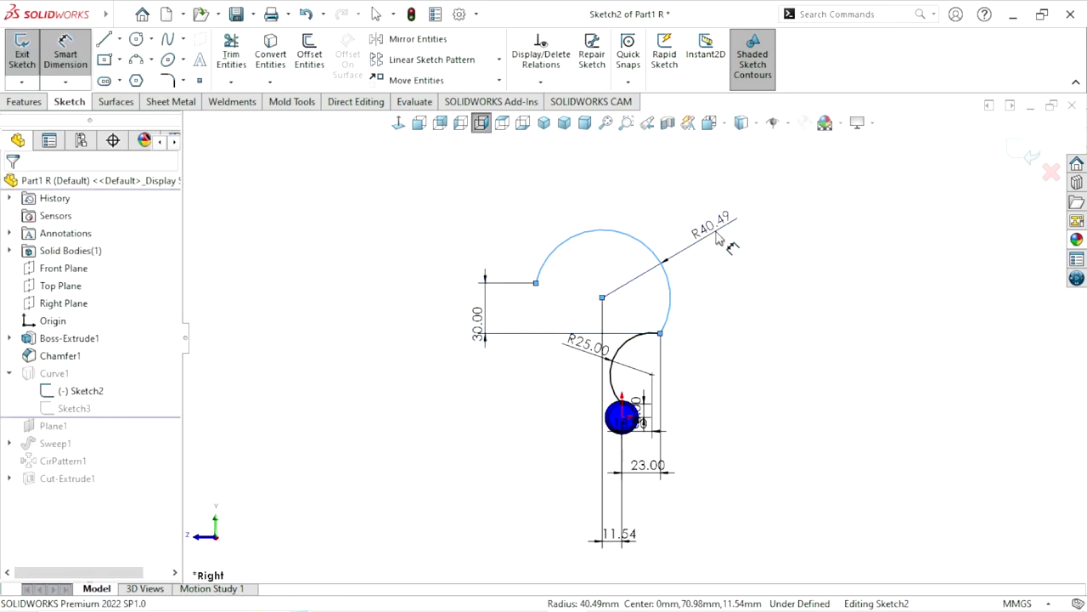
pyautogui.click(712, 248)
pyautogui.write('35')
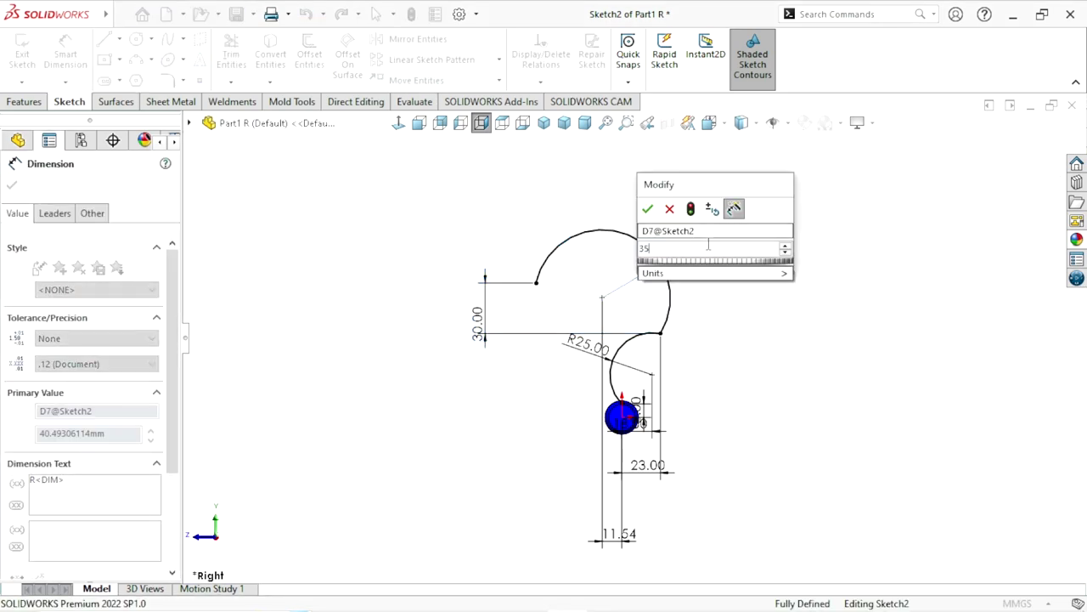
pyautogui.click(647, 208)
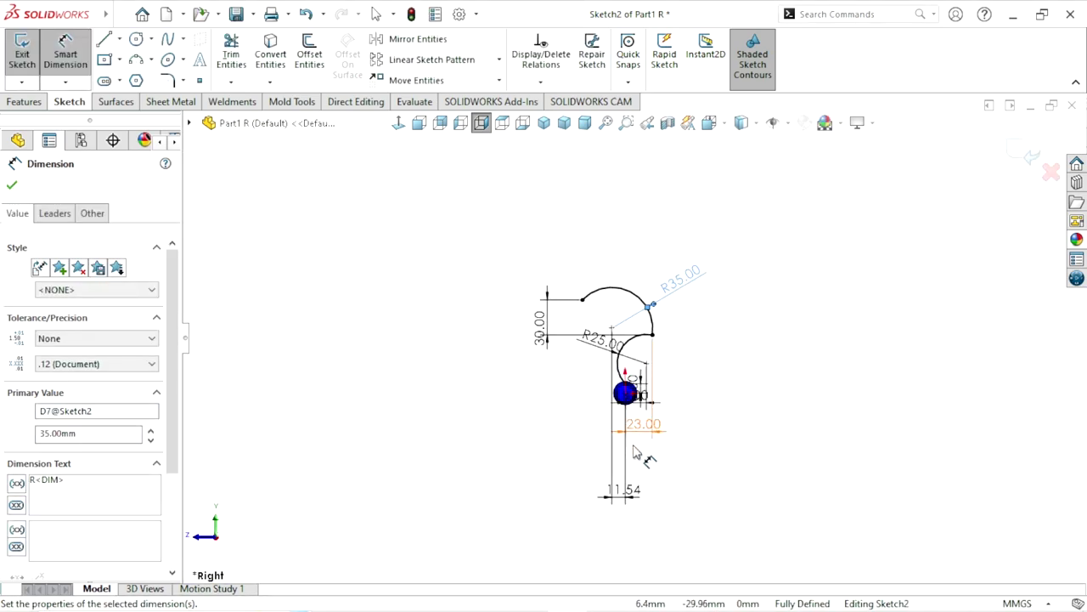
pyautogui.scroll(-2, 655, 399)
pyautogui.scroll(1, 633, 343)
pyautogui.scroll(-1, 731, 374)
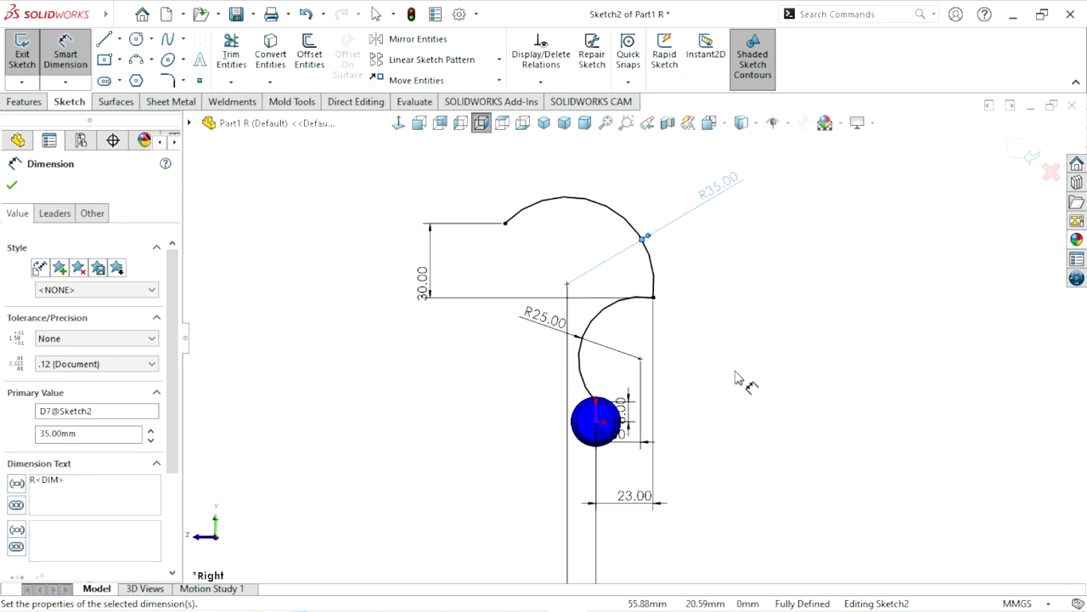
pyautogui.click(740, 378)
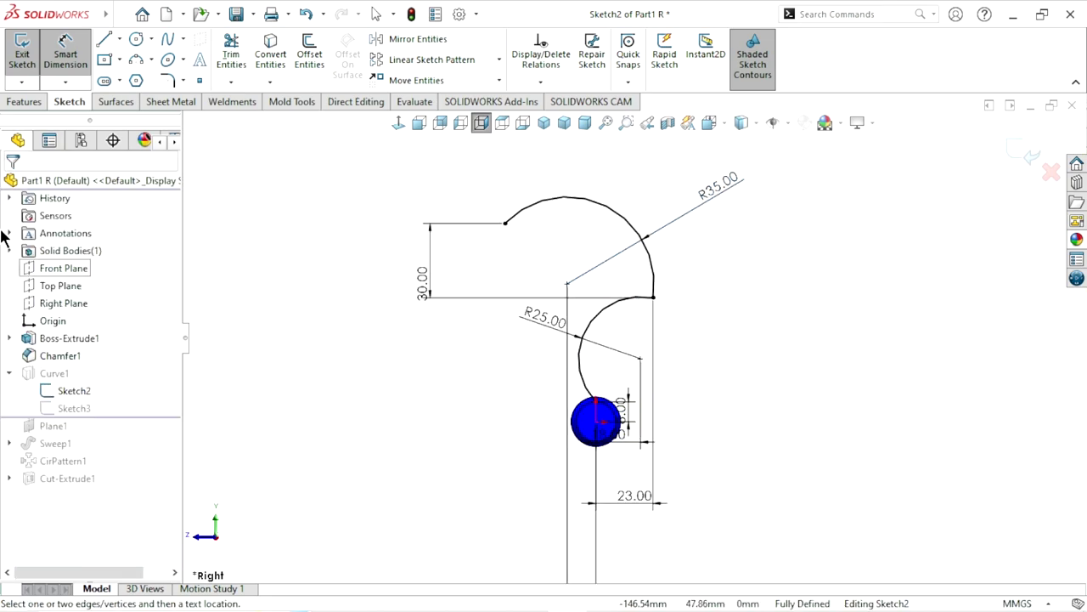
# Exit Sketch2 and edit the Curve1 projection feature in isometric view
pyautogui.click(1017, 163)
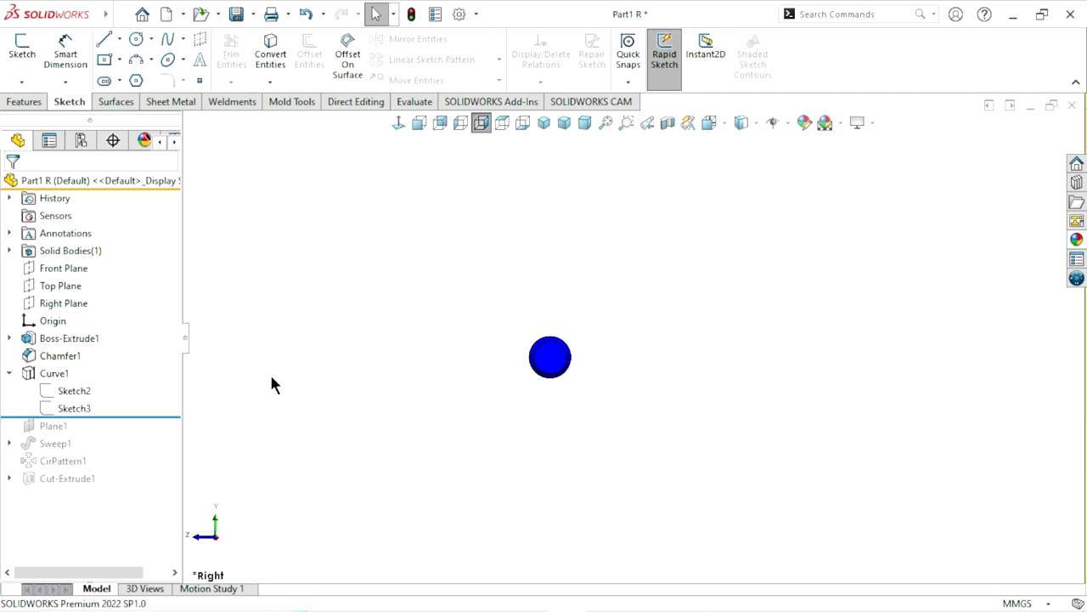
pyautogui.click(60, 376)
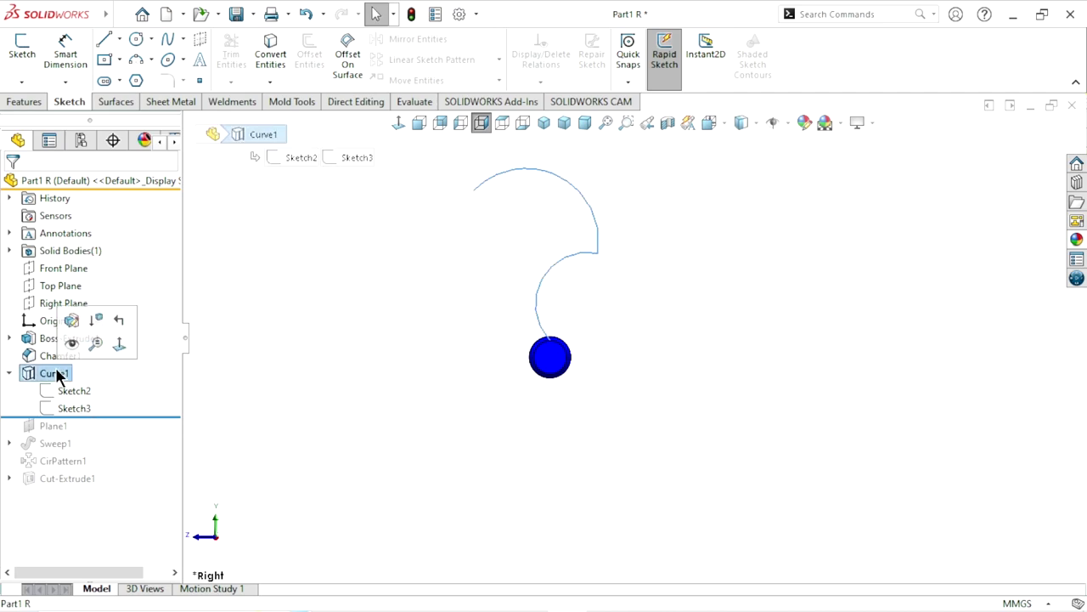
pyautogui.click(96, 321)
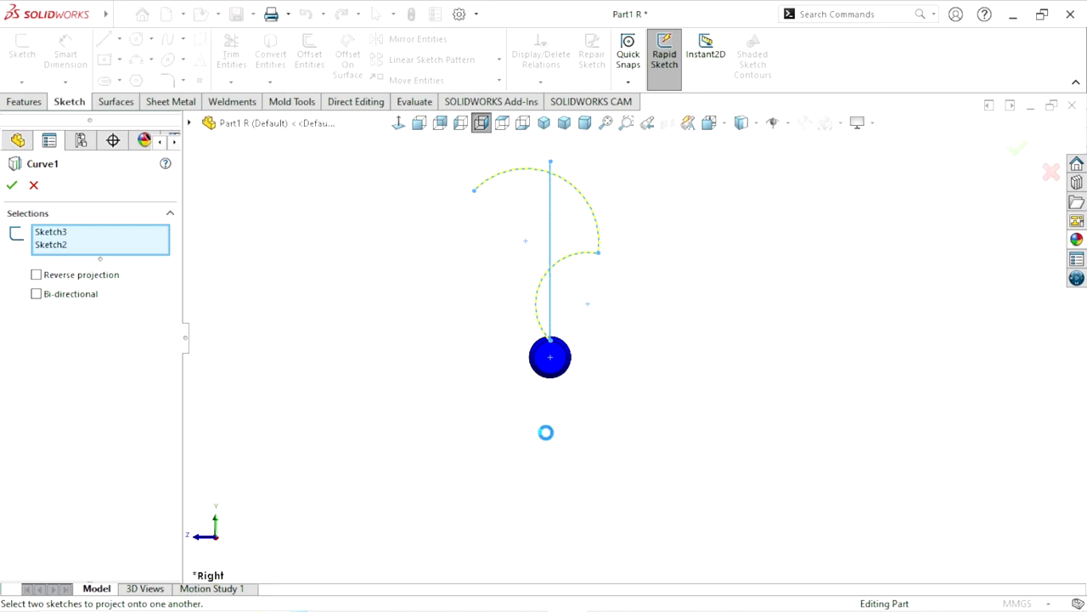
pyautogui.hotkey('ctrl', '7')
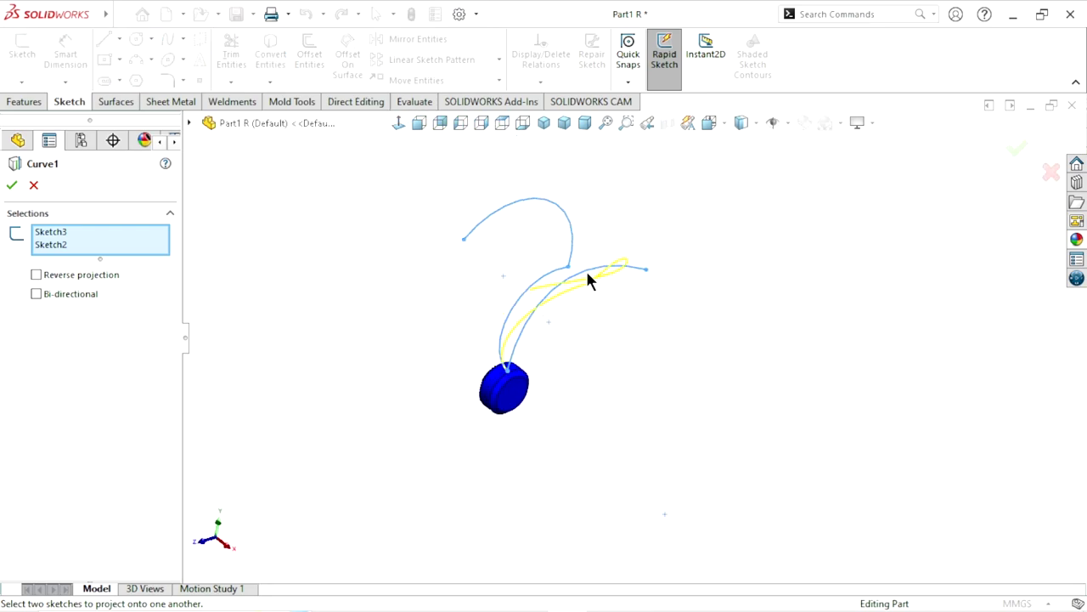
# Reset Curve1's selections to Sketch2 and Sketch3 and confirm the projection
pyautogui.rightClick(85, 245)
pyautogui.click(116, 249)
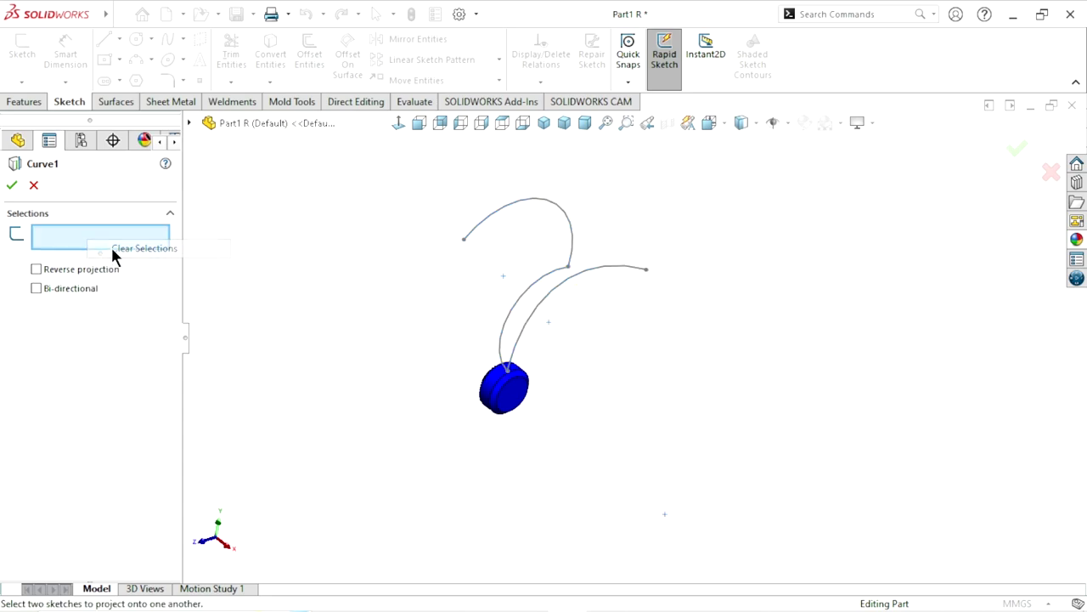
pyautogui.scroll(-2, 632, 311)
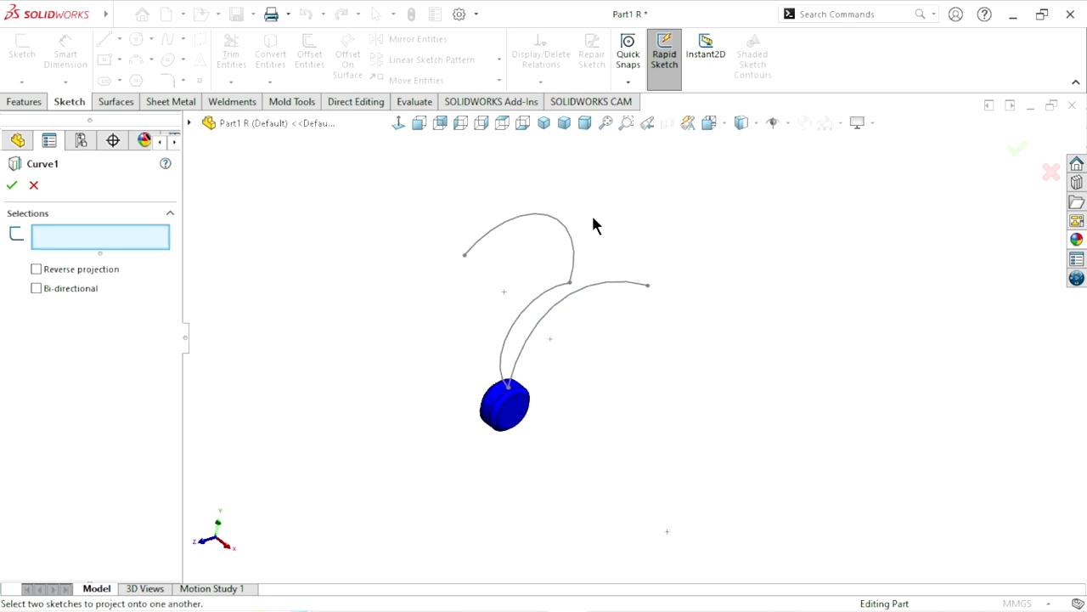
pyautogui.click(544, 225)
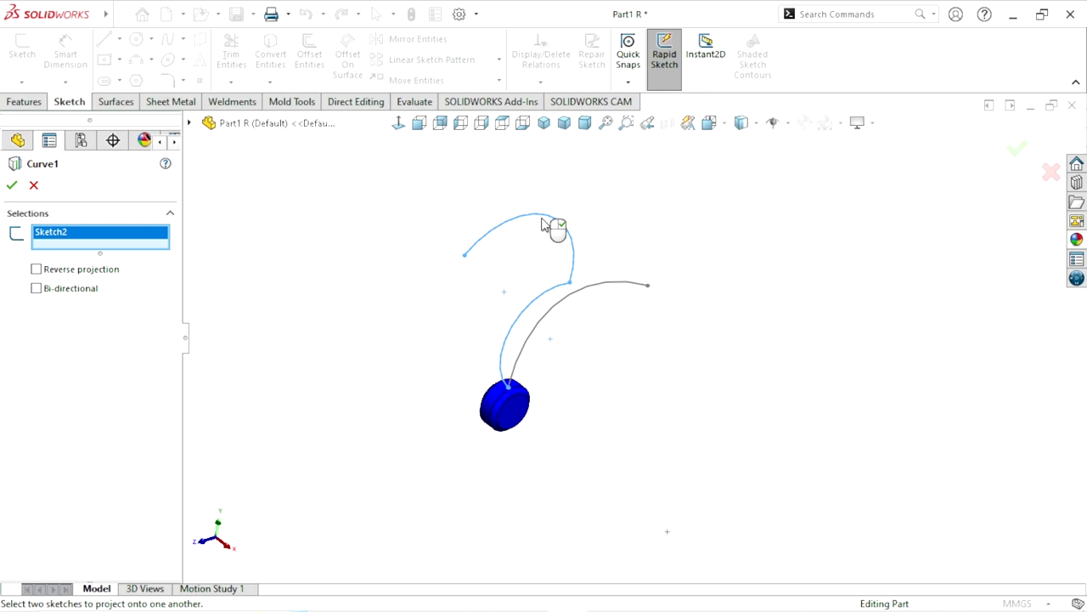
pyautogui.click(618, 287)
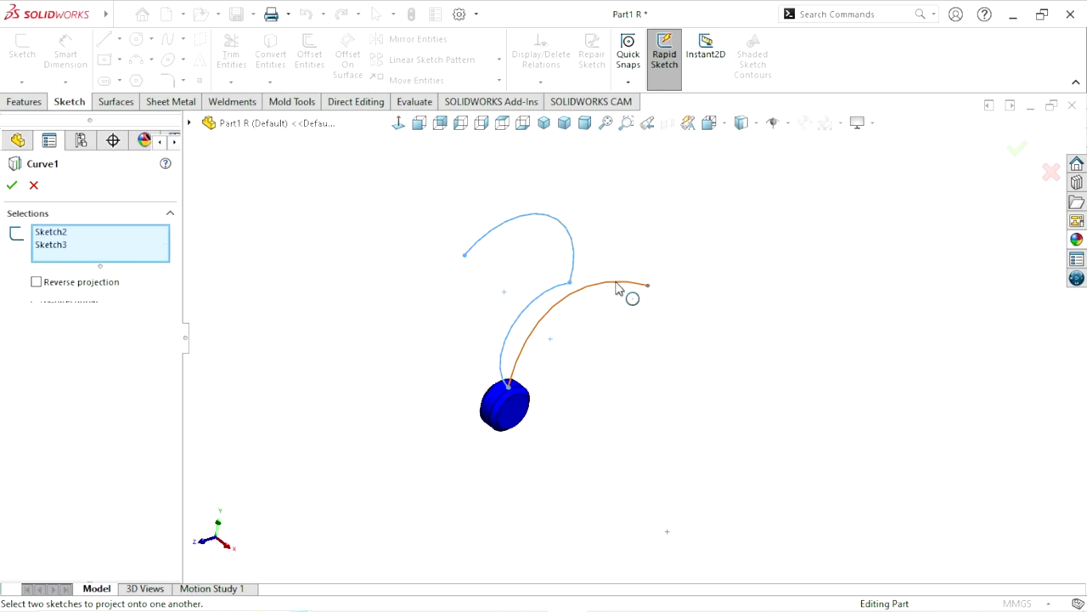
pyautogui.click(12, 186)
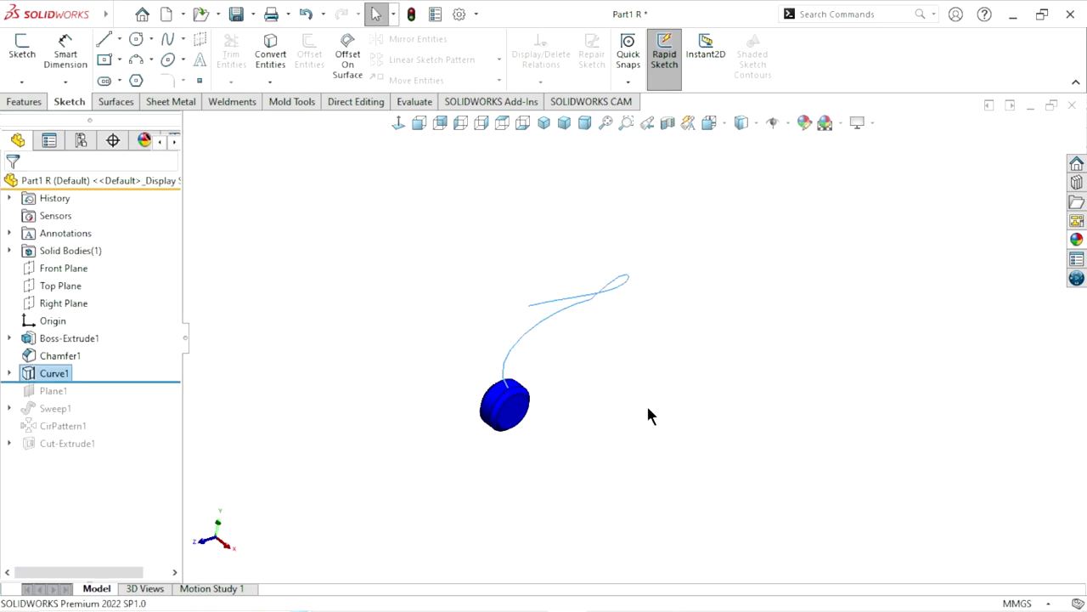
# Roll the feature history forward past Curve1 so Plane1 is included
pyautogui.moveTo(647, 403); pyautogui.dragTo(620, 357, button='middle')
pyautogui.scroll(-2, 655, 365)
pyautogui.click(657, 371)
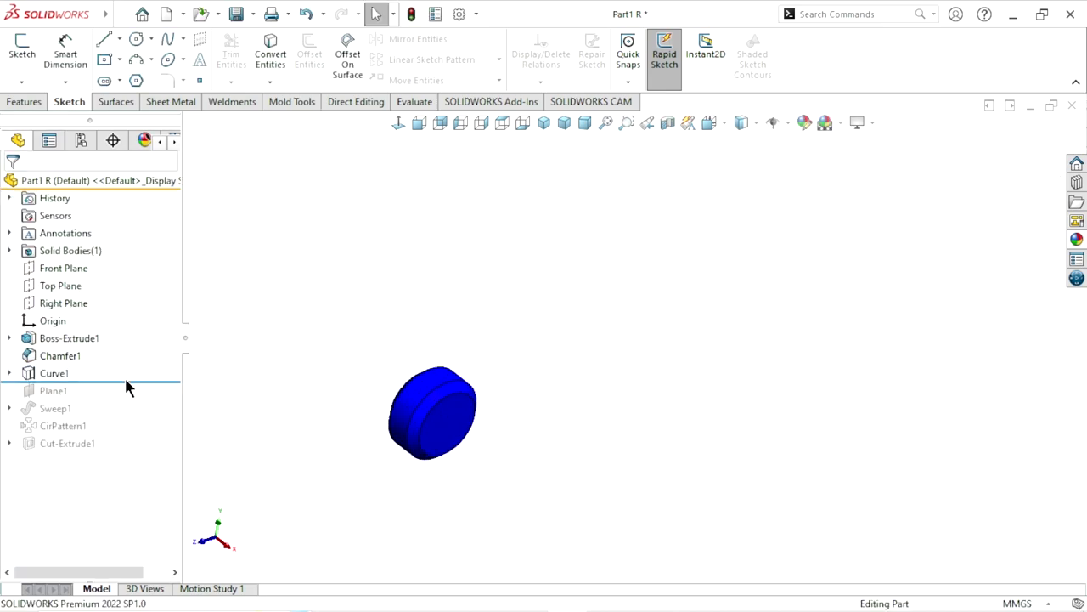
pyautogui.click(124, 380)
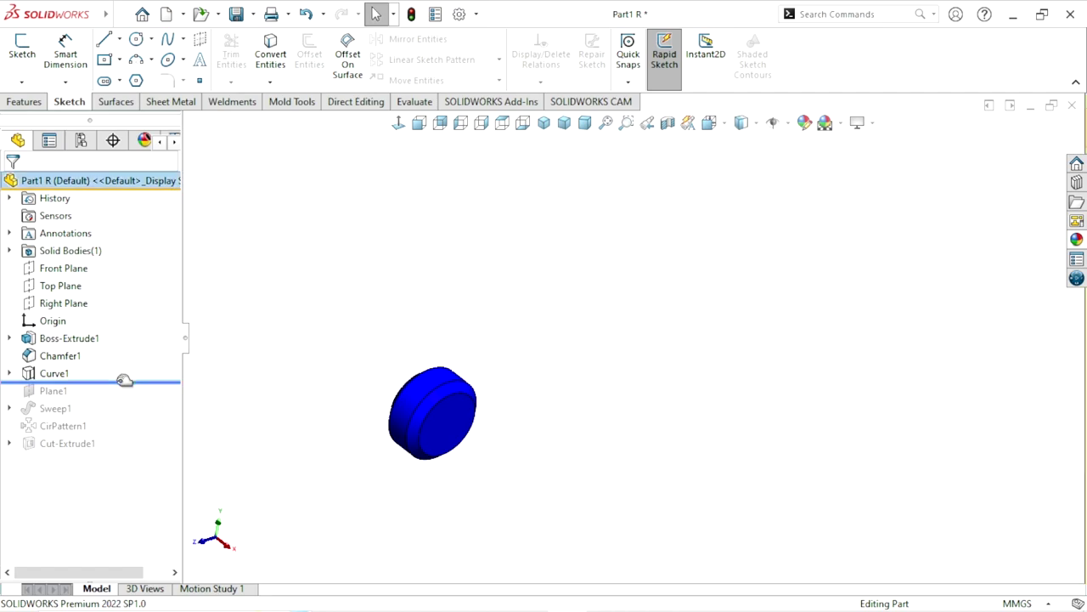
pyautogui.moveTo(125, 388); pyautogui.dragTo(125, 391)
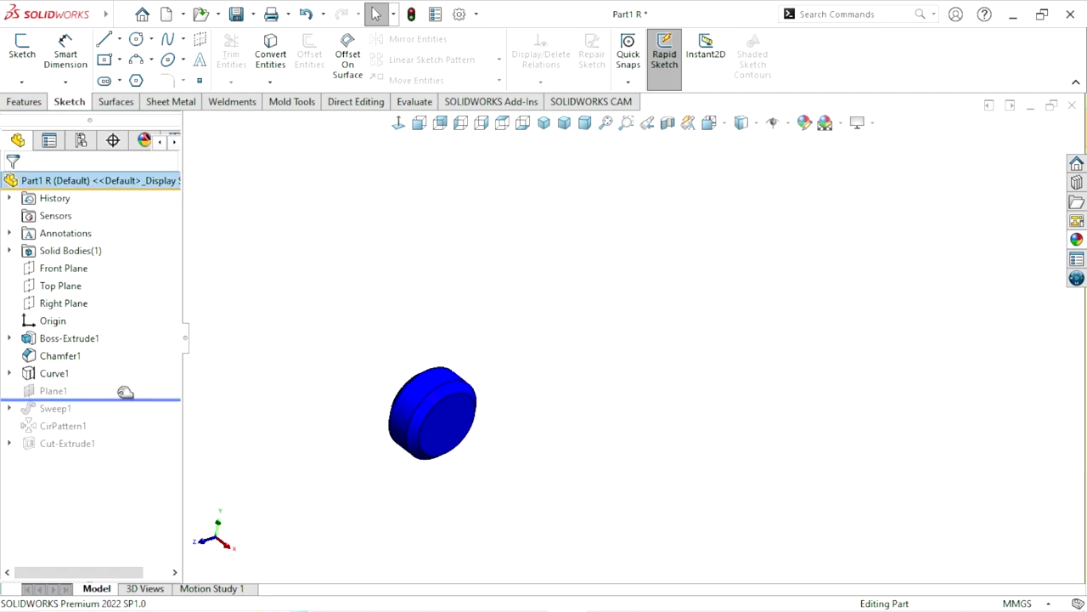
# Edit Plane1 and delete its two missing references
pyautogui.click(69, 391)
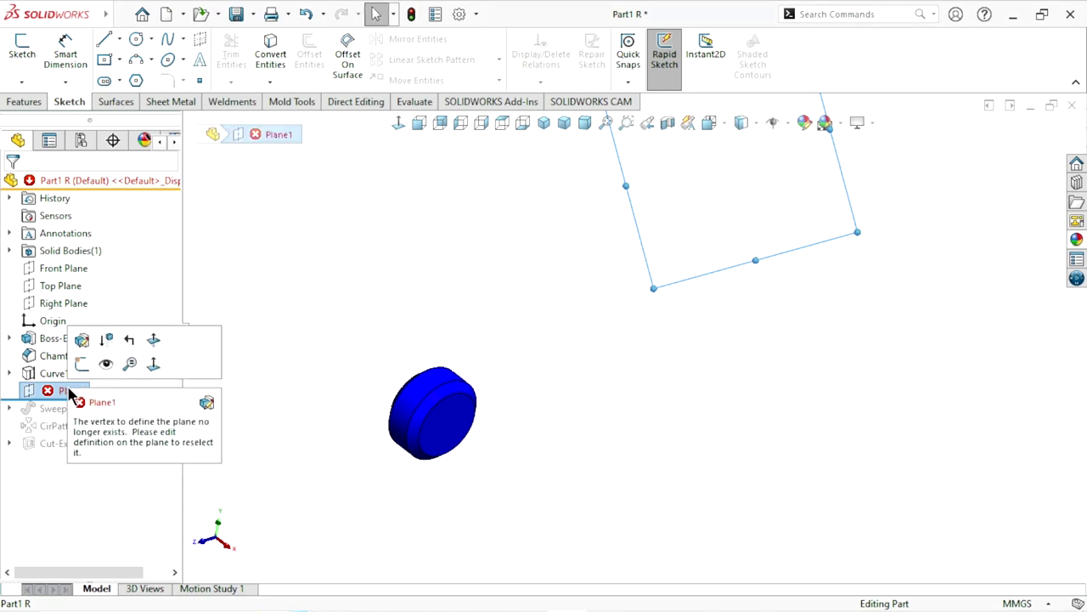
pyautogui.click(82, 342)
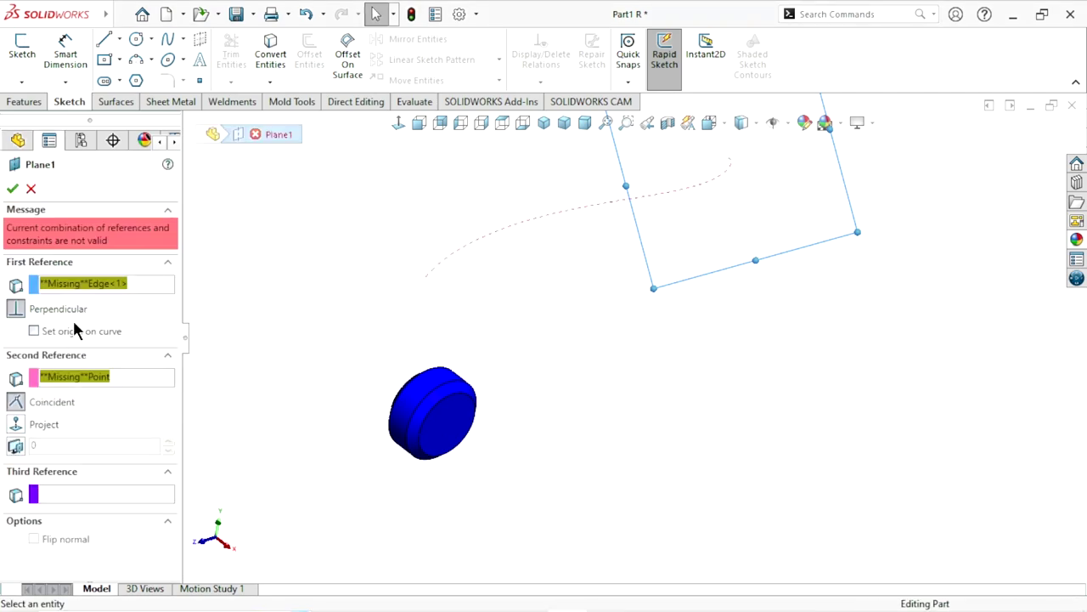
pyautogui.click(82, 286)
pyautogui.rightClick(83, 286)
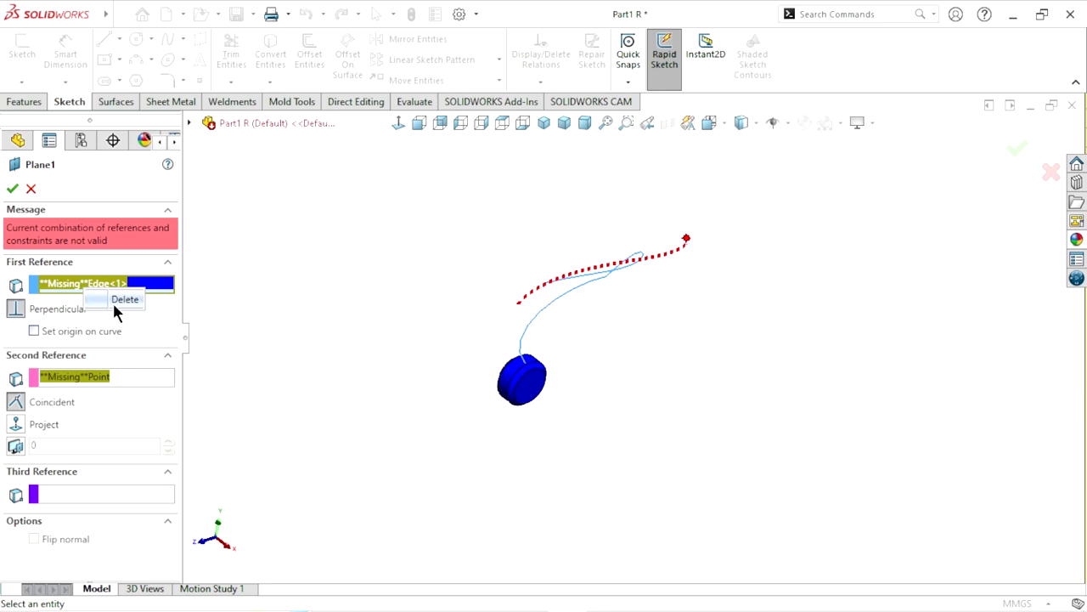
pyautogui.click(121, 300)
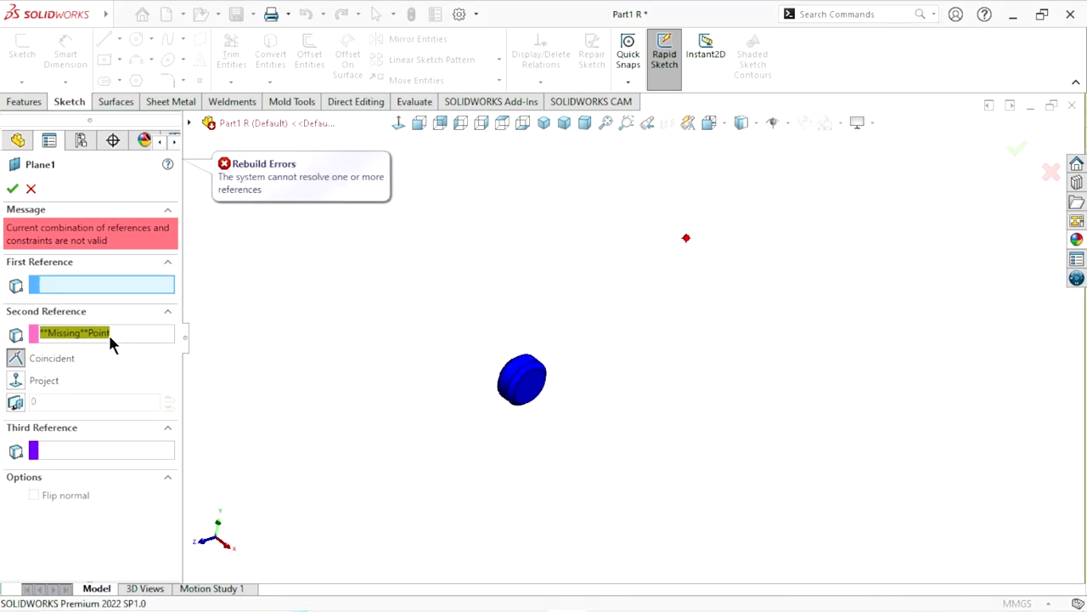
pyautogui.click(108, 334)
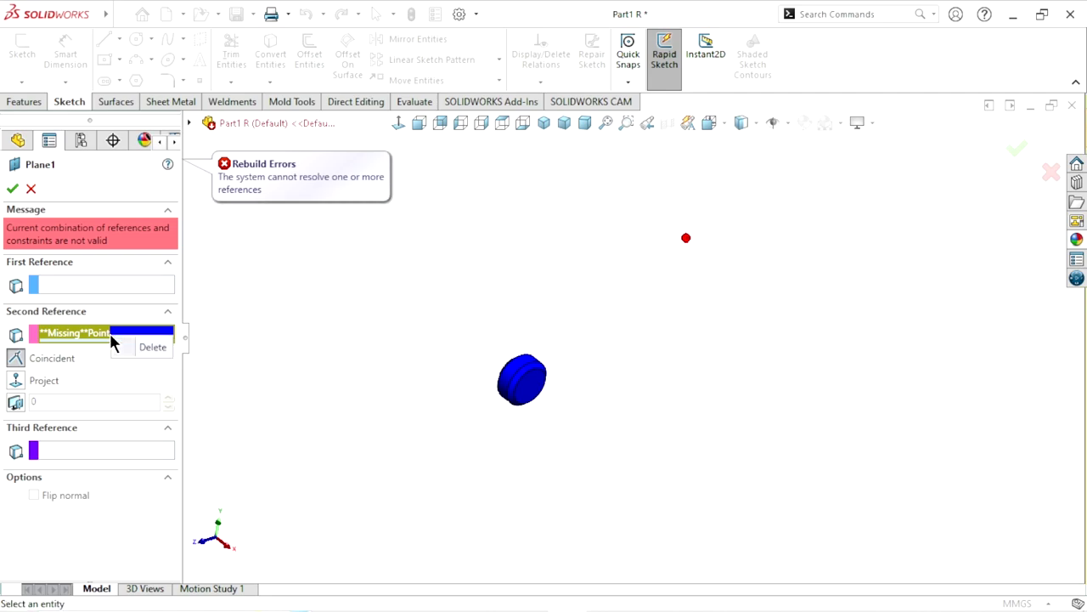
pyautogui.click(151, 348)
pyautogui.click(65, 272)
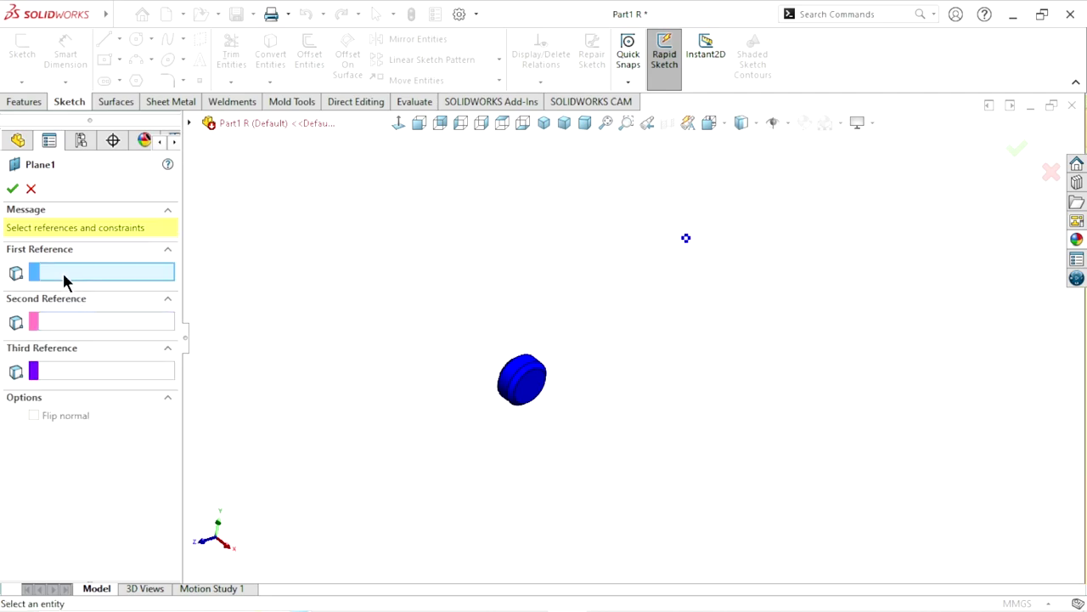
# Inspect Curve1 and its sketches in the flyout tree, then cancel the Plane1 edit
pyautogui.click(190, 124)
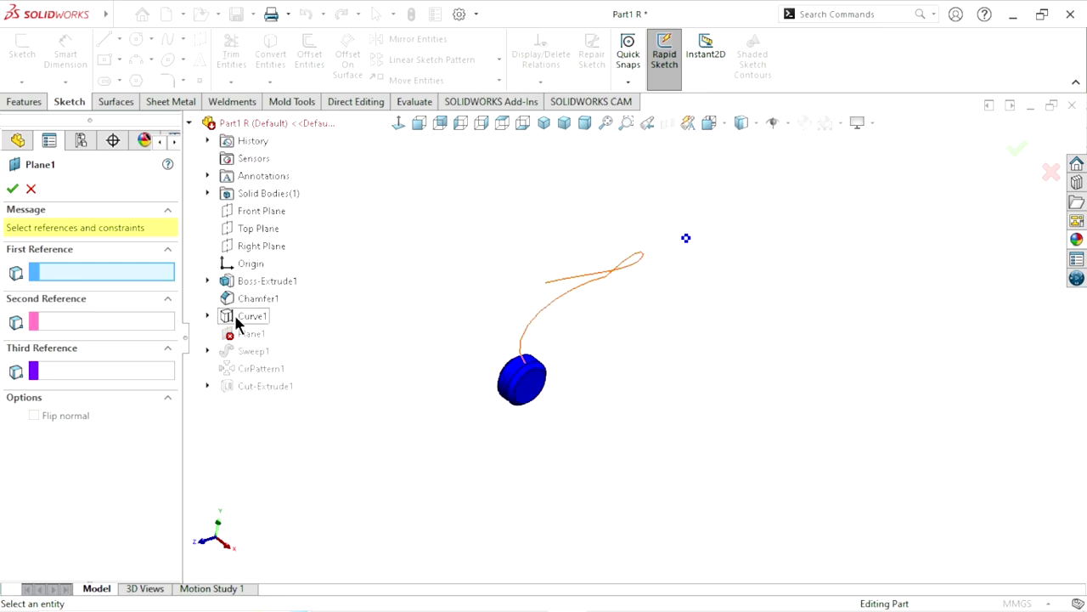
pyautogui.click(208, 317)
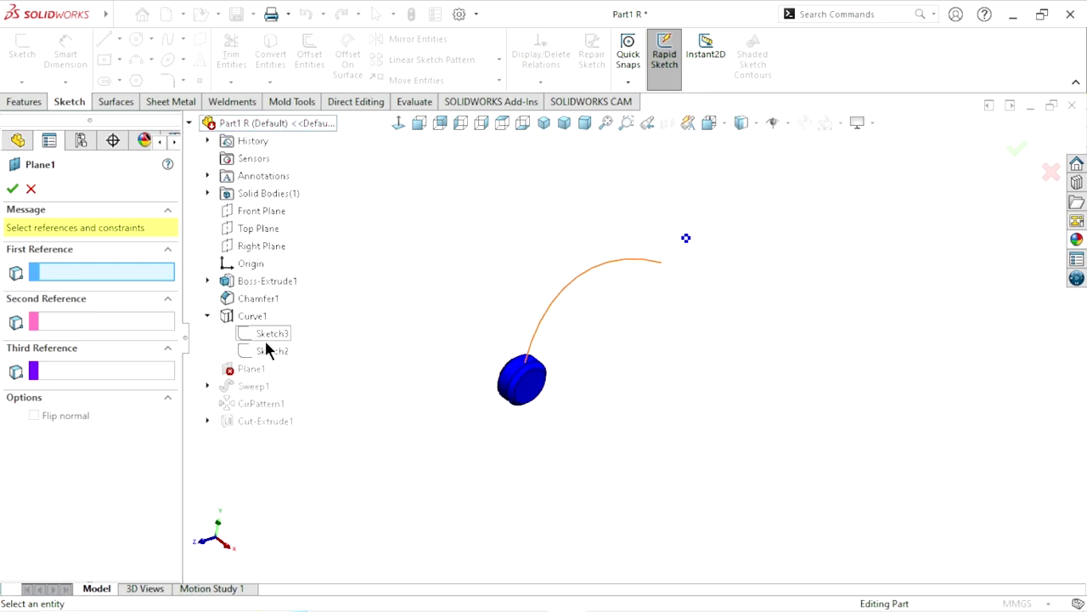
pyautogui.rightClick(263, 353)
pyautogui.rightClick(244, 322)
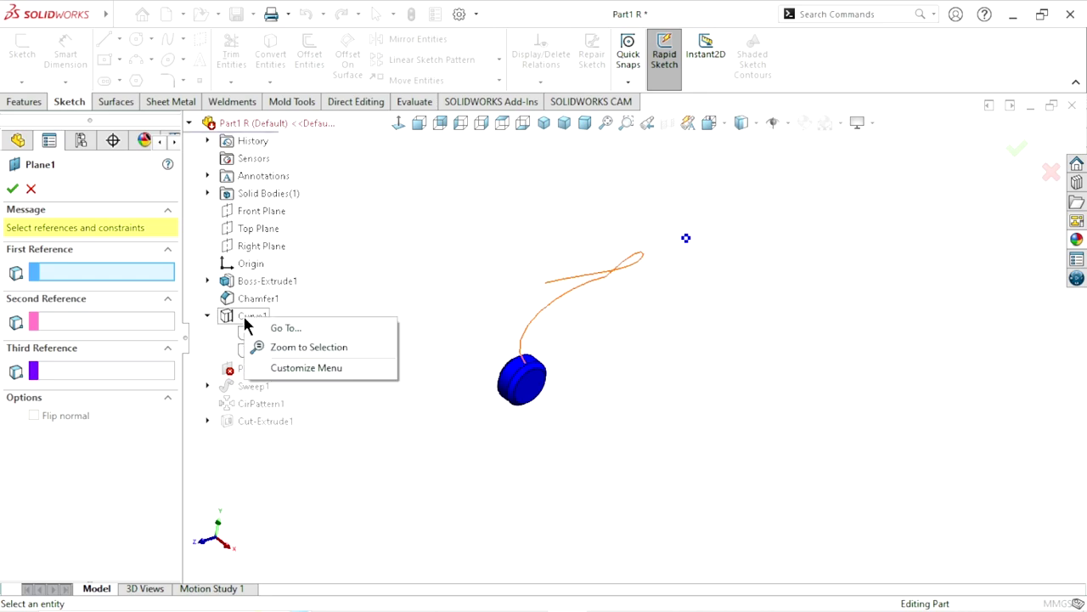
pyautogui.click(255, 316)
pyautogui.rightClick(244, 323)
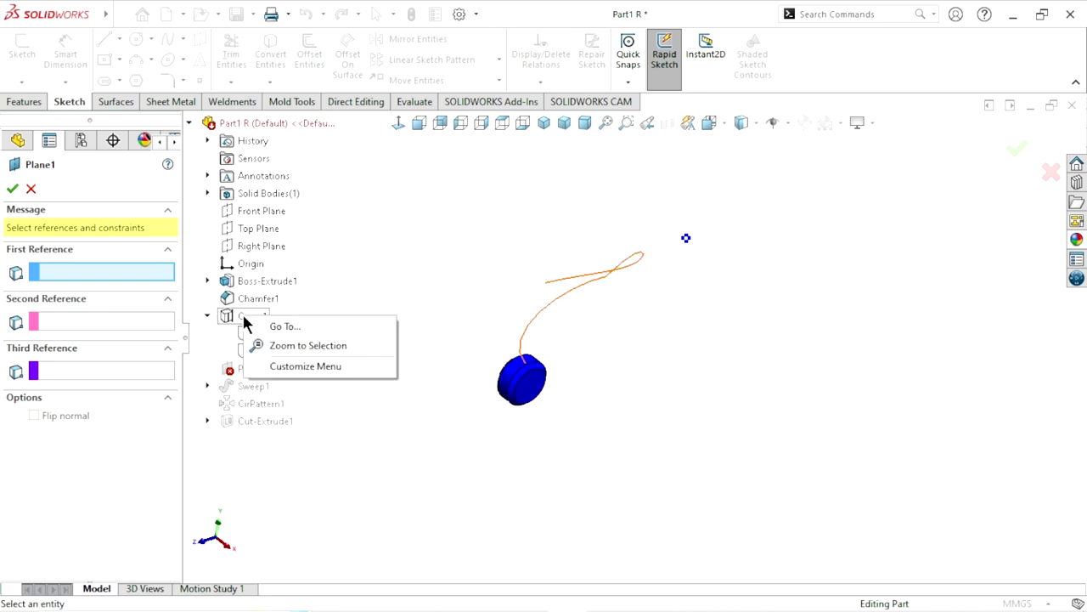
pyautogui.click(407, 285)
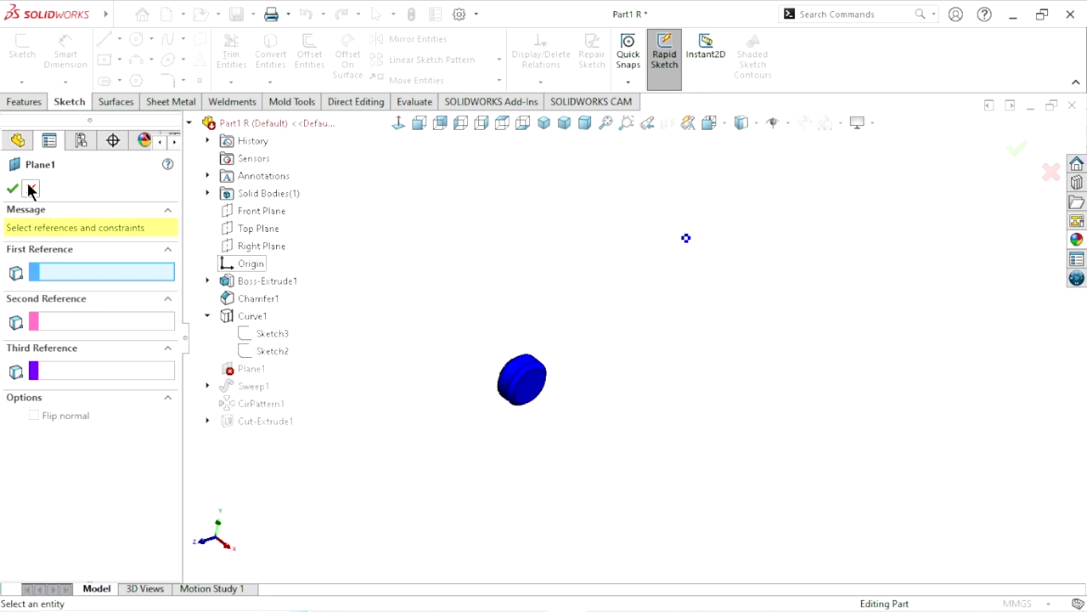
pyautogui.rightClick(230, 327)
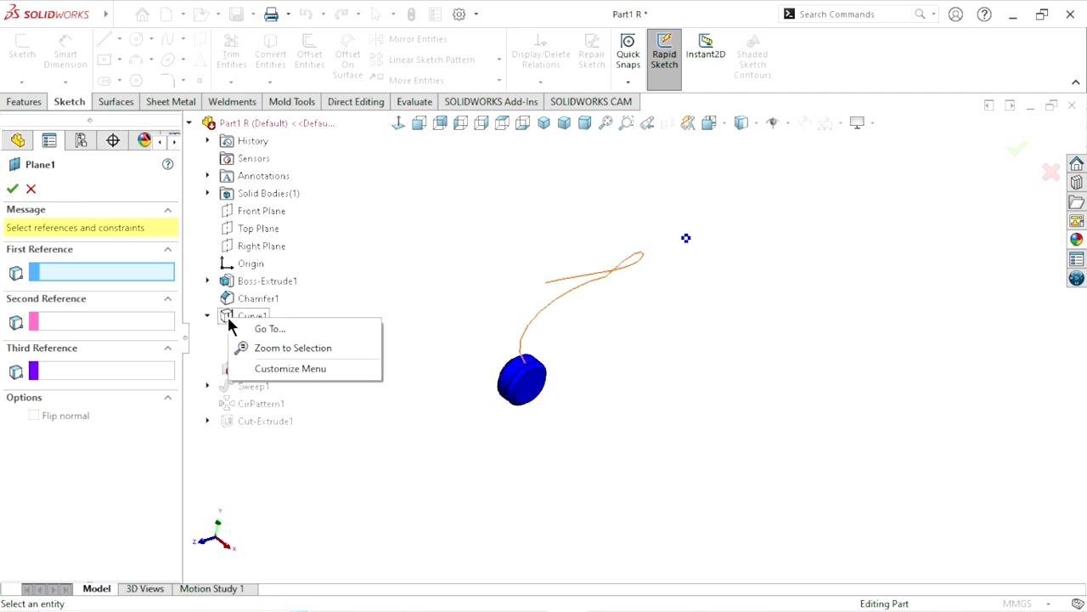
pyautogui.click(461, 250)
pyautogui.click(32, 189)
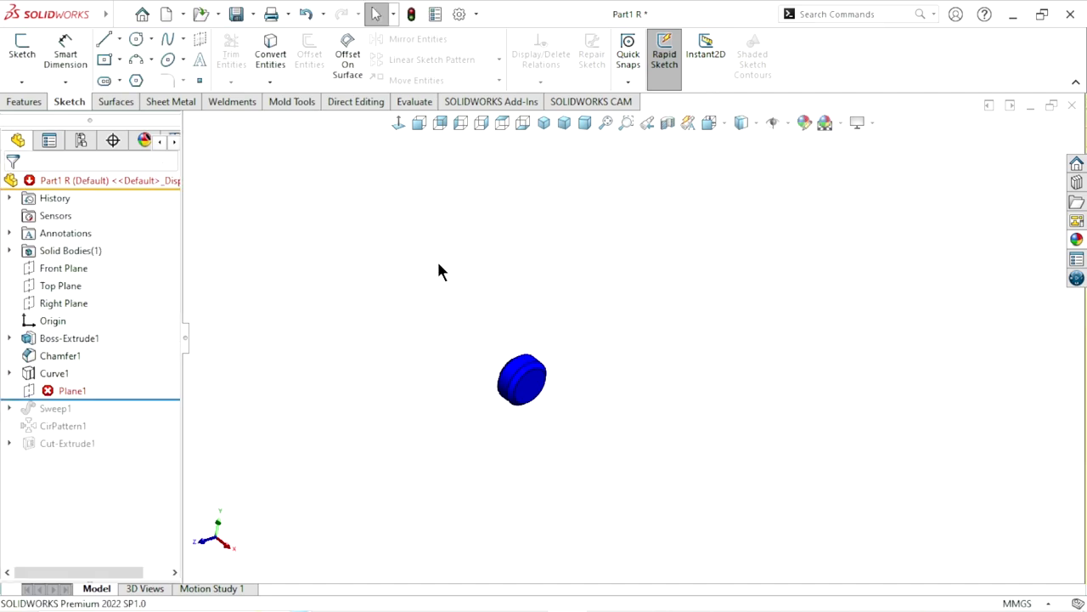
# Reopen Plane1's definition and remove the missing edge and point references
pyautogui.rightClick(67, 377)
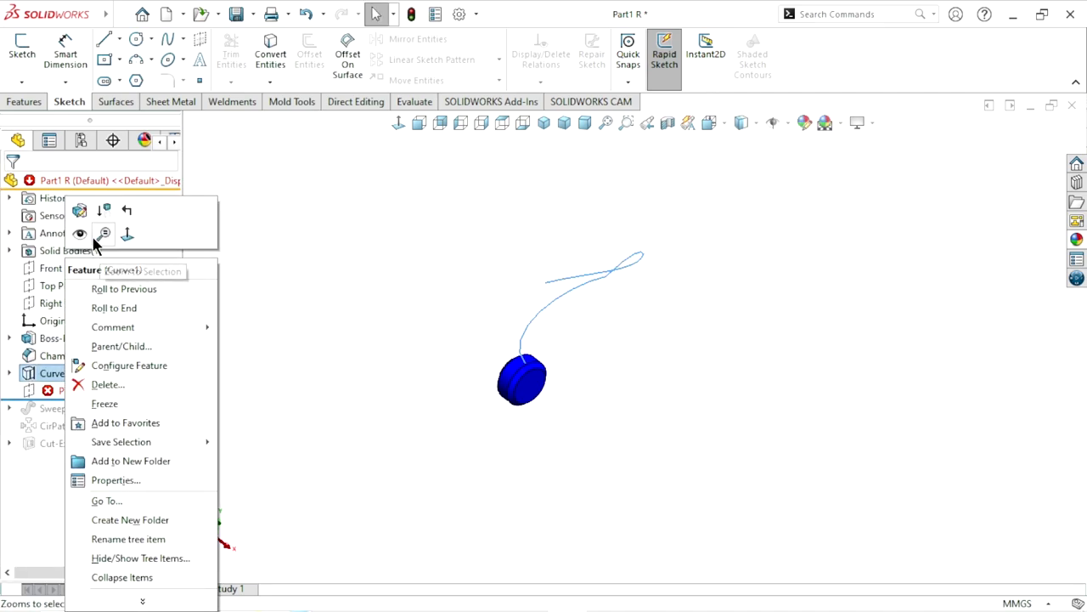
pyautogui.click(371, 316)
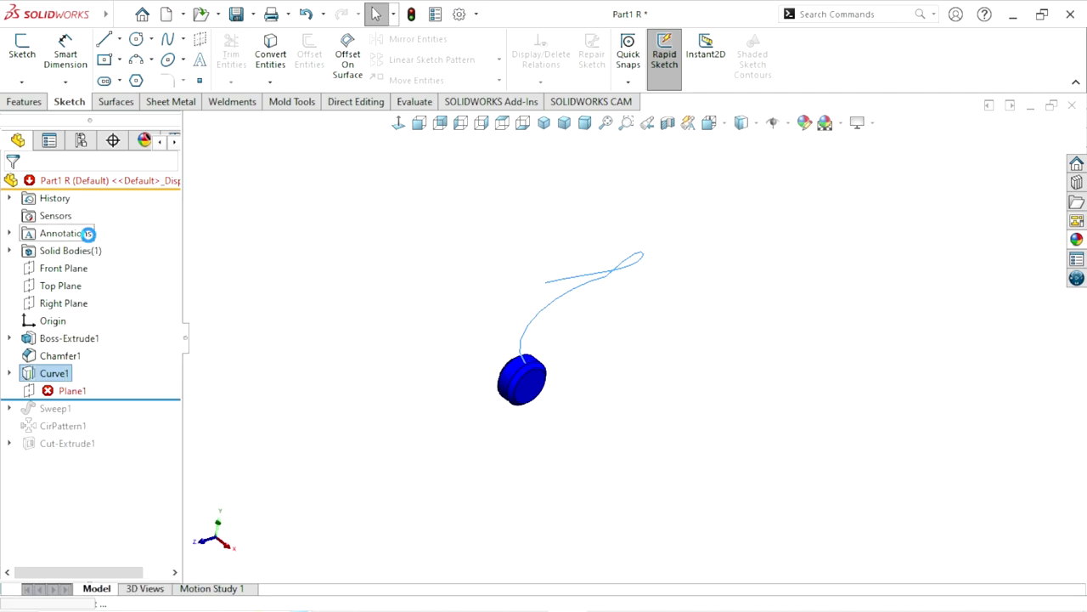
pyautogui.click(66, 393)
pyautogui.rightClick(65, 392)
pyautogui.click(81, 64)
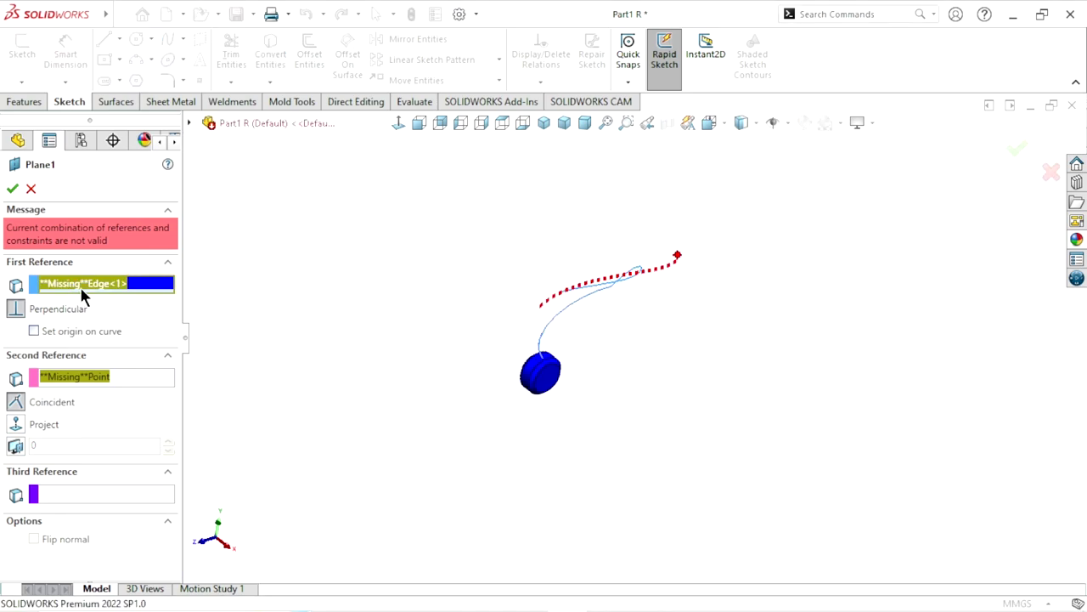
pyautogui.rightClick(86, 284)
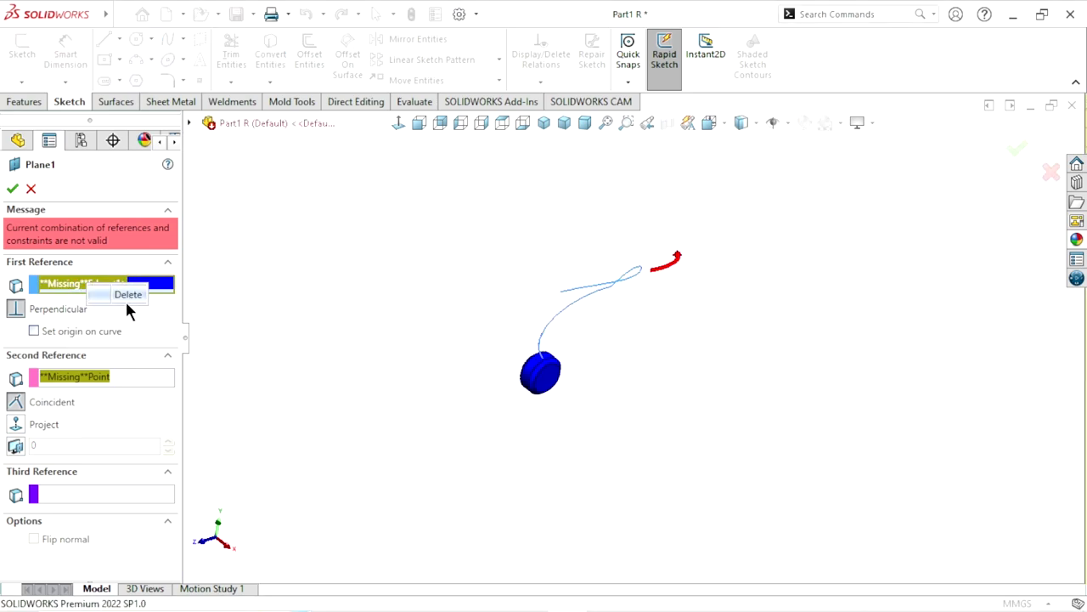
pyautogui.click(126, 298)
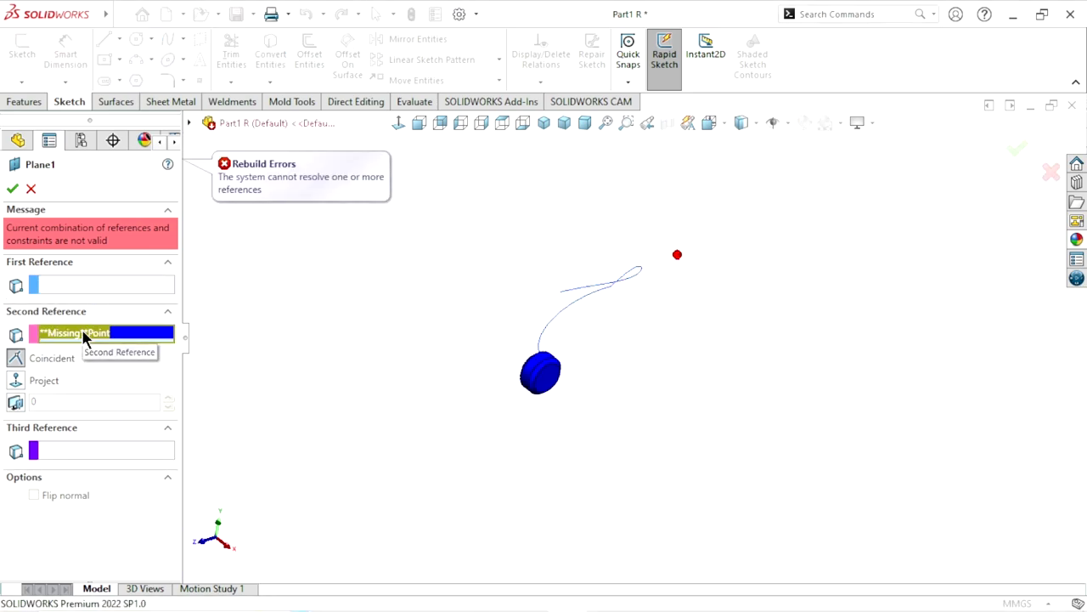
pyautogui.rightClick(82, 332)
pyautogui.click(131, 336)
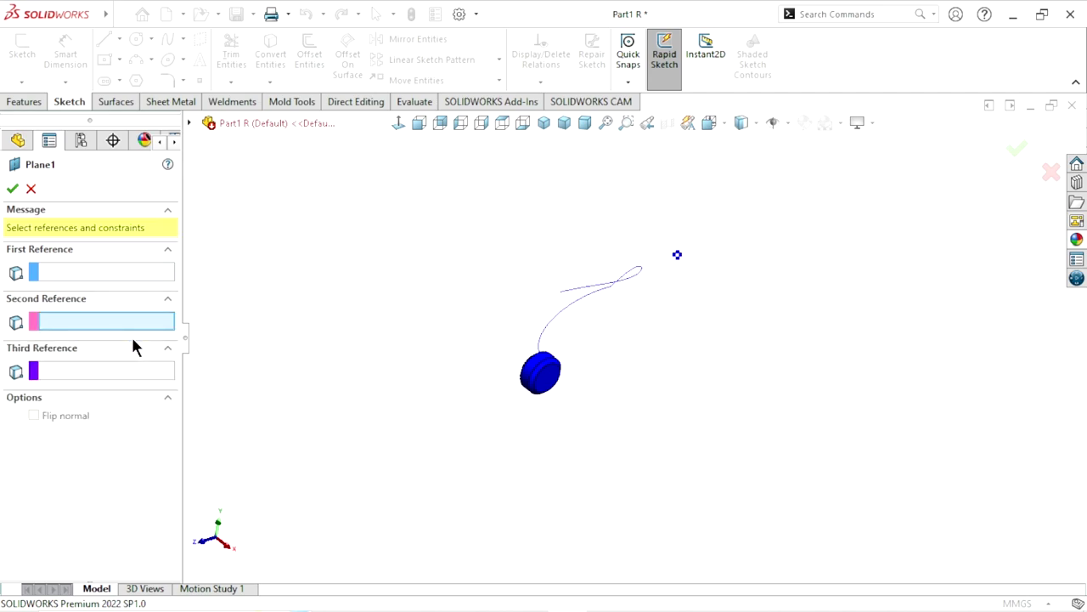
# Make Plane1 perpendicular to the curve and coincident with its endpoint, then confirm
pyautogui.click(64, 275)
pyautogui.moveTo(685, 303)
pyautogui.mouseDown(button='middle')
pyautogui.moveTo(598, 299)
pyautogui.moveTo(639, 318)
pyautogui.moveTo(595, 340)
pyautogui.moveTo(470, 332)
pyautogui.mouseUp(button='middle')
pyautogui.click(477, 327)
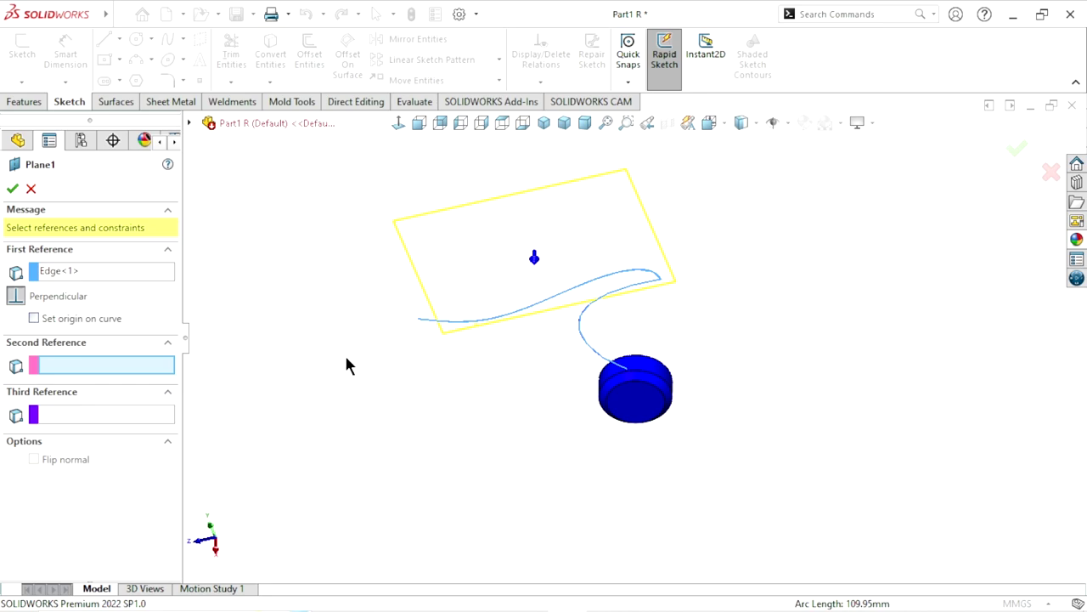
pyautogui.click(417, 321)
pyautogui.moveTo(506, 404)
pyautogui.mouseDown(button='middle')
pyautogui.moveTo(577, 427)
pyautogui.moveTo(183, 321)
pyautogui.mouseUp(button='middle')
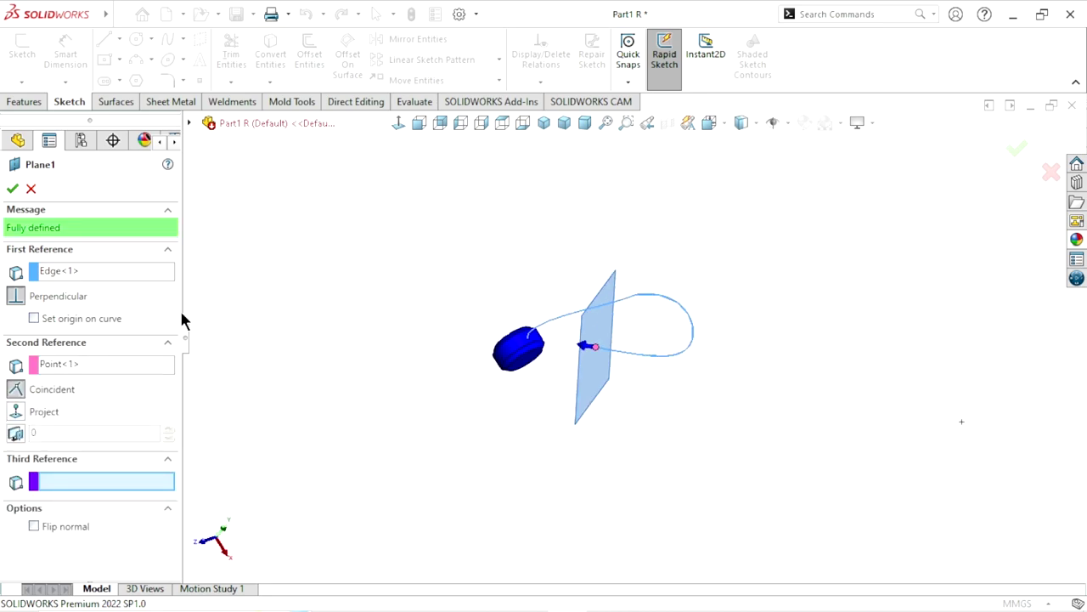
pyautogui.click(12, 190)
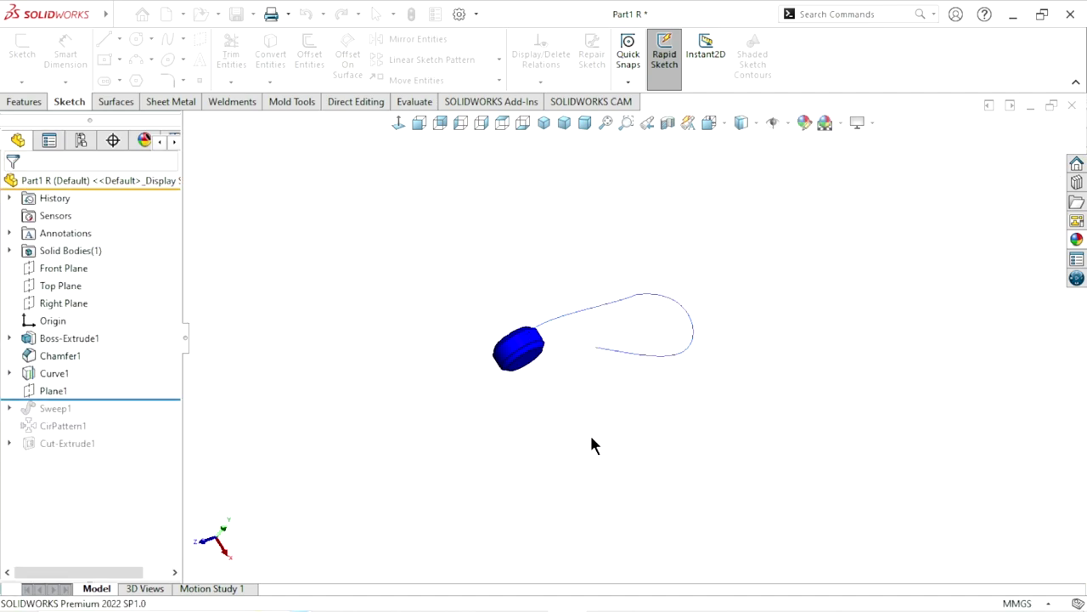
# Move the rollback bar below Sweep1 to rebuild it, then select its profile Sketch4
pyautogui.scroll(-3, 677, 360)
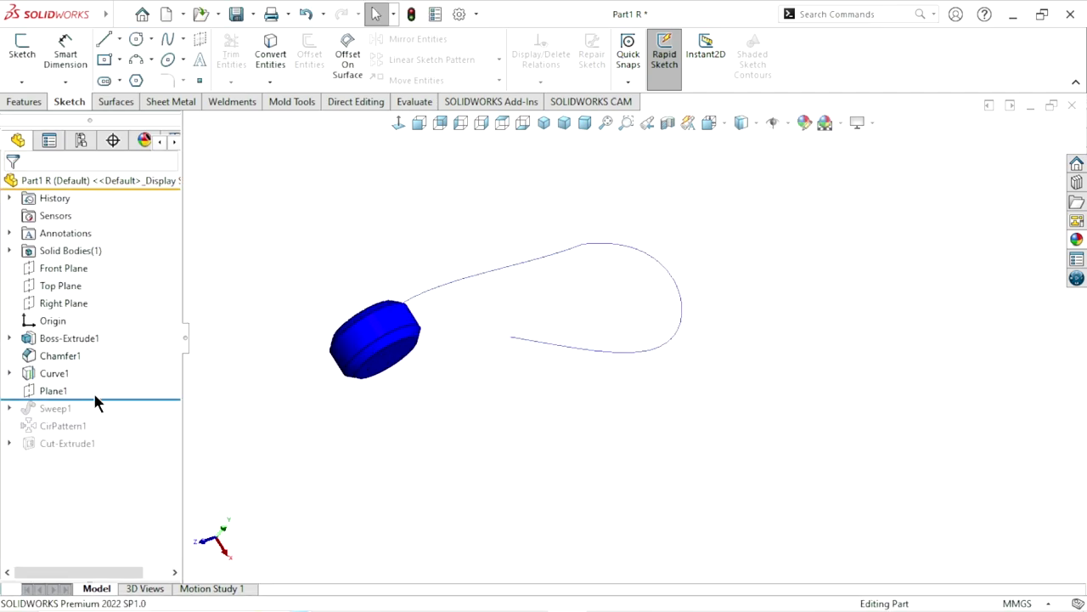
pyautogui.moveTo(100, 397); pyautogui.dragTo(95, 417)
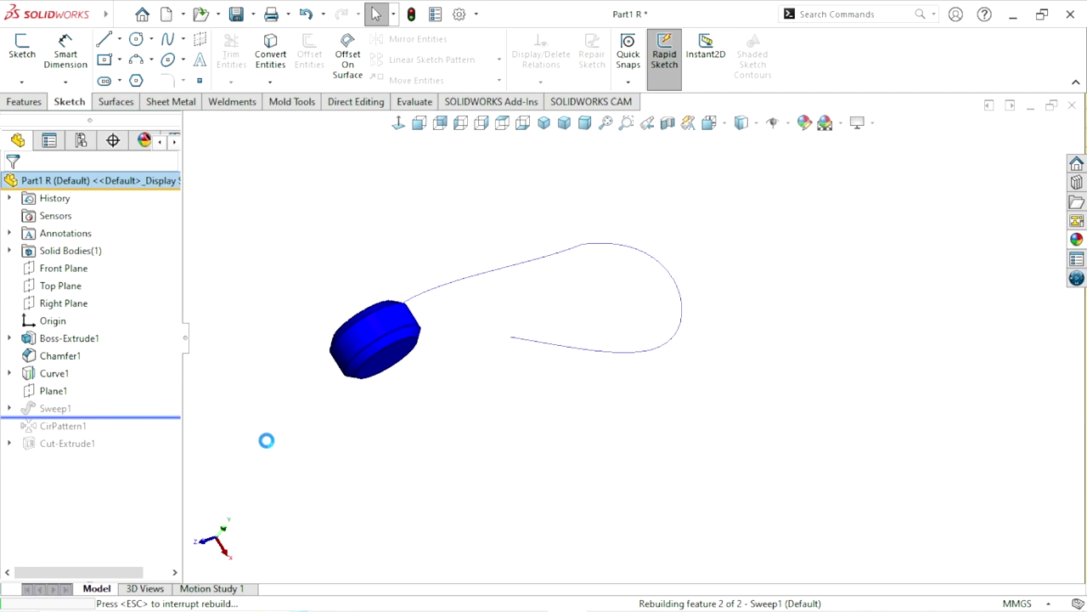
pyautogui.scroll(2, 593, 394)
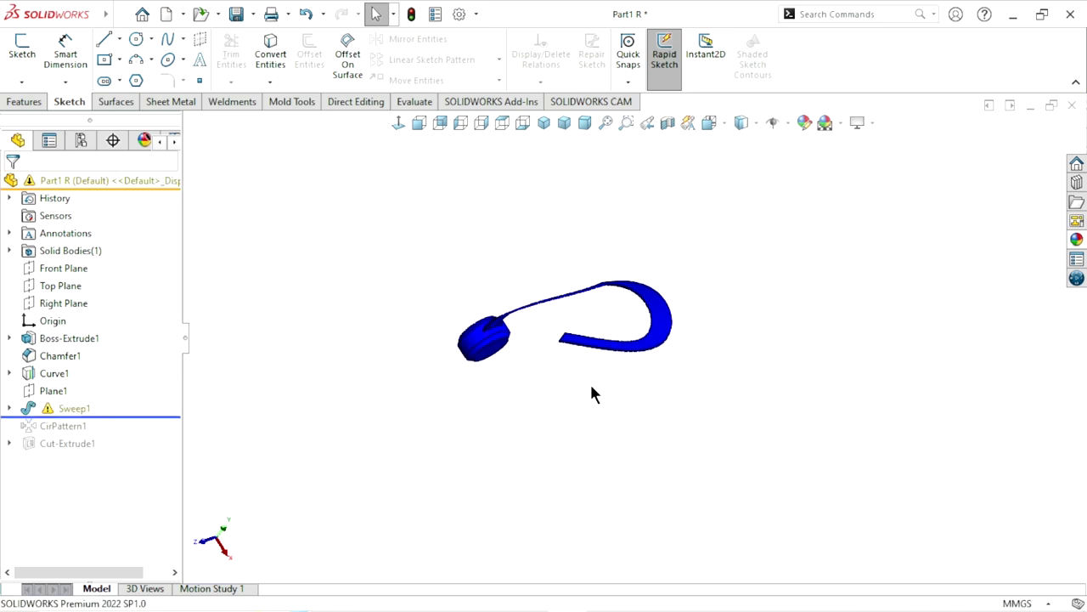
pyautogui.scroll(-2, 586, 395)
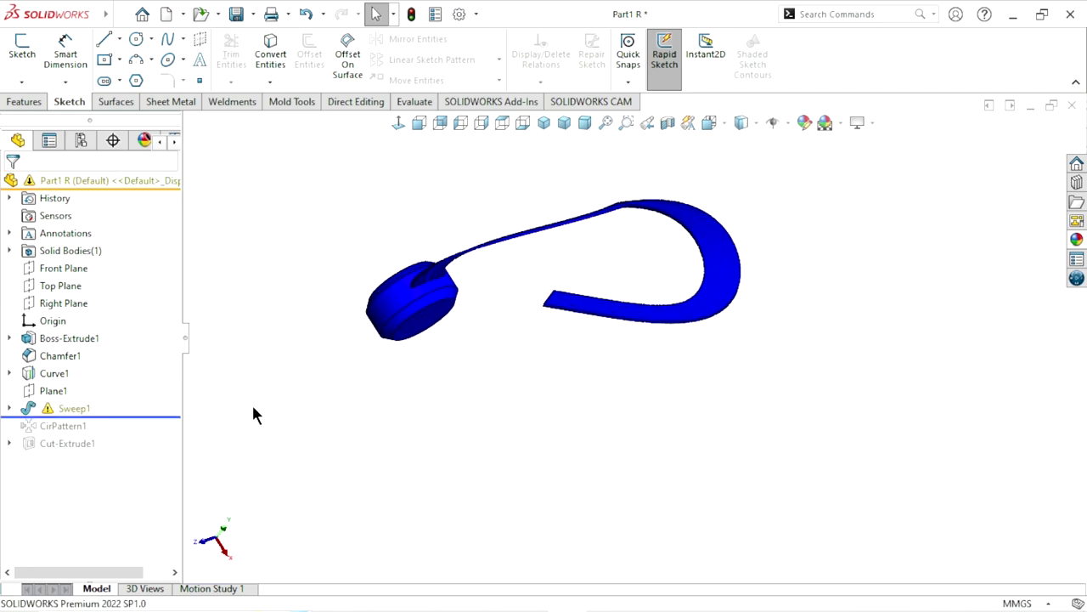
pyautogui.click(9, 408)
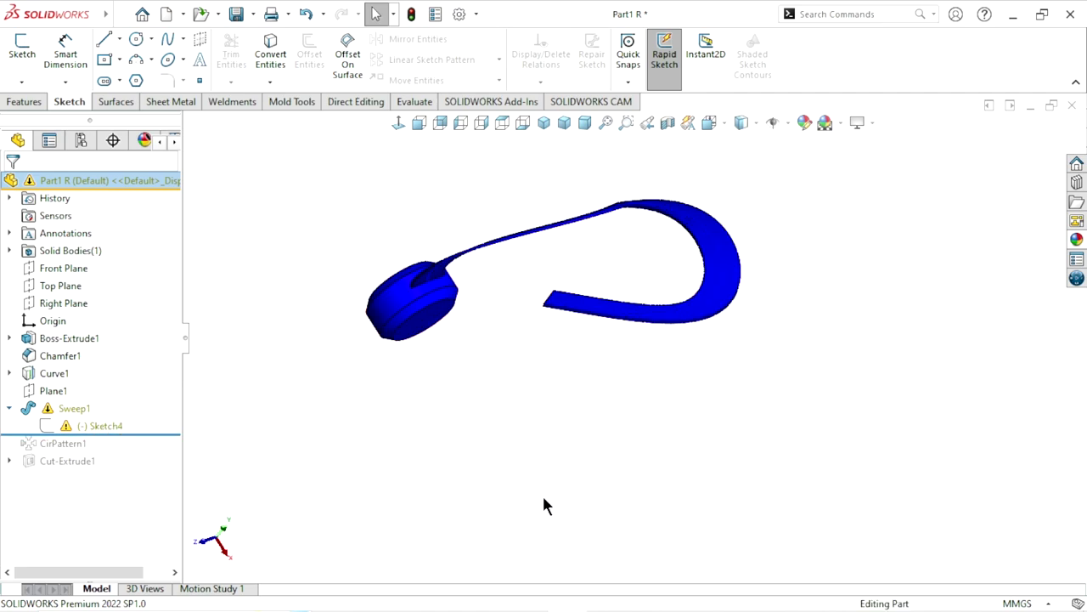
pyautogui.click(99, 427)
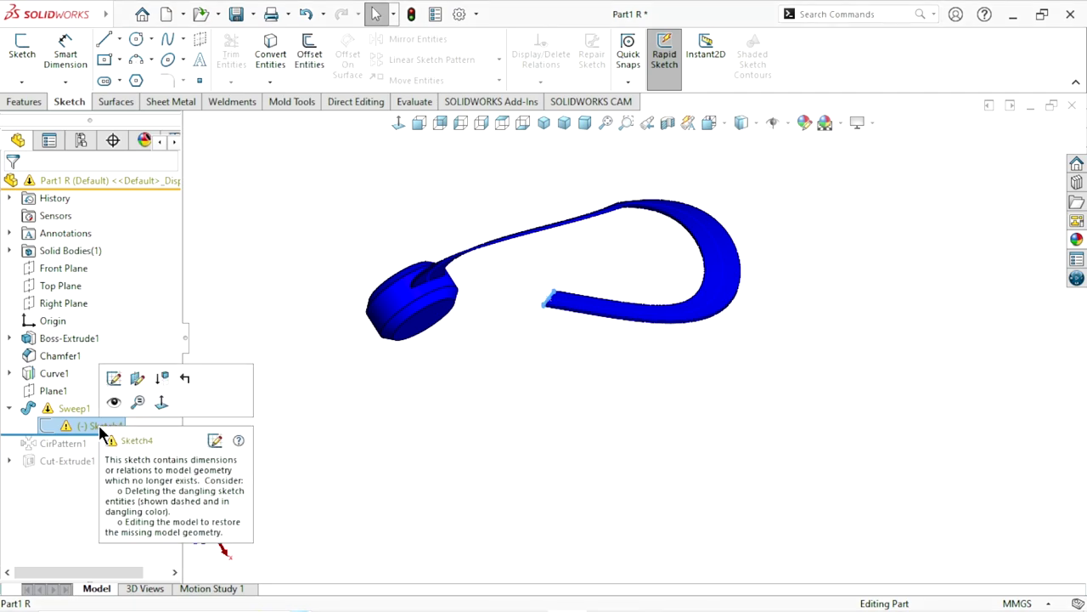
# Edit Sketch4, zoom in, and drag the sketch point away from the origin
pyautogui.click(114, 378)
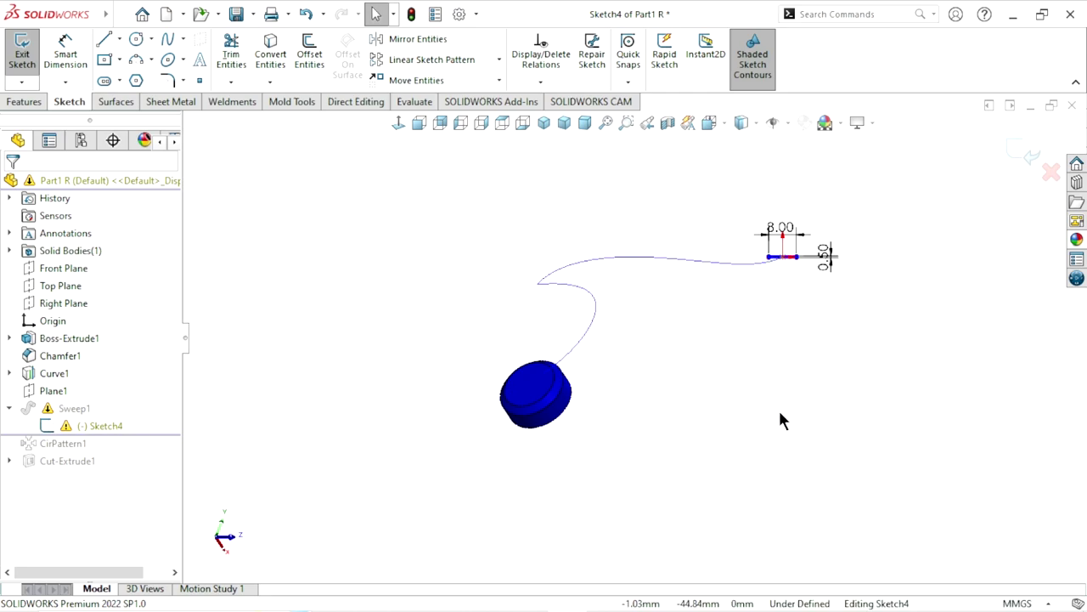
pyautogui.scroll(-2, 728, 327)
pyautogui.scroll(-3, 738, 272)
pyautogui.scroll(-2, 722, 277)
pyautogui.scroll(-2, 694, 301)
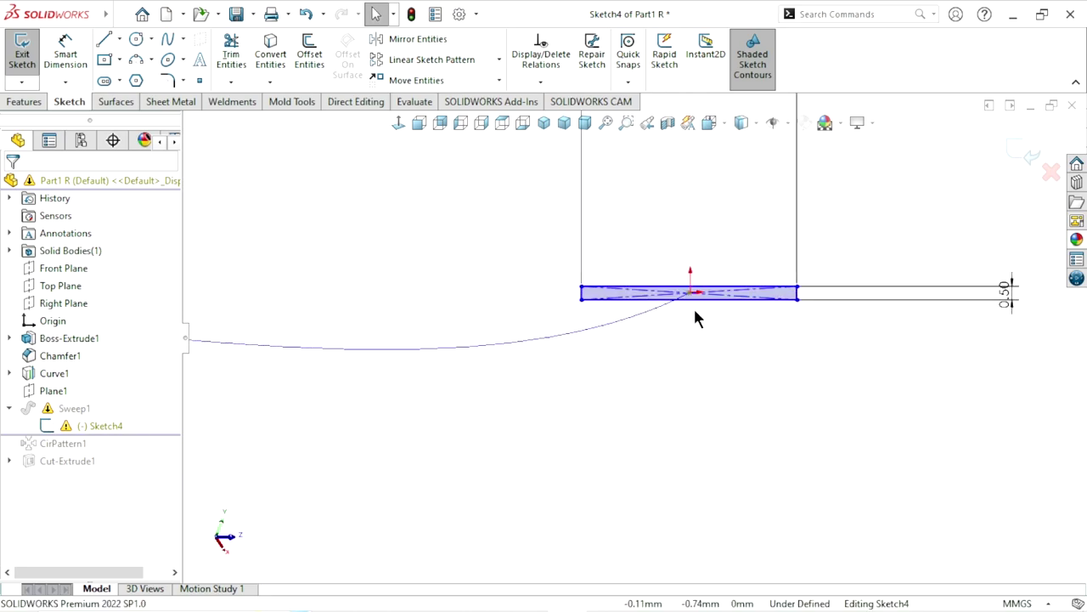
pyautogui.scroll(-2, 685, 303)
pyautogui.scroll(-2, 662, 302)
pyautogui.scroll(-3, 663, 301)
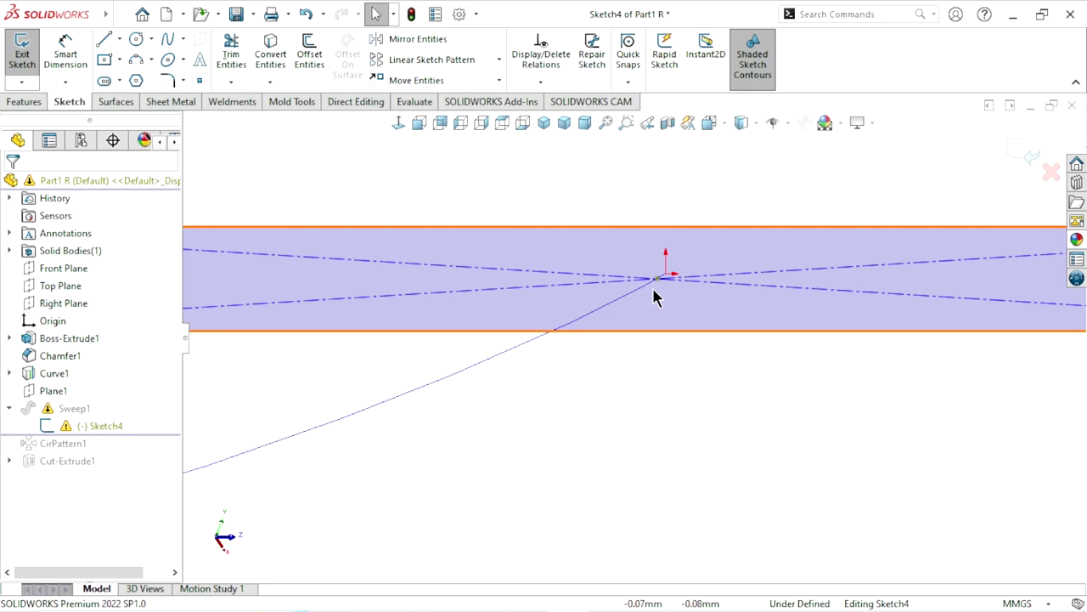
pyautogui.moveTo(659, 278); pyautogui.dragTo(615, 266)
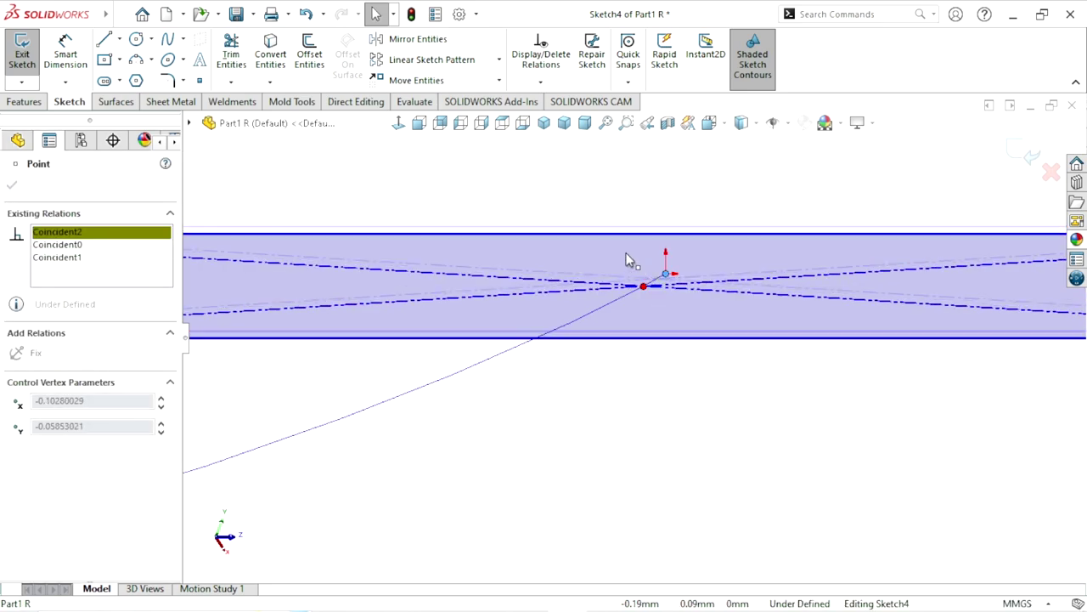
pyautogui.click(648, 418)
# Delete the sketch point's Coincident2 relation and inspect the point at the line intersection
pyautogui.click(631, 298)
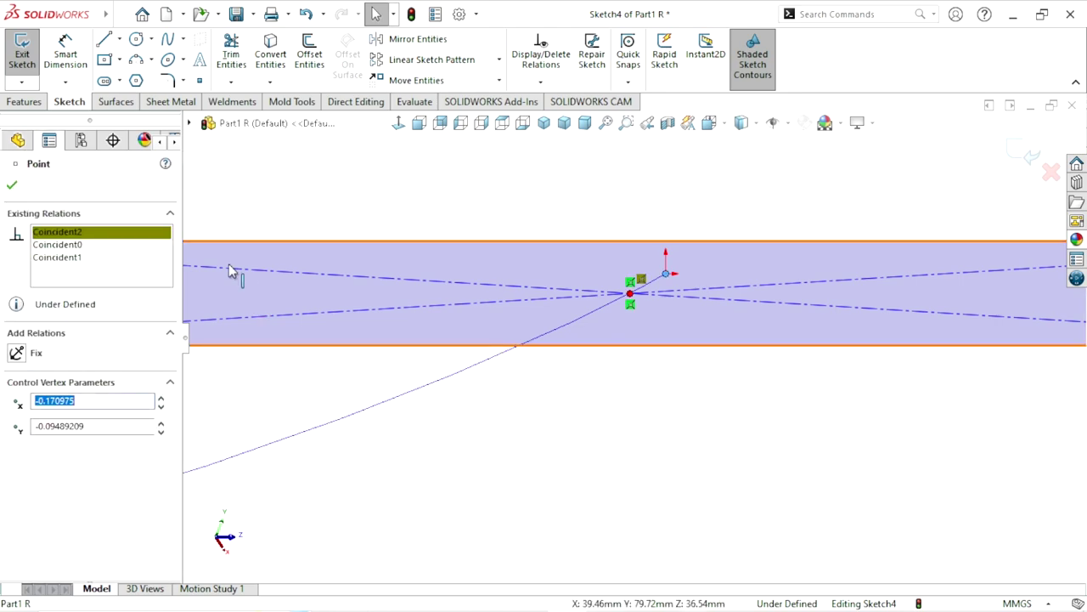
pyautogui.rightClick(90, 233)
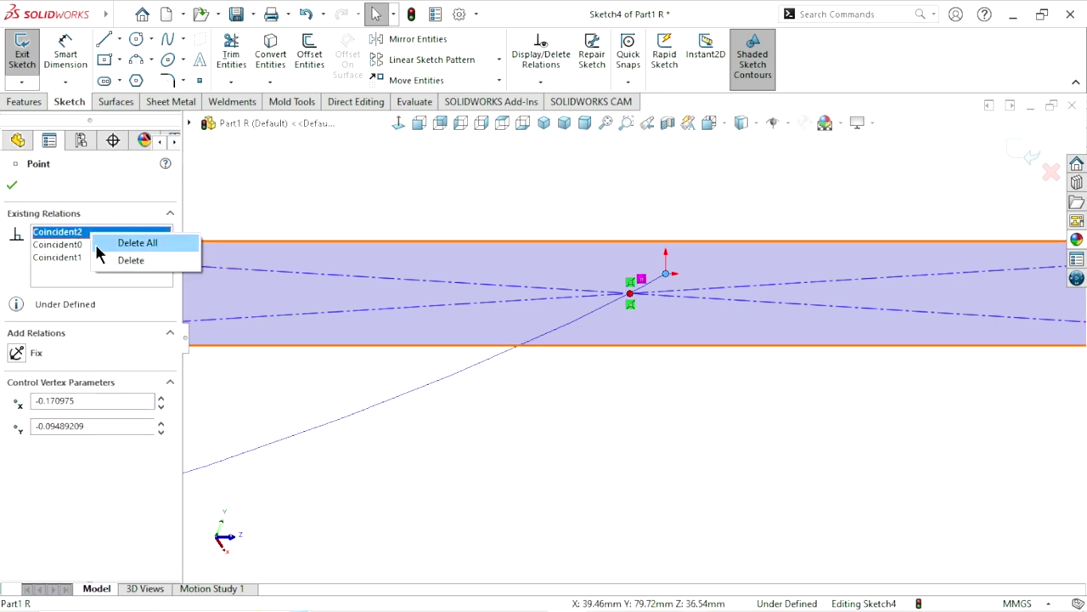
pyautogui.click(131, 260)
pyautogui.click(560, 451)
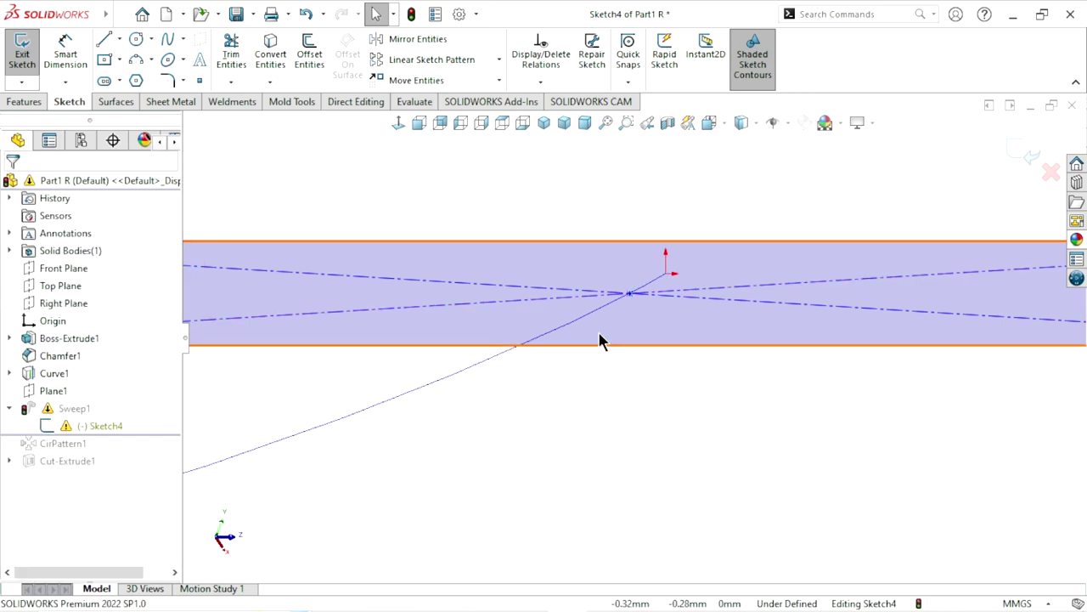
pyautogui.click(630, 294)
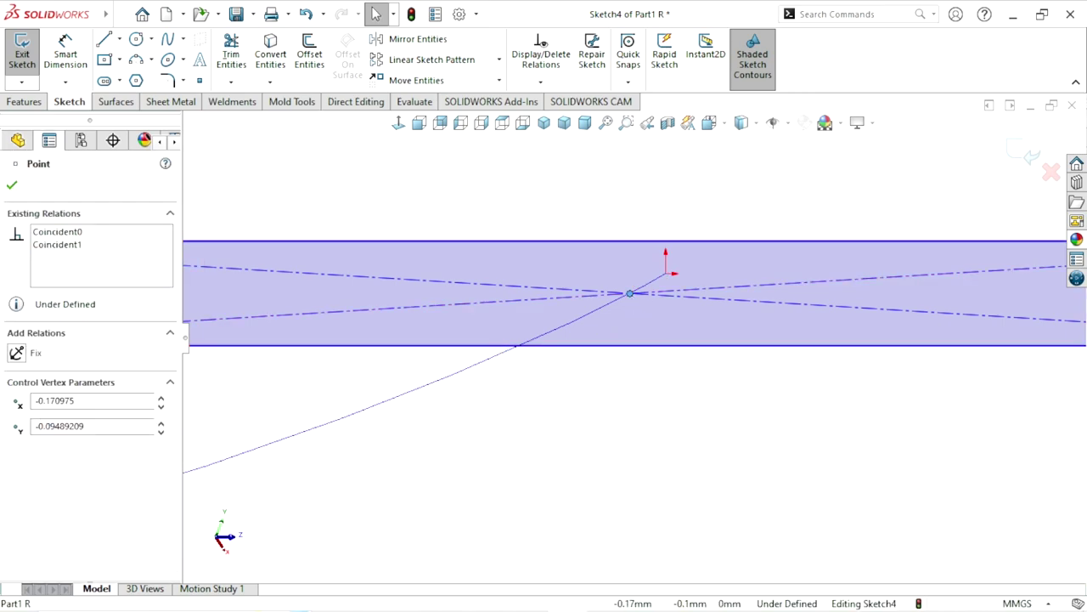
pyautogui.click(669, 278)
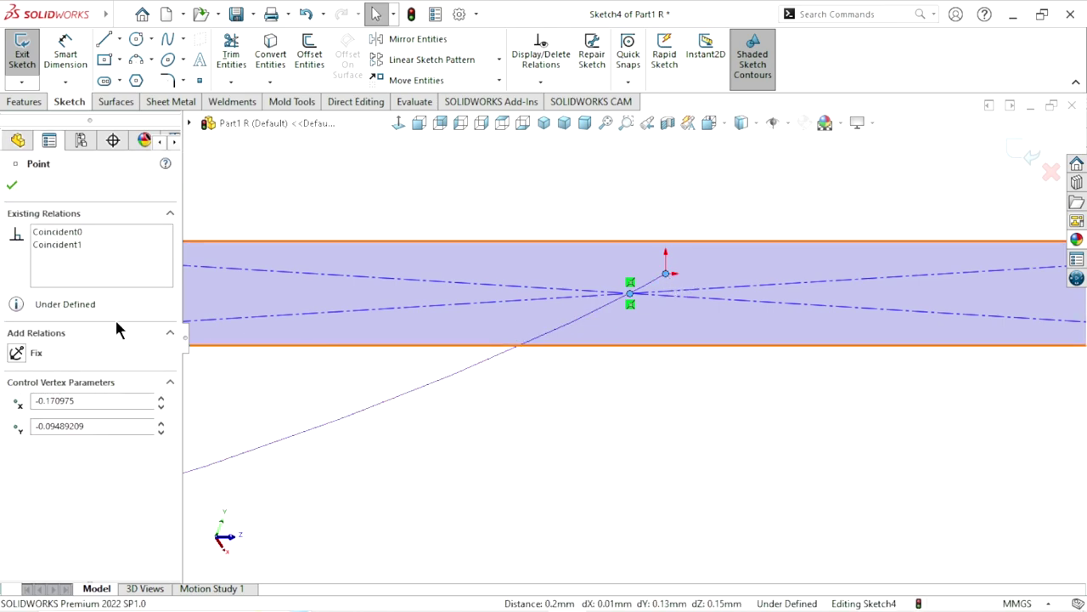
pyautogui.click(604, 468)
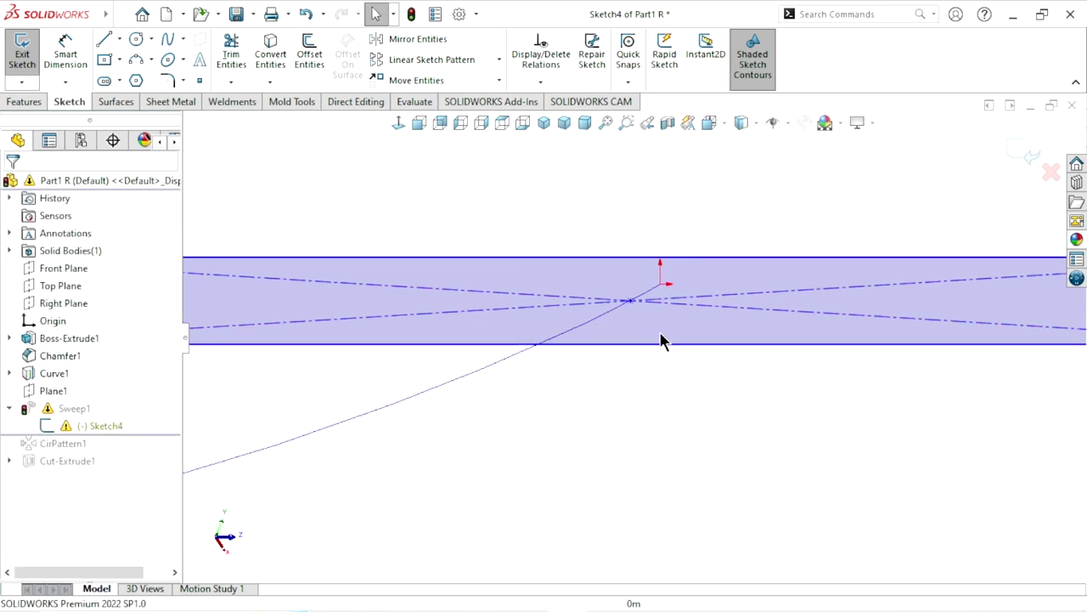
# Drag the spline endpoint onto the sketch origin and verify its coincident relation
pyautogui.scroll(-2, 656, 318)
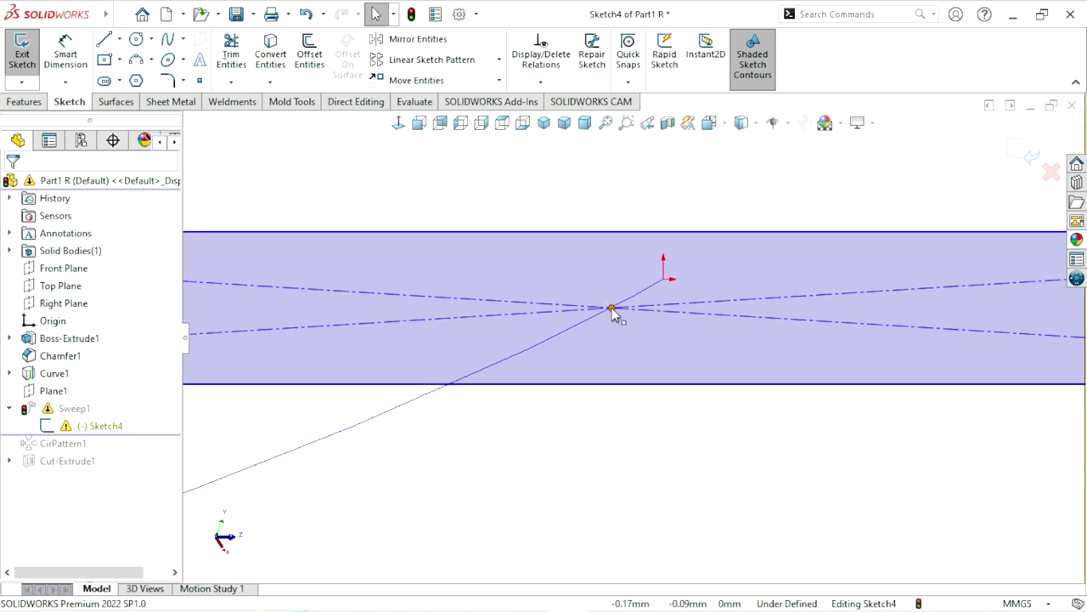
pyautogui.click(612, 307)
pyautogui.moveTo(631, 309); pyautogui.dragTo(666, 283)
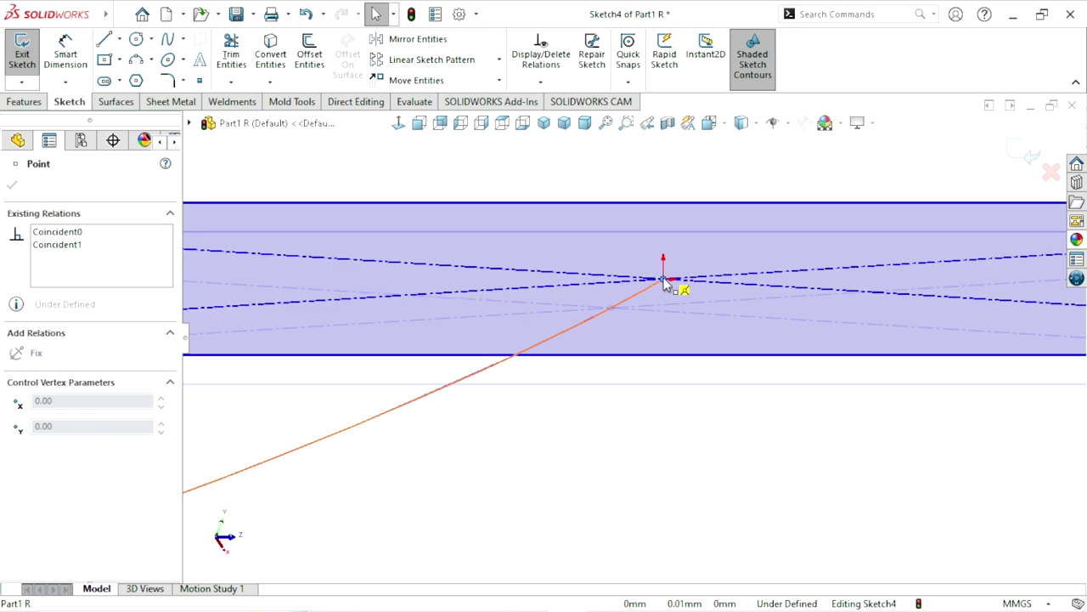
pyautogui.click(643, 425)
pyautogui.scroll(-2, 644, 330)
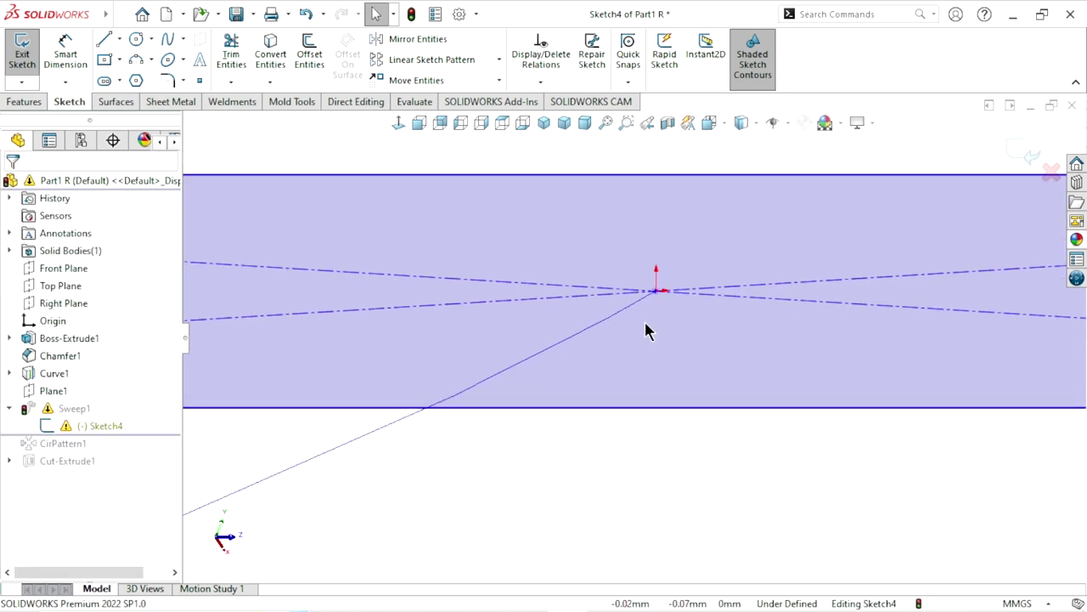
pyautogui.click(657, 293)
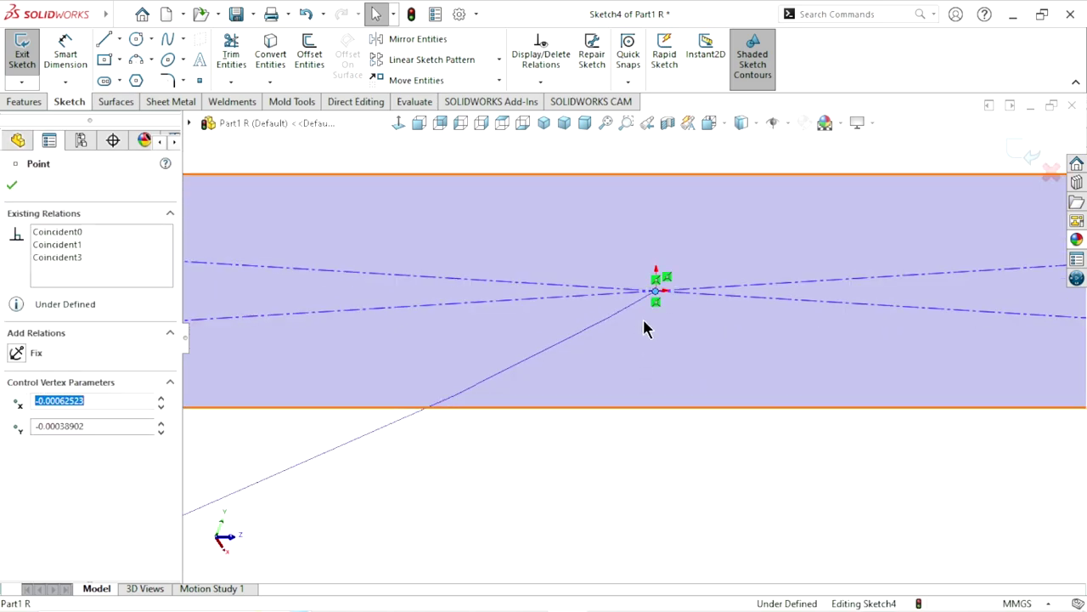
pyautogui.click(608, 339)
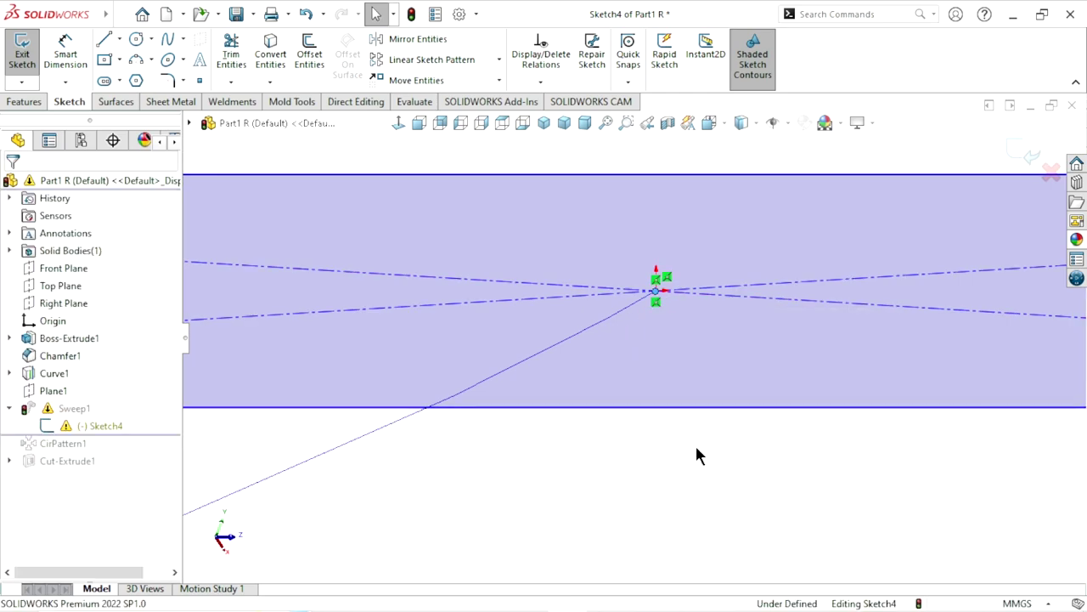
# Exit Sketch4 so Sweep1 rebuilds, and view the swept blade in 3D
pyautogui.press('z')
pyautogui.click(1025, 153)
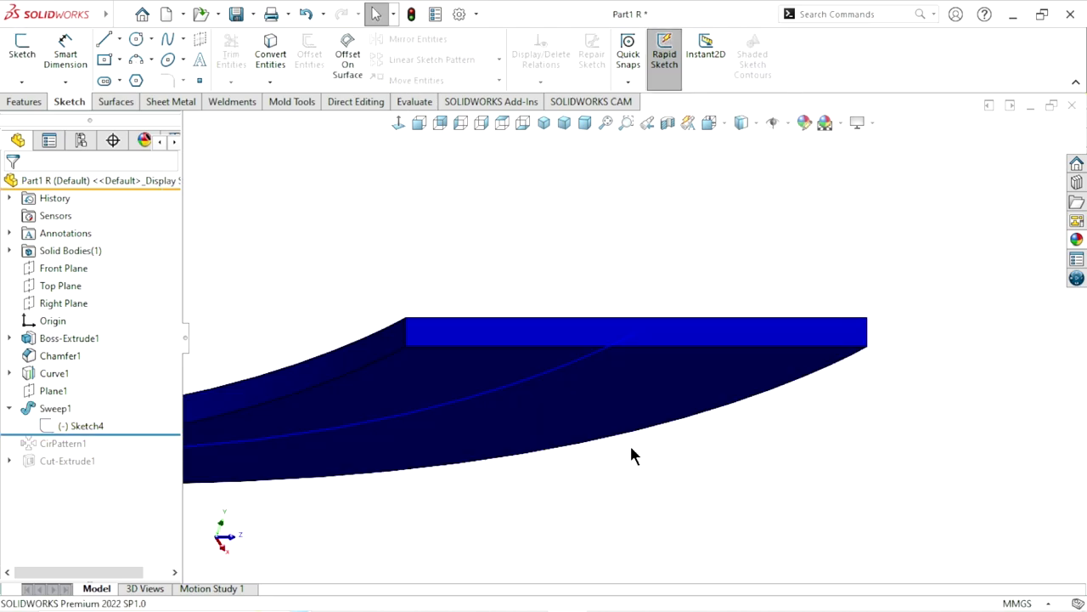
pyautogui.moveTo(642, 434); pyautogui.dragTo(435, 441, button='middle')
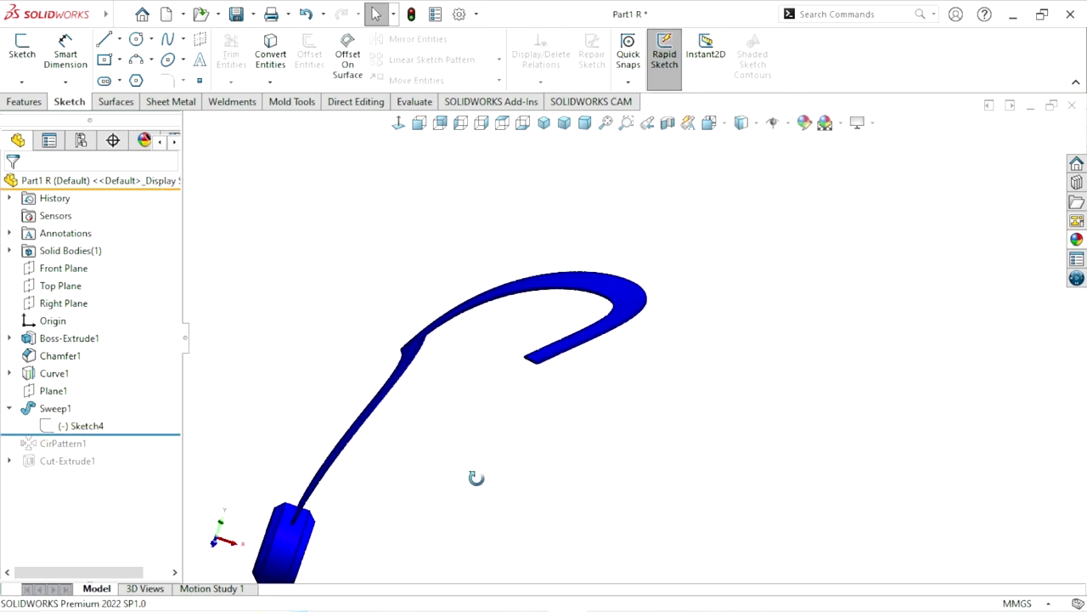
pyautogui.scroll(-4, 433, 440)
# Roll the tree forward past the pattern and Cut-Extrude1, then view the impeller head-on
pyautogui.moveTo(125, 435); pyautogui.dragTo(126, 470)
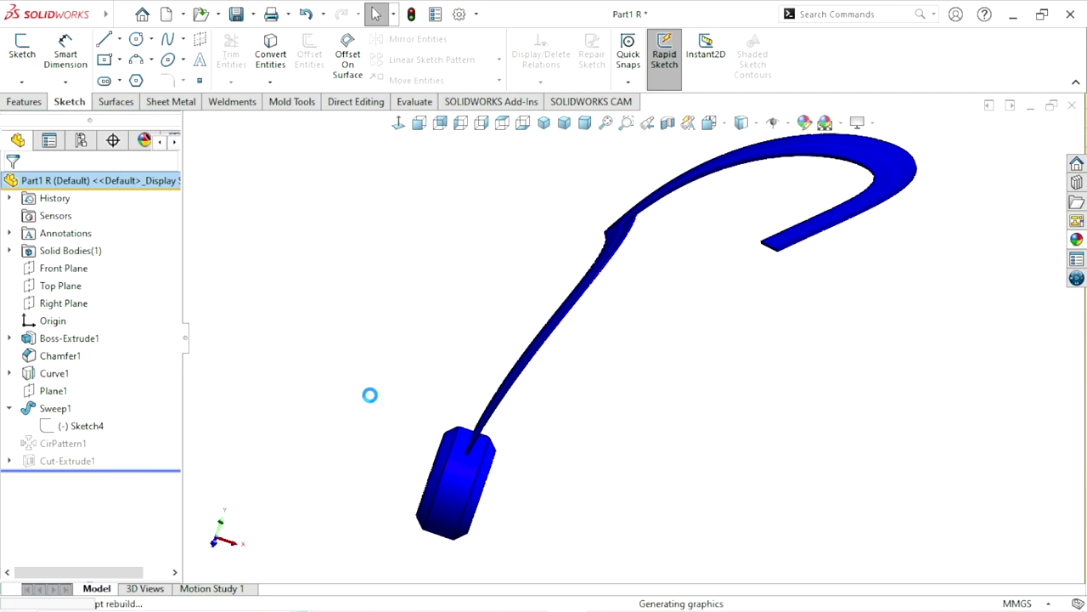
pyautogui.press('z')
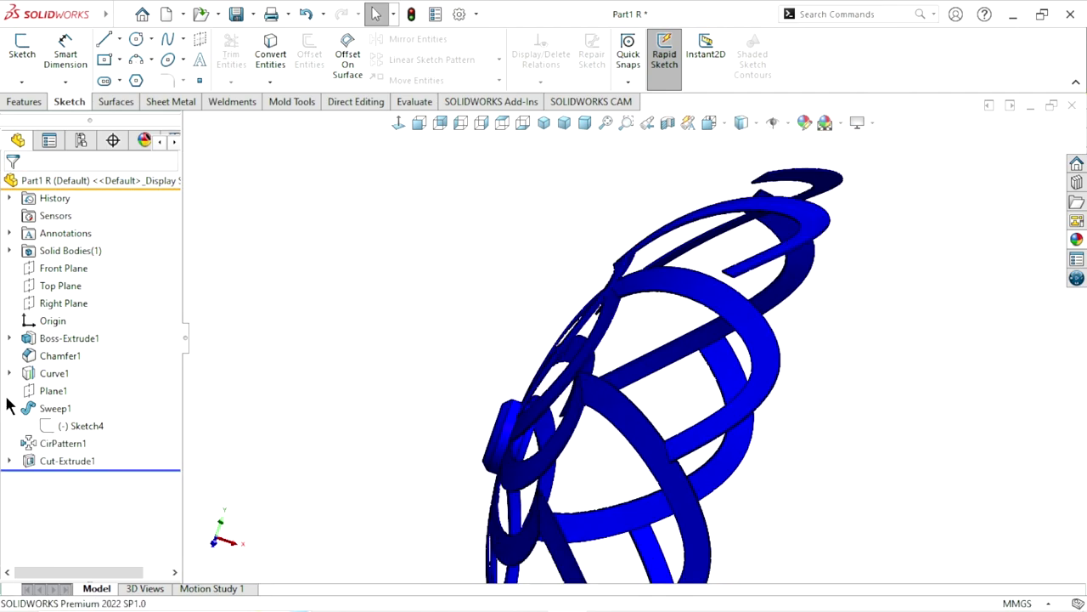
pyautogui.click(10, 408)
pyautogui.scroll(-5, 680, 389)
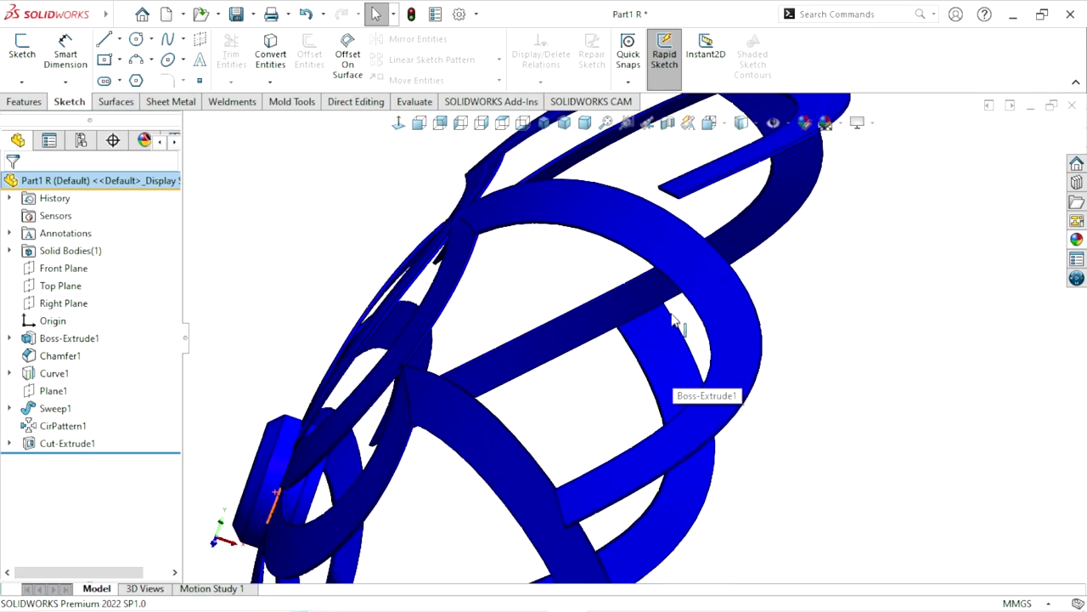
pyautogui.scroll(3, 764, 387)
pyautogui.hotkey('ctrl', '1')
pyautogui.scroll(3, 699, 347)
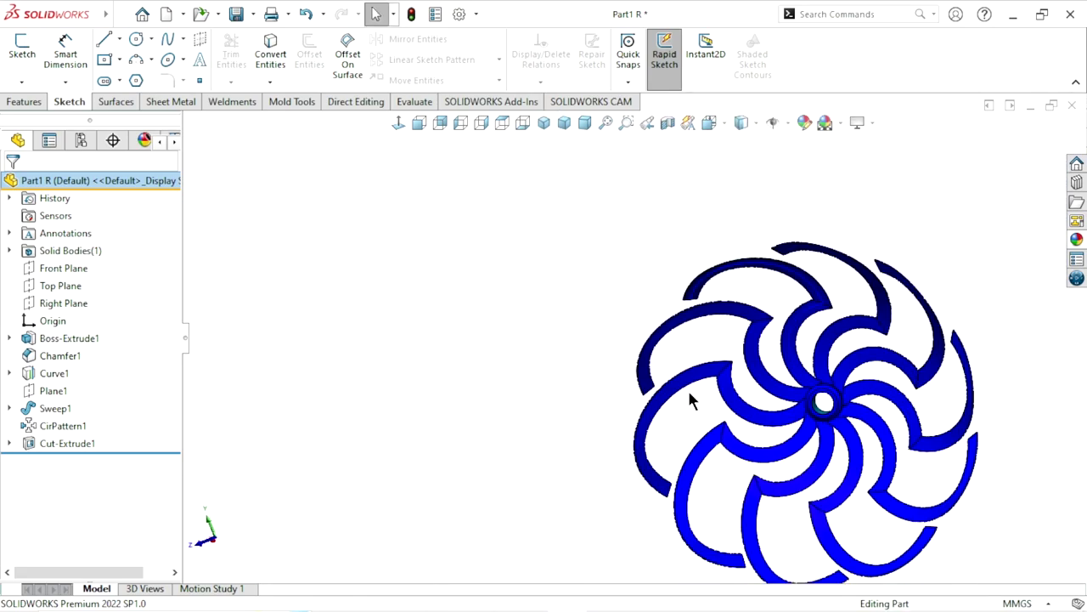
pyautogui.scroll(2, 692, 400)
pyautogui.scroll(-3, 796, 401)
pyautogui.scroll(-5, 711, 296)
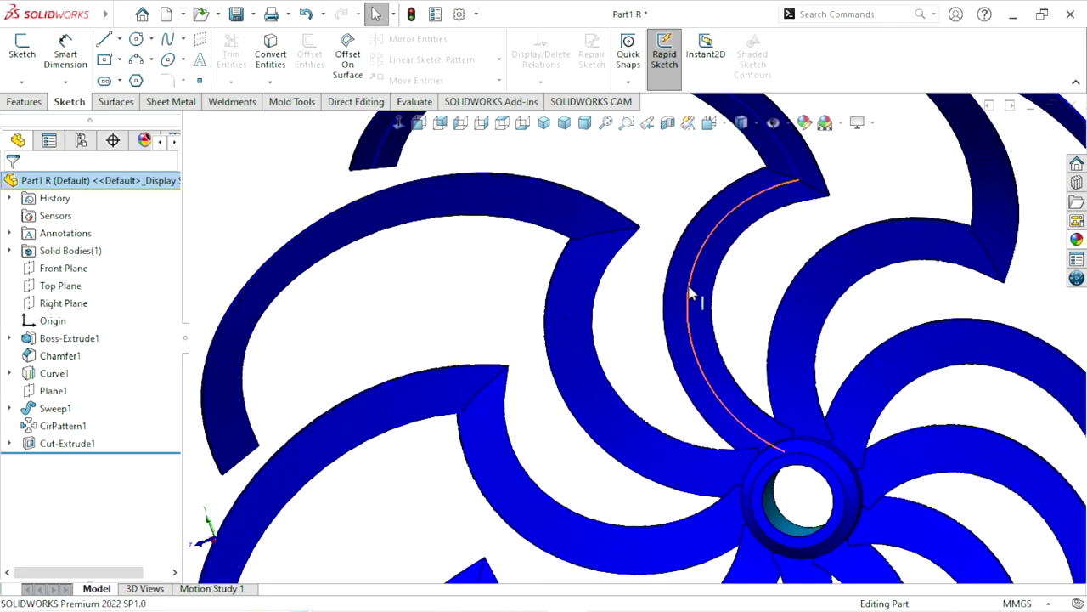
# Hide the blade guide curve Curve1 and view the impeller at an oblique angle
pyautogui.click(697, 296)
pyautogui.click(761, 240)
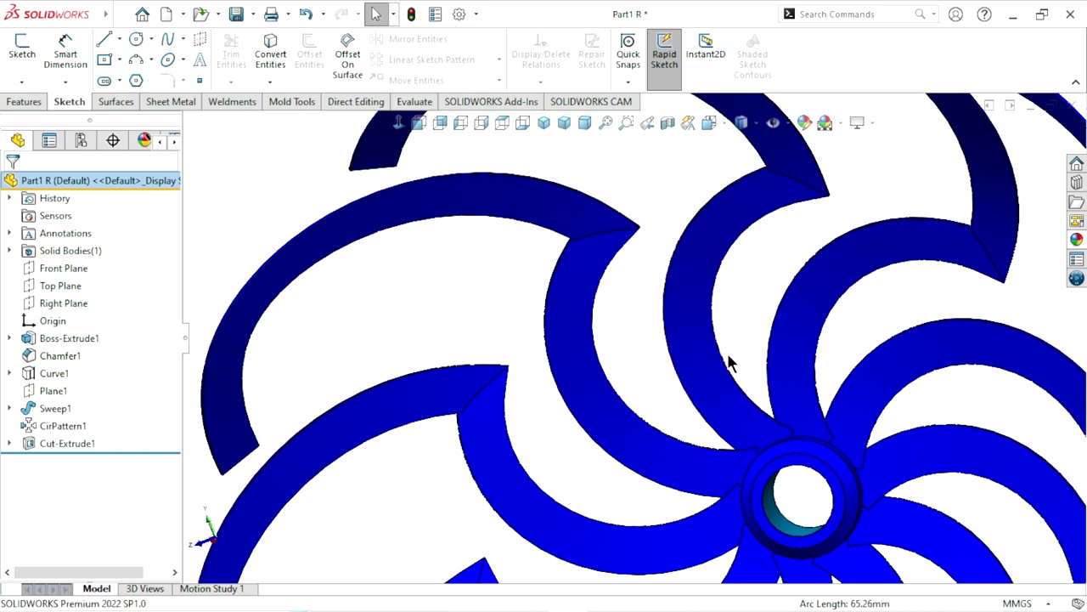
pyautogui.scroll(5, 680, 382)
pyautogui.scroll(2, 633, 401)
pyautogui.scroll(2, 665, 365)
pyautogui.moveTo(665, 365)
pyautogui.mouseDown(button='middle')
pyautogui.moveTo(866, 517)
pyautogui.moveTo(655, 404)
pyautogui.mouseUp(button='middle')
pyautogui.scroll(-2, 655, 399)
pyautogui.scroll(-2, 655, 376)
pyautogui.scroll(-2, 740, 364)
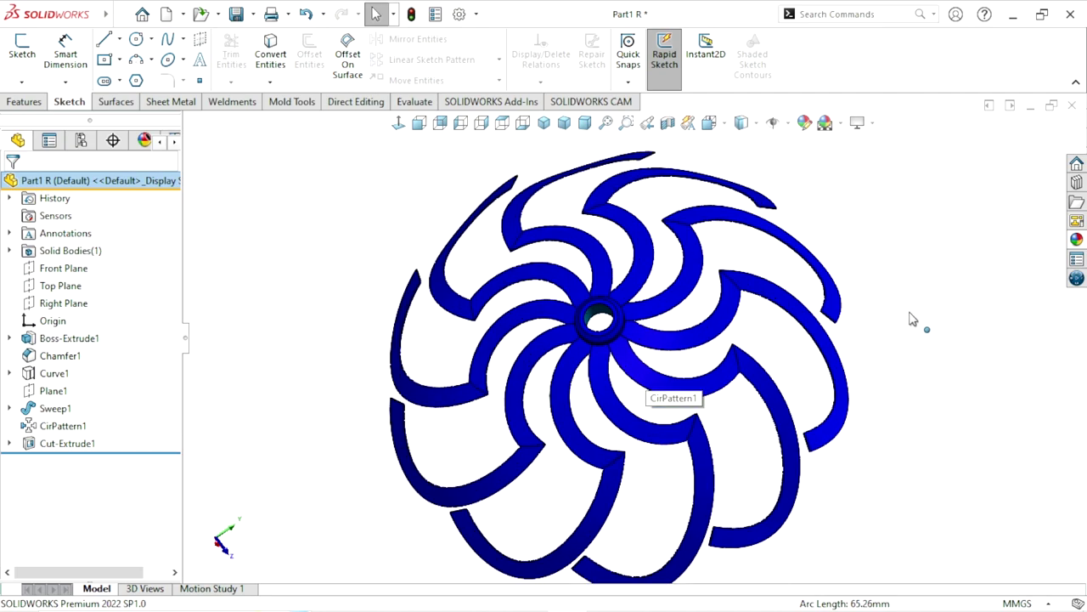
pyautogui.scroll(1, 613, 359)
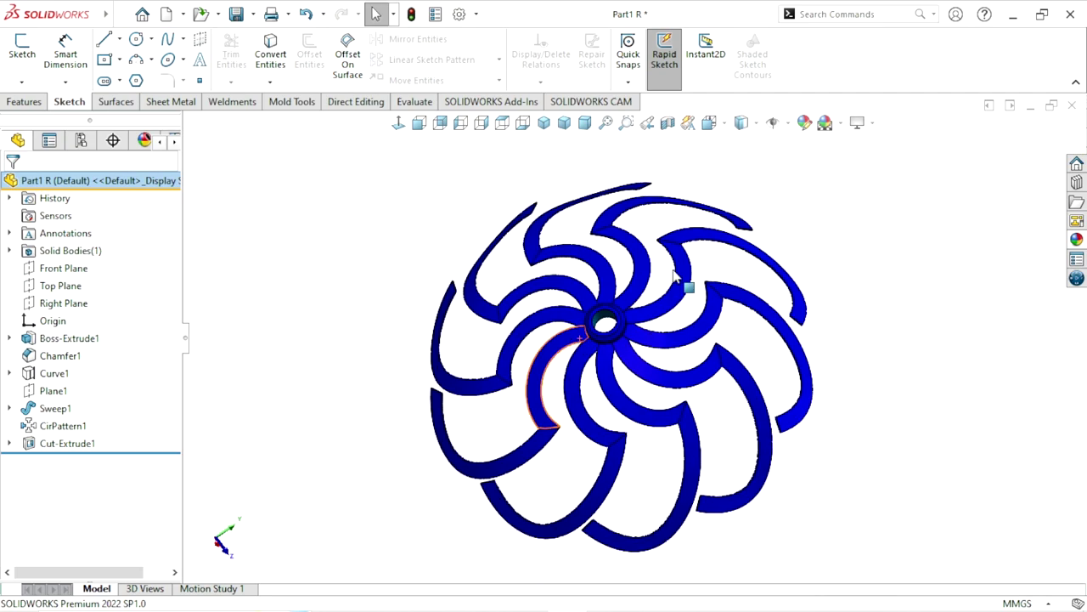
# Save the impeller under the new name Part2 L
pyautogui.click(254, 14)
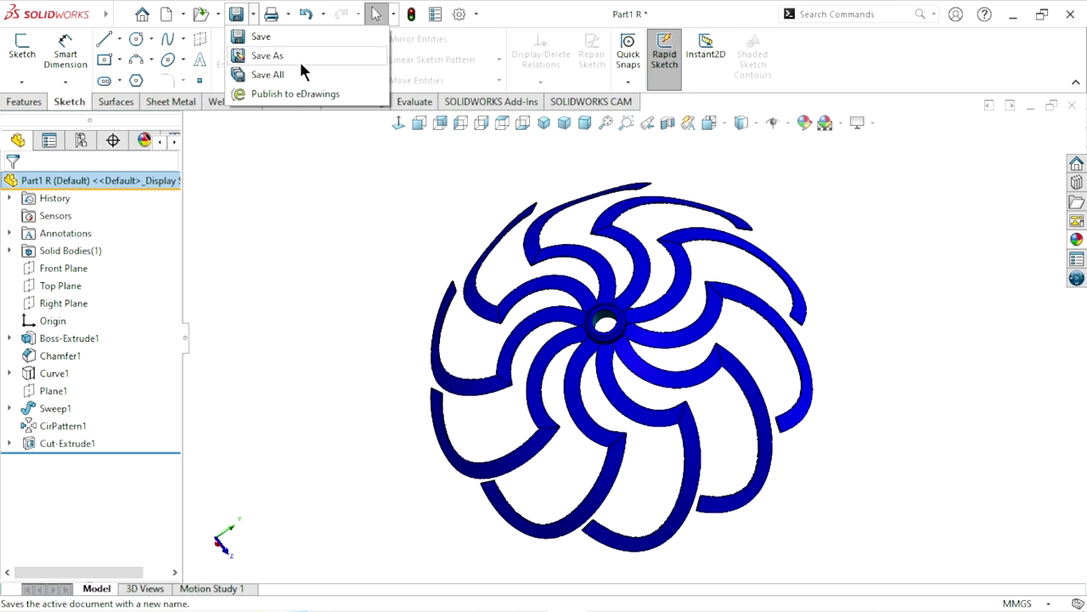
pyautogui.click(371, 174)
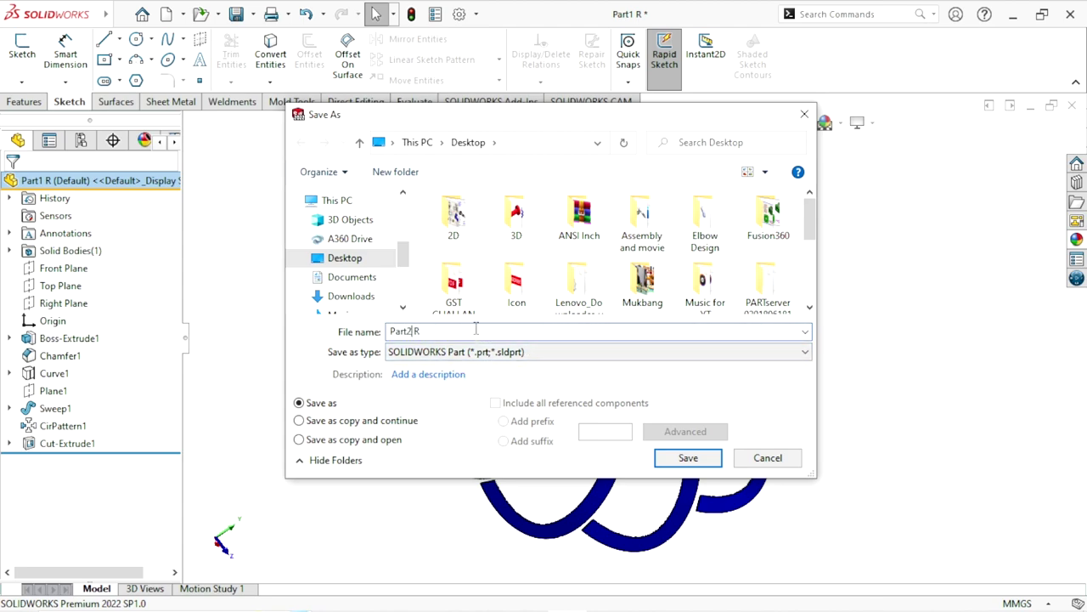
pyautogui.press('BackSpace')
pyautogui.write('L')
pyautogui.click(679, 459)
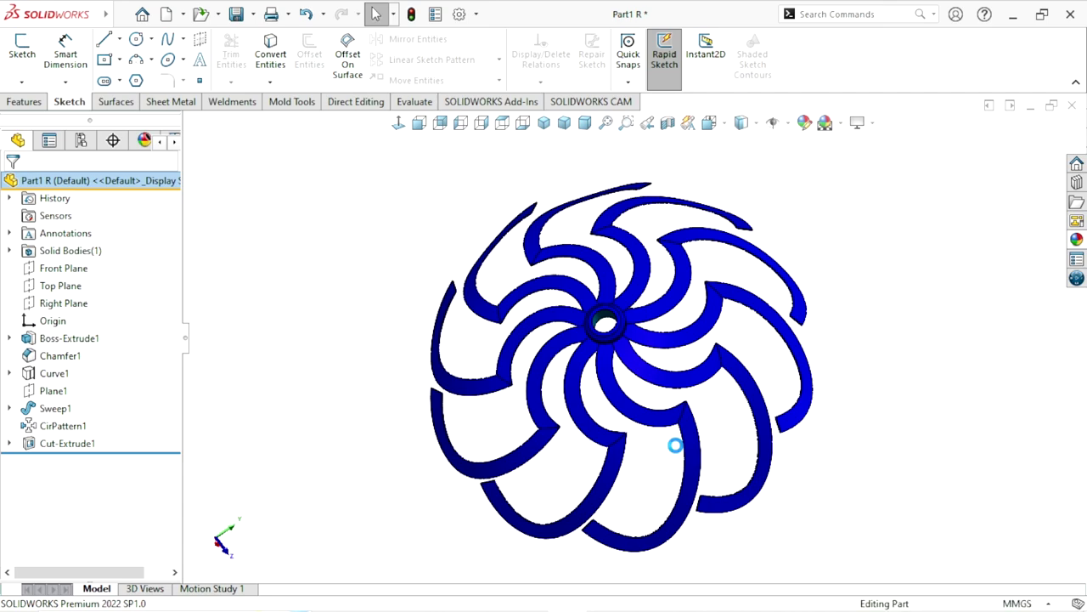
# Orbit the saved impeller to inspect it from oblique and side-on views
pyautogui.moveTo(680, 448)
pyautogui.mouseDown(button='middle')
pyautogui.moveTo(660, 437)
pyautogui.moveTo(670, 388)
pyautogui.moveTo(618, 450)
pyautogui.moveTo(629, 412)
pyautogui.mouseUp(button='middle')
pyautogui.moveTo(668, 360)
pyautogui.mouseDown(button='middle')
pyautogui.moveTo(711, 408)
pyautogui.moveTo(677, 358)
pyautogui.mouseUp(button='middle')
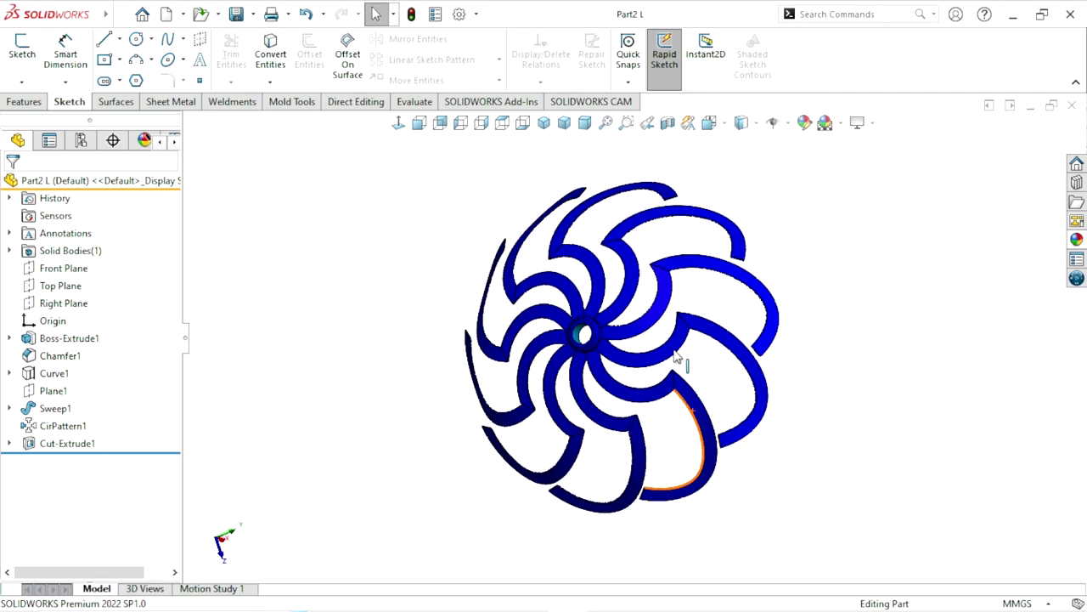
pyautogui.scroll(-3, 677, 357)
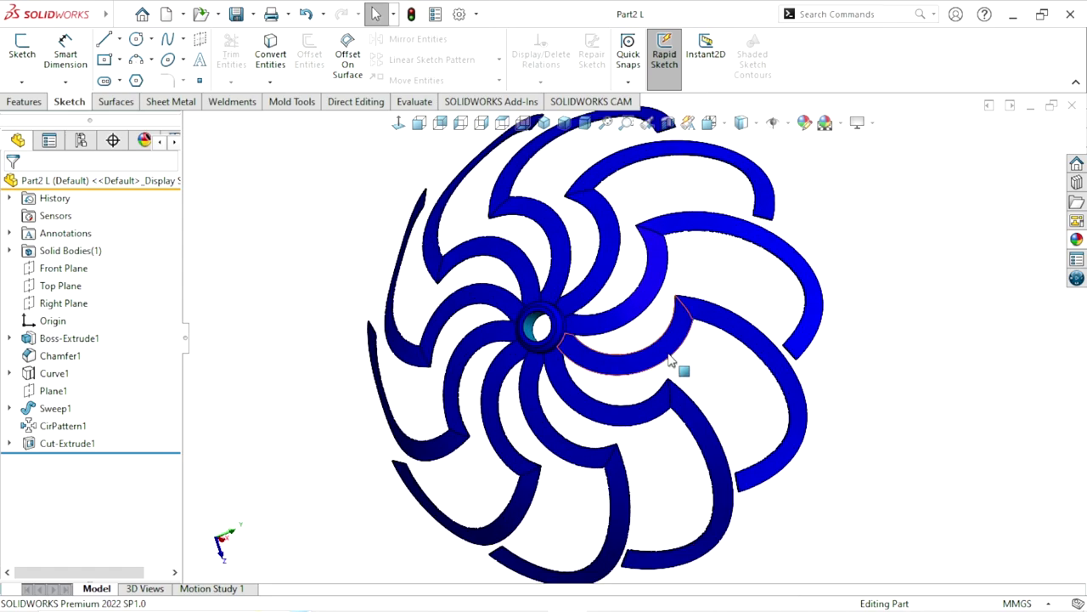
pyautogui.moveTo(781, 417)
pyautogui.mouseDown(button='middle')
pyautogui.moveTo(688, 432)
pyautogui.moveTo(646, 309)
pyautogui.moveTo(747, 363)
pyautogui.moveTo(643, 384)
pyautogui.mouseUp(button='middle')
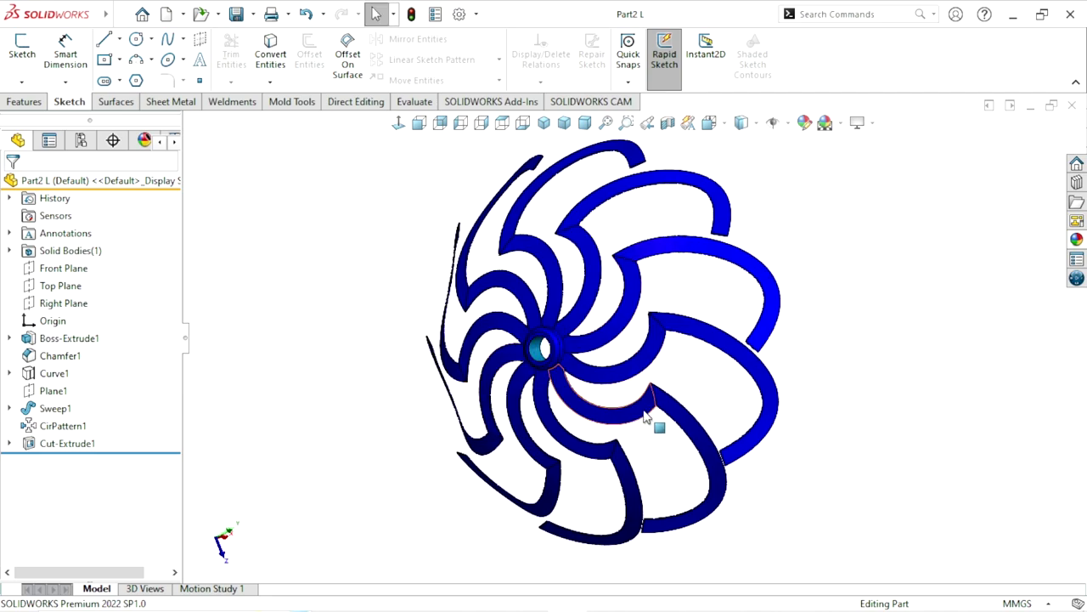
pyautogui.scroll(-3, 619, 392)
pyautogui.moveTo(563, 376)
pyautogui.mouseDown(button='middle')
pyautogui.moveTo(686, 340)
pyautogui.moveTo(884, 383)
pyautogui.mouseUp(button='middle')
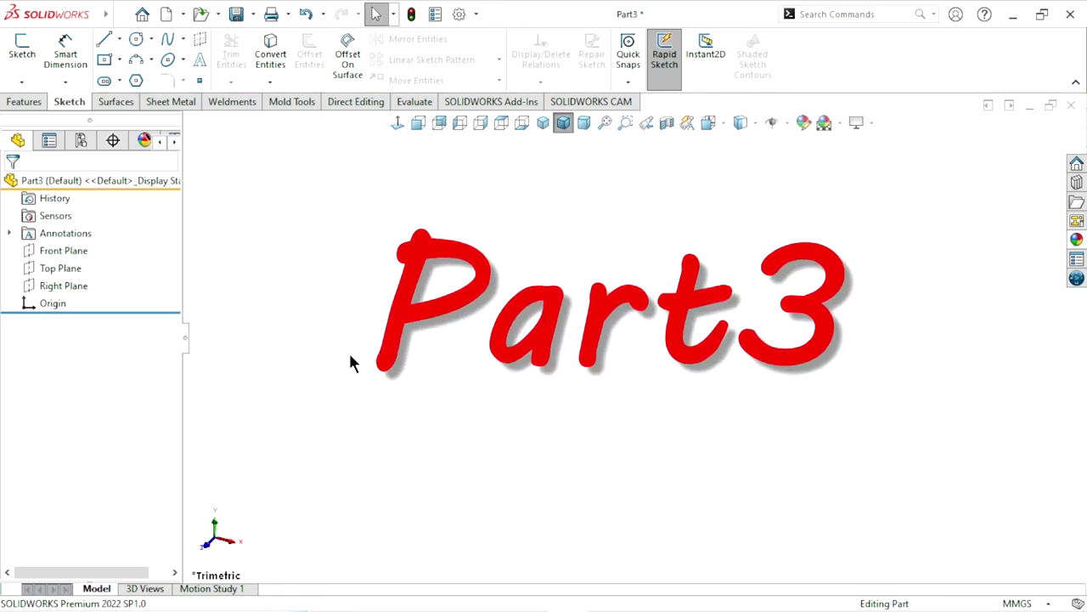
# Sketch a 12 mm diameter circle centred on the origin on the Front Plane
pyautogui.click(63, 251)
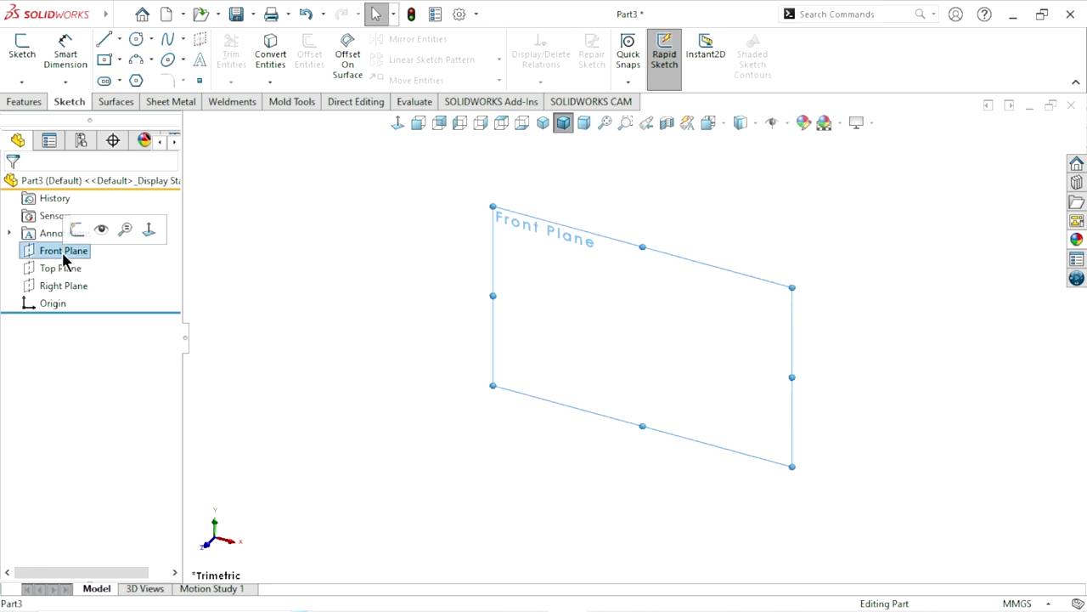
pyautogui.click(73, 230)
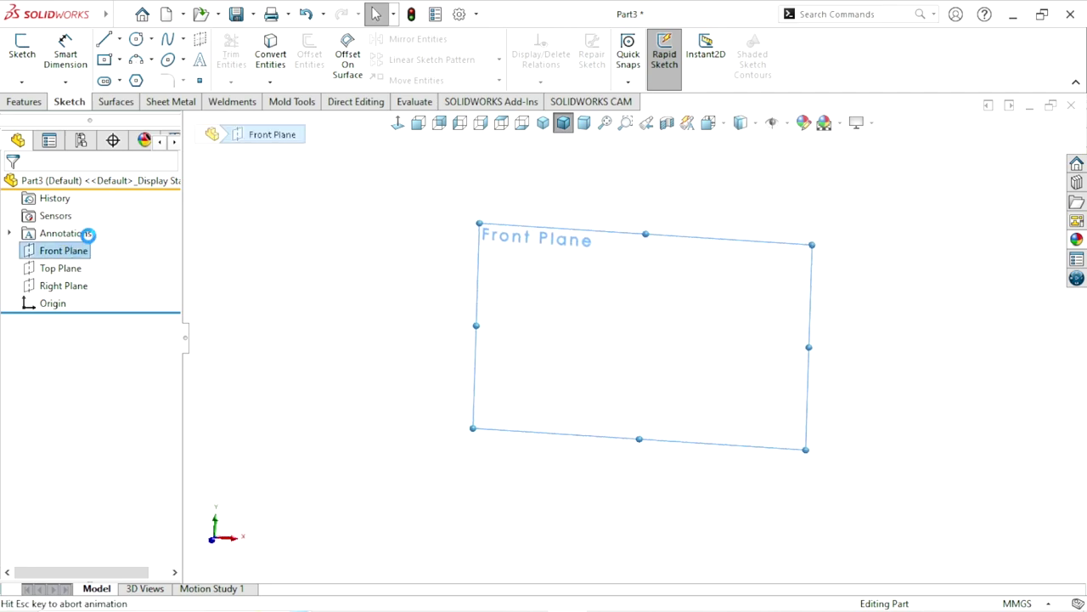
pyautogui.click(136, 39)
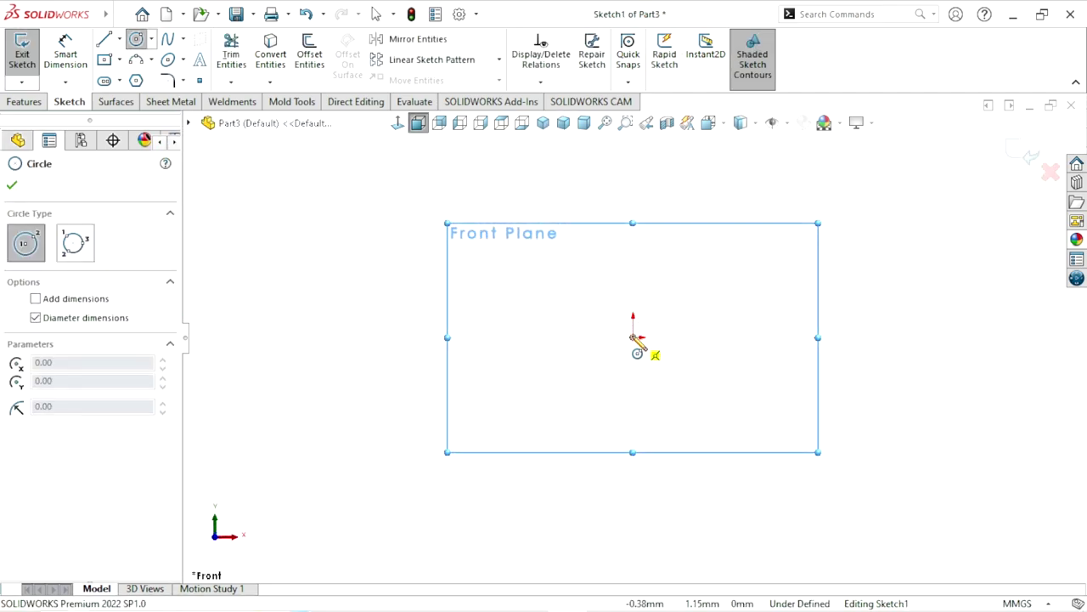
pyautogui.click(639, 337)
pyautogui.click(734, 320)
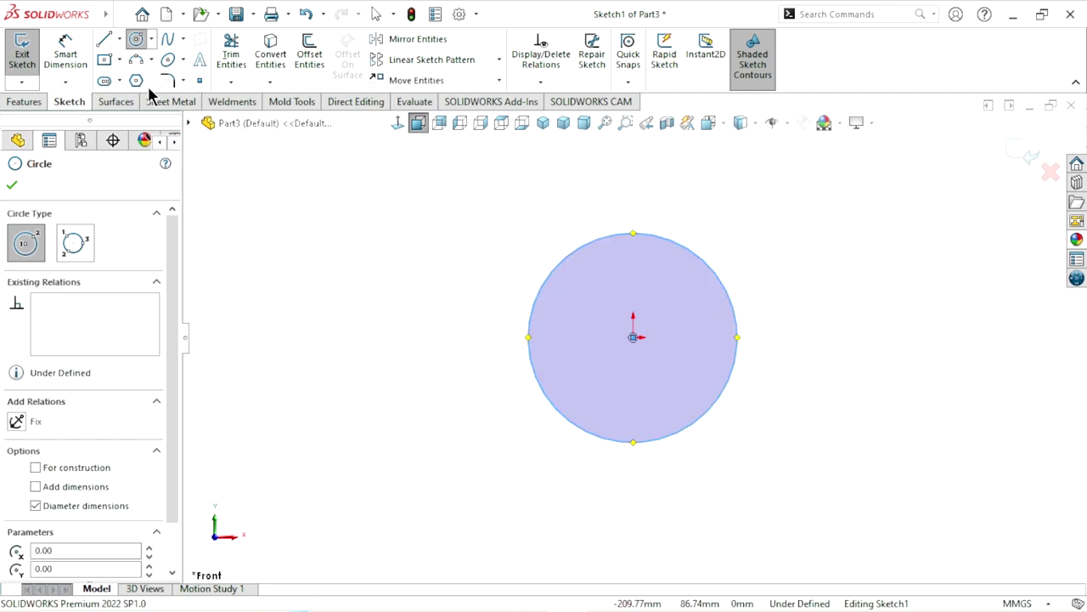
pyautogui.click(63, 70)
pyautogui.click(738, 333)
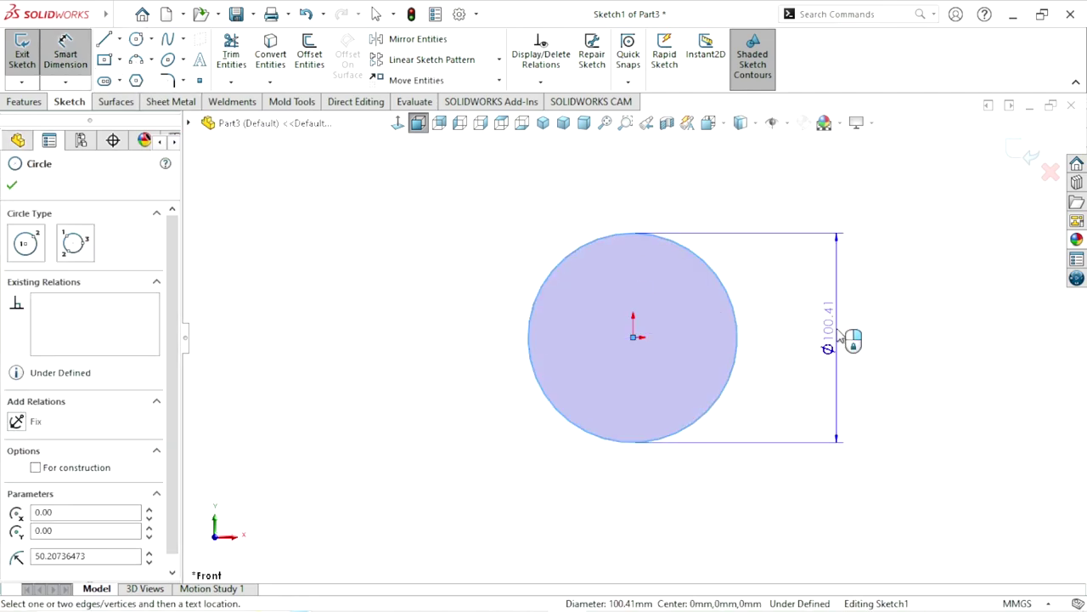
pyautogui.click(824, 338)
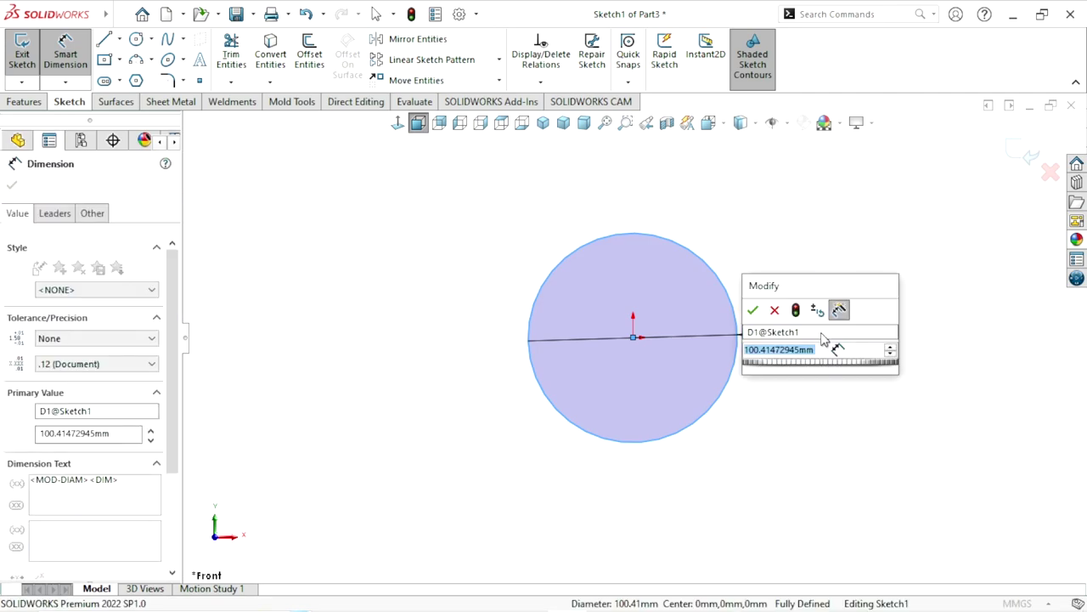
pyautogui.write('12')
pyautogui.press('Return')
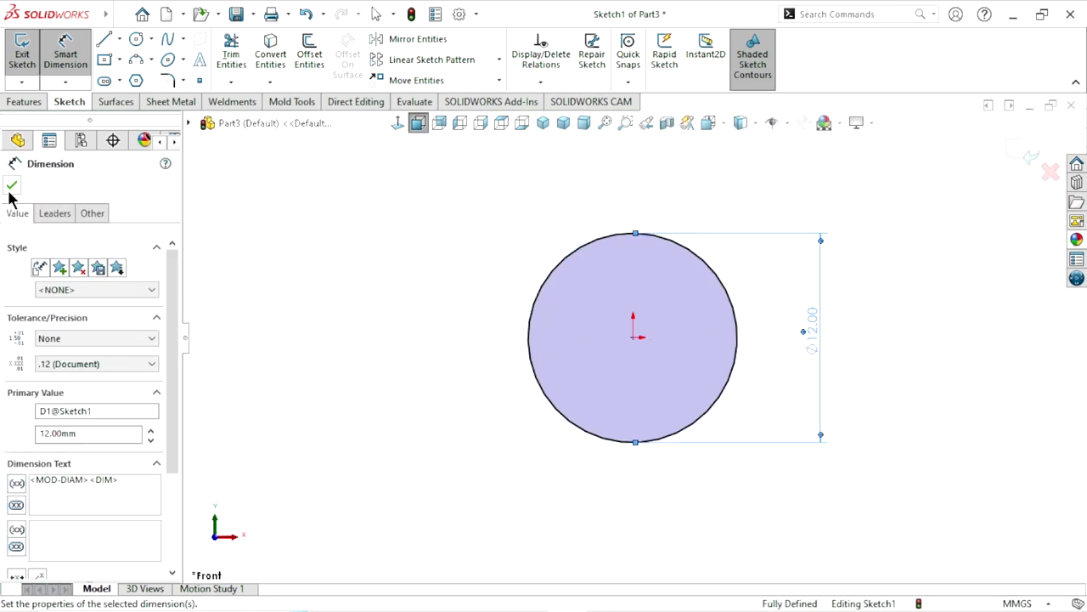
pyautogui.click(12, 184)
# Extrude the circle 30 mm into a solid cylinder, Boss-Extrude1
pyautogui.click(24, 101)
pyautogui.click(31, 55)
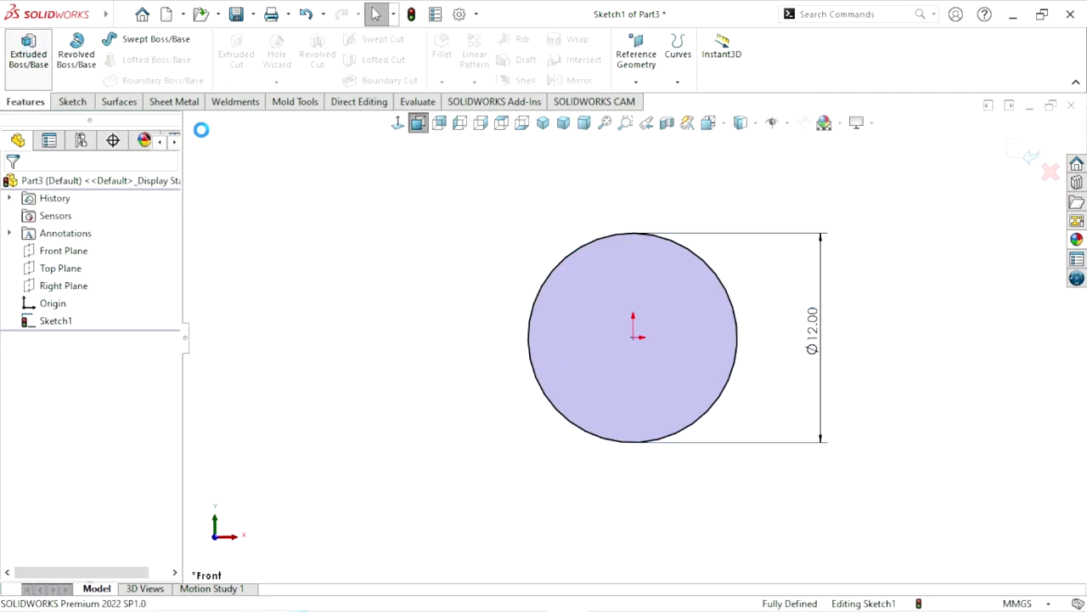
pyautogui.write('30')
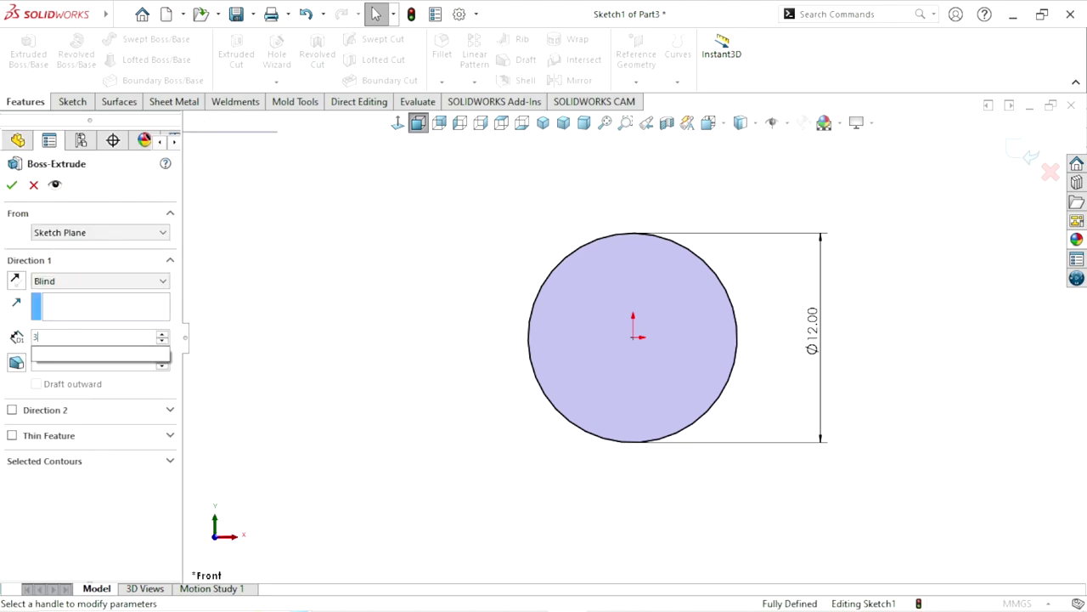
pyautogui.press('Return')
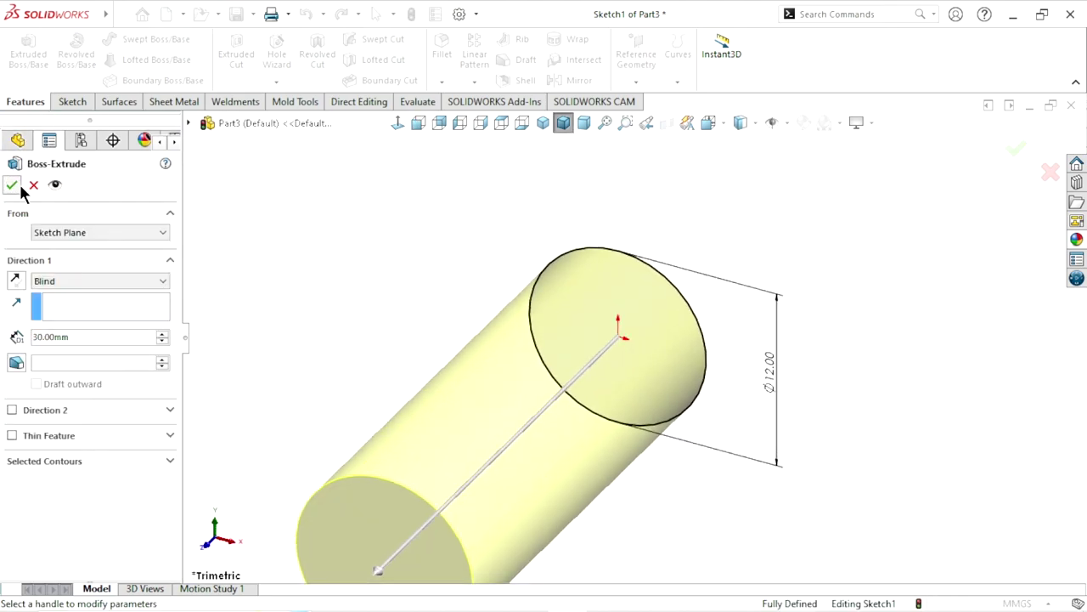
pyautogui.click(13, 185)
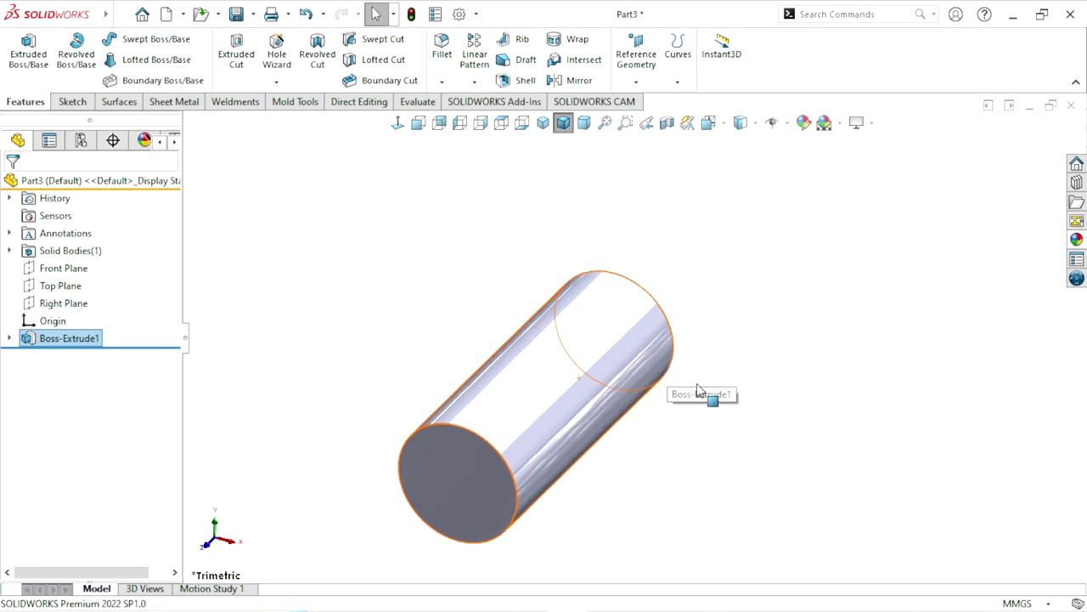
# Sketch a 25 mm diameter circle centred on the cylinder's end face
pyautogui.click(429, 475)
pyautogui.click(479, 416)
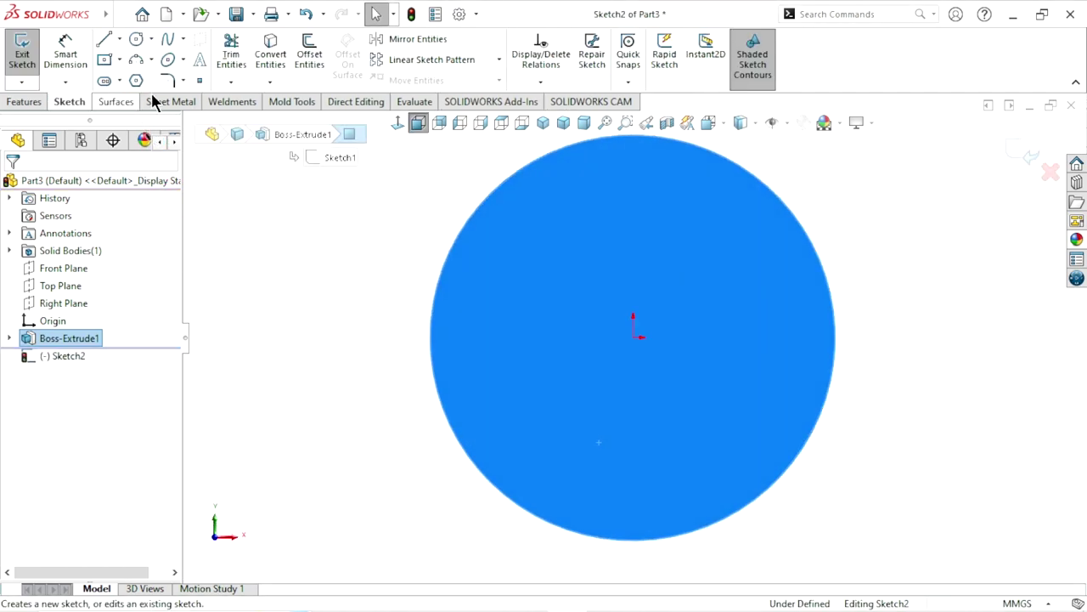
pyautogui.click(136, 39)
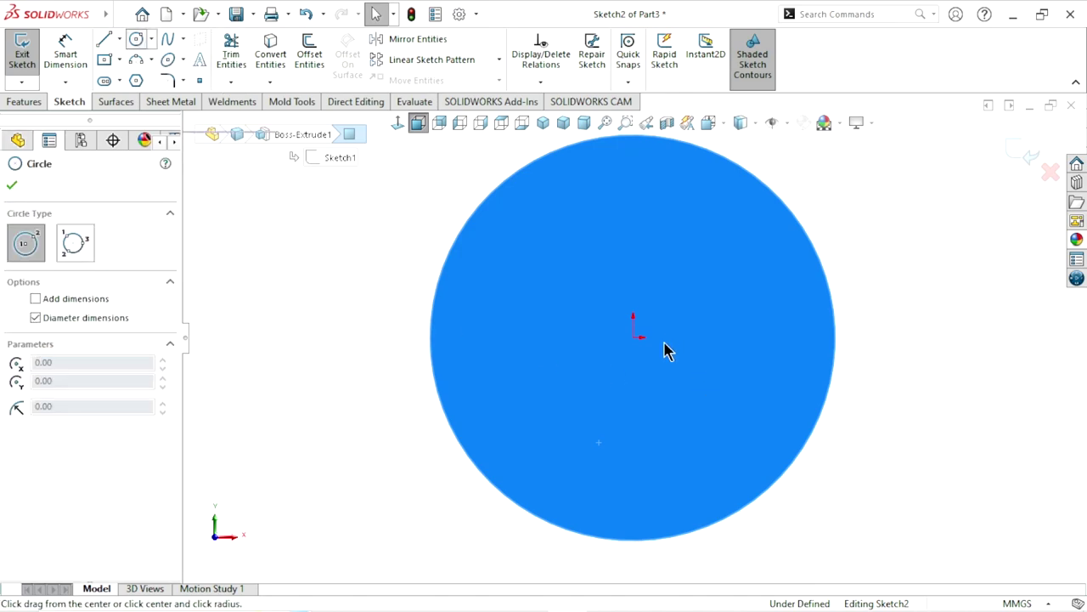
pyautogui.click(637, 335)
pyautogui.click(923, 253)
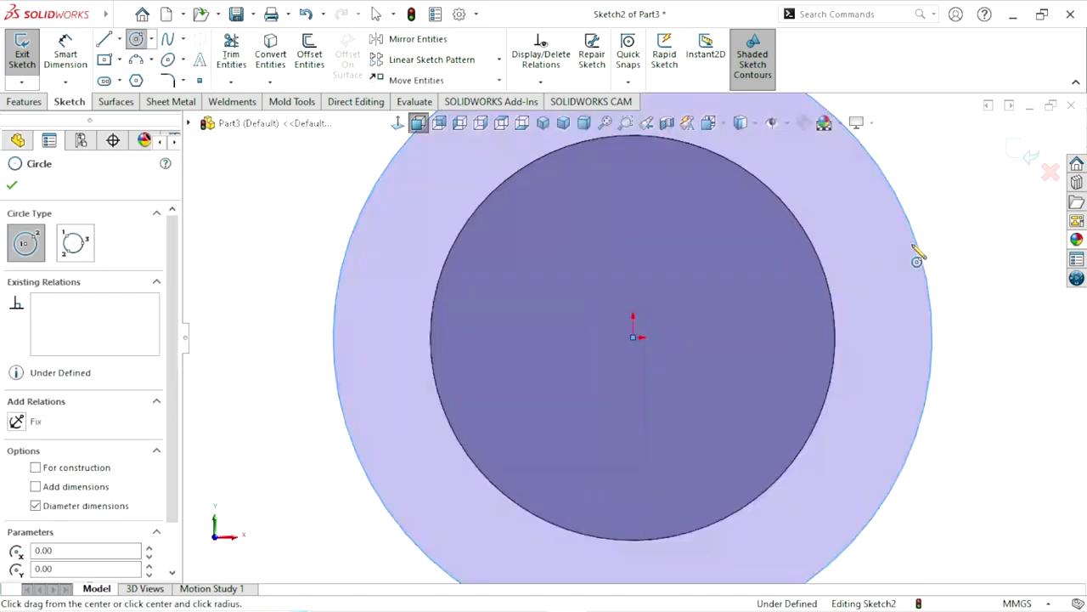
pyautogui.press('Escape')
pyautogui.press('f')
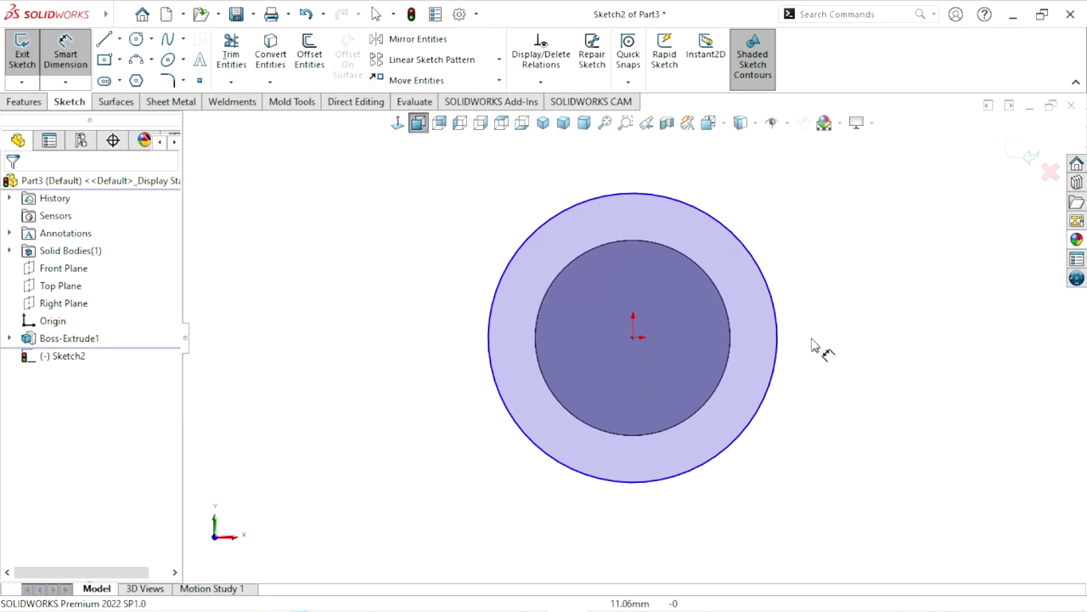
pyautogui.click(777, 340)
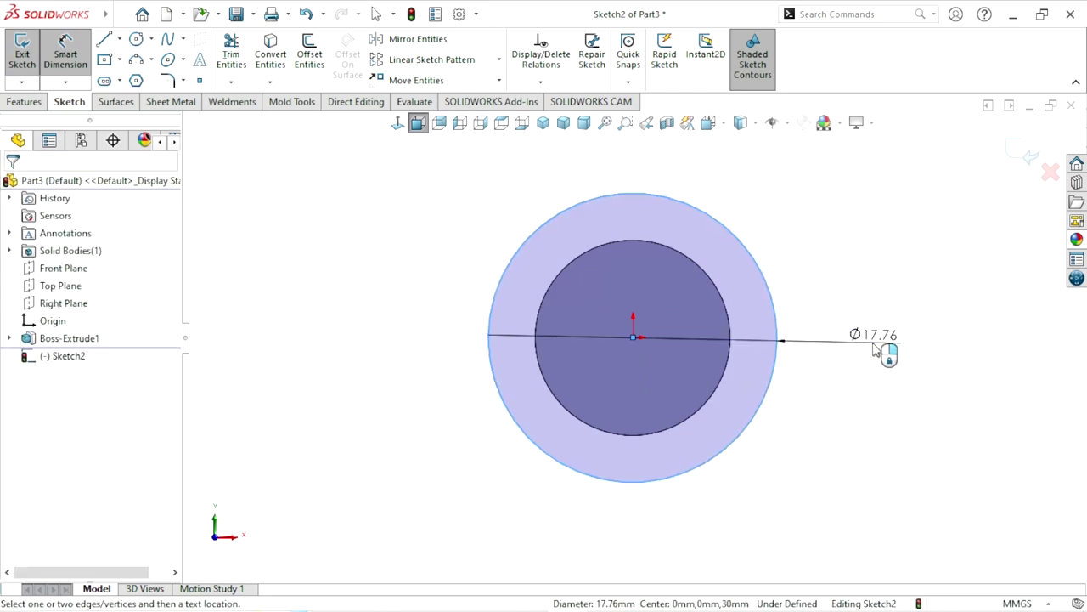
pyautogui.click(886, 357)
pyautogui.write('25')
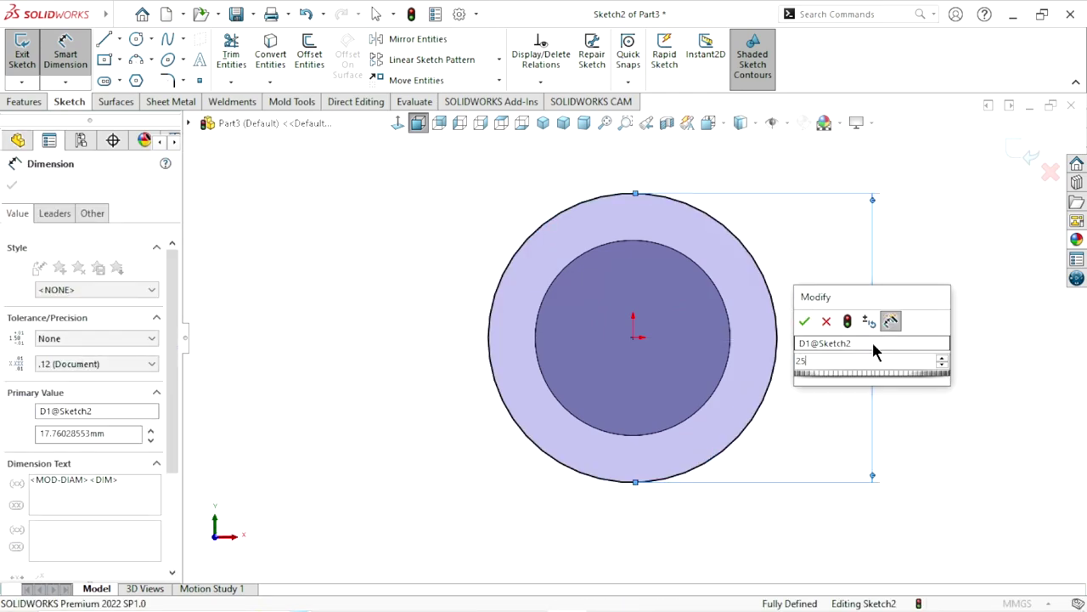
pyautogui.press('Return')
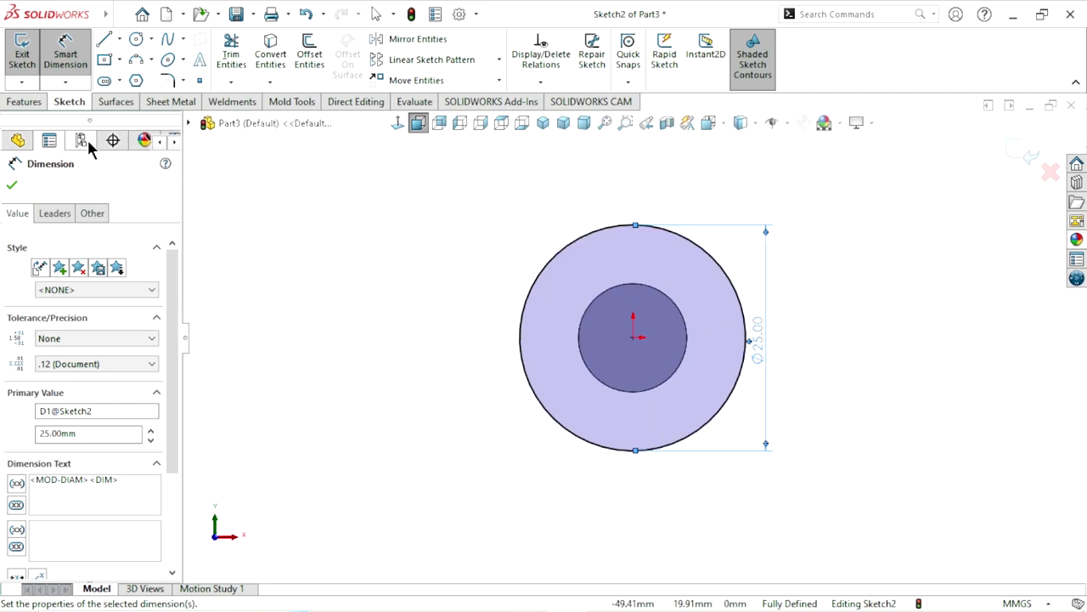
pyautogui.click(10, 186)
# Extrude the 25 mm circle 10 mm as Boss-Extrude2
pyautogui.click(17, 105)
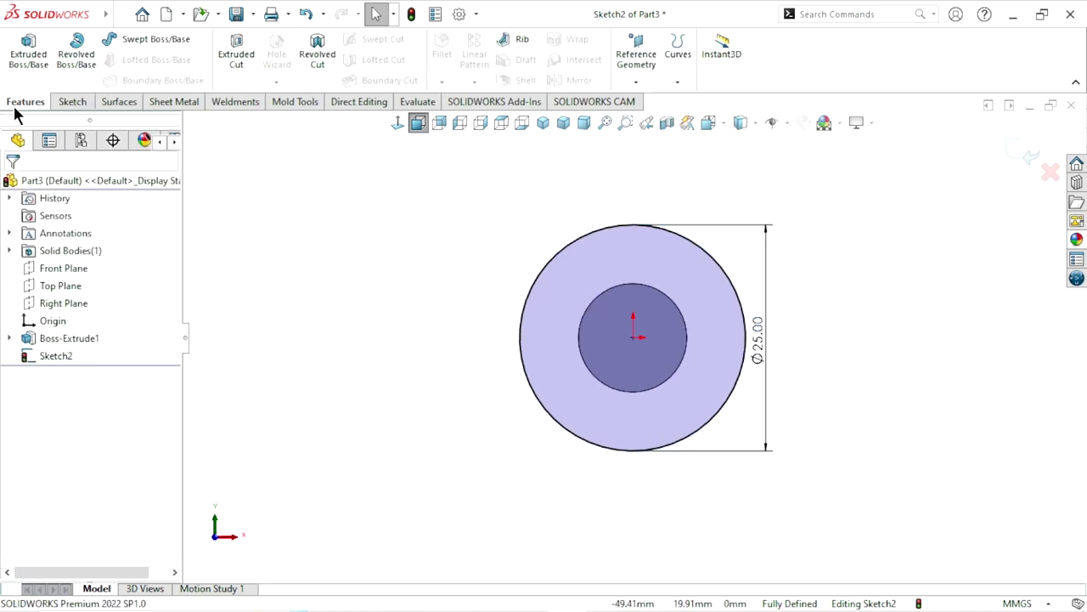
pyautogui.click(28, 59)
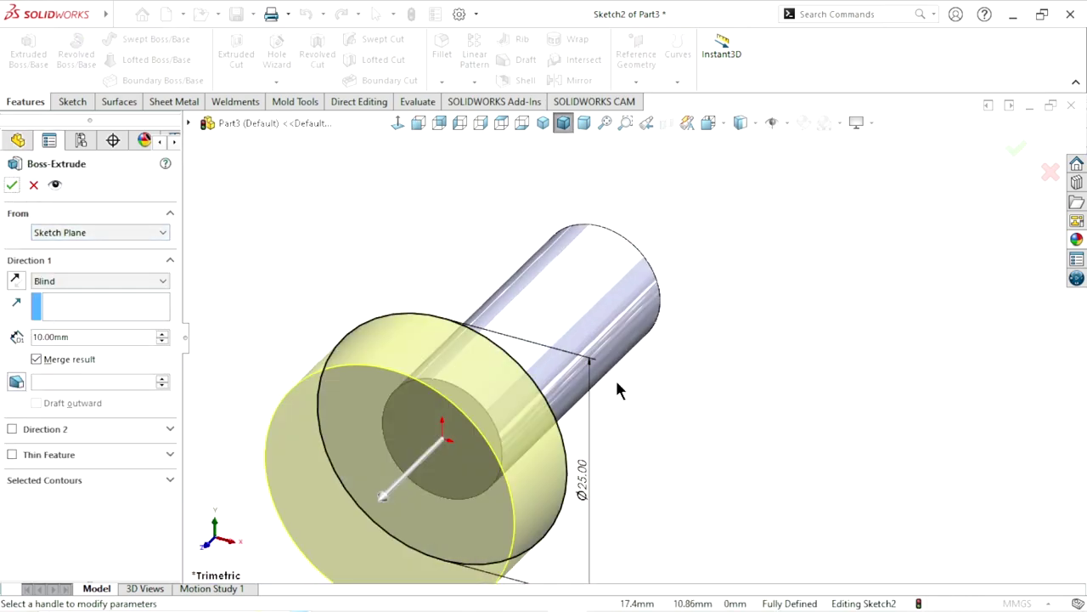
pyautogui.click(11, 185)
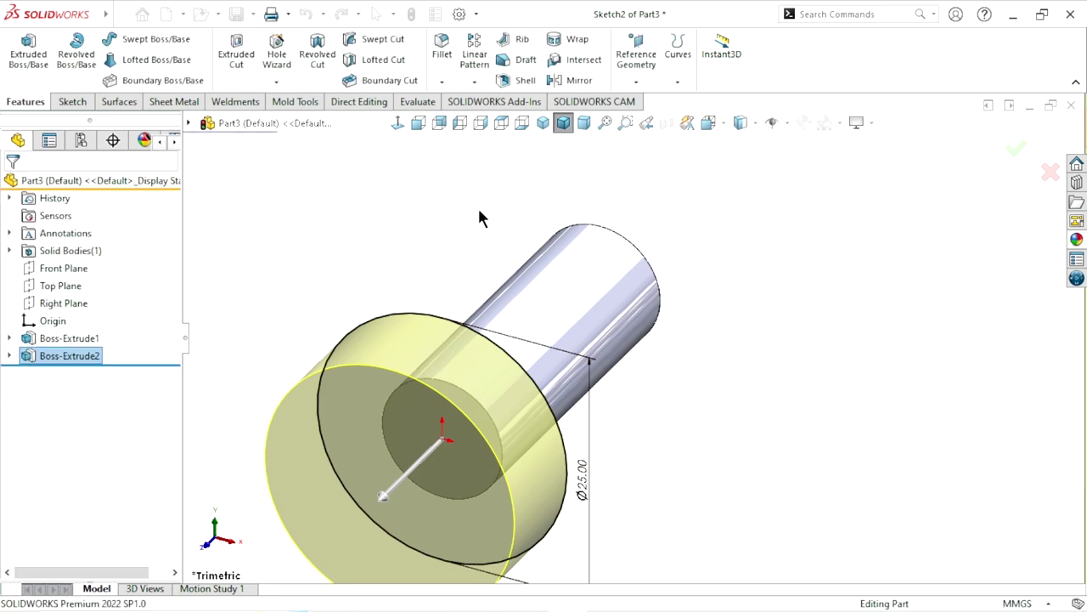
pyautogui.click(443, 80)
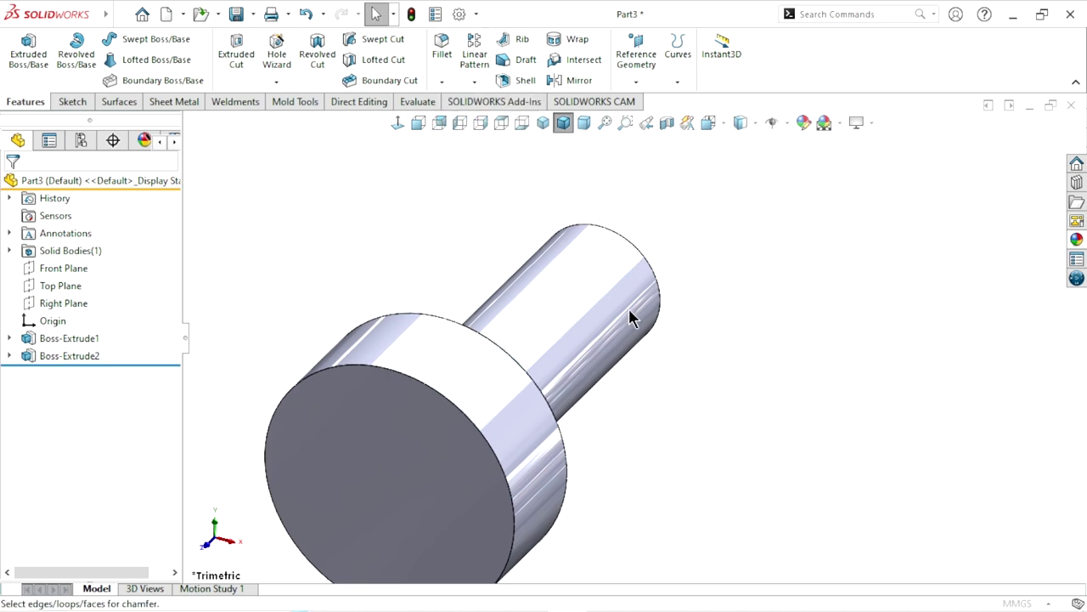
# Chamfer the collar's front face edges at 1 mm × 45° and the shaft's end face at 0.5 mm × 45°
pyautogui.click(481, 383)
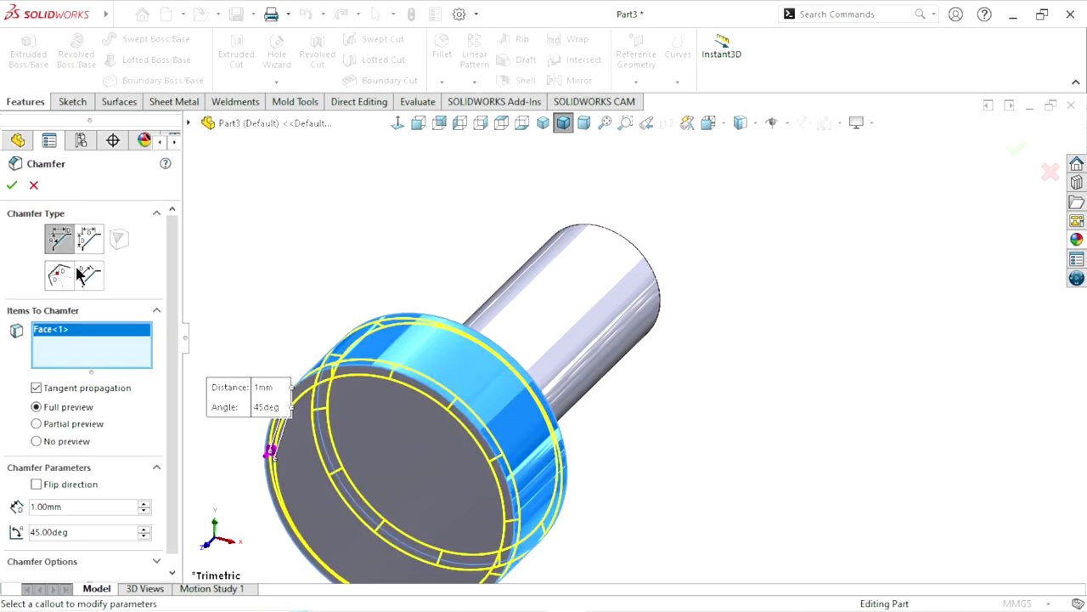
pyautogui.click(11, 185)
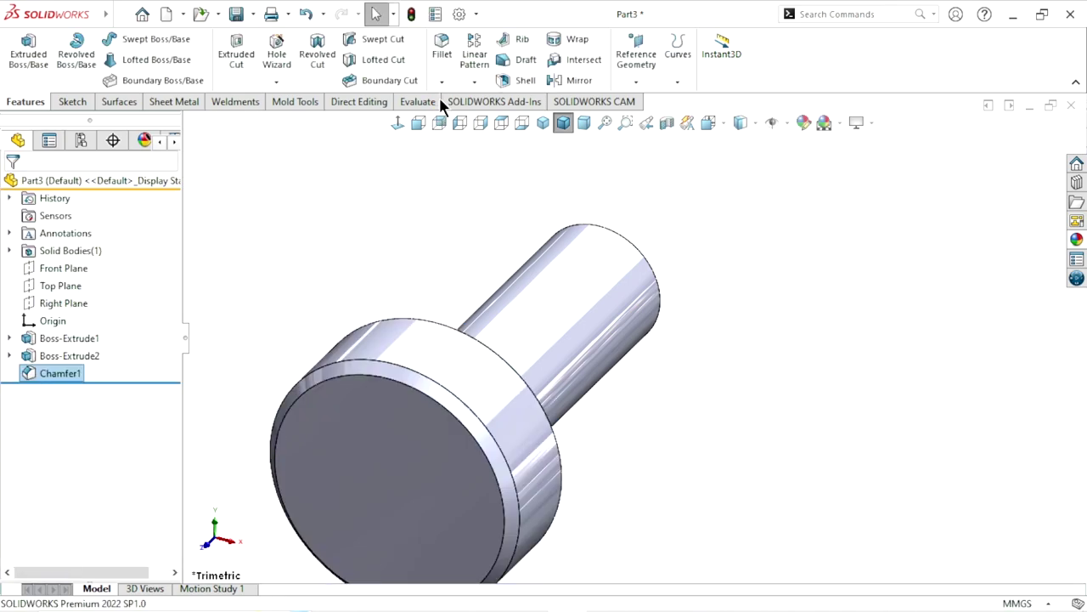
pyautogui.click(441, 84)
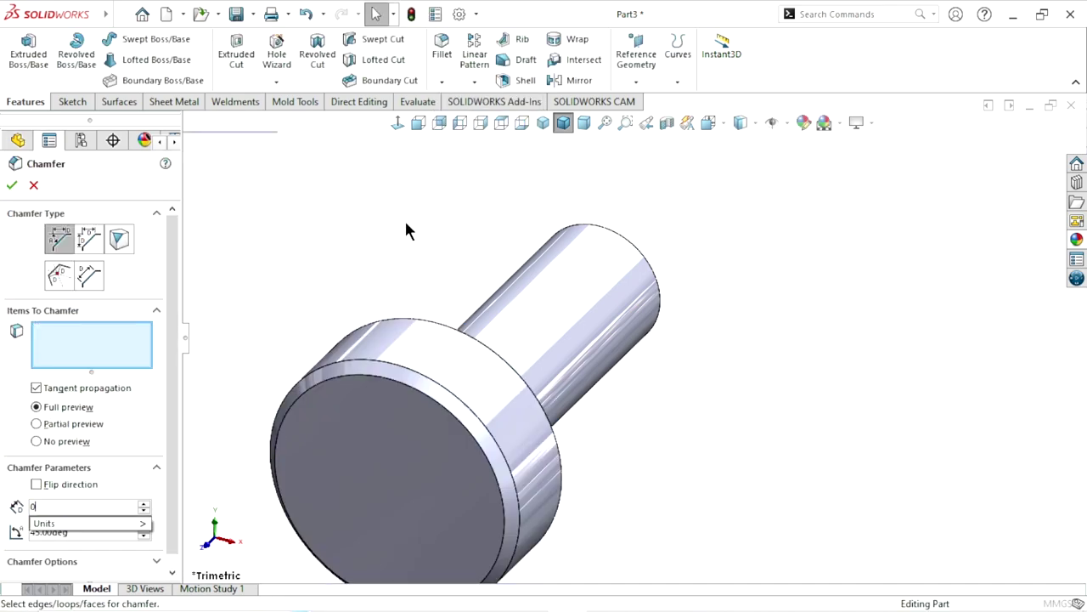
pyautogui.moveTo(787, 298); pyautogui.dragTo(682, 478, button='middle')
pyautogui.scroll(3, 719, 475)
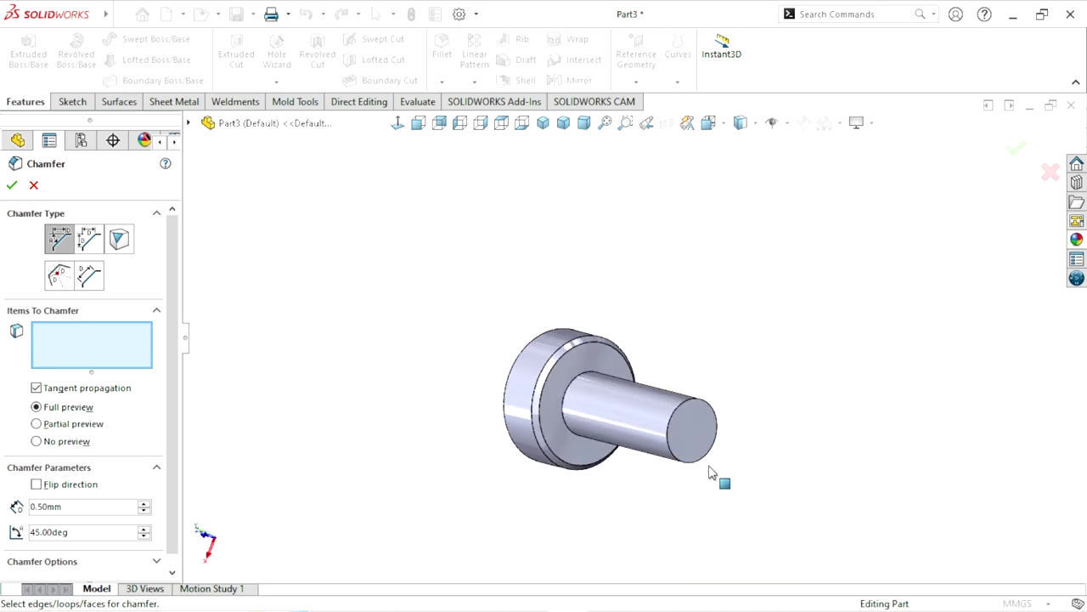
pyautogui.scroll(-5, 699, 450)
pyautogui.click(714, 417)
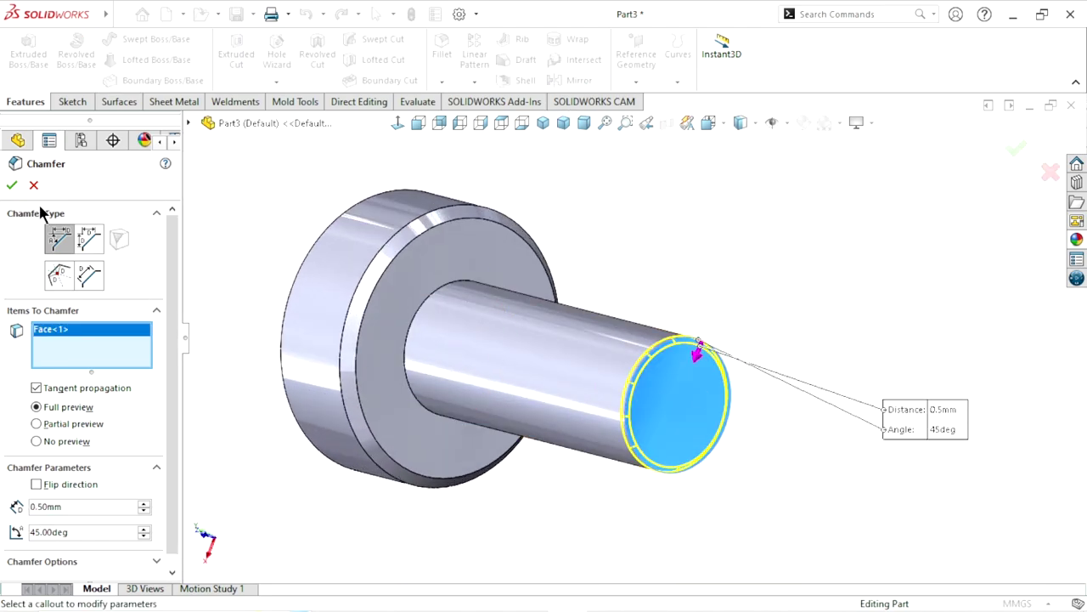
pyautogui.click(12, 184)
# Clear the selection and orbit the model to inspect the chamfered shaft
pyautogui.click(284, 257)
pyautogui.scroll(3, 284, 256)
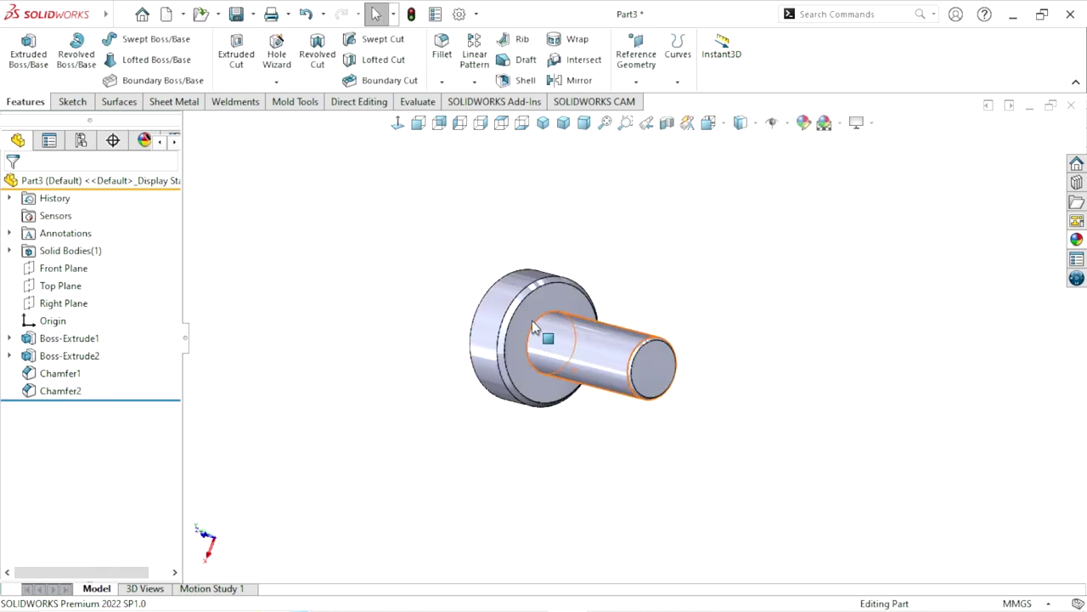
pyautogui.scroll(-3, 747, 293)
pyautogui.moveTo(748, 293)
pyautogui.mouseDown(button='middle')
pyautogui.moveTo(712, 399)
pyautogui.moveTo(644, 376)
pyautogui.mouseUp(button='middle')
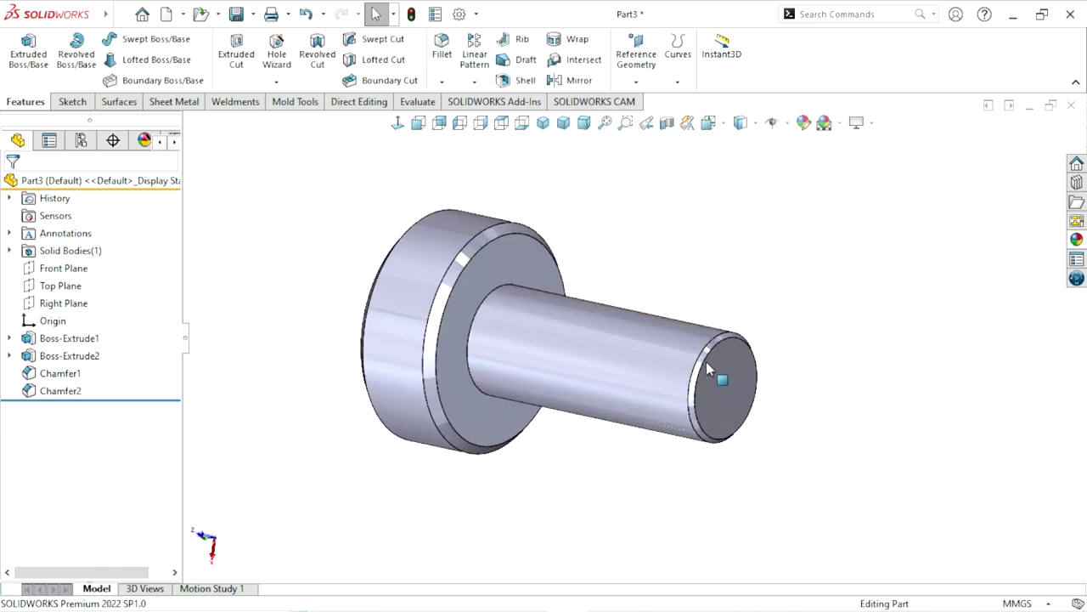
# Drag the Red appearance from the Appearances library onto the pin and pick a deeper red shade
pyautogui.click(1075, 242)
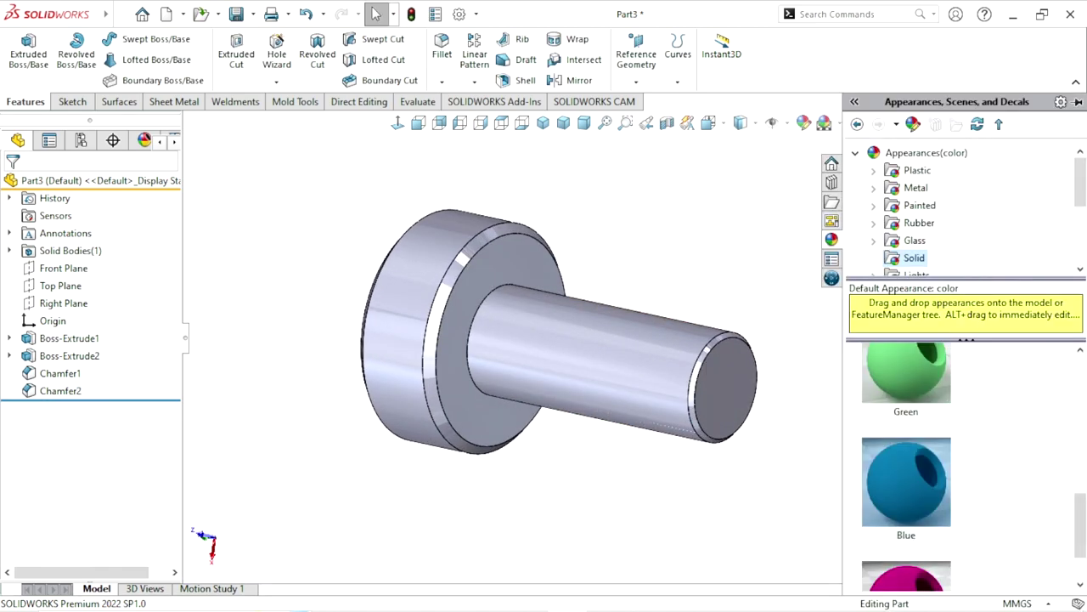
pyautogui.moveTo(1082, 499); pyautogui.dragTo(1082, 381)
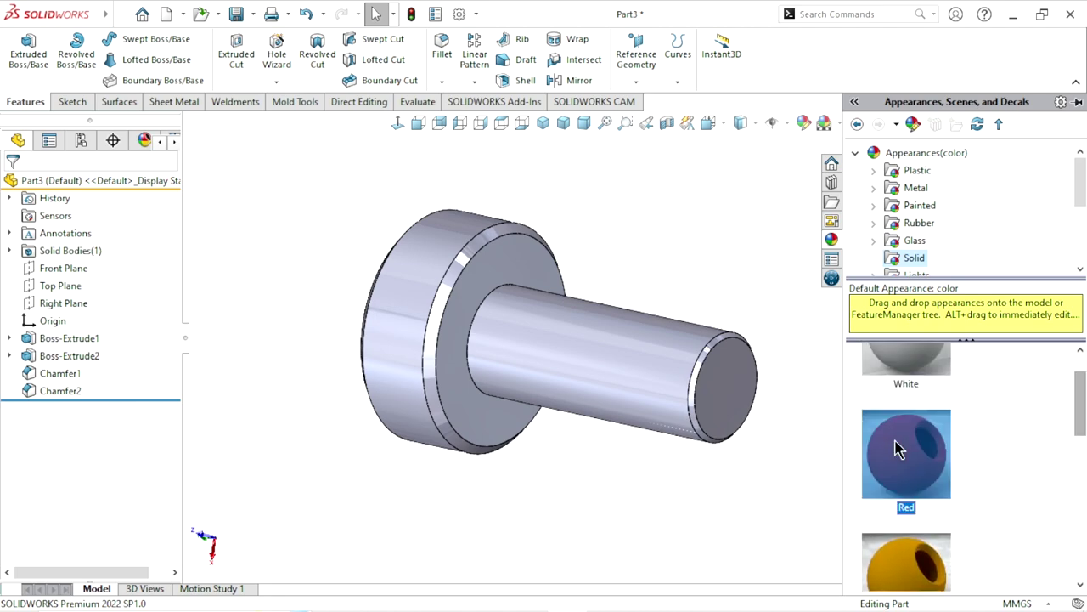
pyautogui.moveTo(906, 454); pyautogui.dragTo(737, 480)
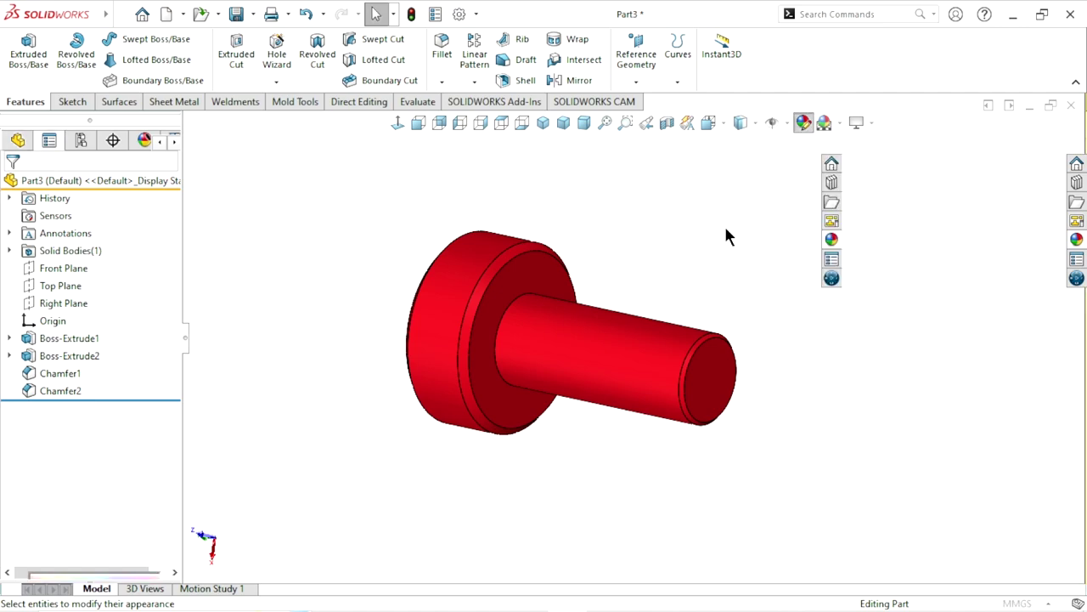
pyautogui.click(55, 519)
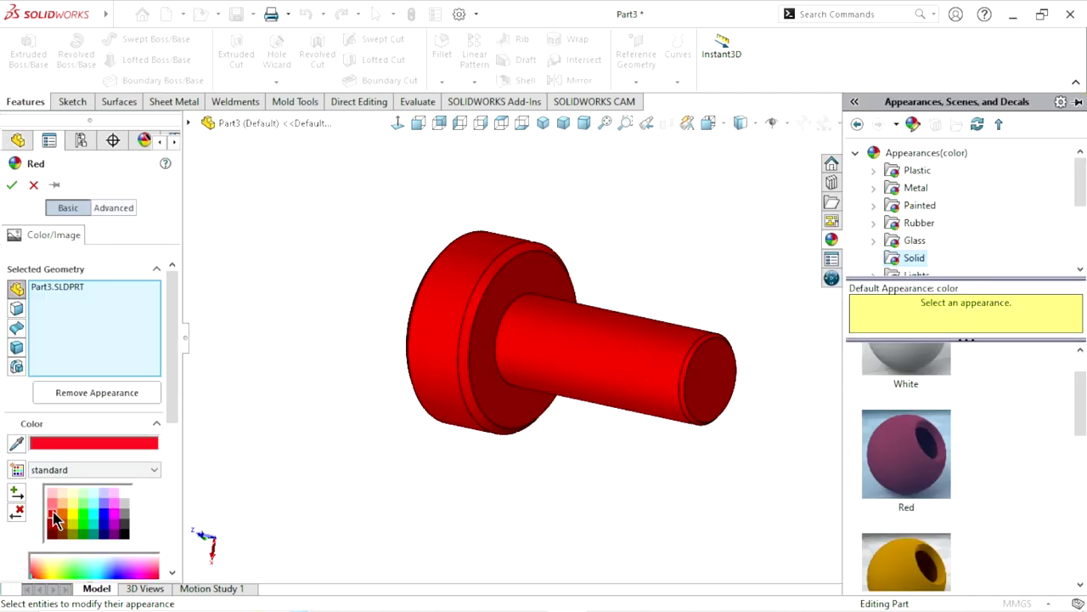
pyautogui.click(12, 184)
pyautogui.scroll(-2, 668, 352)
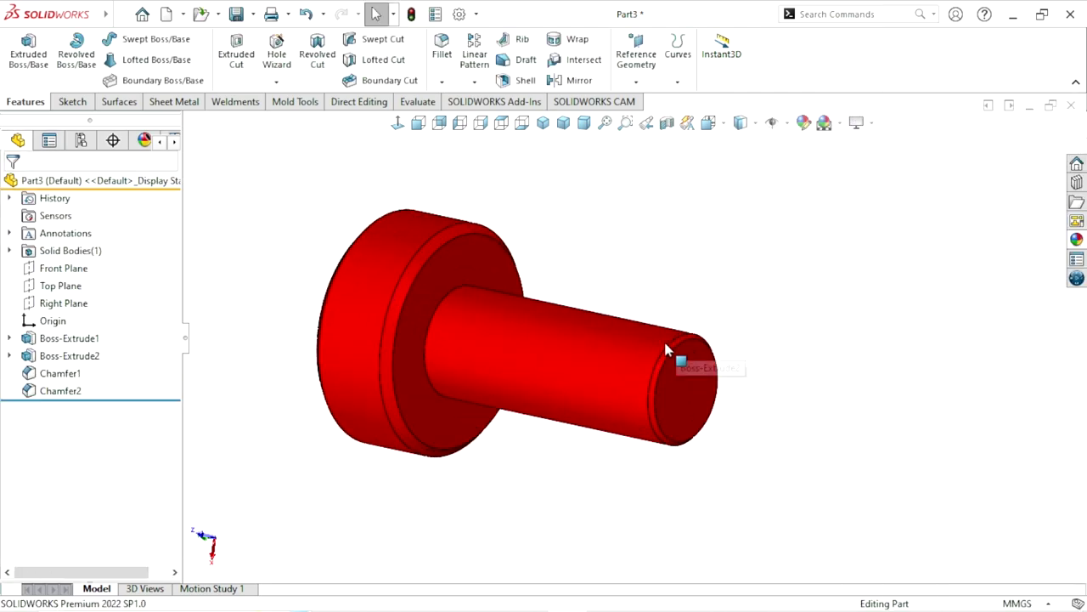
pyautogui.scroll(3, 437, 367)
pyautogui.scroll(-2, 437, 366)
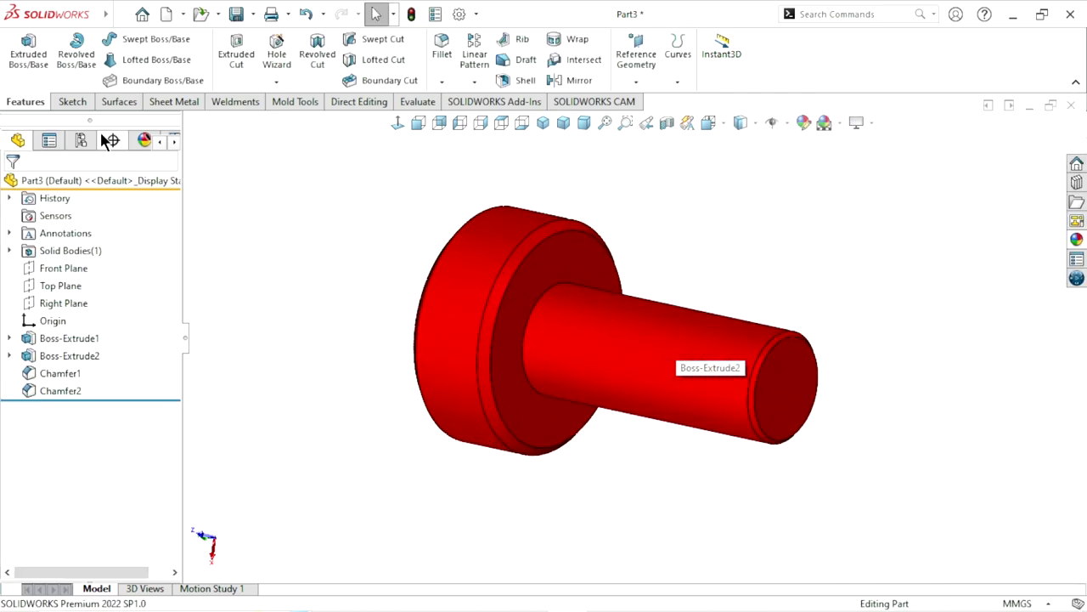
# Save the part as 'Center pin'
pyautogui.click(238, 19)
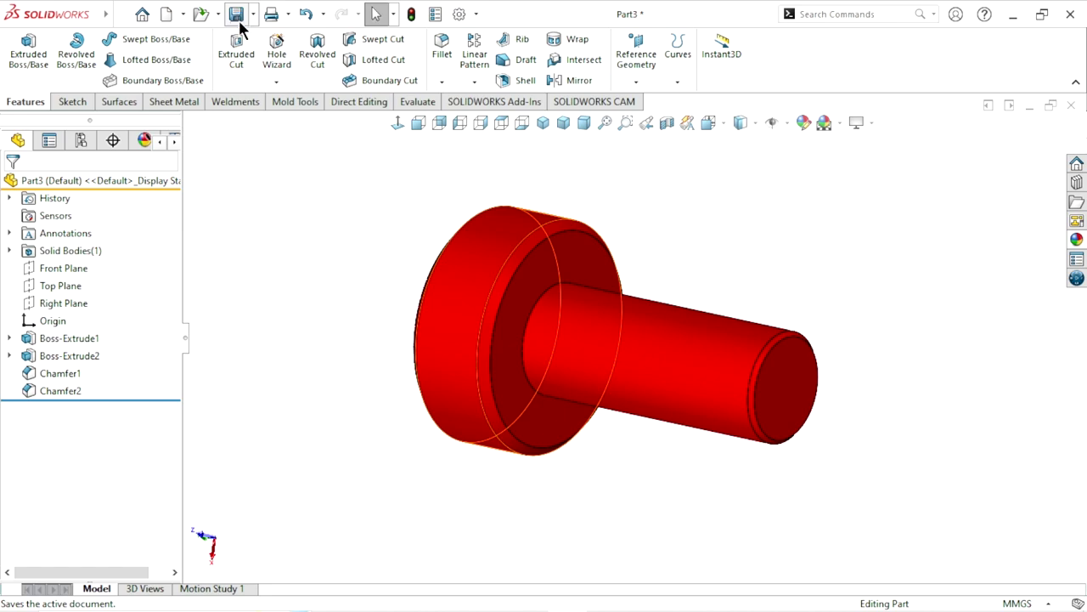
pyautogui.write('C')
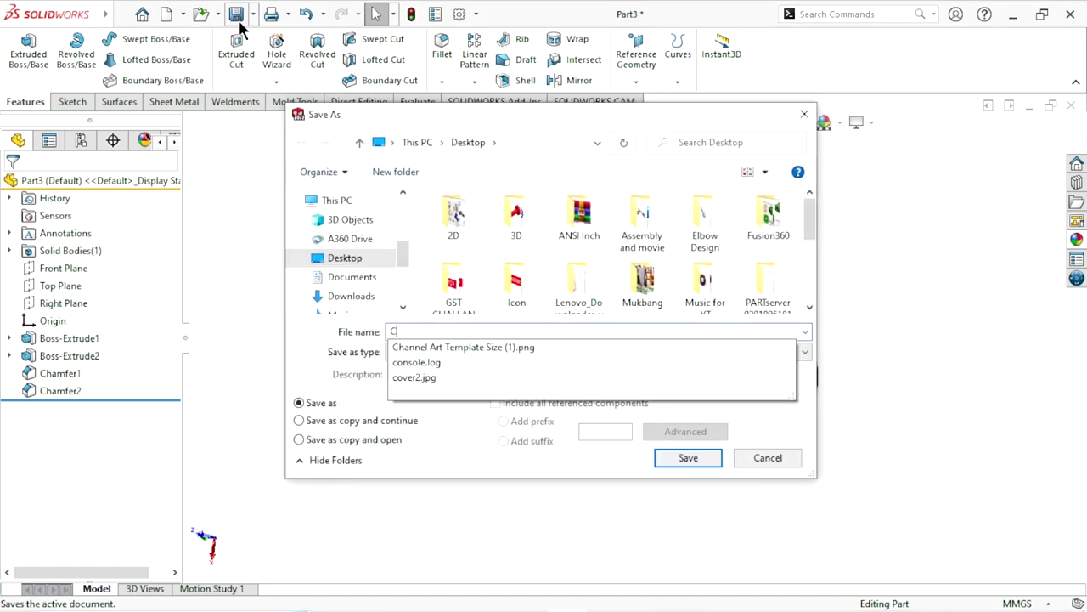
pyautogui.write('enter pin')
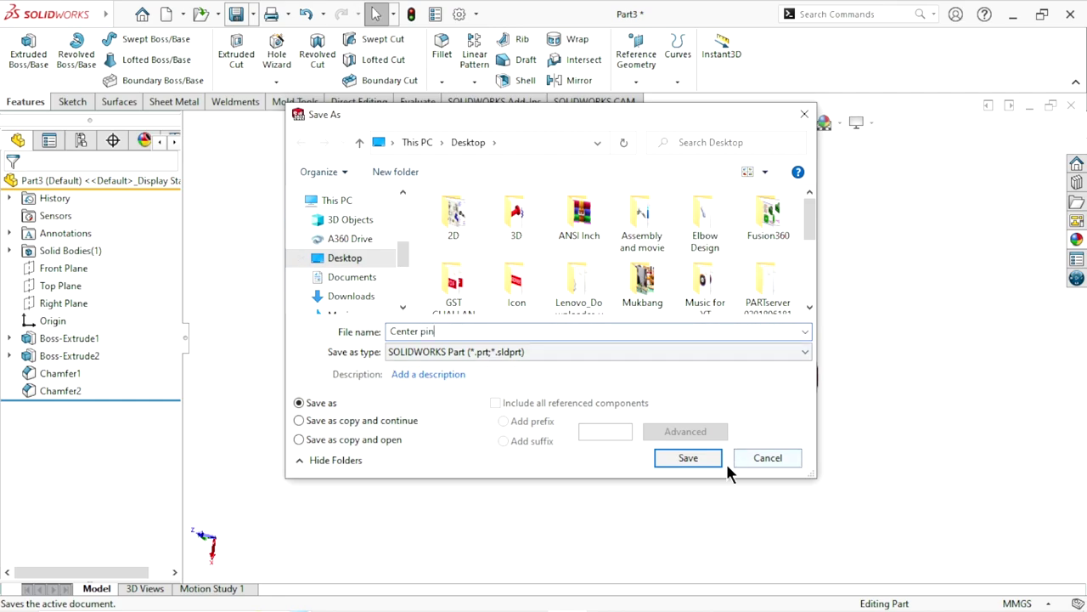
pyautogui.click(703, 464)
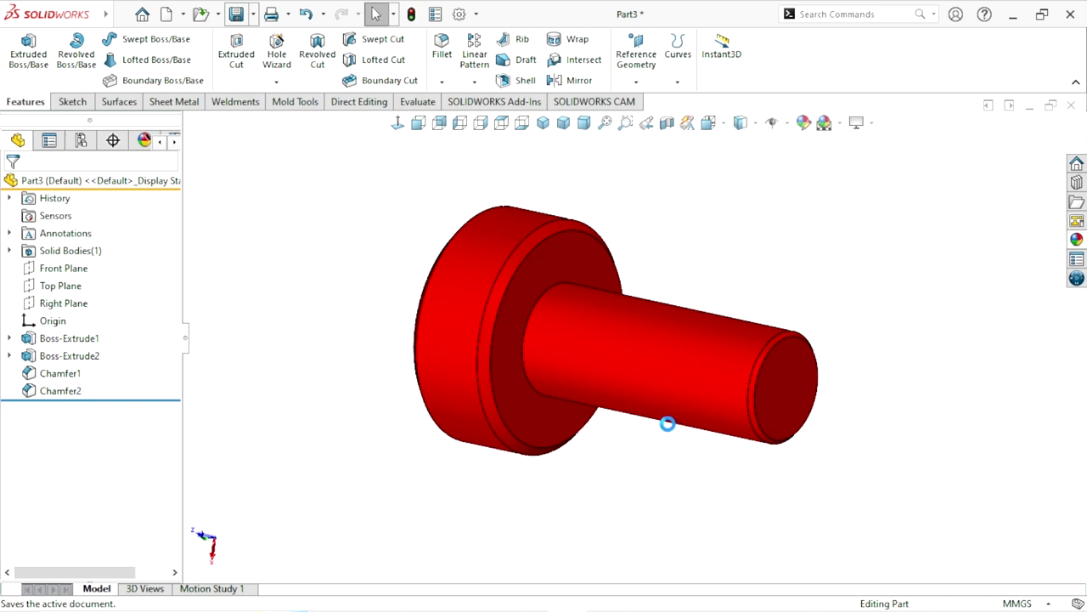
# Show the pin in isometric view, nudge it into place, and close the part with Ctrl+W
pyautogui.scroll(2, 662, 421)
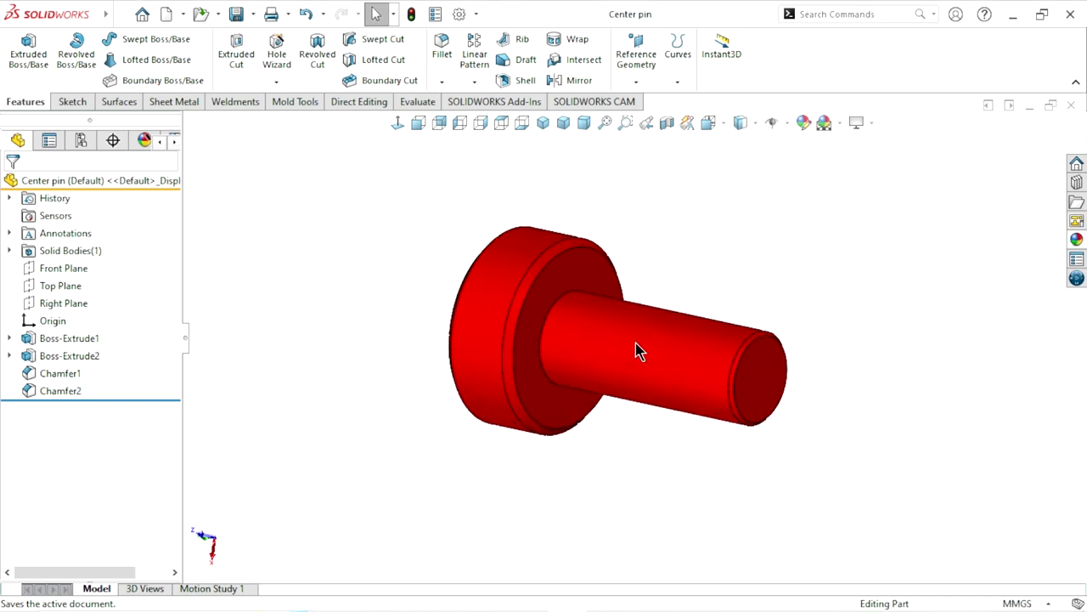
pyautogui.click(543, 122)
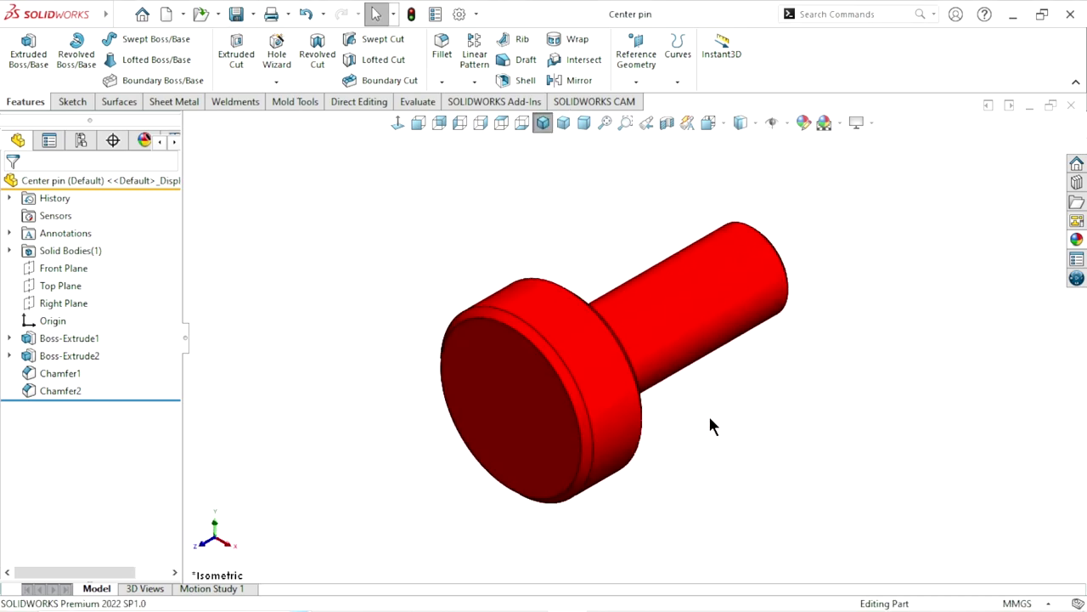
pyautogui.scroll(-2, 682, 355)
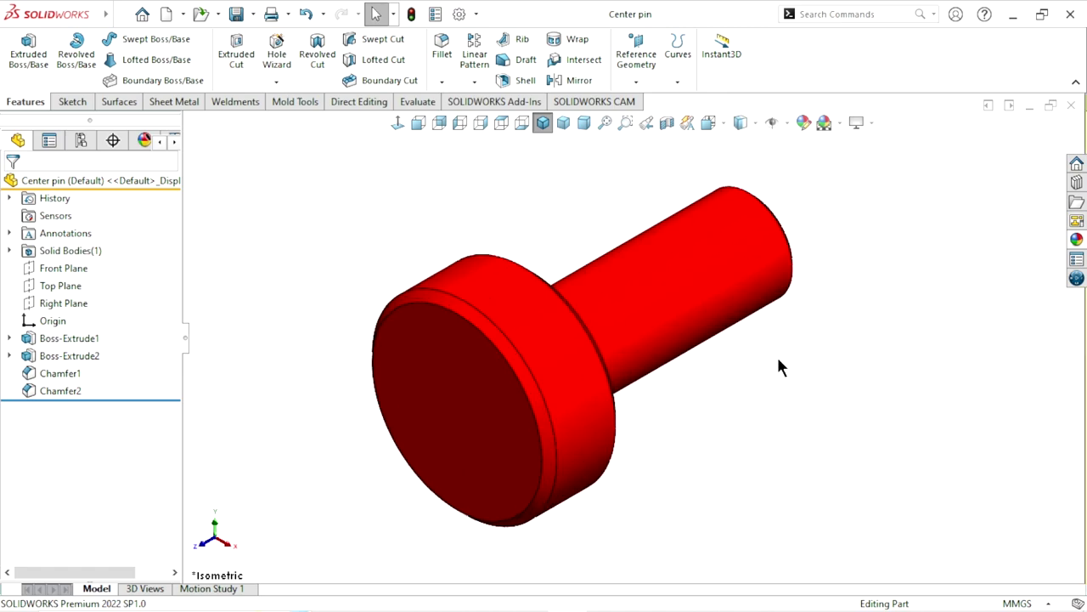
pyautogui.keyDown('ctrl'); pyautogui.moveTo(696, 310); pyautogui.dragTo(680, 319, button='middle'); pyautogui.keyUp('ctrl')
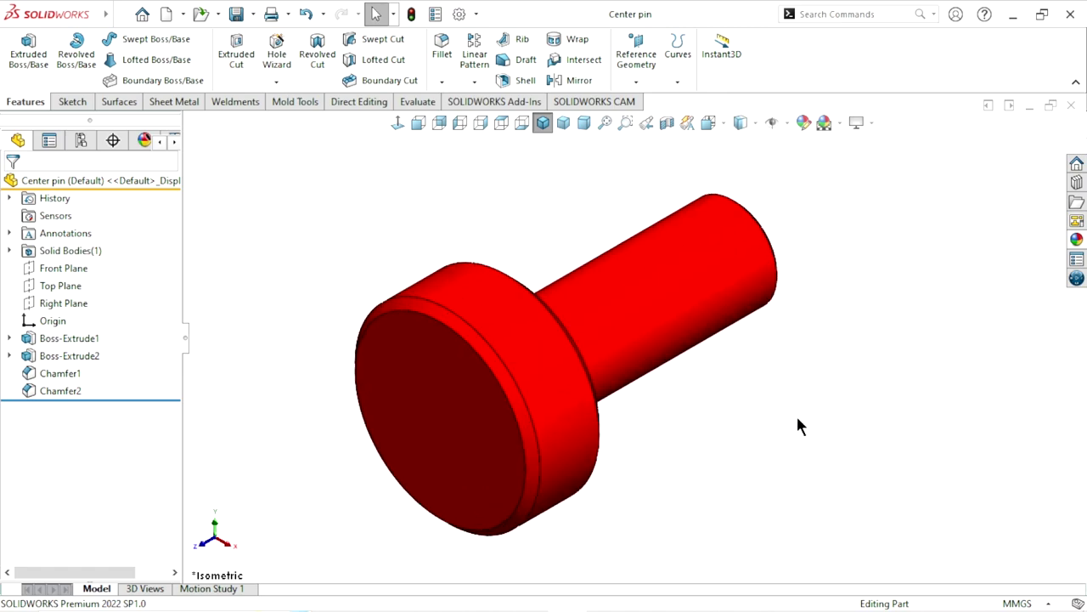
pyautogui.hotkey('ctrl', 'w')
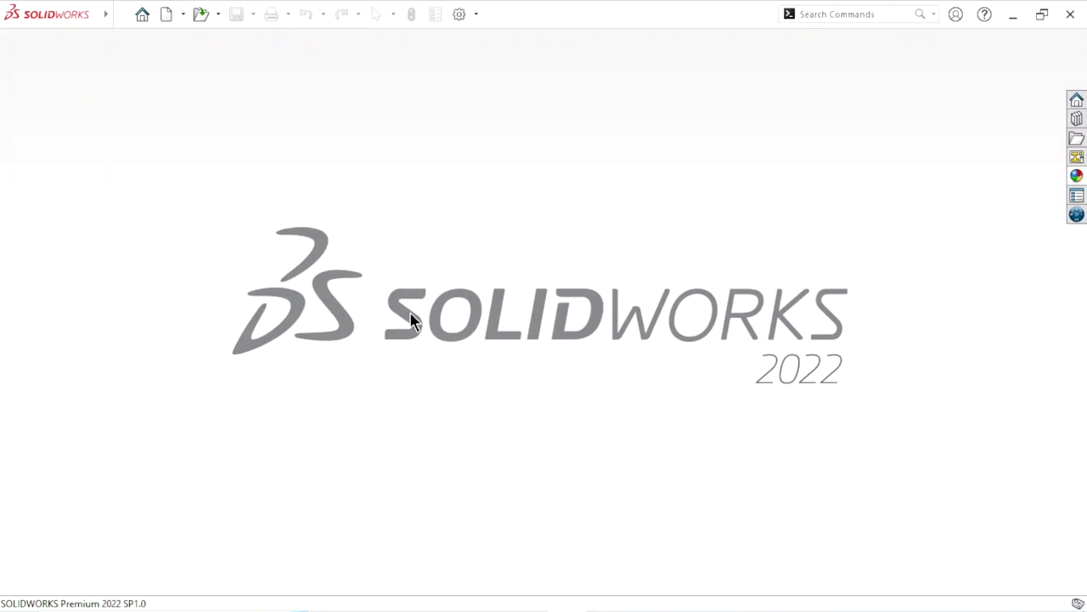
# Create a new Assembly document and place the Center pin part at the assembly origin
pyautogui.click(166, 16)
pyautogui.click(529, 238)
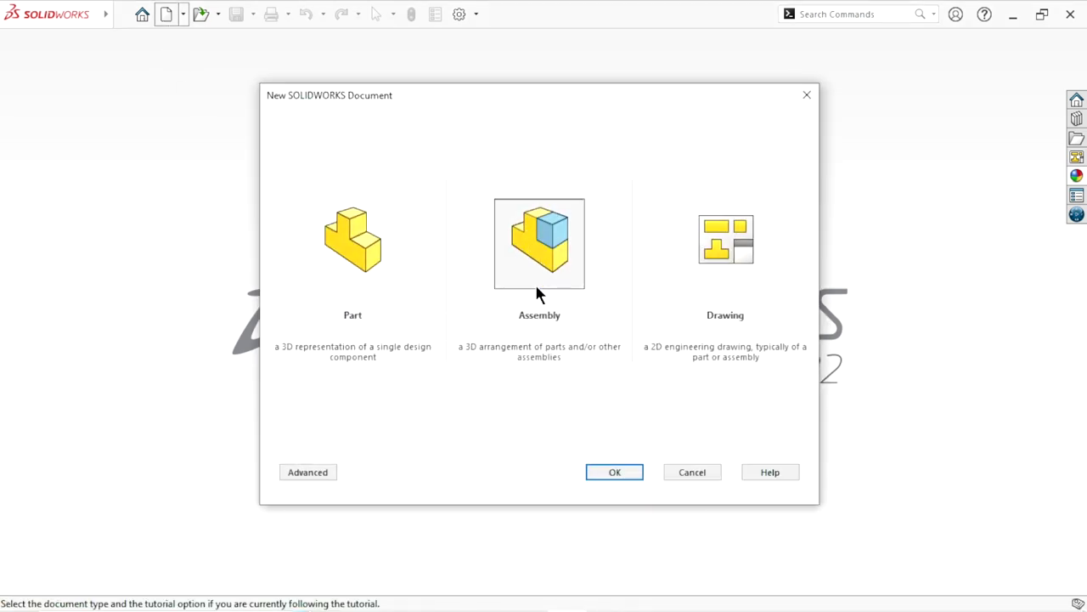
pyautogui.click(617, 474)
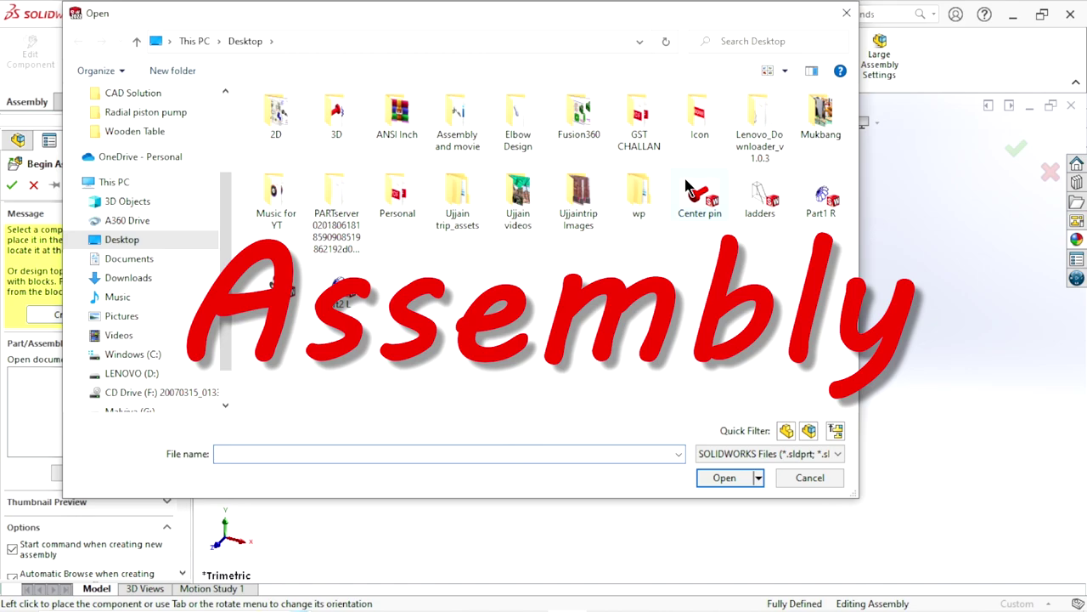
pyautogui.click(695, 198)
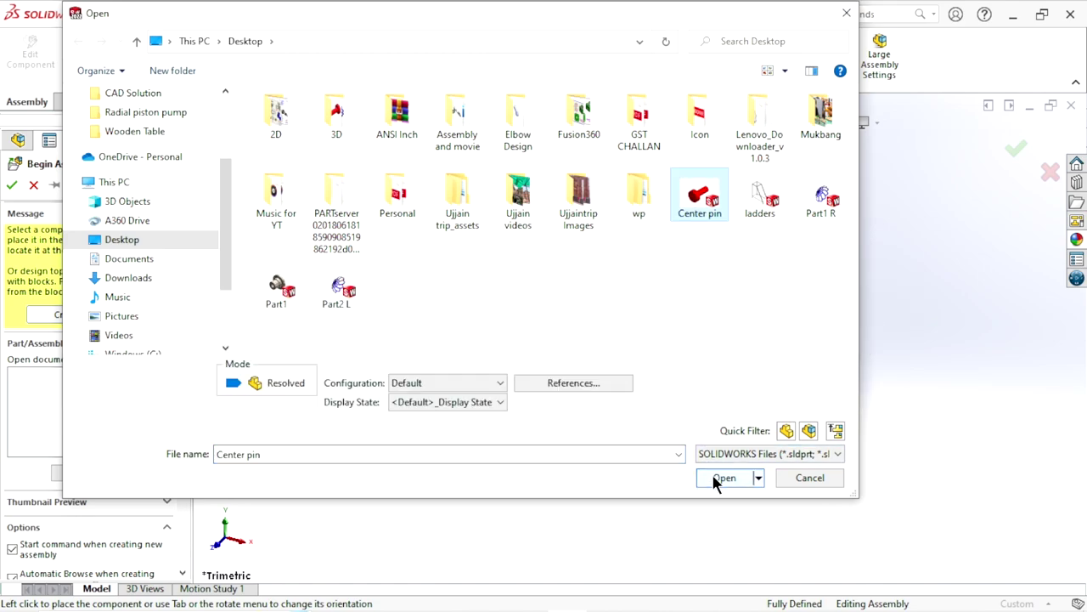
pyautogui.click(713, 479)
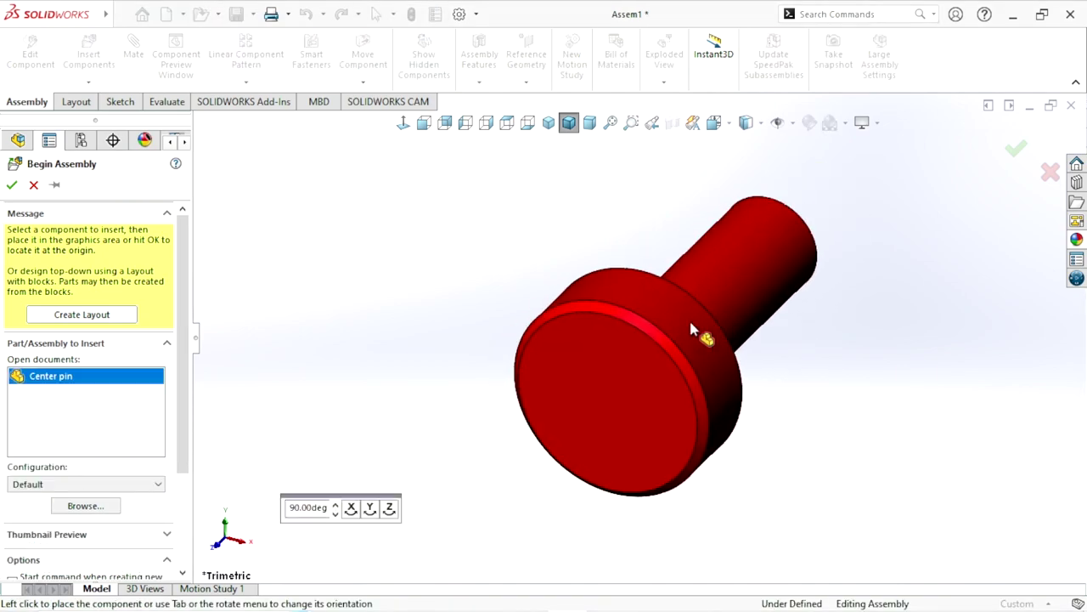
pyautogui.click(692, 330)
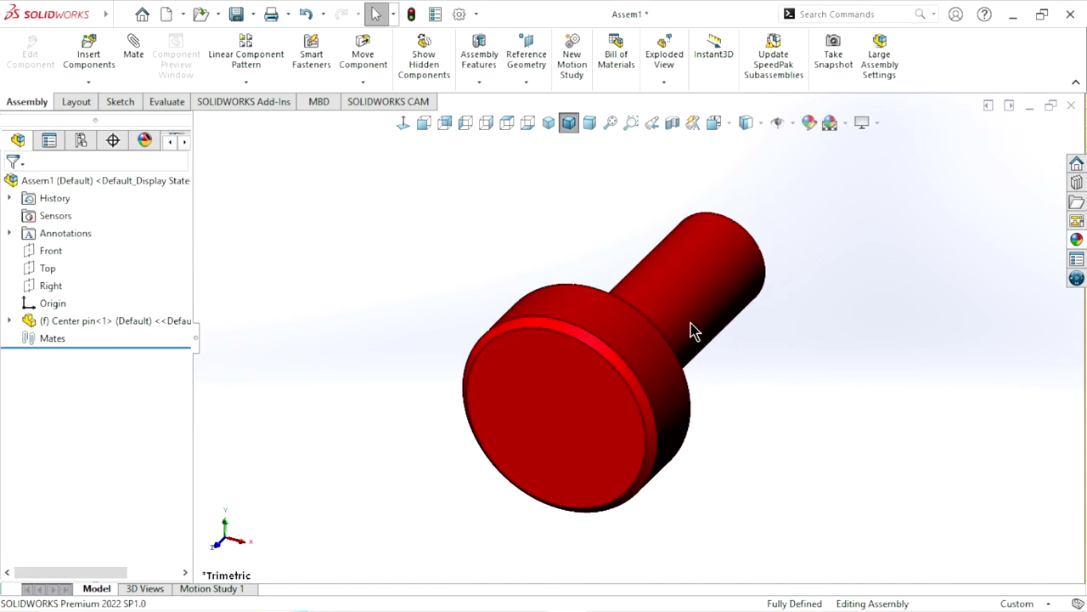
# Insert the Part1 R and Part2 L impellers together and place both beside the pin
pyautogui.moveTo(794, 398)
pyautogui.mouseDown(button='middle')
pyautogui.moveTo(590, 445)
pyautogui.moveTo(626, 461)
pyautogui.moveTo(683, 357)
pyautogui.moveTo(796, 343)
pyautogui.moveTo(705, 461)
pyautogui.moveTo(667, 334)
pyautogui.moveTo(638, 374)
pyautogui.moveTo(660, 410)
pyautogui.moveTo(618, 331)
pyautogui.moveTo(680, 381)
pyautogui.moveTo(655, 388)
pyautogui.moveTo(621, 357)
pyautogui.moveTo(668, 345)
pyautogui.mouseUp(button='middle')
pyautogui.click(89, 56)
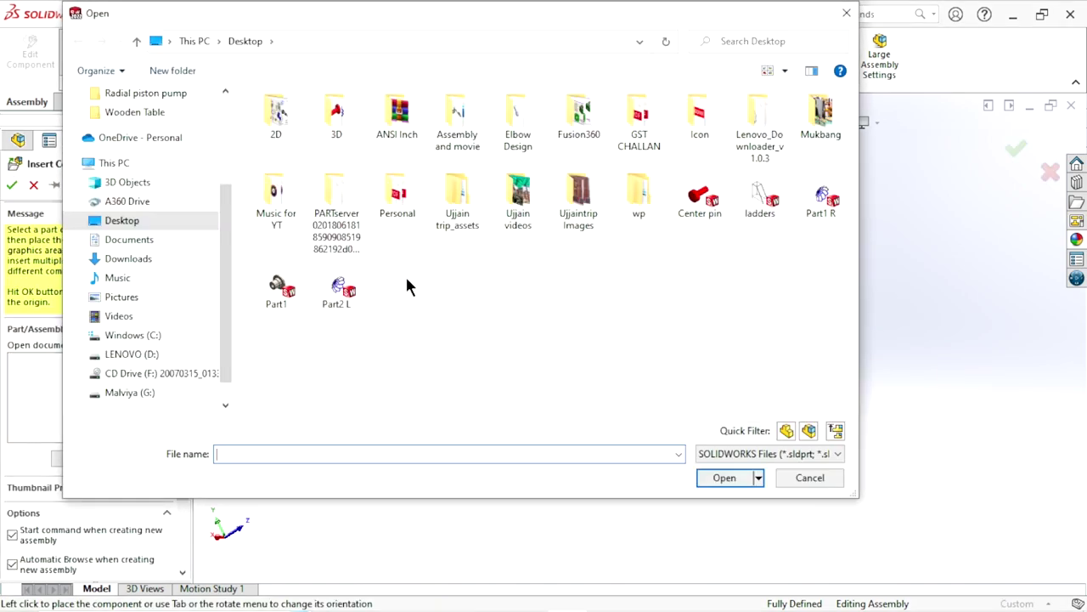
pyautogui.click(821, 204)
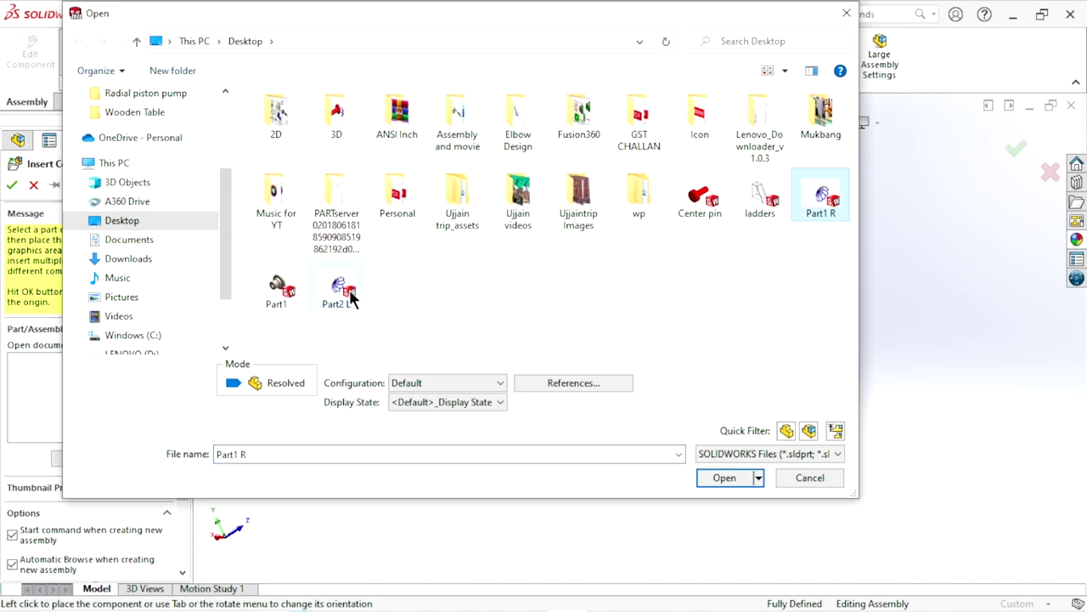
pyautogui.keyDown('ctrl'); pyautogui.click(344, 289); pyautogui.keyUp('ctrl')
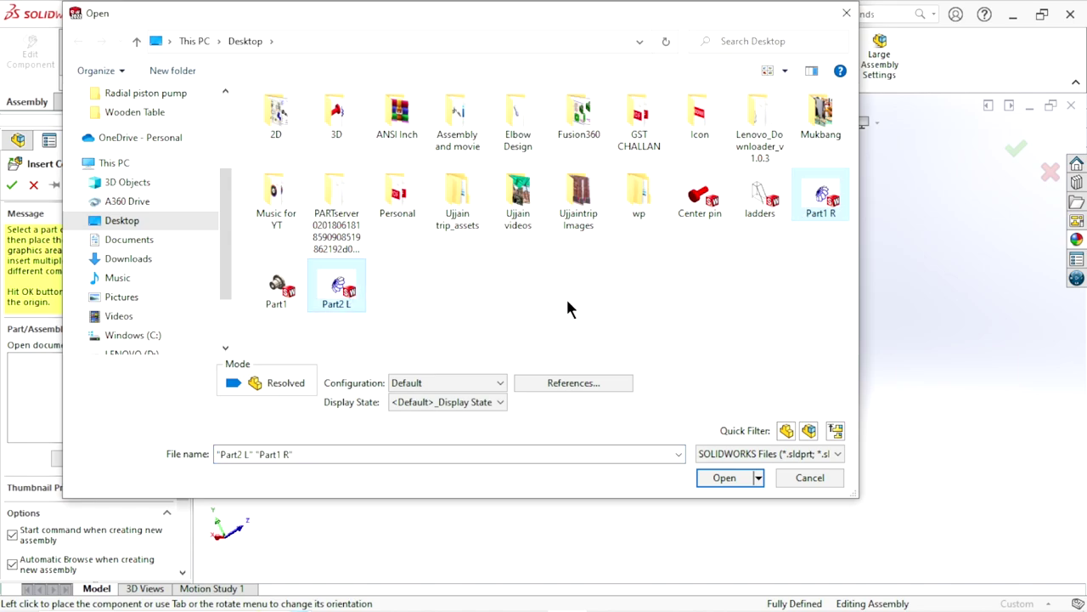
pyautogui.click(725, 478)
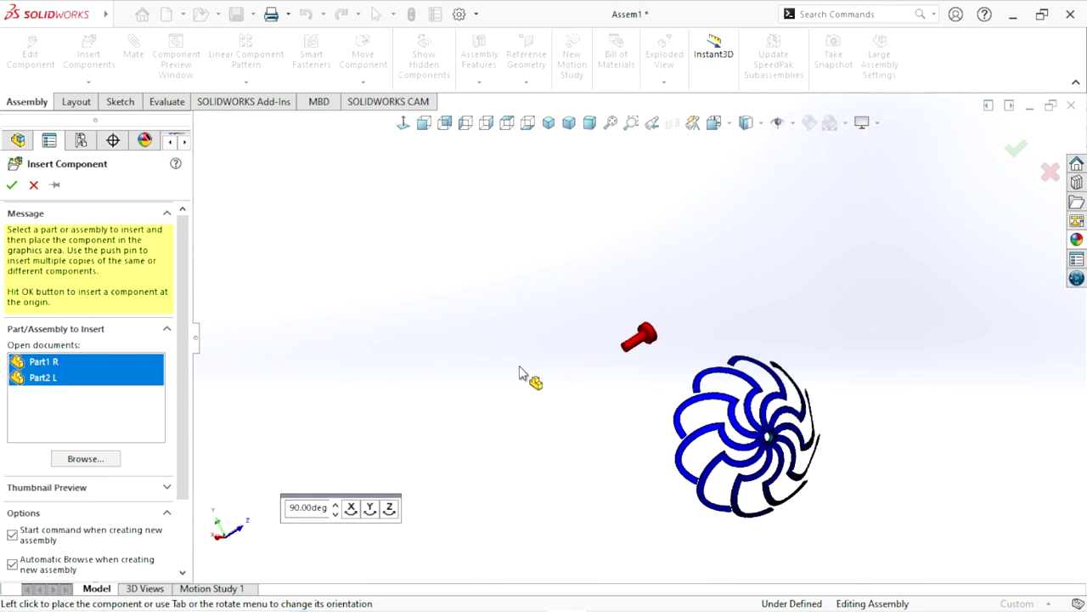
pyautogui.click(509, 395)
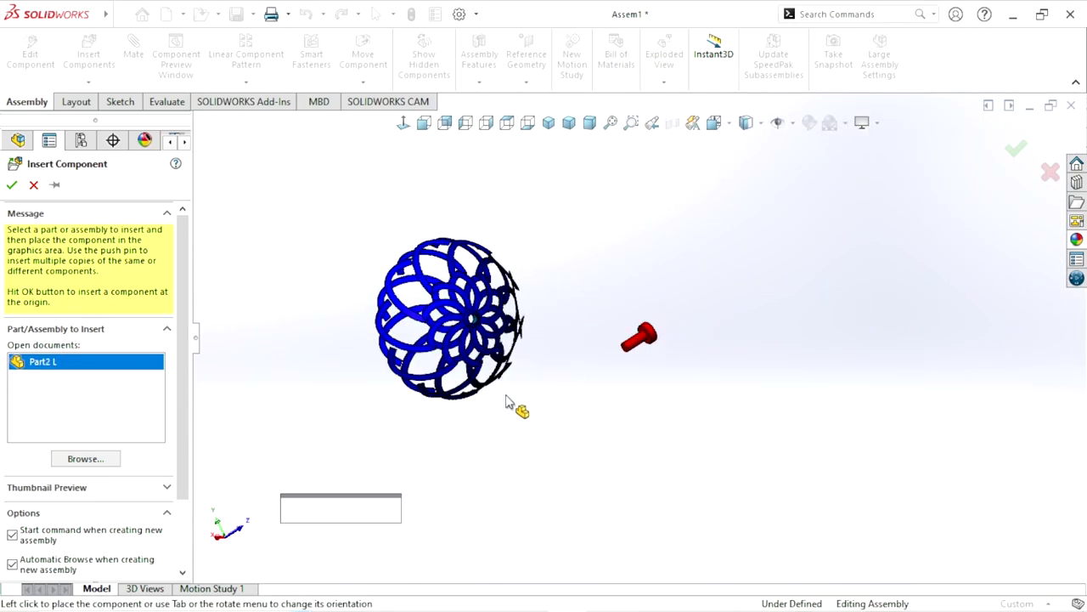
pyautogui.click(543, 425)
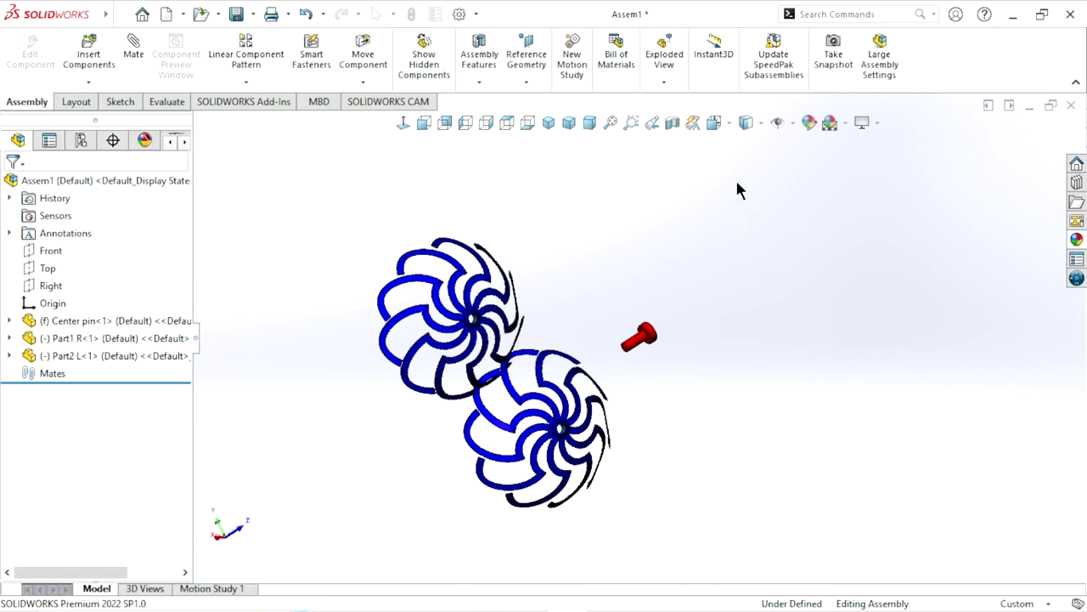
# Apply the Plain White scene as the assembly background
pyautogui.click(845, 123)
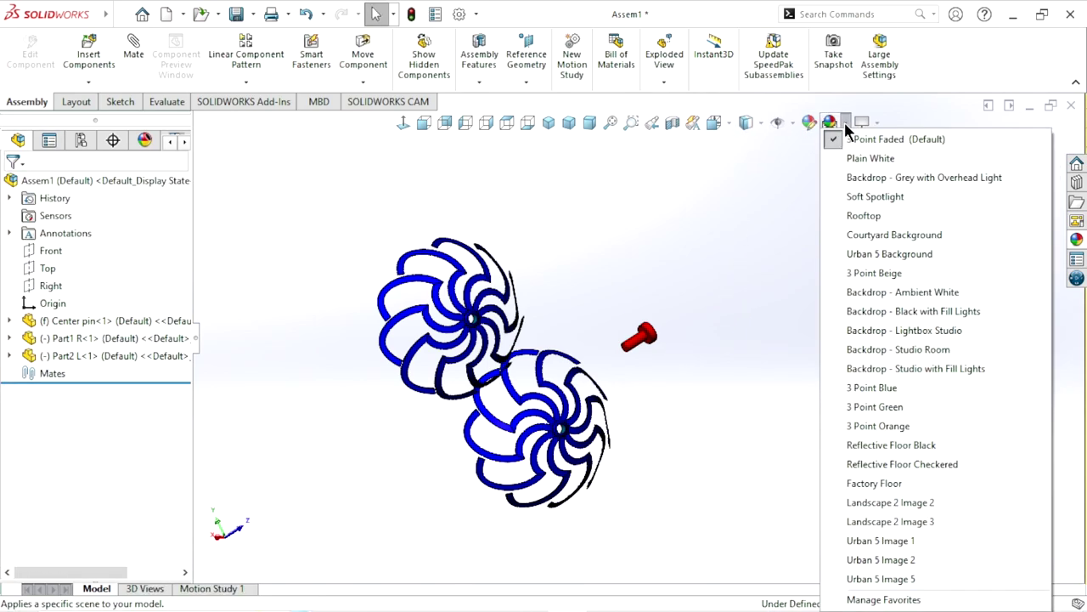
pyautogui.click(828, 158)
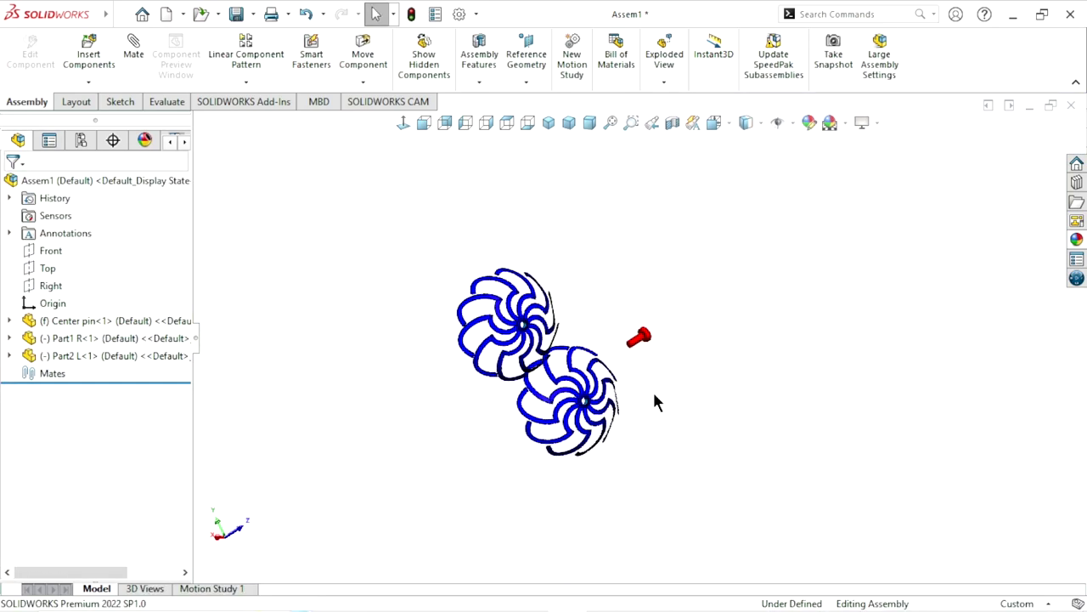
pyautogui.scroll(-1, 652, 389)
pyautogui.scroll(-2, 643, 421)
pyautogui.scroll(1, 646, 373)
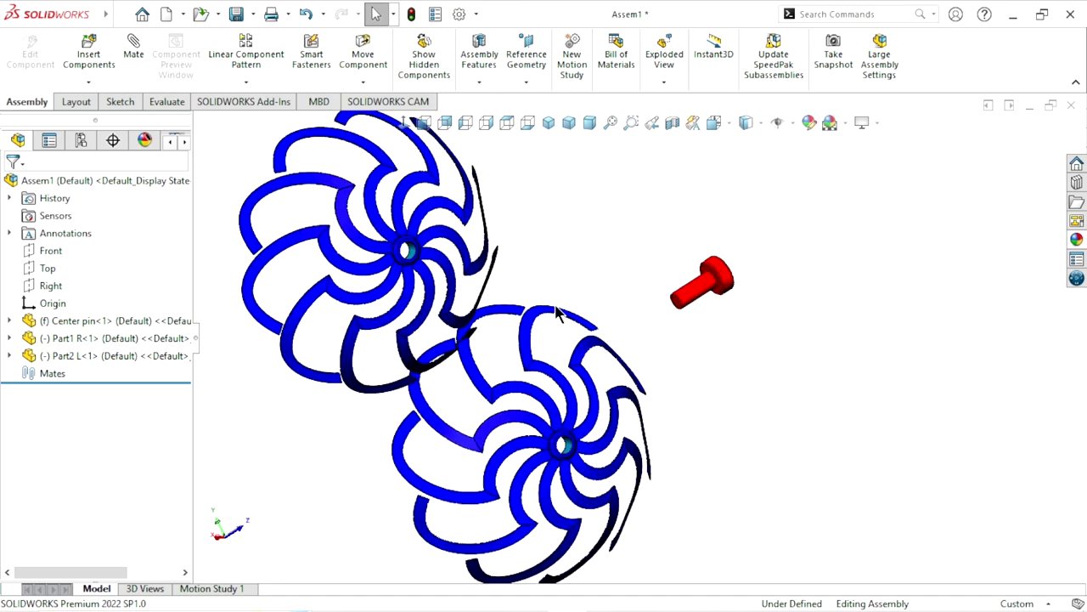
pyautogui.scroll(1, 671, 361)
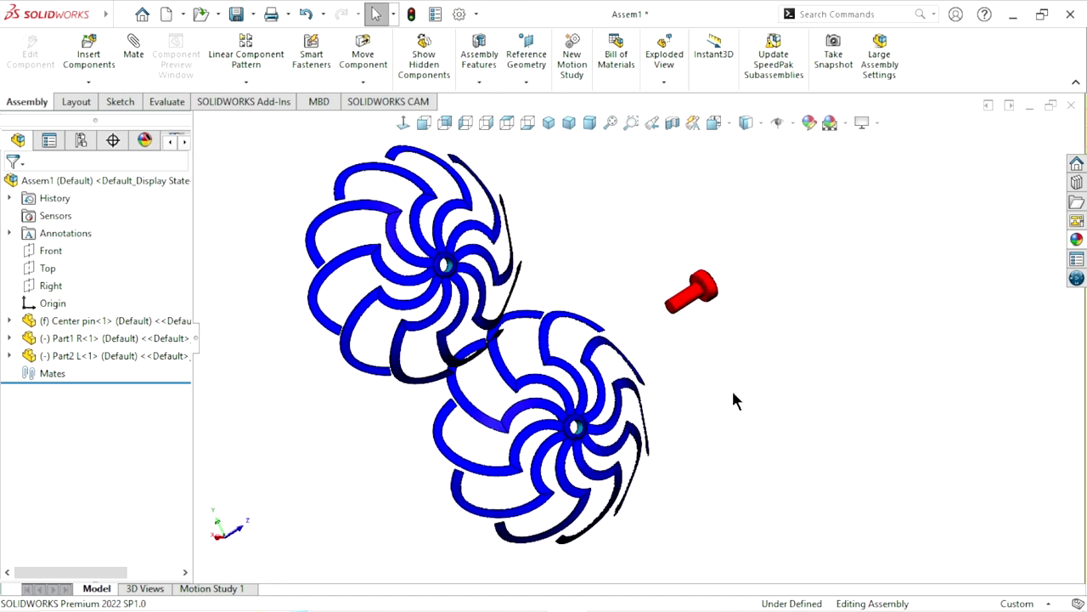
pyautogui.scroll(1, 731, 388)
pyautogui.scroll(-2, 709, 343)
pyautogui.scroll(1, 706, 347)
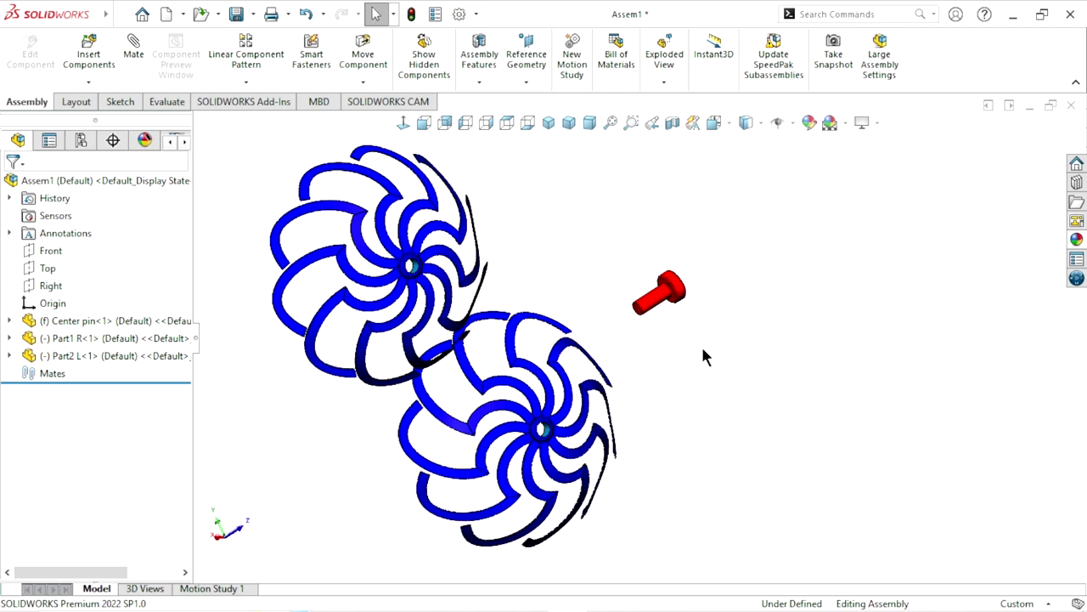
# Mate the pin's cylindrical face concentric with Part1 R's hub bore, with flipped alignment
pyautogui.click(130, 60)
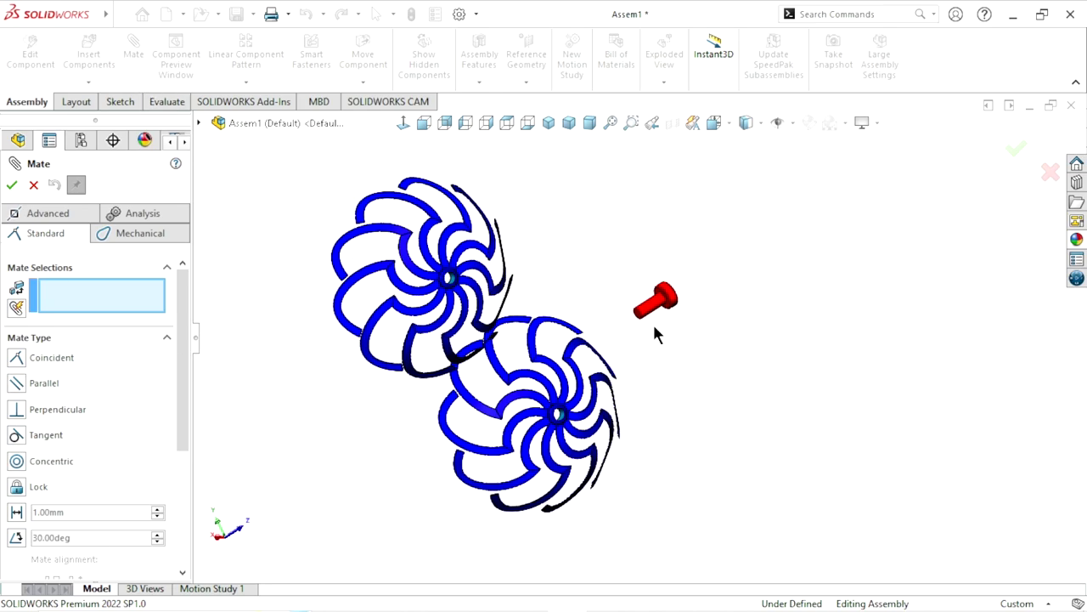
pyautogui.scroll(-1, 654, 334)
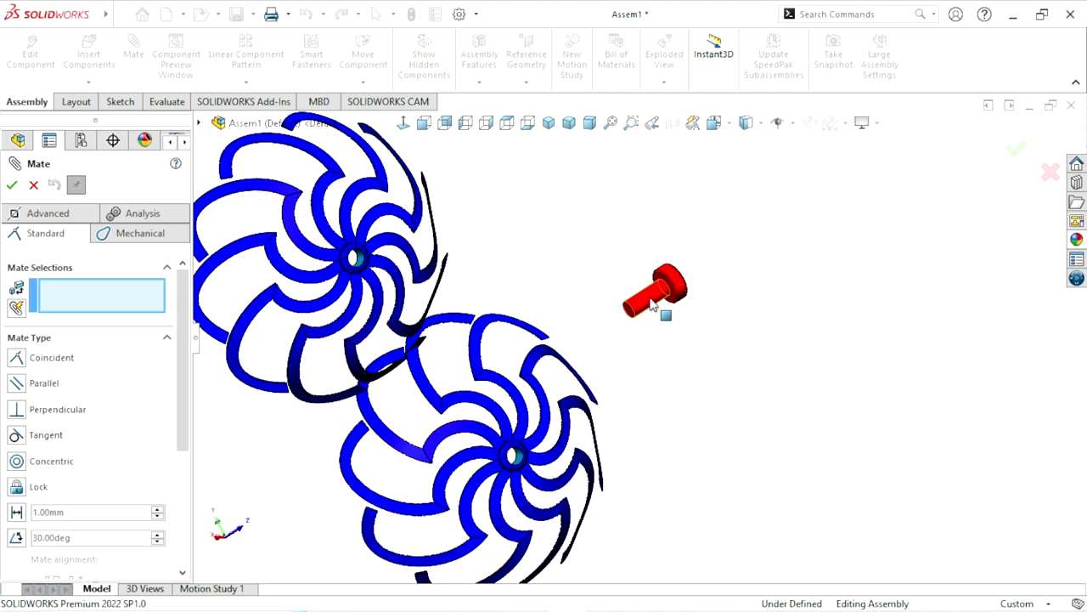
pyautogui.click(652, 305)
pyautogui.scroll(-1, 393, 259)
pyautogui.scroll(1, 526, 340)
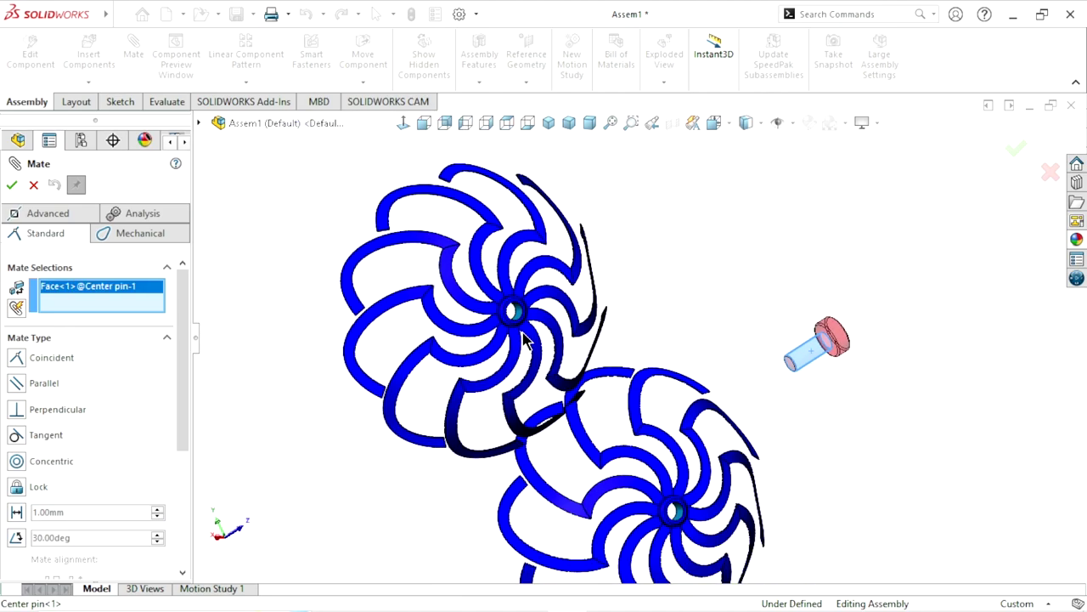
pyautogui.scroll(2, 525, 340)
pyautogui.scroll(-2, 520, 337)
pyautogui.scroll(-3, 514, 334)
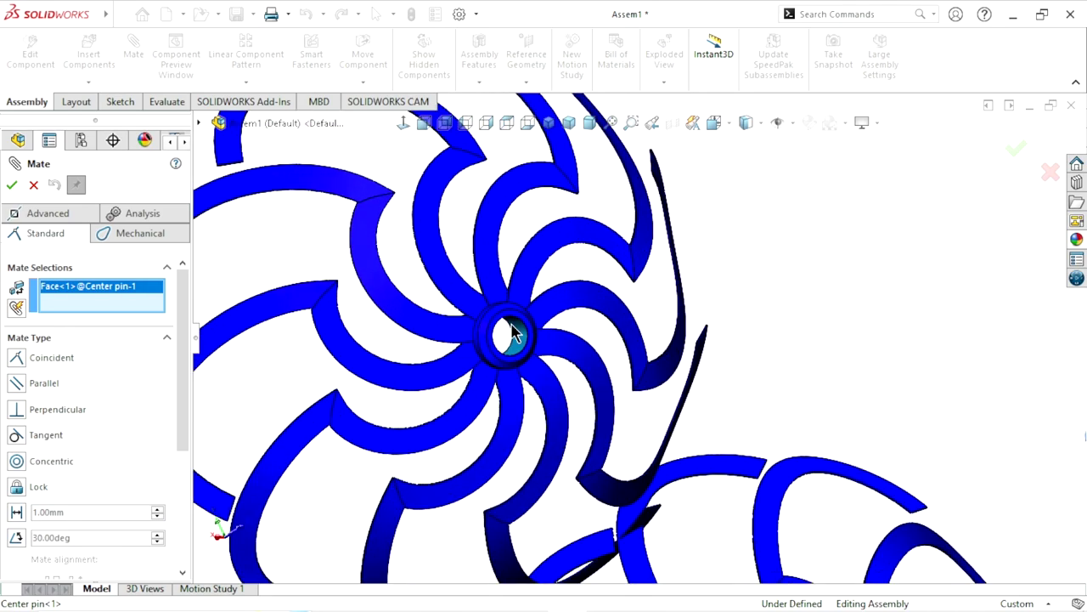
pyautogui.click(516, 334)
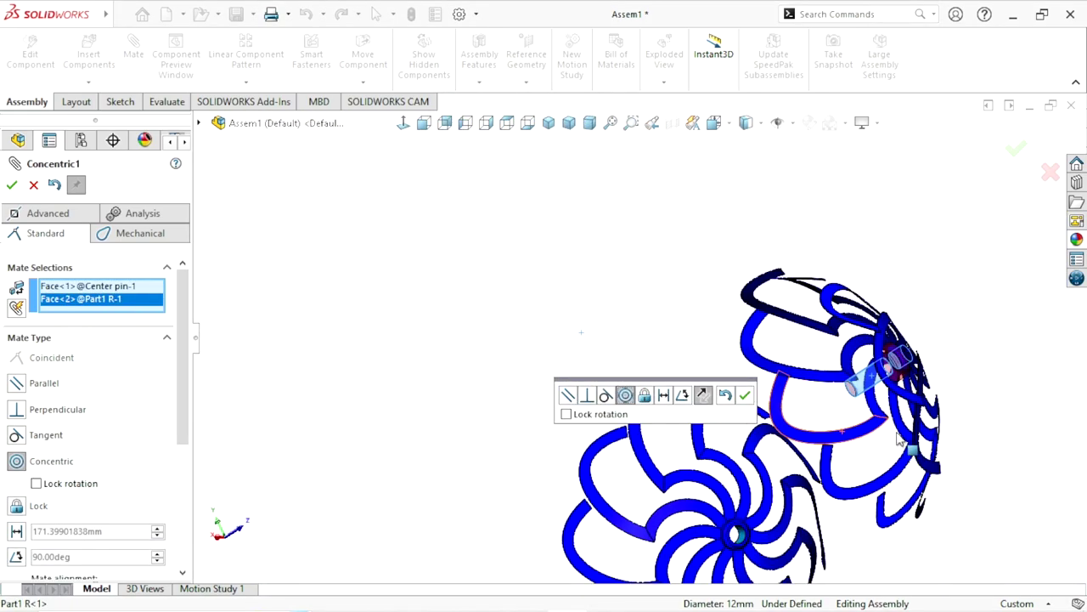
pyautogui.scroll(-2, 786, 434)
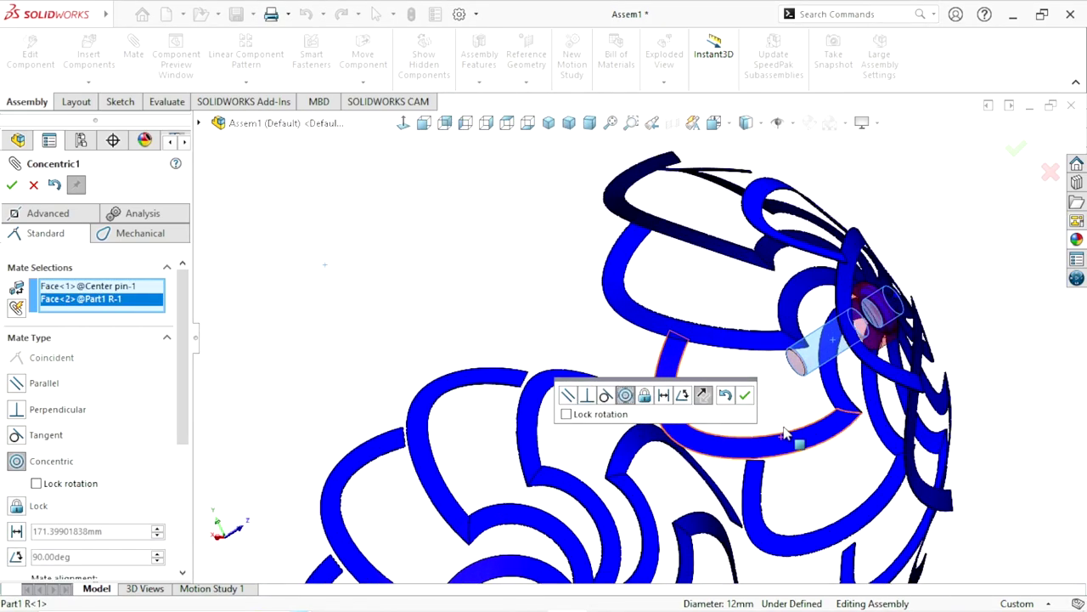
pyautogui.click(705, 393)
pyautogui.scroll(1, 803, 442)
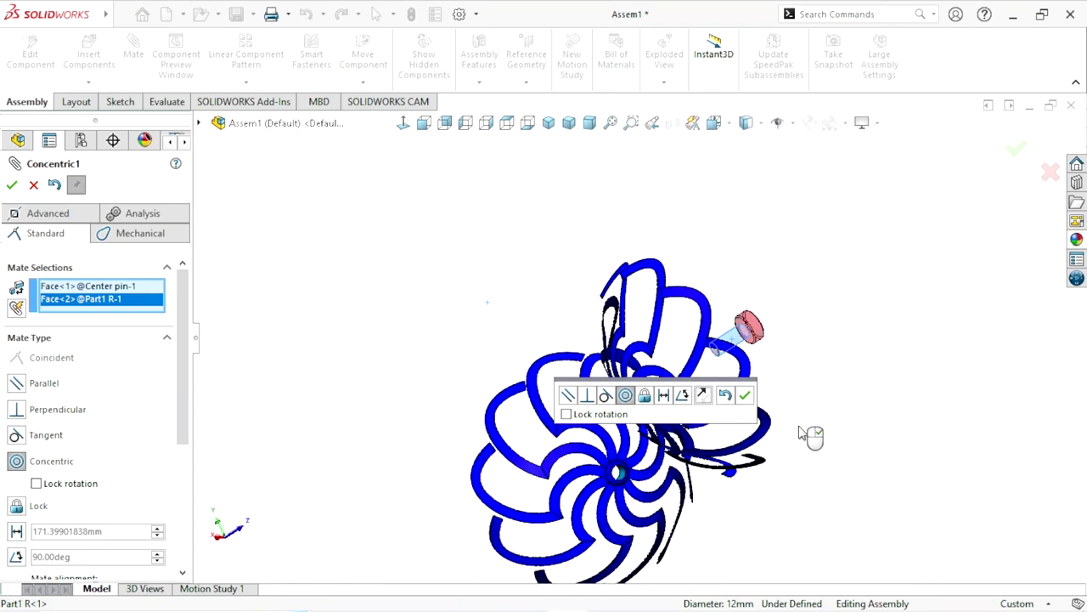
pyautogui.scroll(1, 806, 439)
pyautogui.click(744, 396)
# Select a pin face and Part1 R's hub face for a coincident mate
pyautogui.scroll(2, 747, 382)
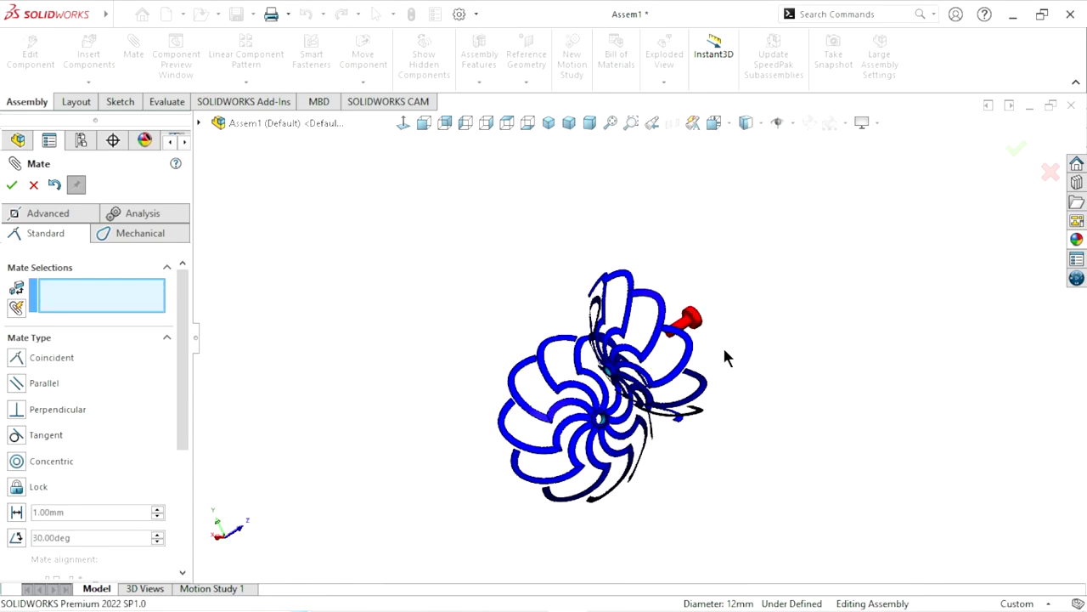
pyautogui.scroll(-3, 680, 336)
pyautogui.scroll(-2, 633, 314)
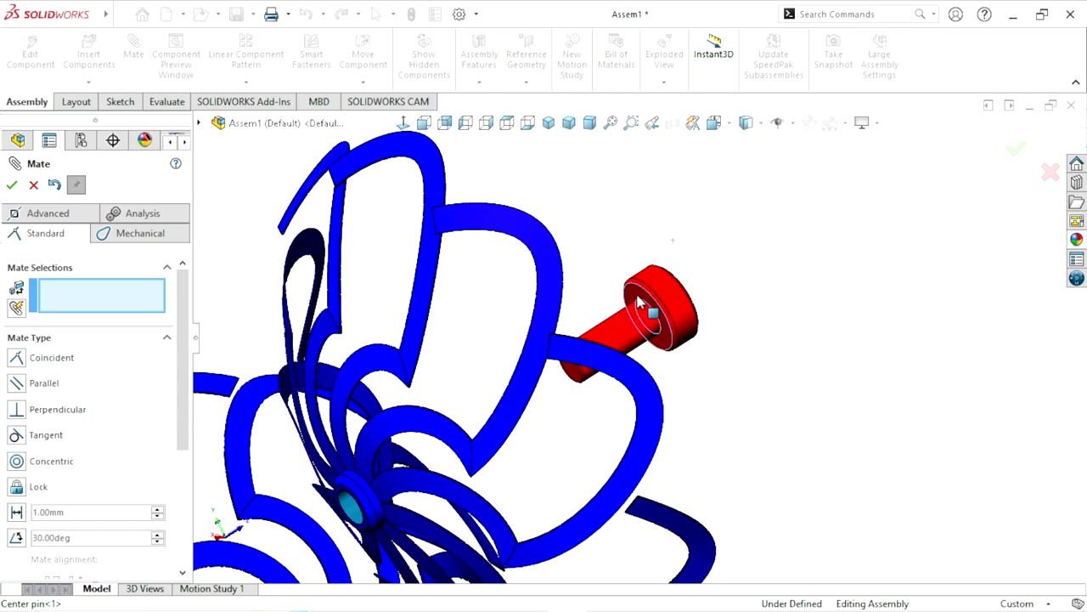
pyautogui.click(641, 302)
pyautogui.scroll(3, 784, 334)
pyautogui.scroll(2, 722, 399)
pyautogui.scroll(-3, 687, 370)
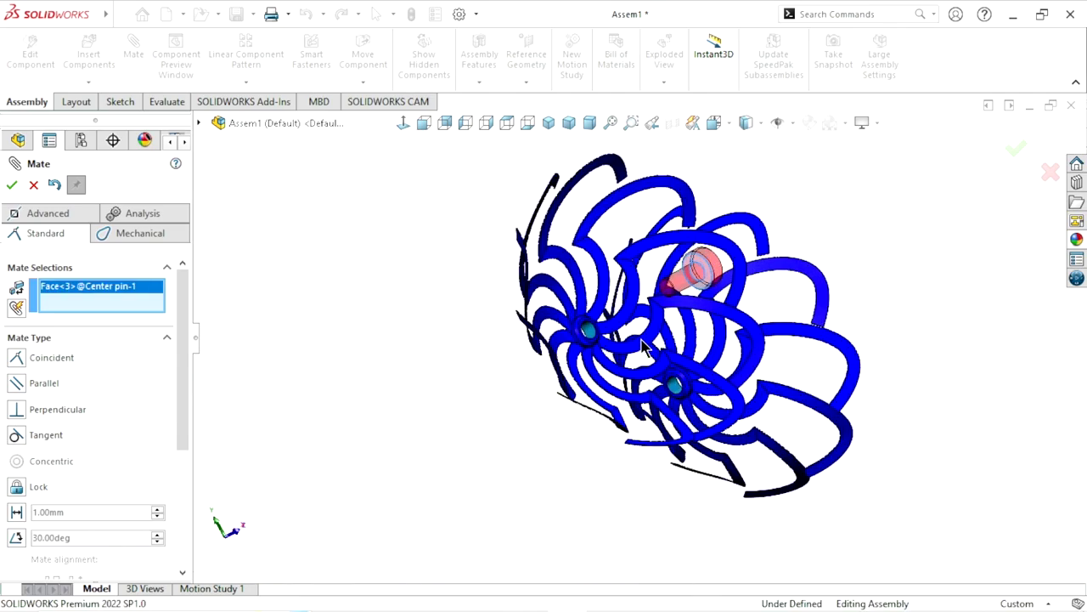
pyautogui.scroll(-3, 595, 339)
pyautogui.scroll(-2, 510, 314)
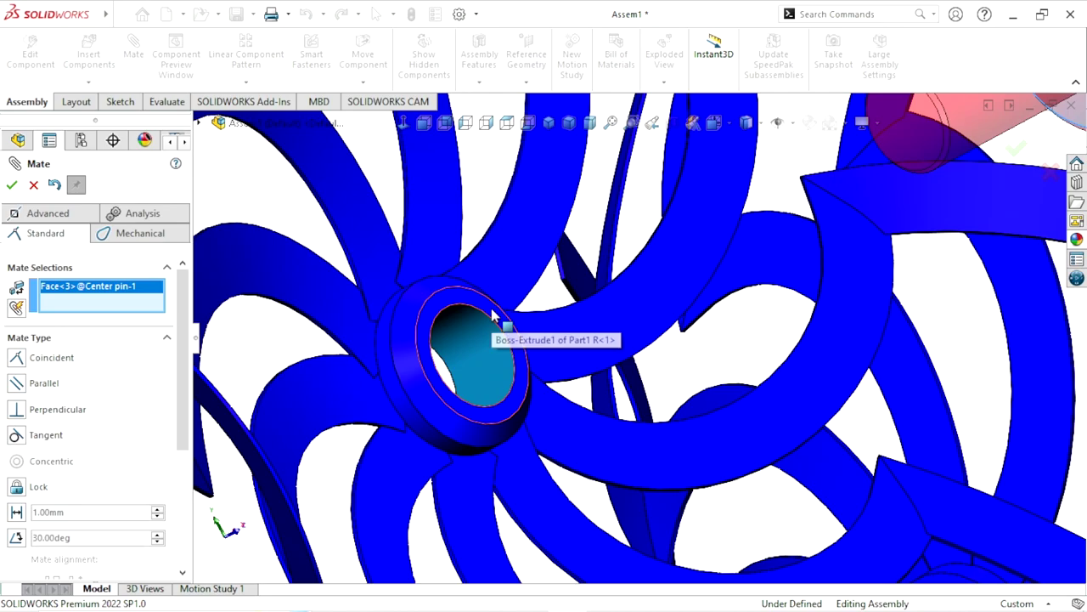
pyautogui.click(499, 315)
pyautogui.scroll(3, 466, 333)
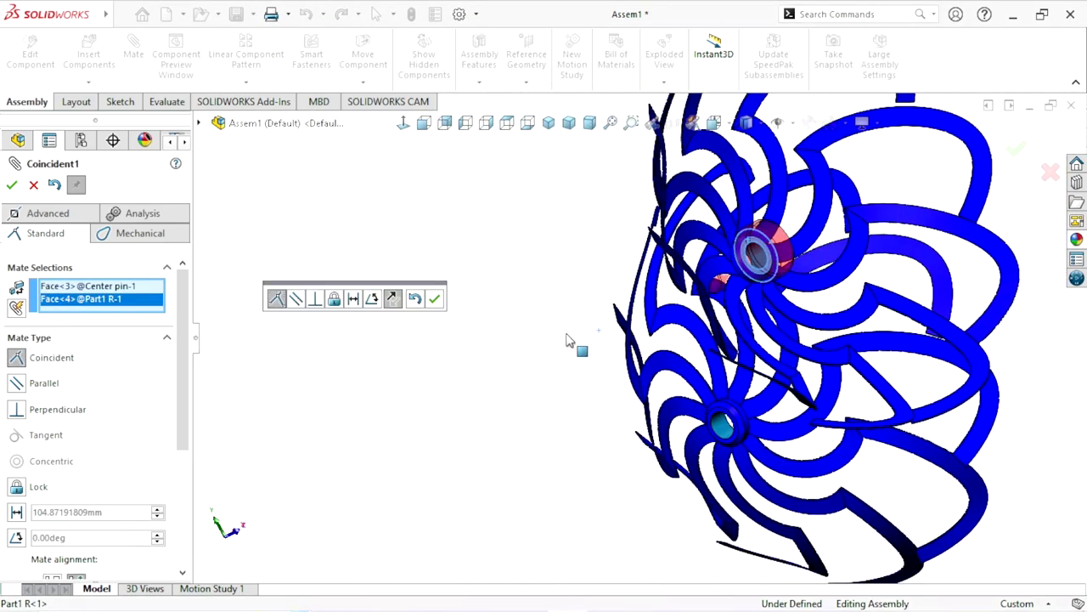
pyautogui.moveTo(575, 345)
pyautogui.mouseDown(button='middle')
pyautogui.moveTo(735, 349)
pyautogui.moveTo(687, 303)
pyautogui.mouseUp(button='middle')
# Confirm the coincident mate and spin the right impeller on its pin to check it
pyautogui.click(434, 302)
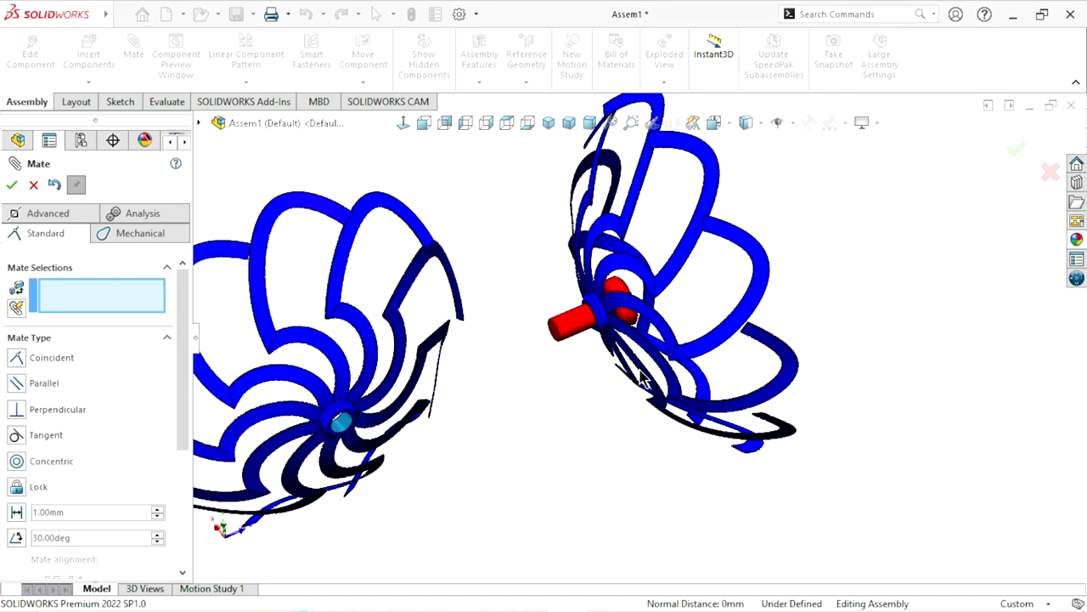
pyautogui.scroll(3, 631, 407)
pyautogui.scroll(-2, 674, 334)
pyautogui.moveTo(674, 334); pyautogui.dragTo(654, 321, button='middle')
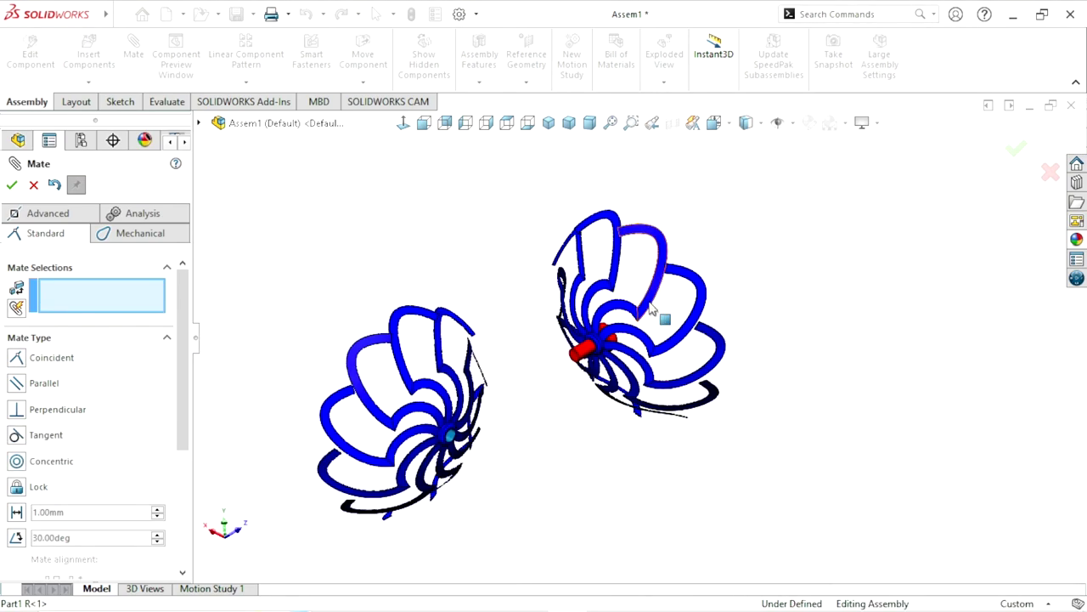
pyautogui.moveTo(682, 369)
pyautogui.mouseDown()
pyautogui.moveTo(629, 263)
pyautogui.moveTo(712, 444)
pyautogui.mouseUp()
# Mate the left impeller's bore concentric with the pin, flipped to face the other way
pyautogui.scroll(-2, 600, 371)
pyautogui.scroll(-2, 671, 362)
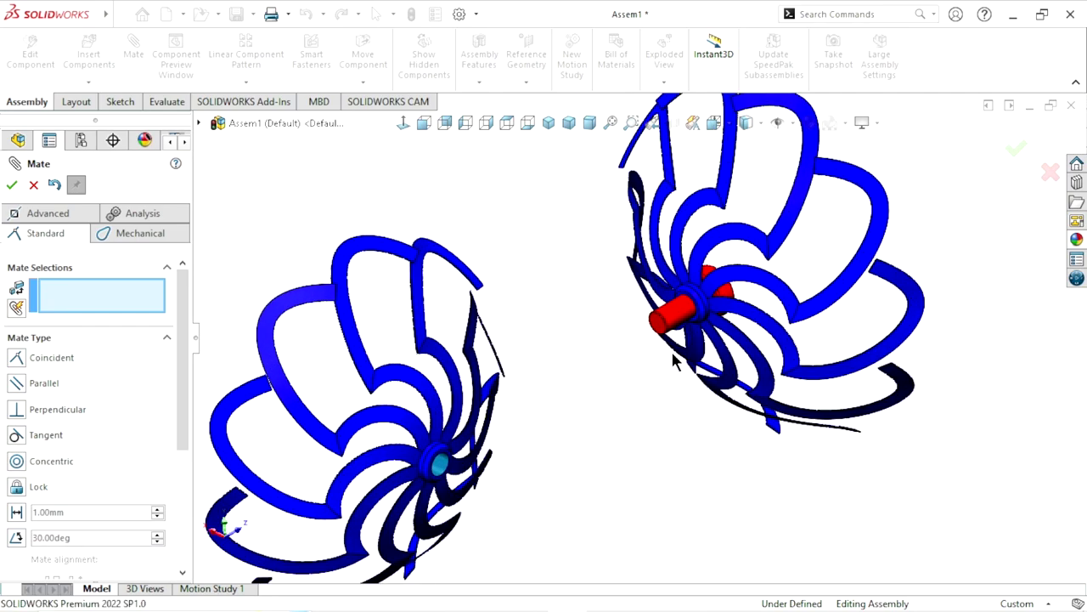
pyautogui.click(678, 315)
pyautogui.scroll(2, 569, 429)
pyautogui.scroll(-4, 480, 454)
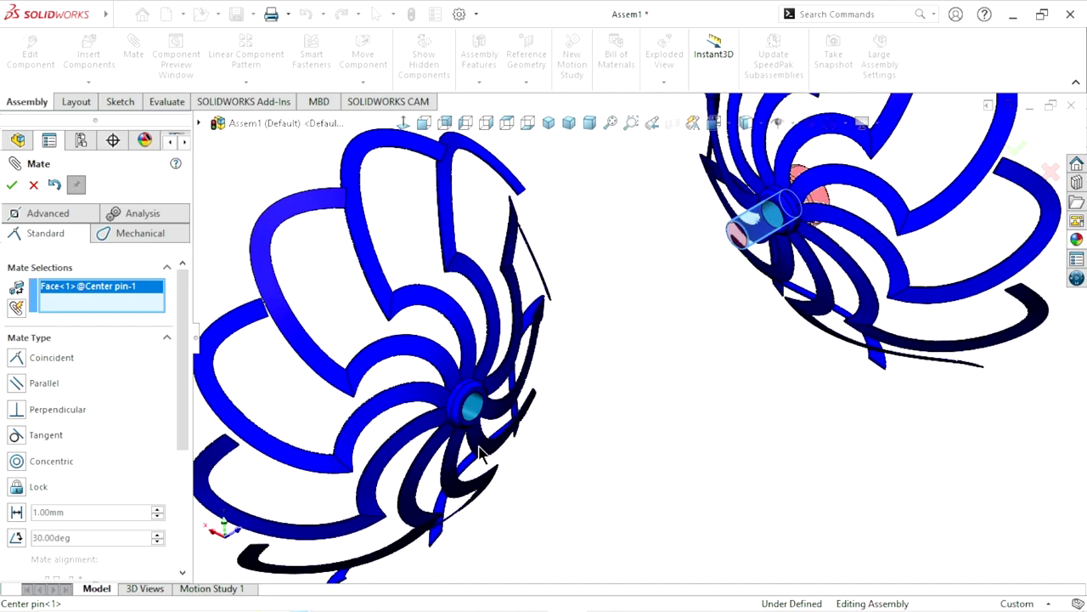
pyautogui.click(481, 415)
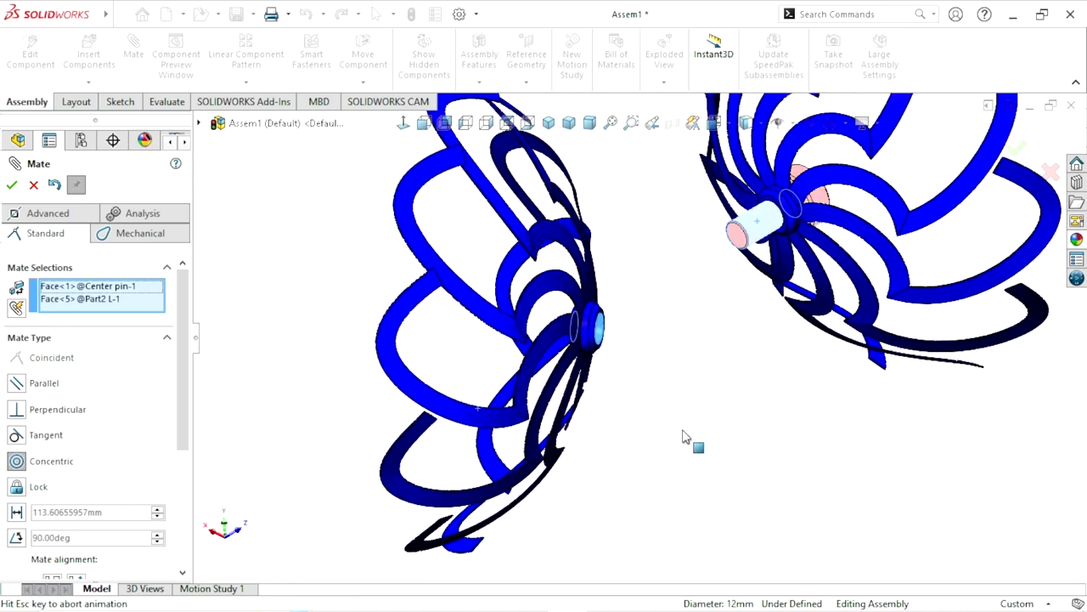
pyautogui.click(850, 456)
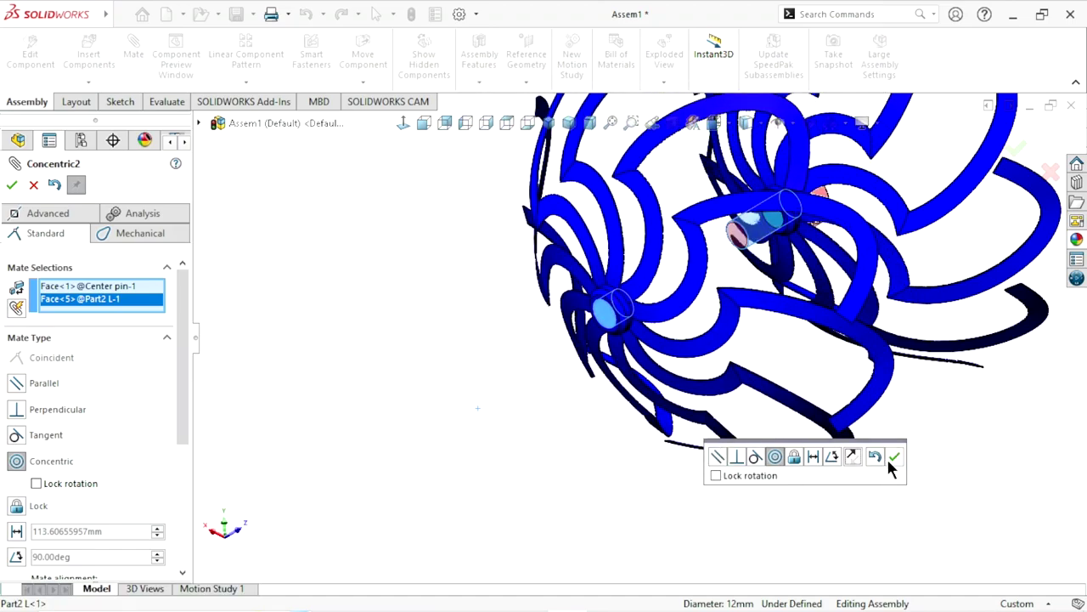
pyautogui.click(893, 457)
# Add a flipped 3 mm distance mate between the pin's end face and the left hub face
pyautogui.scroll(3, 692, 437)
pyautogui.scroll(-5, 680, 281)
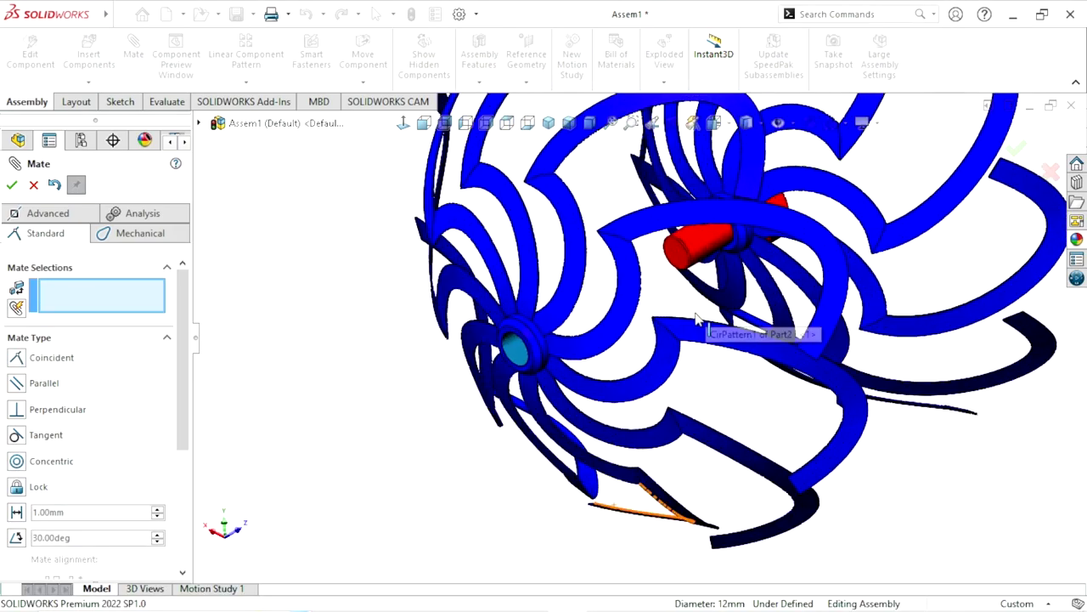
pyautogui.click(680, 272)
pyautogui.scroll(3, 612, 357)
pyautogui.scroll(-5, 576, 357)
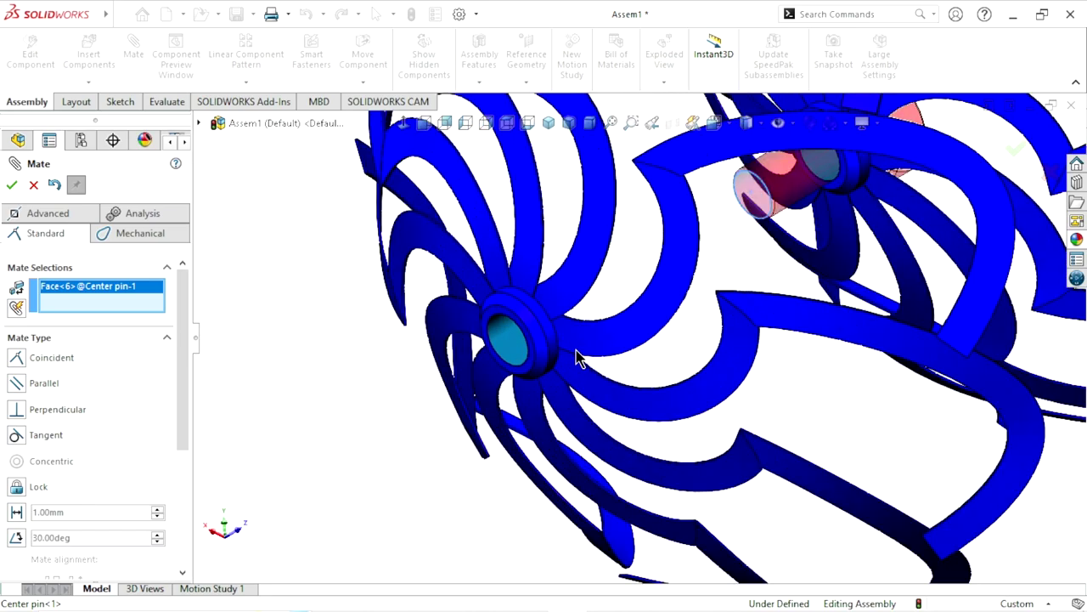
pyautogui.scroll(-2, 576, 357)
pyautogui.scroll(-2, 474, 328)
pyautogui.click(443, 295)
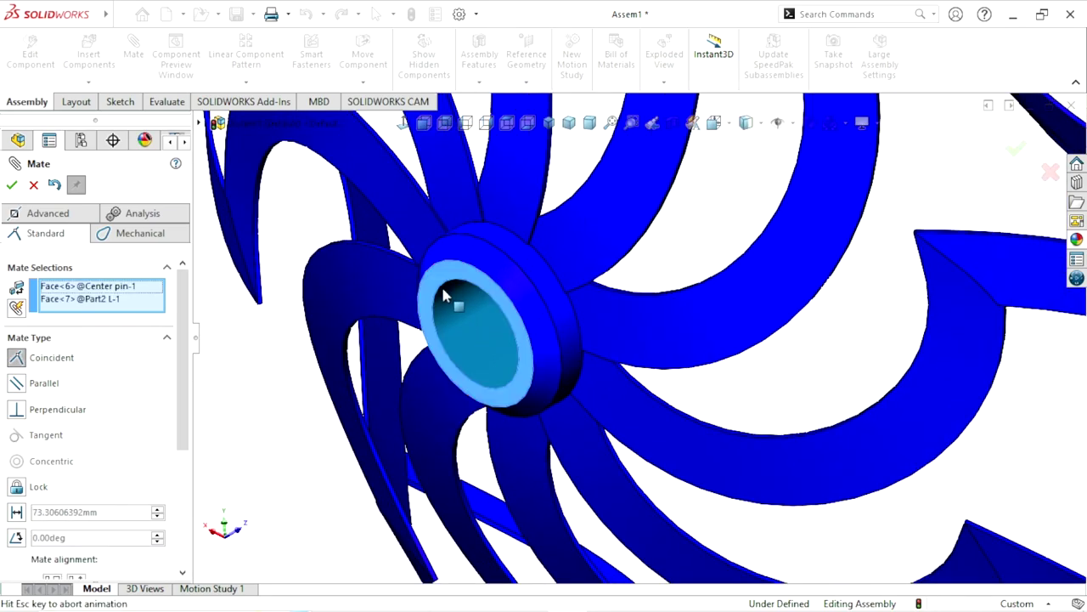
pyautogui.scroll(2, 654, 365)
pyautogui.scroll(1, 798, 272)
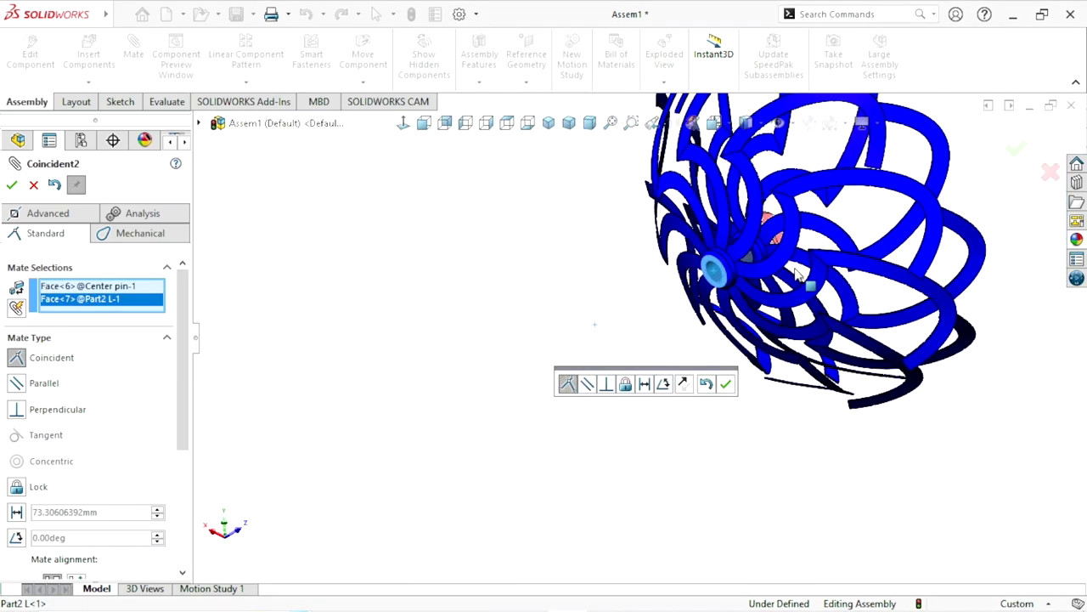
pyautogui.scroll(-2, 799, 272)
pyautogui.click(645, 384)
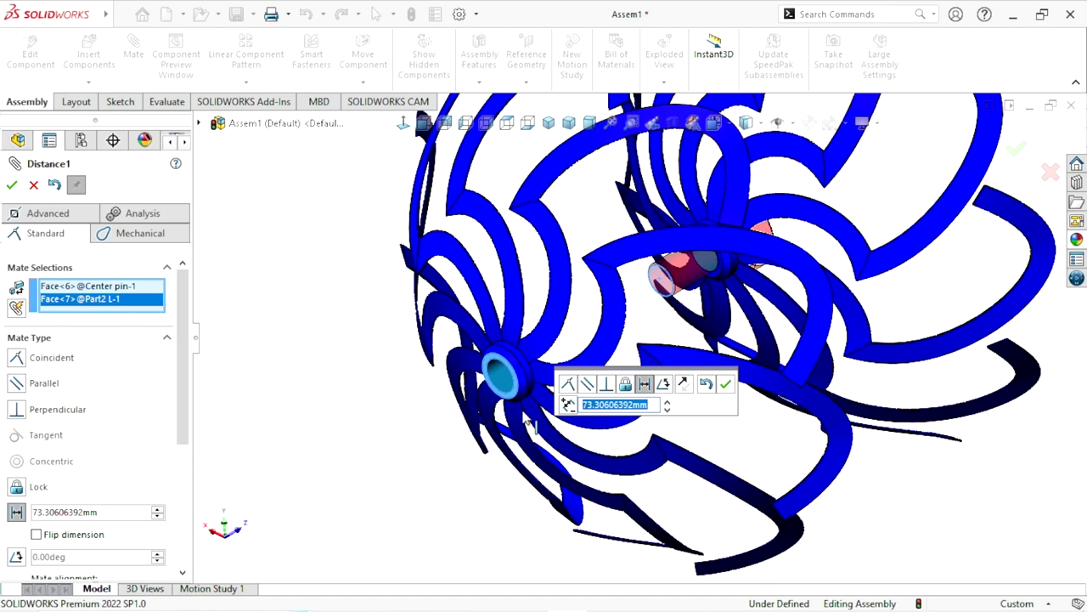
pyautogui.write('3')
pyautogui.press('Return')
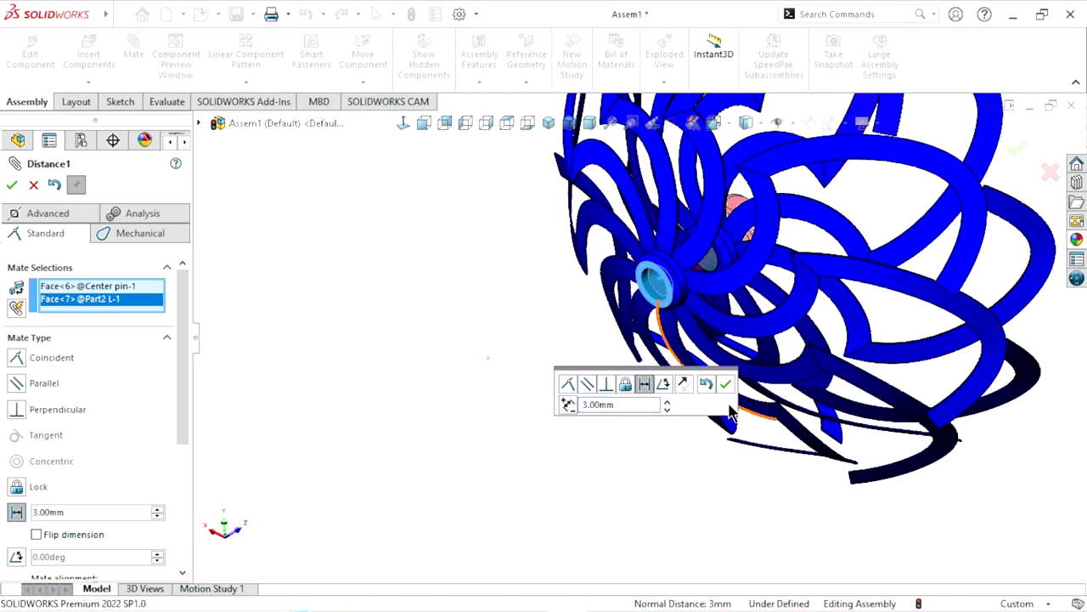
pyautogui.click(567, 405)
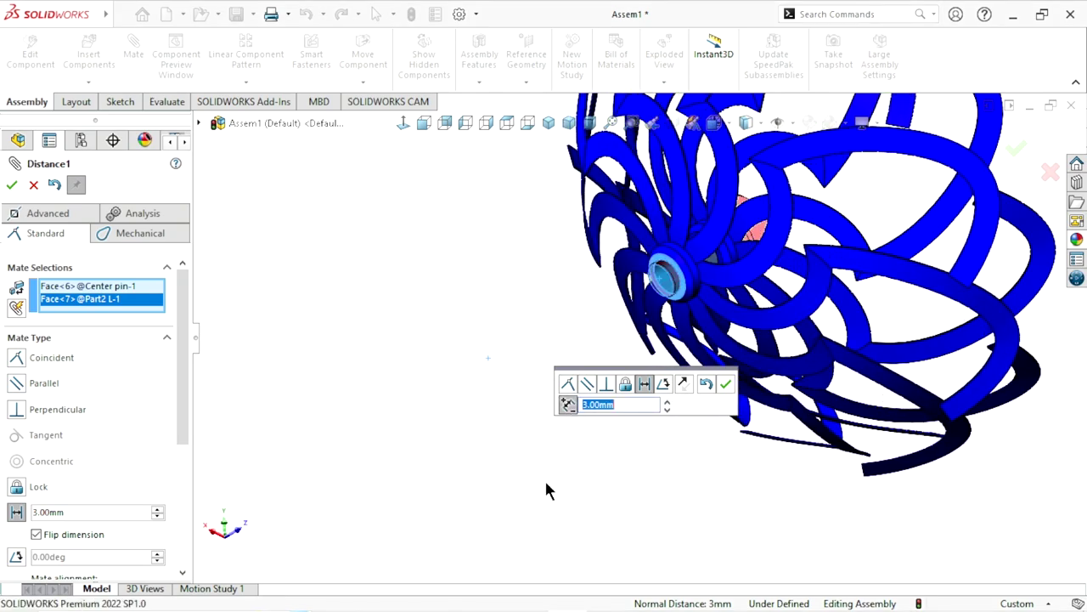
pyautogui.click(726, 387)
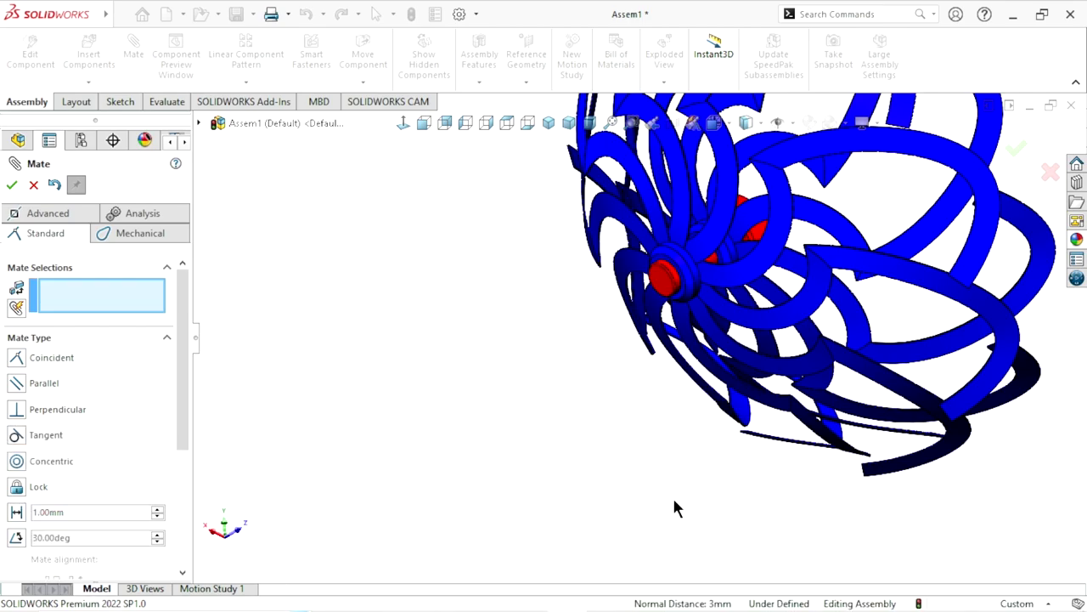
# Finish mating, orbit toward the front, and select the pin's end face
pyautogui.moveTo(624, 473)
pyautogui.mouseDown(button='middle')
pyautogui.moveTo(726, 305)
pyautogui.moveTo(735, 323)
pyautogui.mouseUp(button='middle')
pyautogui.scroll(3, 735, 323)
pyautogui.scroll(-3, 735, 323)
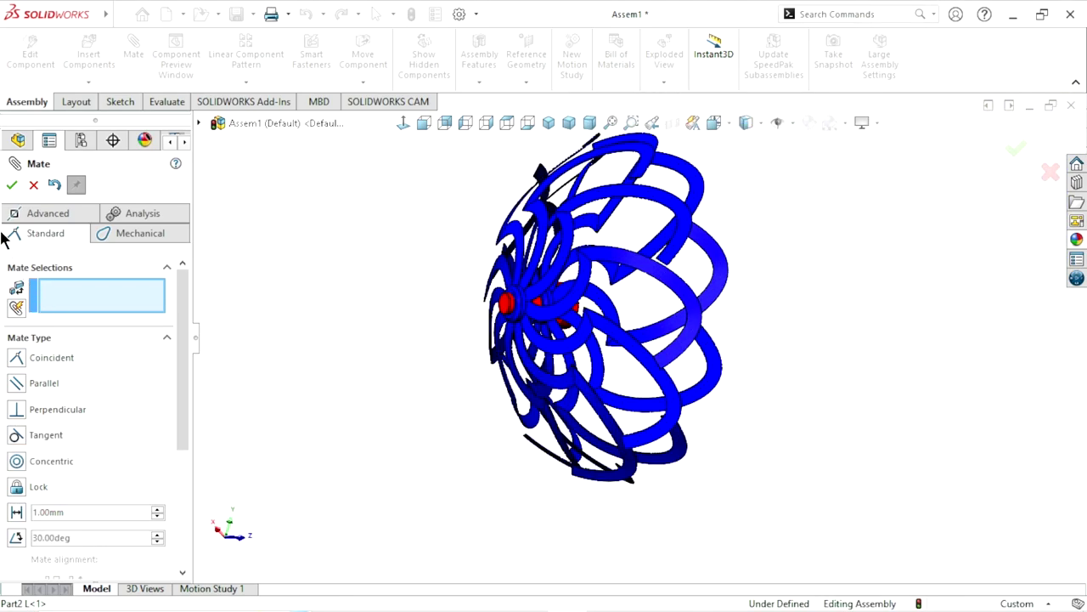
pyautogui.click(10, 184)
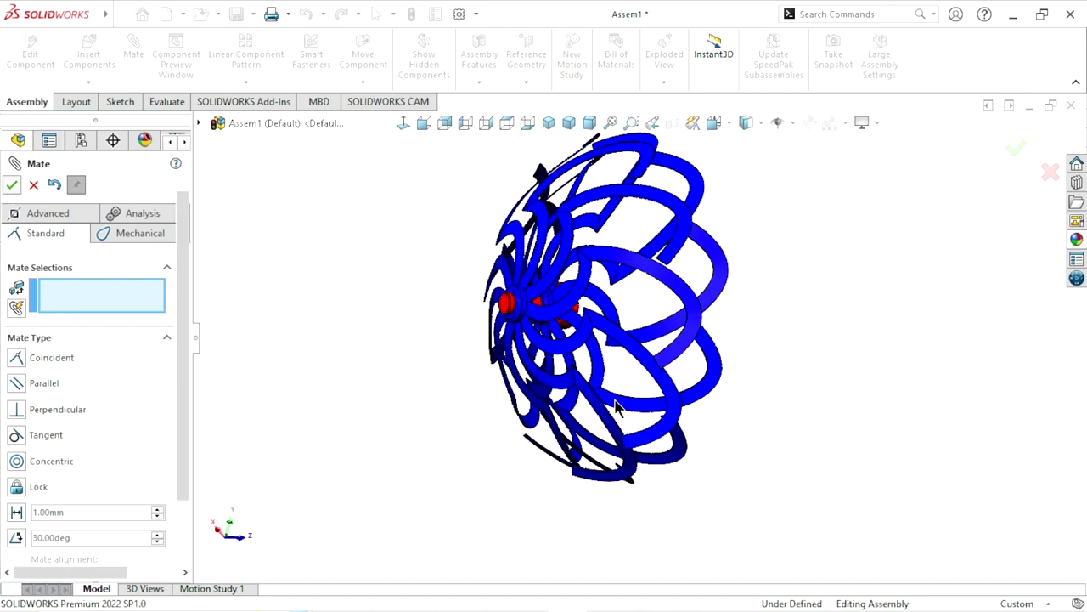
pyautogui.moveTo(650, 334); pyautogui.dragTo(643, 394, button='middle')
pyautogui.scroll(2, 643, 394)
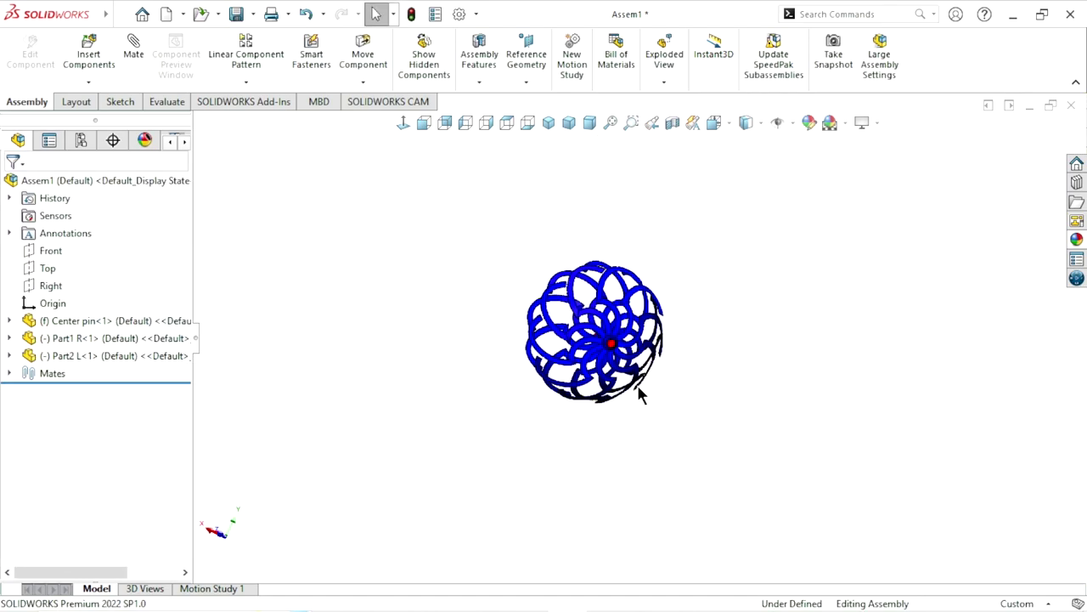
pyautogui.scroll(-2, 620, 352)
pyautogui.scroll(-4, 620, 352)
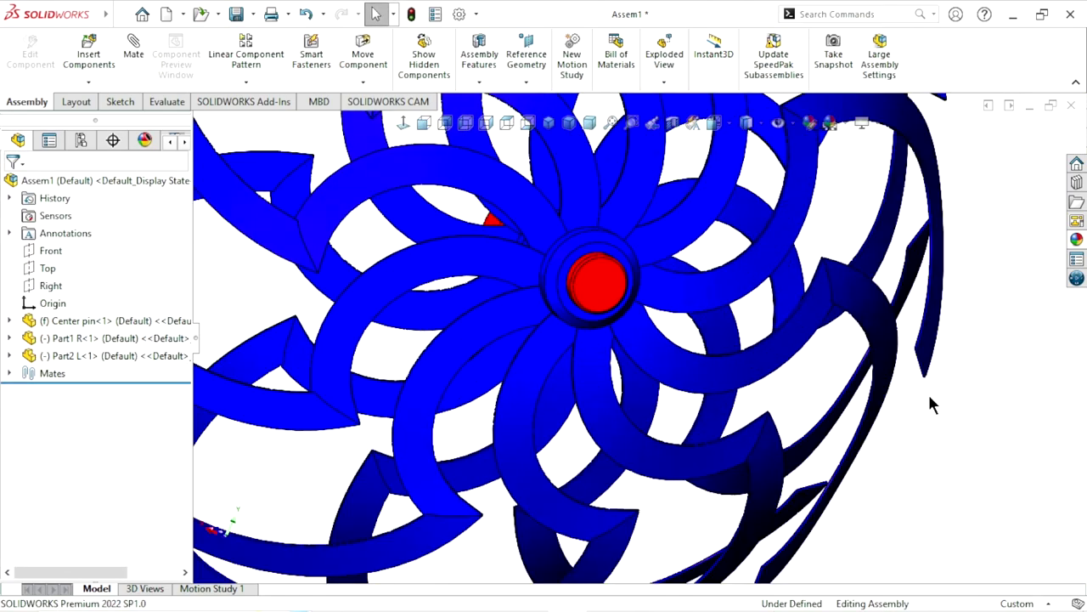
pyautogui.click(620, 302)
# Fit the assembly and view it Normal To the pin's end face, looking down the pin axis
pyautogui.press('f')
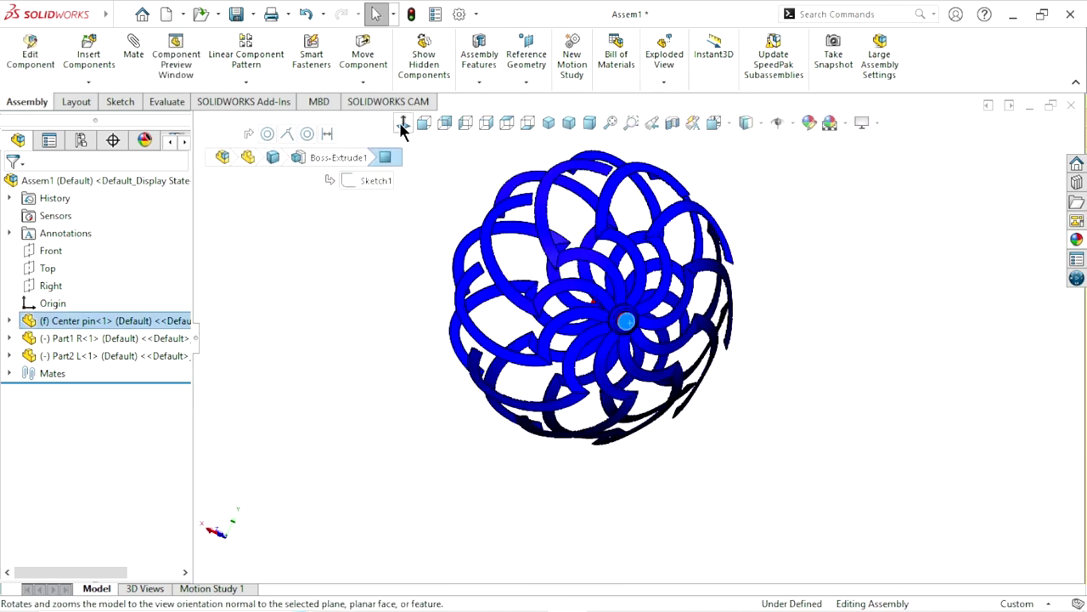
pyautogui.click(445, 123)
pyautogui.click(873, 423)
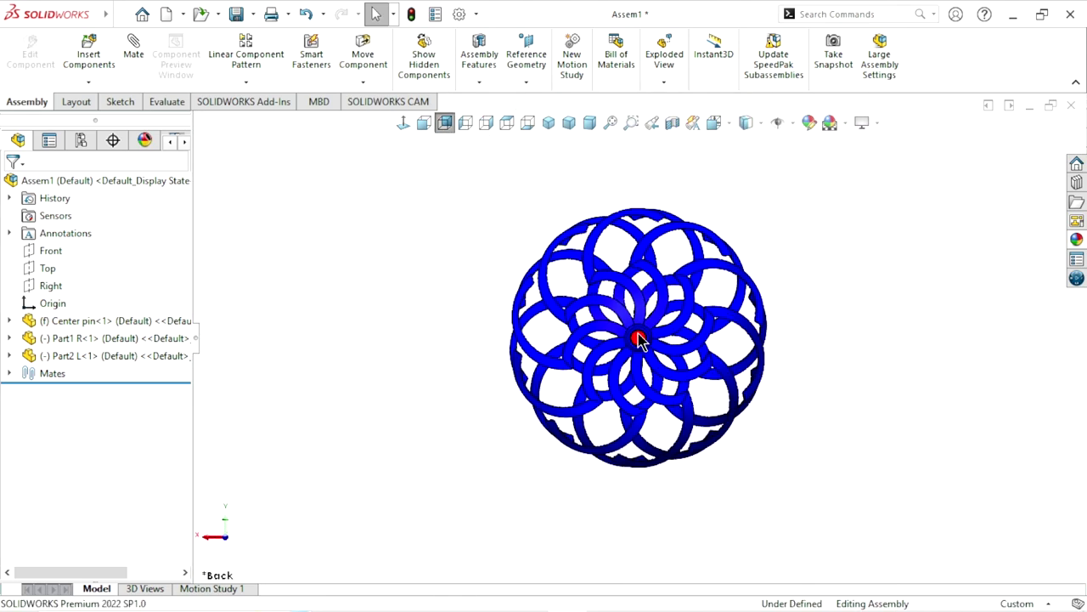
# Drag an impeller to spin it around the centre pin, then deselect it
pyautogui.scroll(-2, 639, 340)
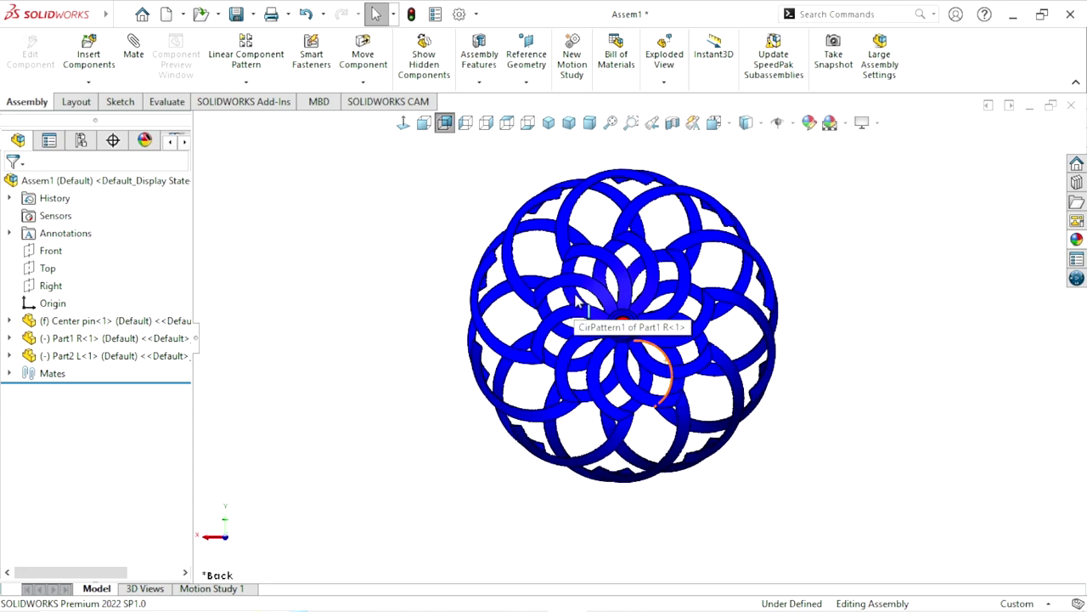
pyautogui.scroll(-2, 576, 300)
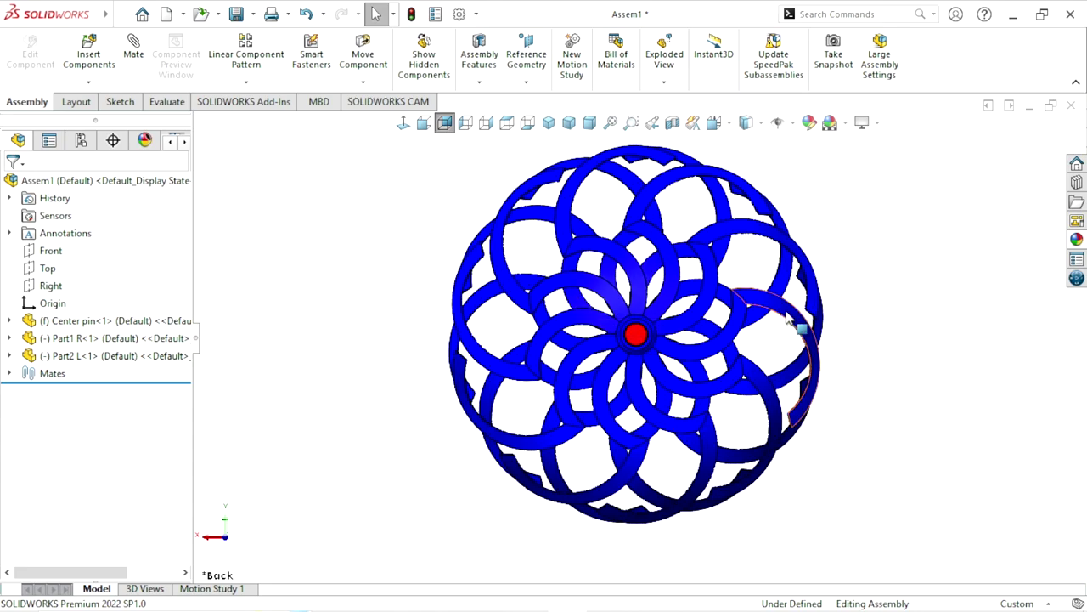
pyautogui.moveTo(802, 379)
pyautogui.mouseDown()
pyautogui.moveTo(637, 212)
pyautogui.moveTo(813, 369)
pyautogui.moveTo(485, 447)
pyautogui.moveTo(743, 451)
pyautogui.moveTo(811, 422)
pyautogui.mouseUp()
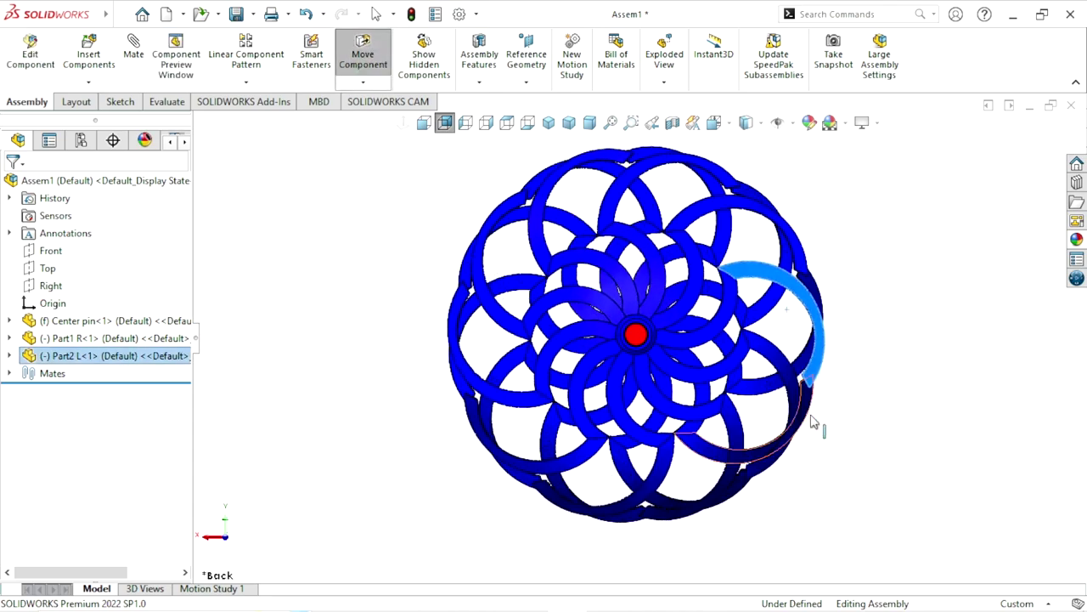
pyautogui.press('Escape')
pyautogui.click(864, 453)
# Spin the right impeller and another impeller to new angles about the pin
pyautogui.scroll(2, 729, 437)
pyautogui.scroll(-2, 663, 373)
pyautogui.scroll(-1, 690, 351)
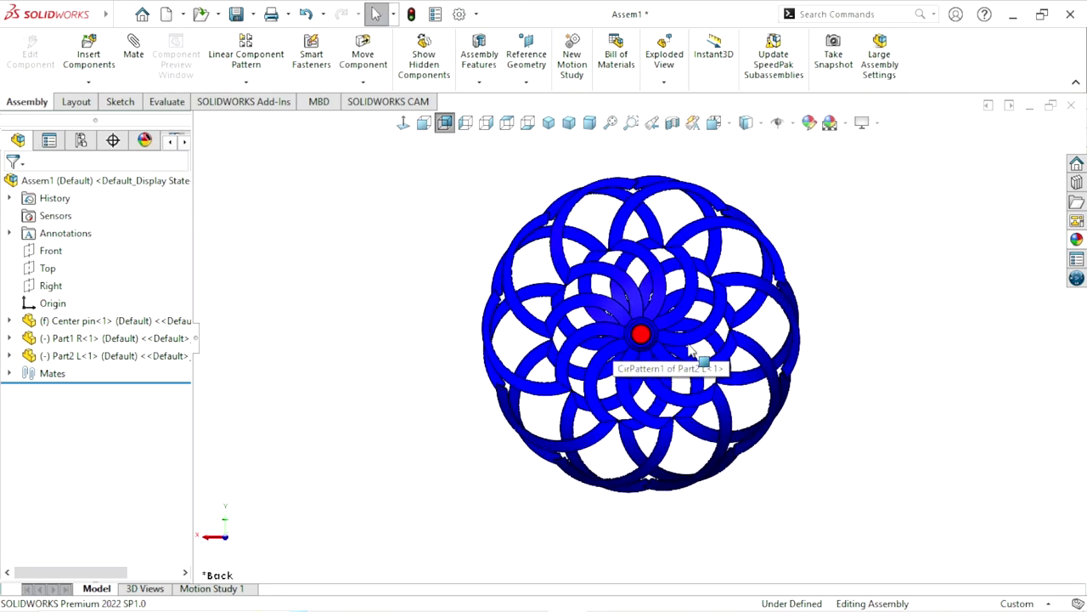
pyautogui.scroll(1, 861, 389)
pyautogui.scroll(-1, 670, 349)
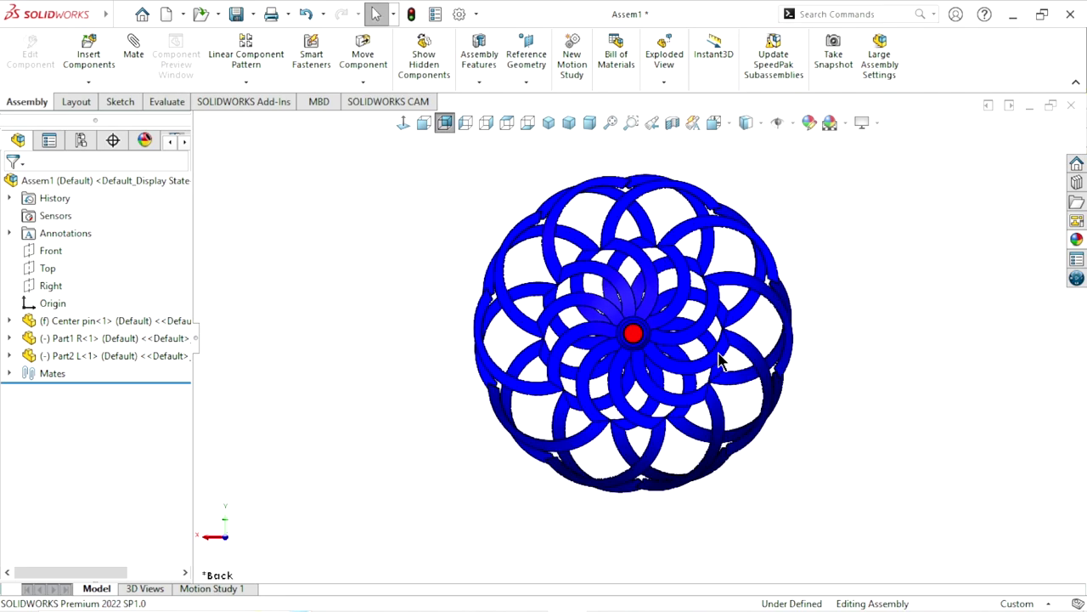
pyautogui.scroll(-1, 823, 385)
pyautogui.scroll(1, 595, 324)
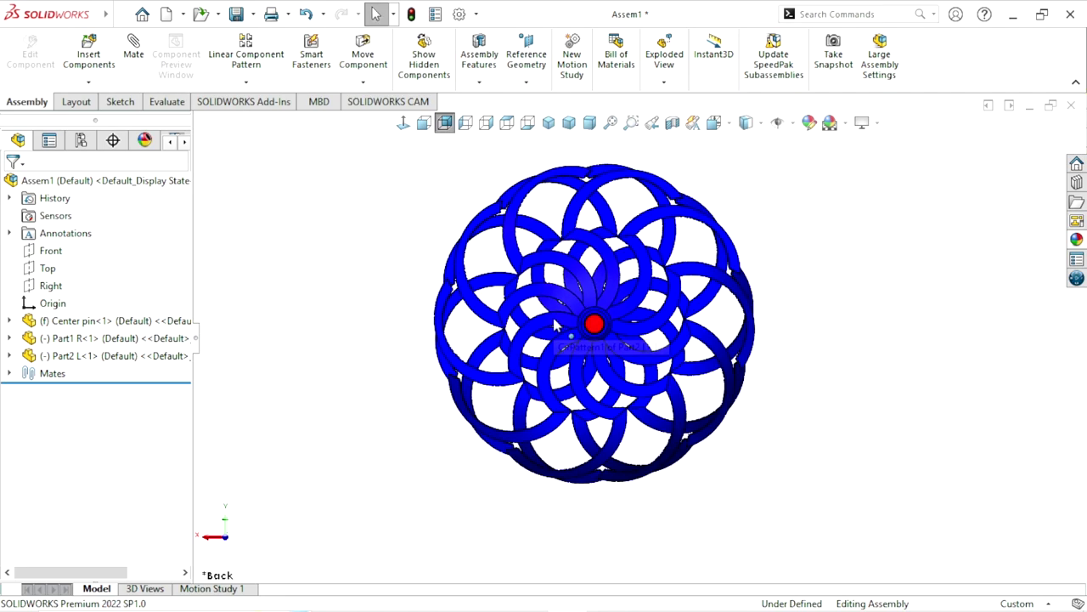
pyautogui.scroll(-1, 594, 324)
pyautogui.scroll(1, 594, 324)
pyautogui.scroll(-1, 595, 324)
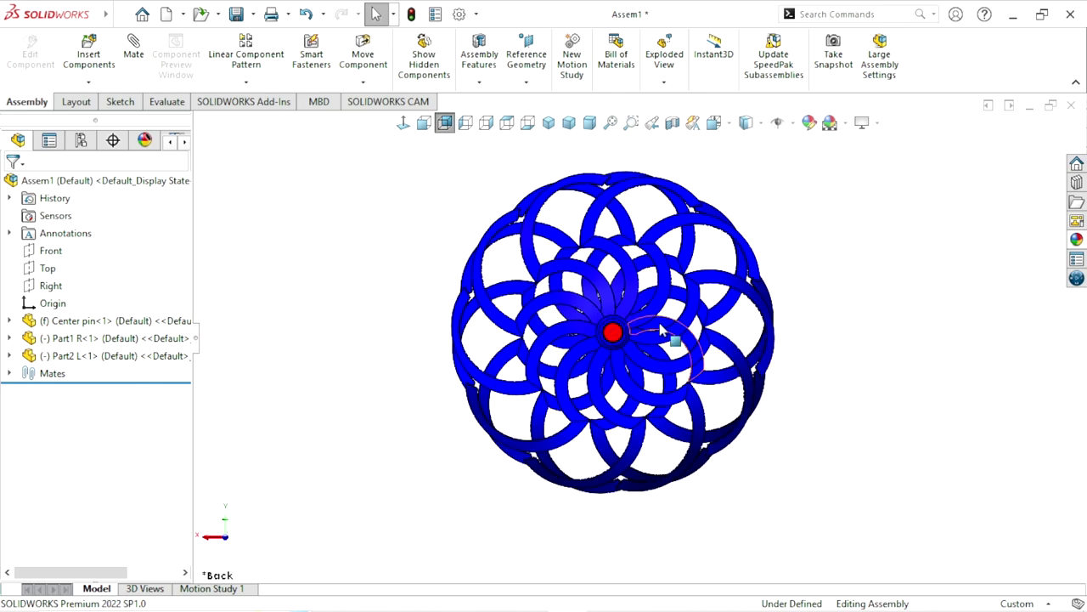
pyautogui.moveTo(661, 332); pyautogui.dragTo(637, 333, button='right')
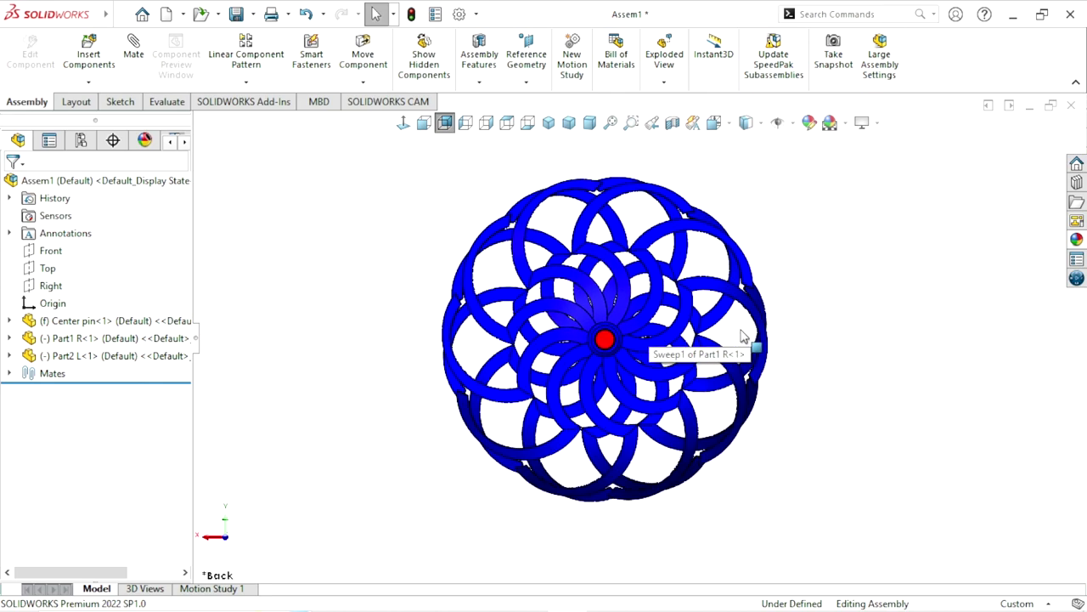
pyautogui.moveTo(742, 336); pyautogui.dragTo(821, 402, button='right')
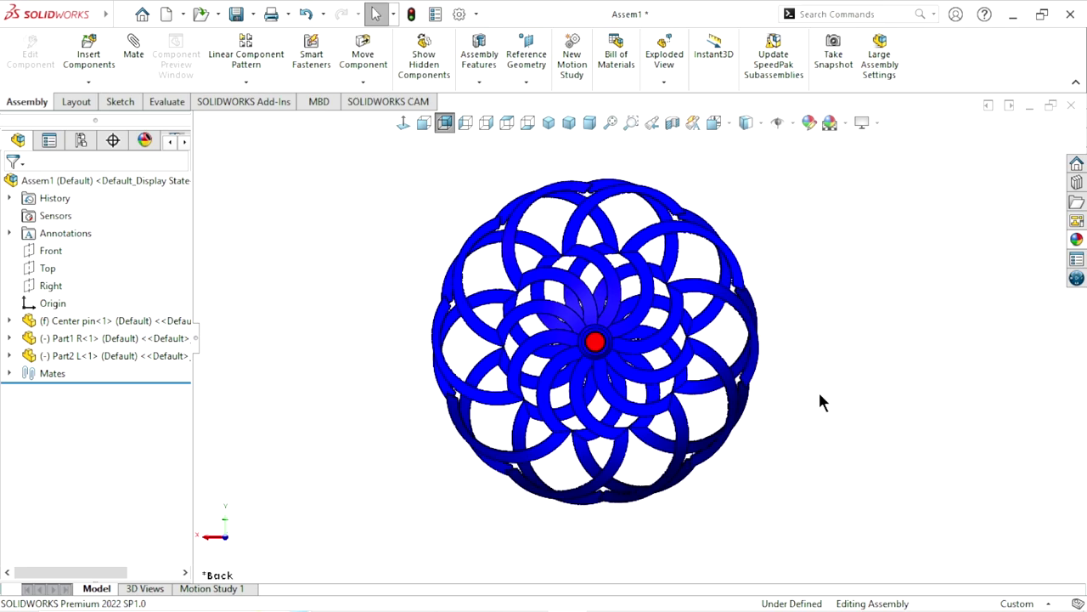
pyautogui.scroll(-2, 798, 365)
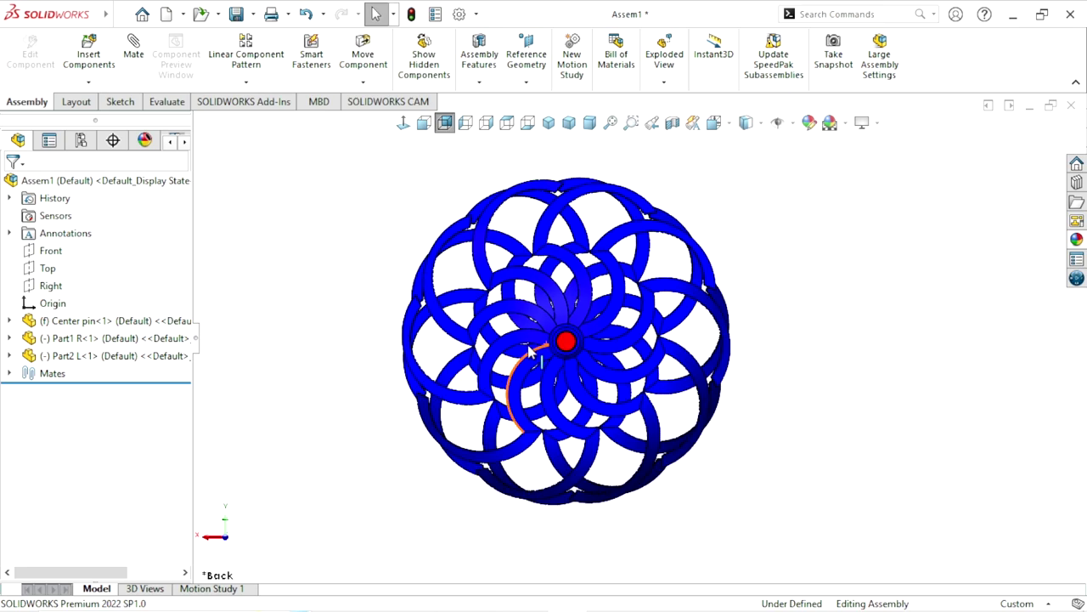
pyautogui.click(218, 588)
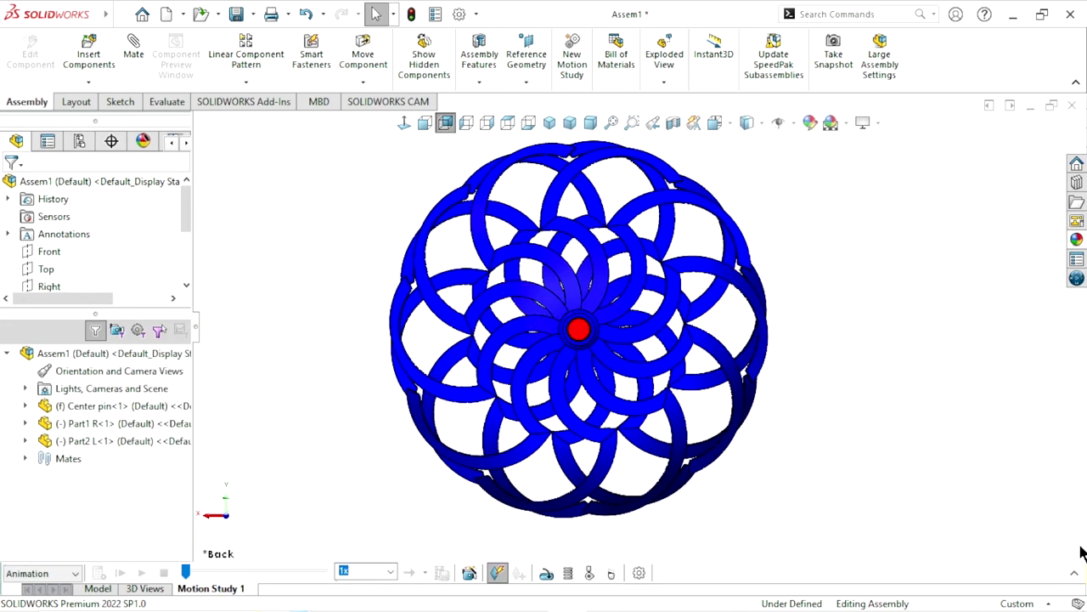
pyautogui.click(1075, 572)
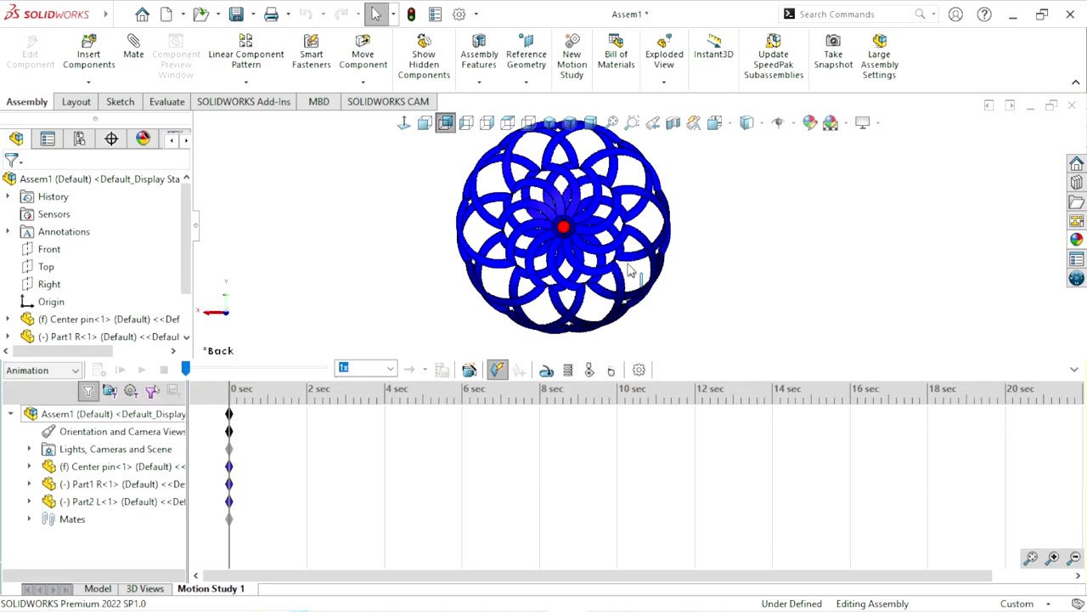
# Start a rotary motor and pick the Part2 L hub face as its component and direction
pyautogui.click(545, 373)
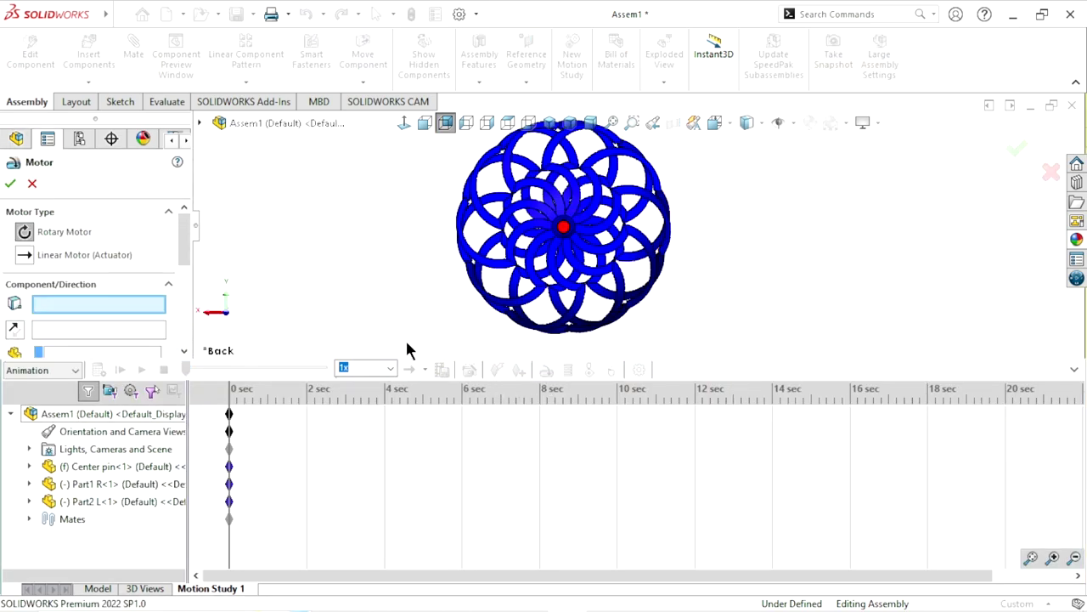
pyautogui.scroll(-3, 624, 242)
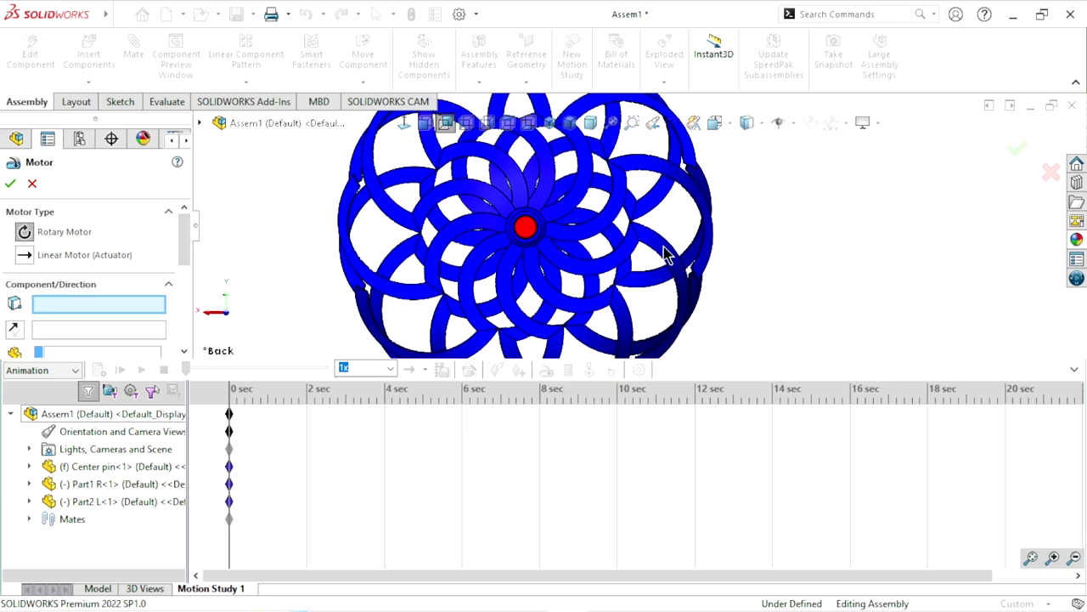
pyautogui.scroll(3, 718, 247)
pyautogui.moveTo(723, 226); pyautogui.dragTo(667, 276, button='middle')
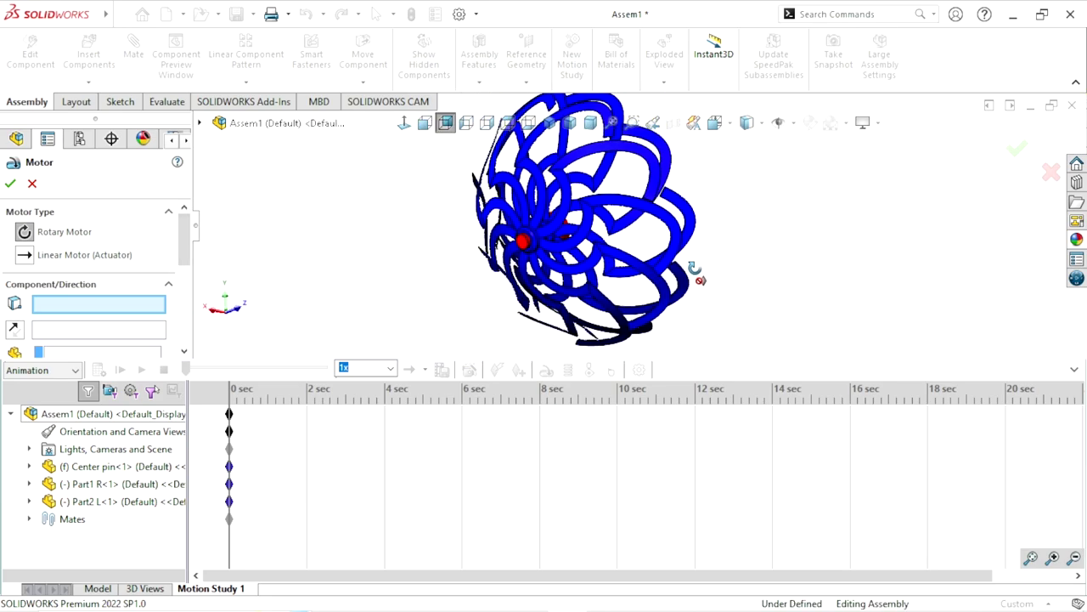
pyautogui.scroll(-2, 544, 247)
pyautogui.scroll(-2, 544, 234)
pyautogui.scroll(-2, 540, 220)
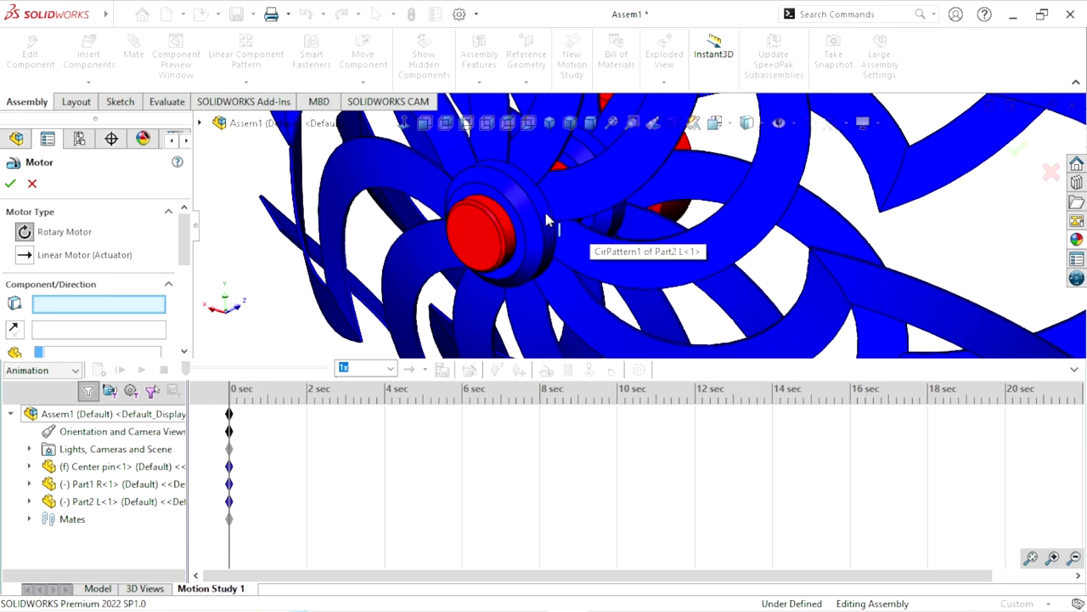
pyautogui.click(545, 231)
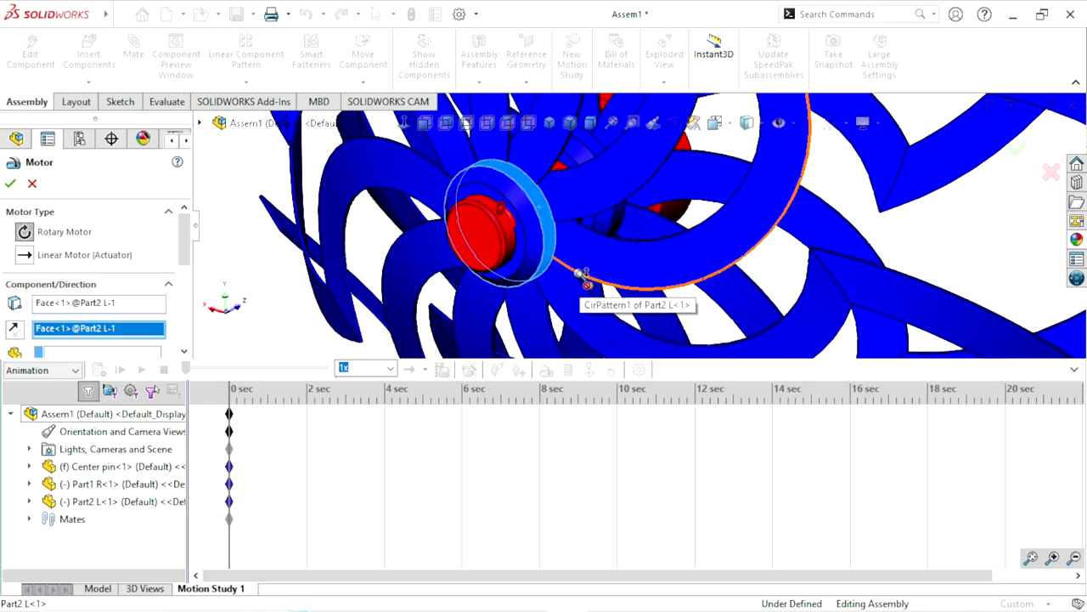
# Keep the motor at 100 RPM and confirm RotaryMotor1 on Part2 L
pyautogui.scroll(3, 608, 226)
pyautogui.scroll(-2, 608, 226)
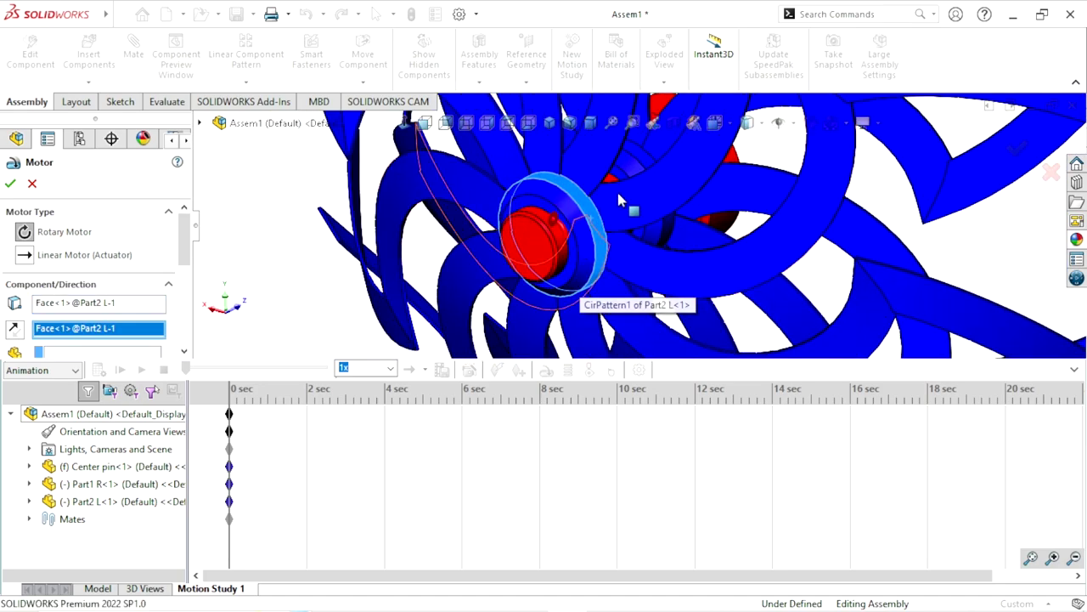
pyautogui.scroll(3, 575, 272)
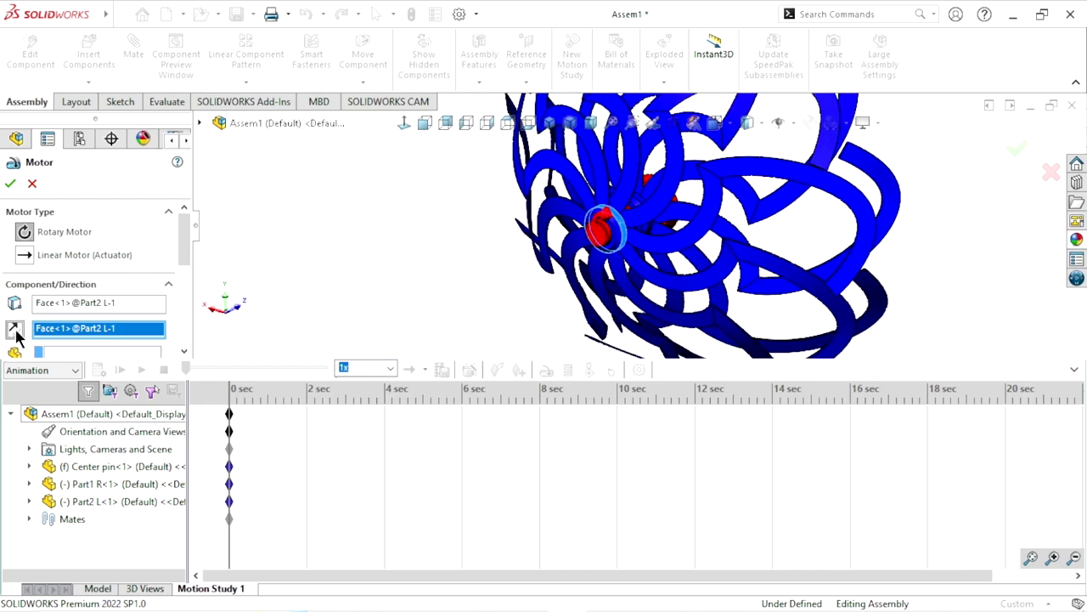
pyautogui.scroll(-1, 605, 228)
pyautogui.scroll(-1, 607, 229)
pyautogui.scroll(-2, 587, 272)
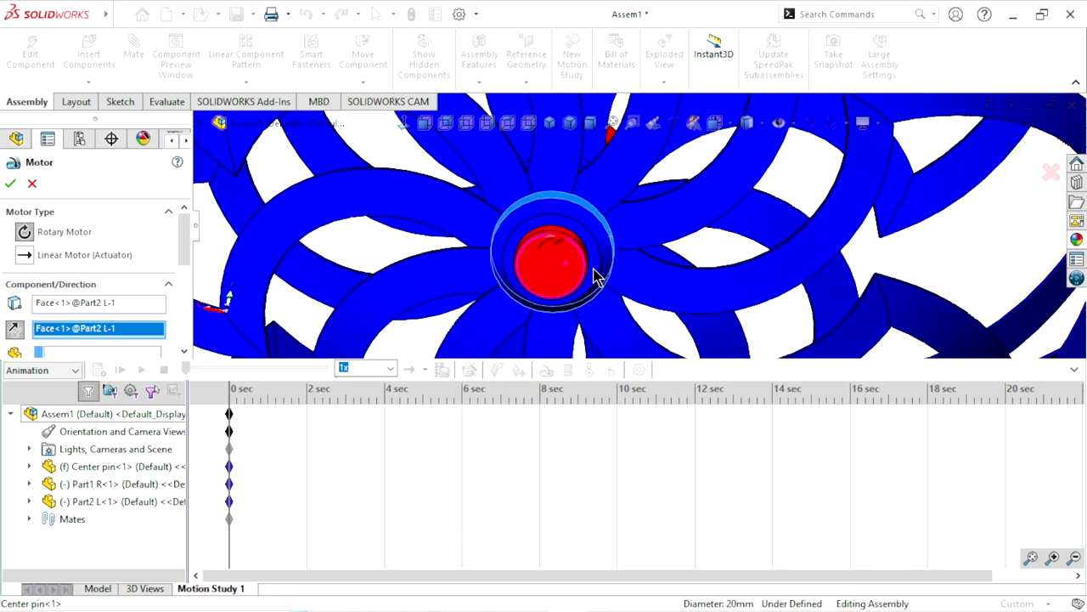
pyautogui.scroll(3, 558, 253)
pyautogui.moveTo(626, 272); pyautogui.dragTo(272, 276, button='middle')
pyautogui.moveTo(186, 245); pyautogui.dragTo(186, 315)
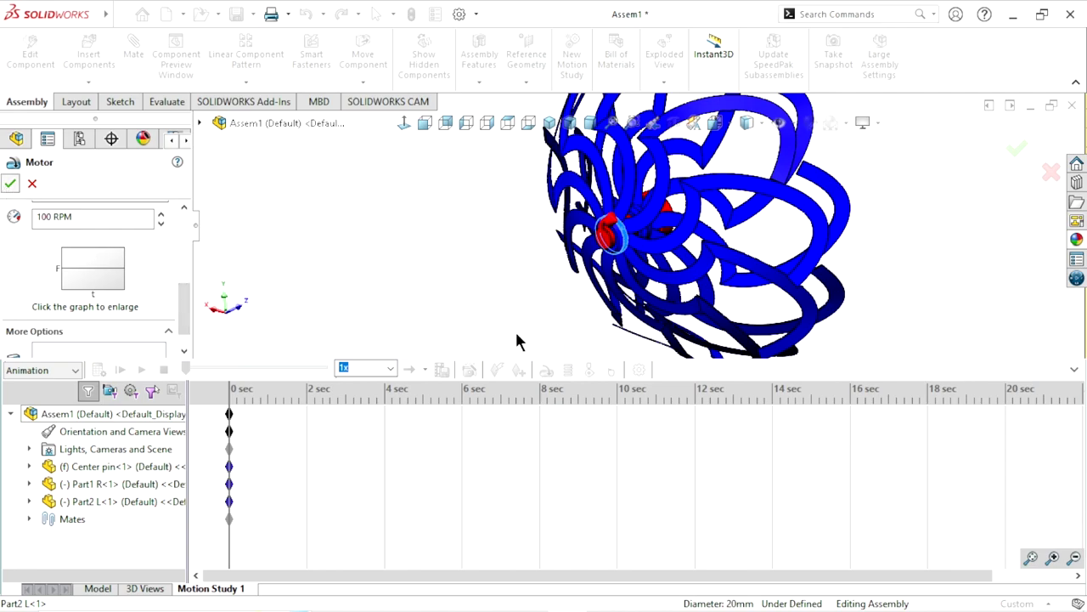
pyautogui.press('Return')
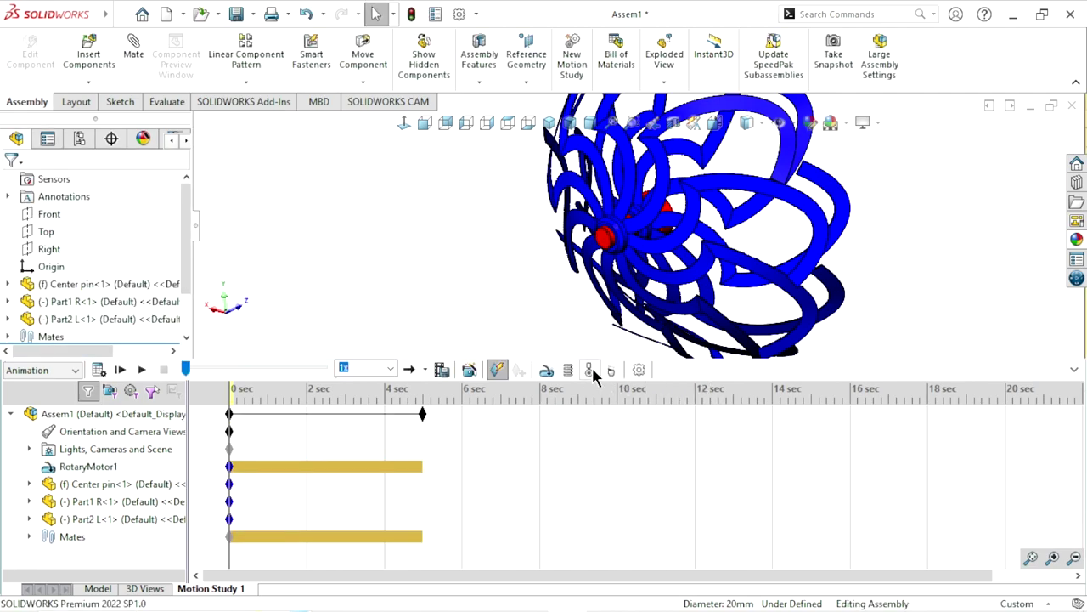
# Add RotaryMotor2 on the Part1 R hub face at a constant 100 RPM
pyautogui.click(546, 369)
pyautogui.scroll(-2, 686, 243)
pyautogui.scroll(-3, 621, 243)
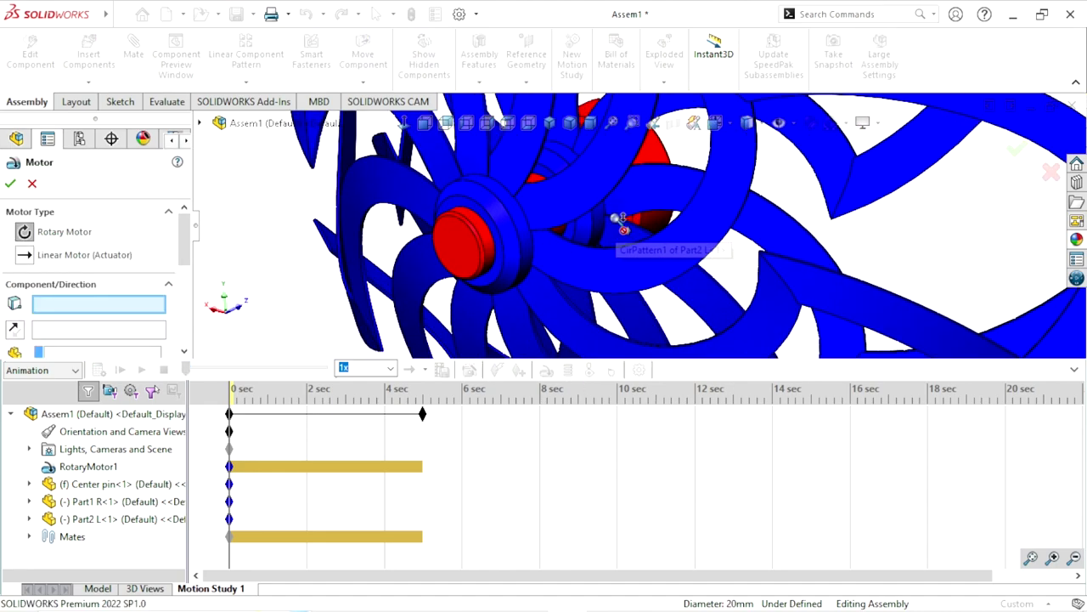
pyautogui.scroll(-2, 609, 225)
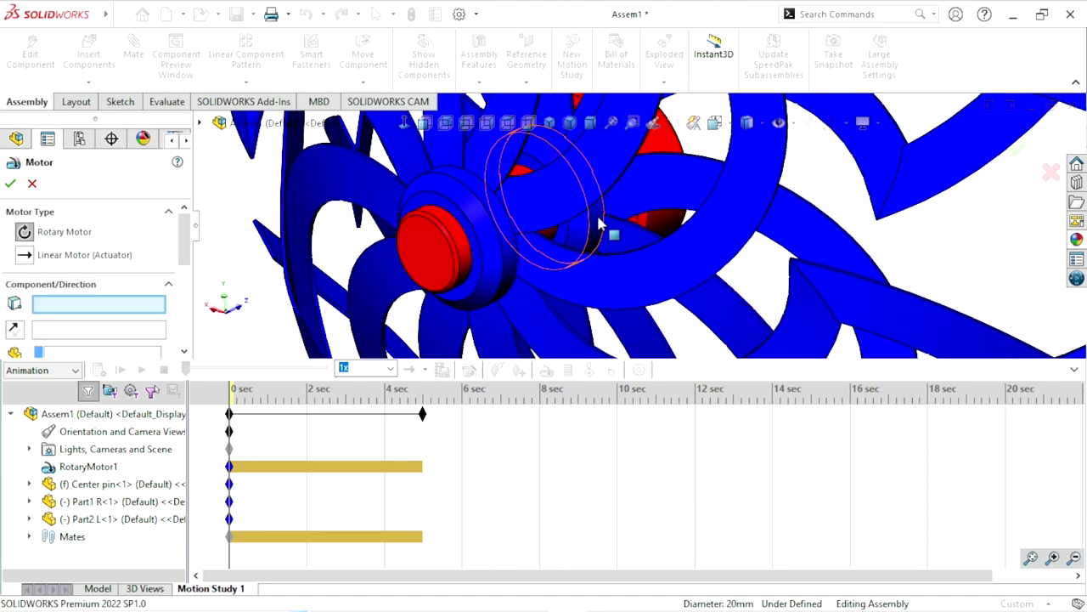
pyautogui.click(603, 223)
pyautogui.scroll(3, 615, 304)
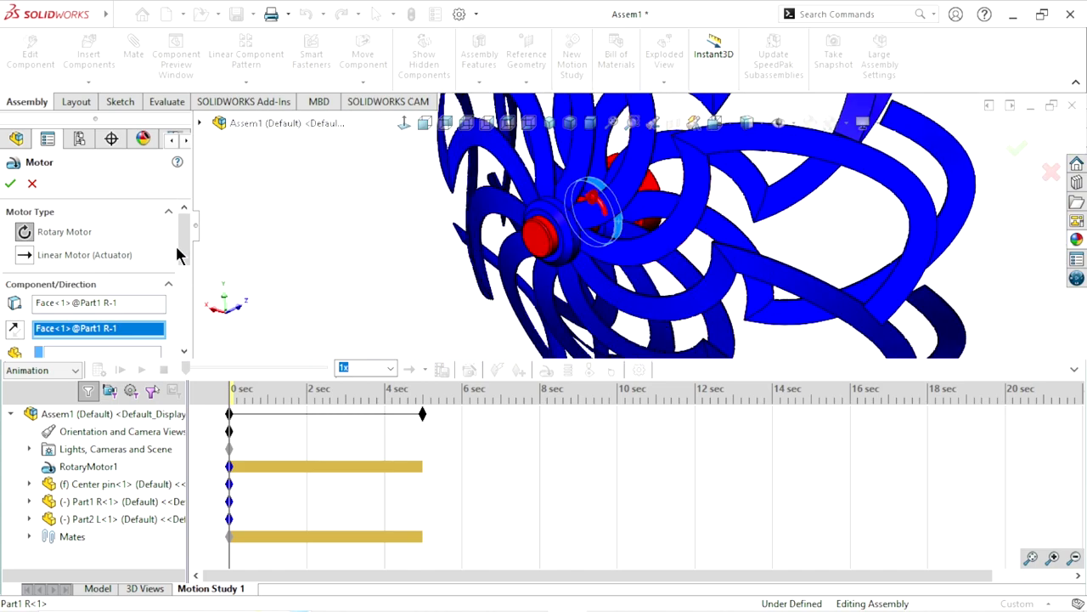
pyautogui.moveTo(187, 255); pyautogui.dragTo(187, 293)
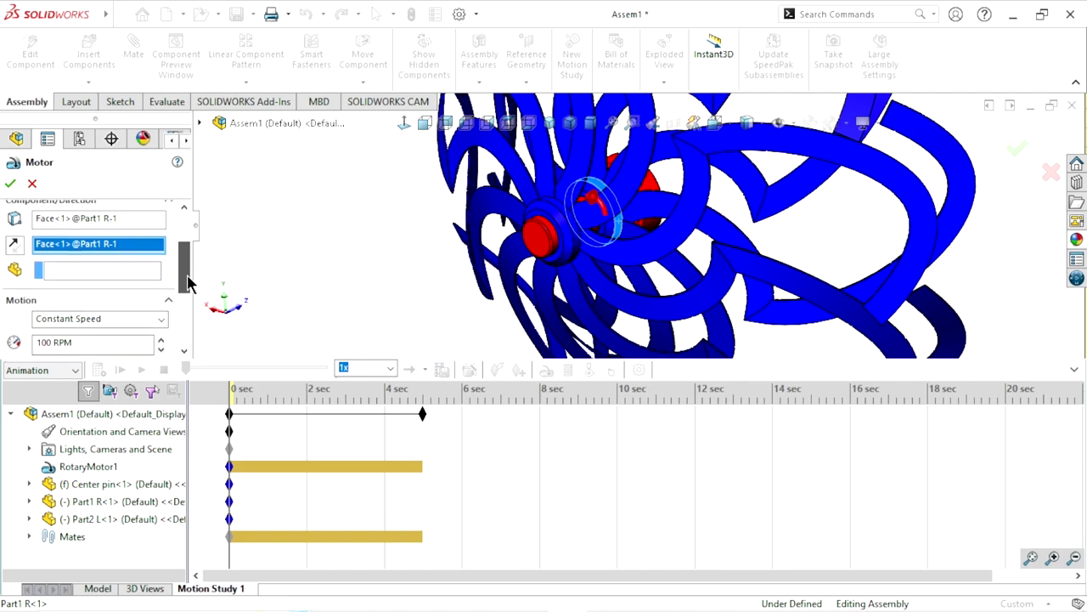
pyautogui.click(11, 186)
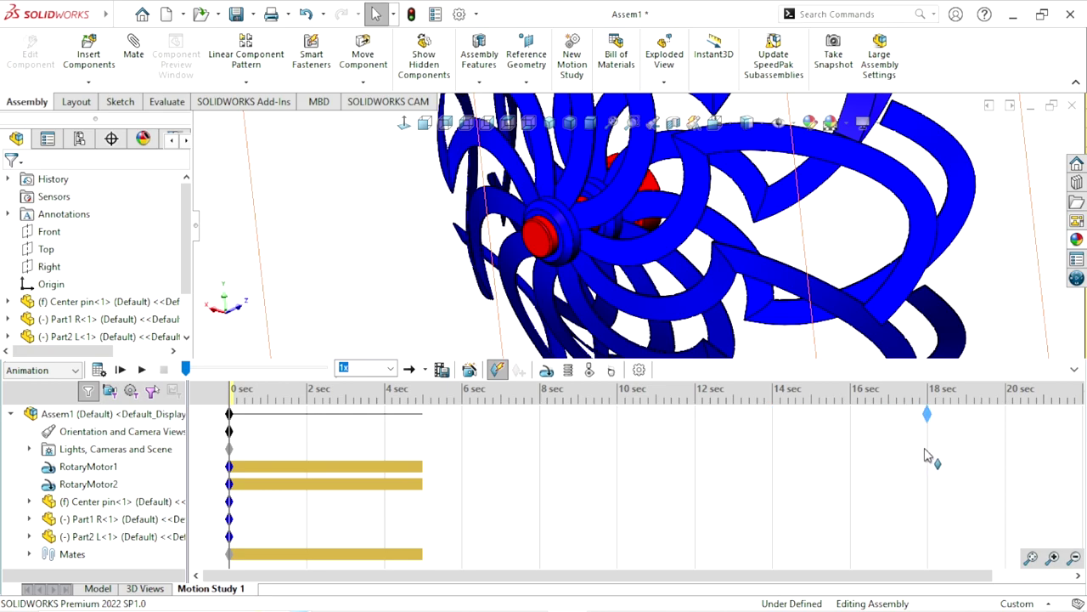
# Extend Motion Study 1 to 18 seconds, calculate it, and collapse the MotionManager timeline
pyautogui.moveTo(927, 457); pyautogui.dragTo(928, 456)
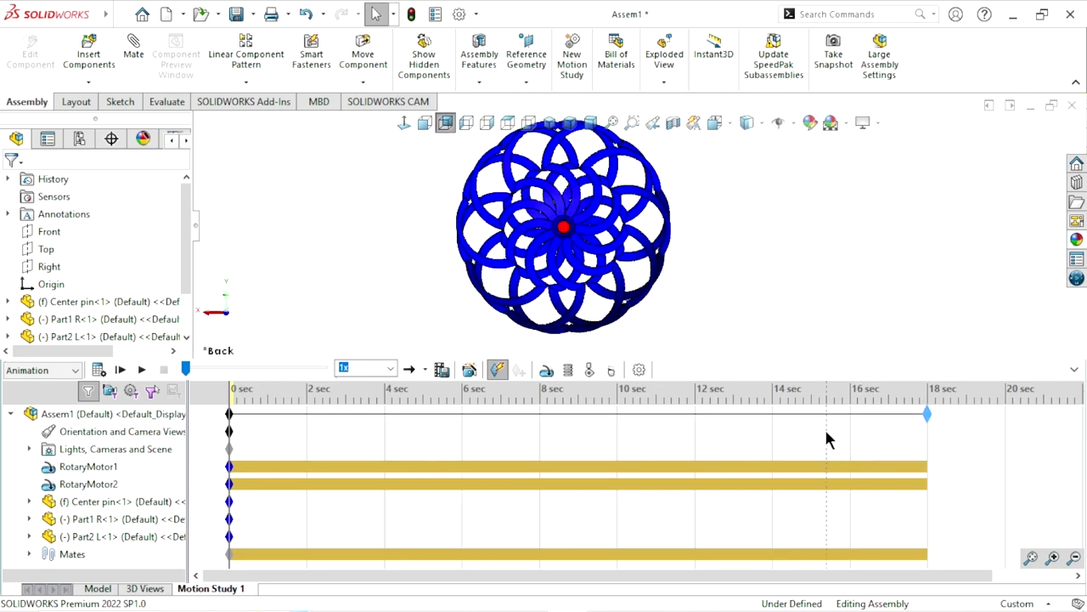
pyautogui.click(98, 370)
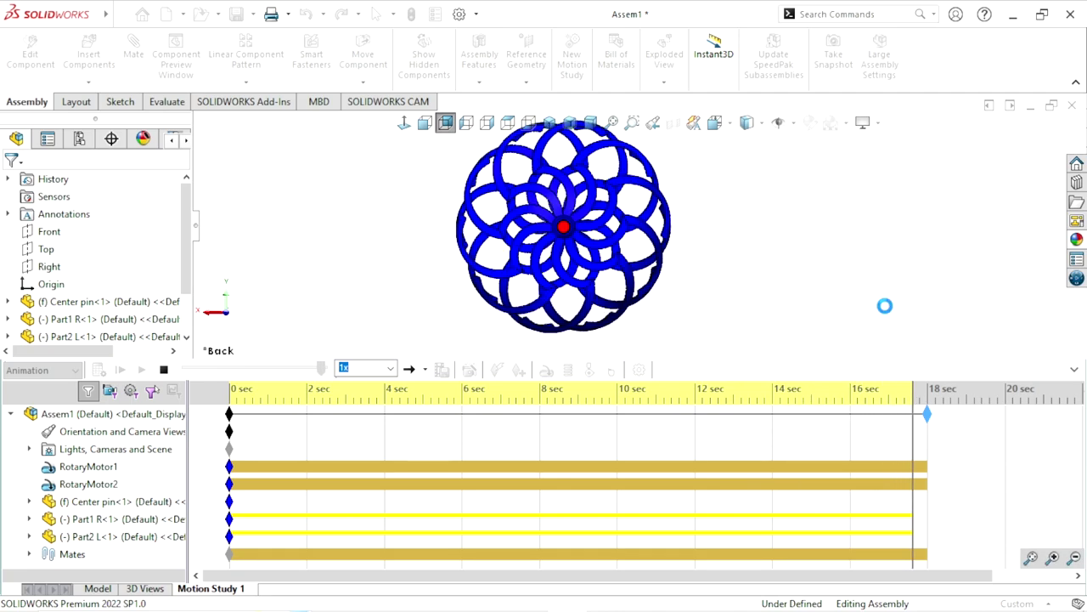
pyautogui.click(1074, 370)
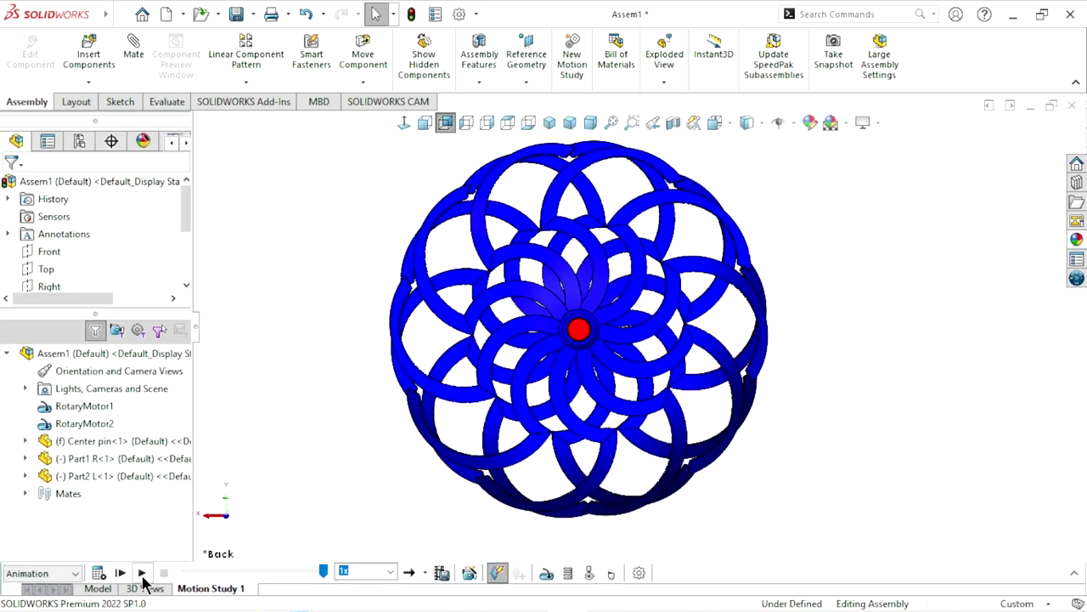
# Play the impeller animation, then replay it at 2x playback speed
pyautogui.click(142, 573)
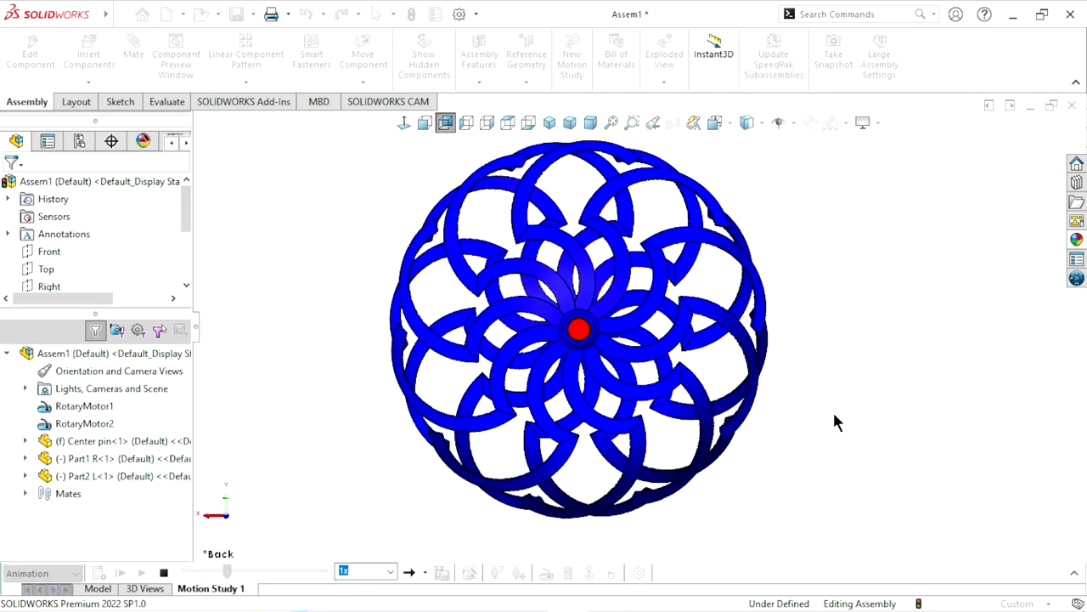
pyautogui.click(392, 571)
pyautogui.click(350, 513)
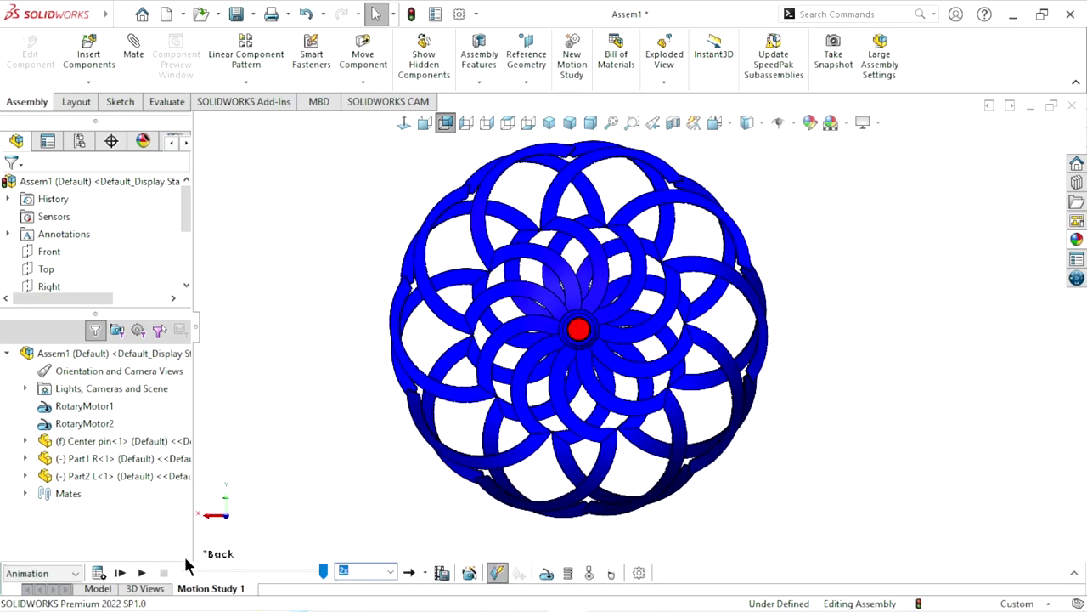
pyautogui.click(143, 573)
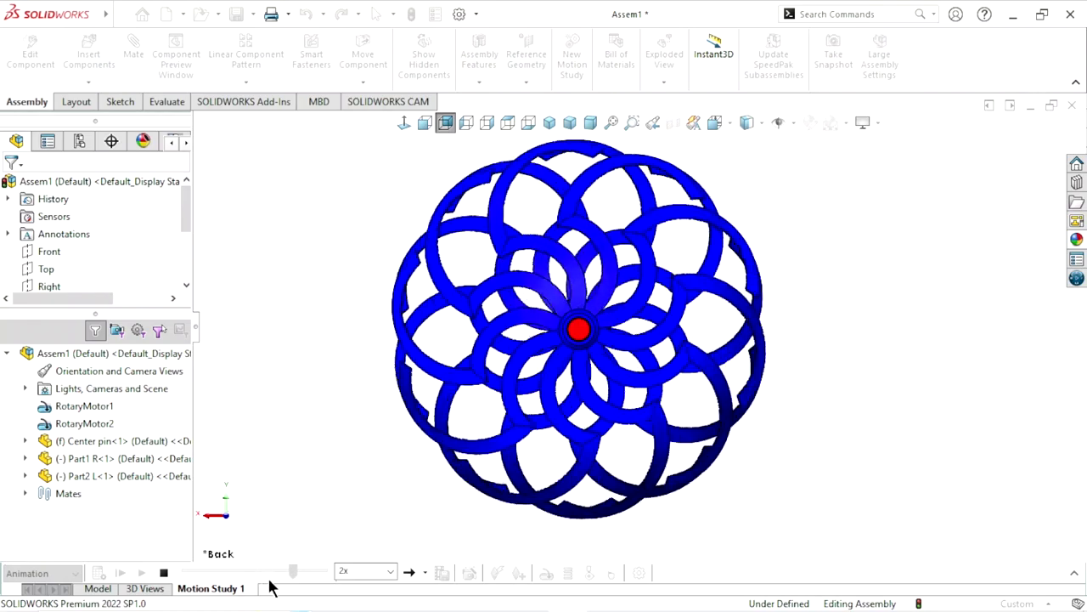
# Stop playback, rewind the animation to its start, and pan the view of the impellers
pyautogui.click(164, 573)
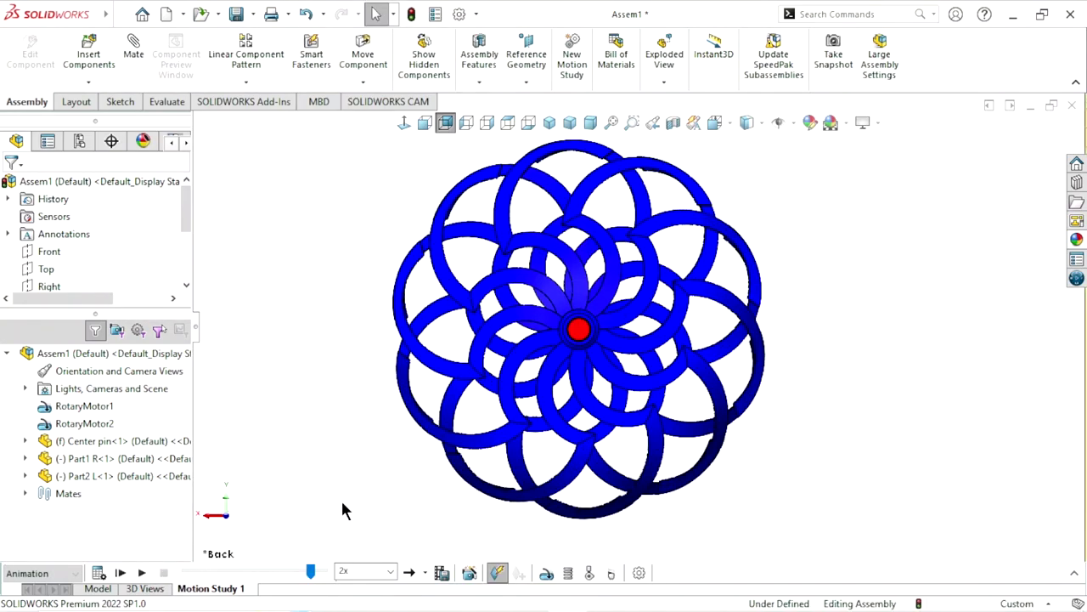
pyautogui.moveTo(220, 571); pyautogui.dragTo(186, 568)
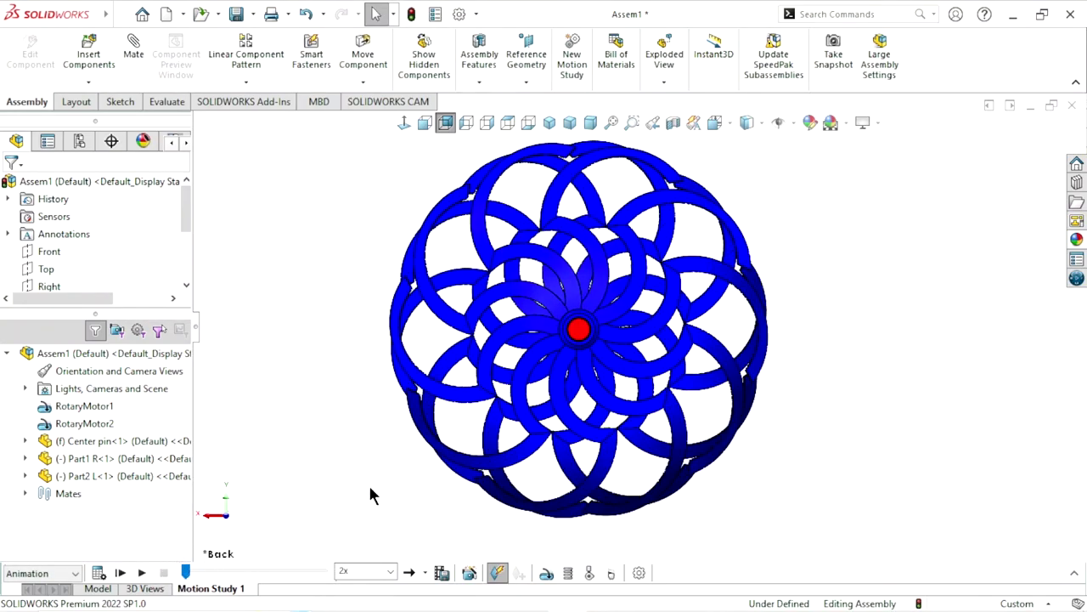
pyautogui.moveTo(368, 495)
pyautogui.mouseDown(button='middle')
pyautogui.moveTo(539, 468)
pyautogui.moveTo(616, 357)
pyautogui.mouseUp(button='middle')
# Zoom in and out to inspect the two blue impellers on the red Center pin
pyautogui.scroll(2, 608, 332)
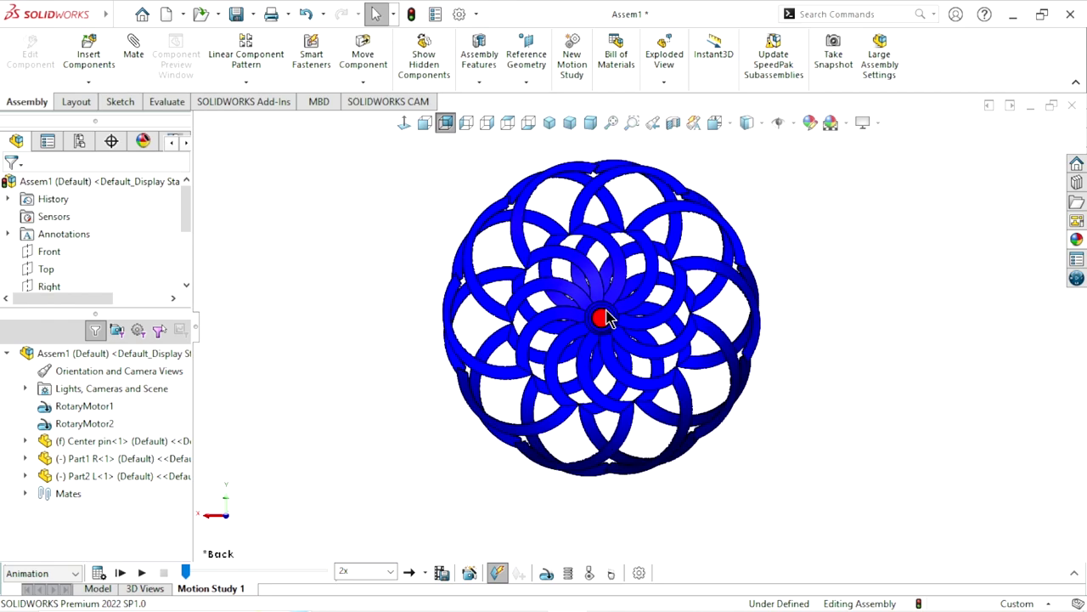
pyautogui.scroll(-2, 650, 318)
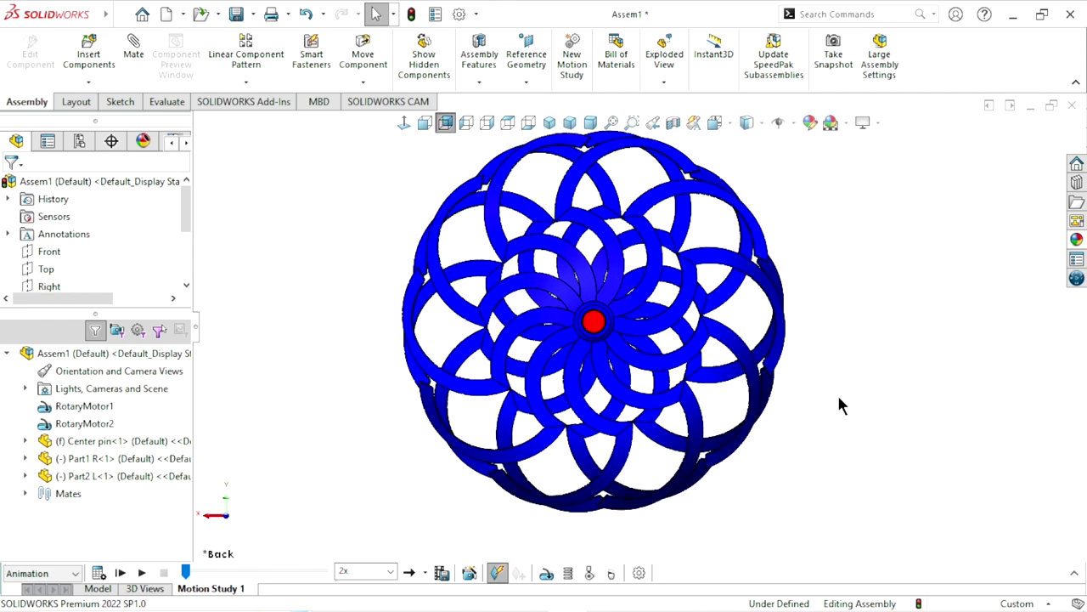
pyautogui.scroll(-2, 639, 321)
pyautogui.scroll(2, 629, 347)
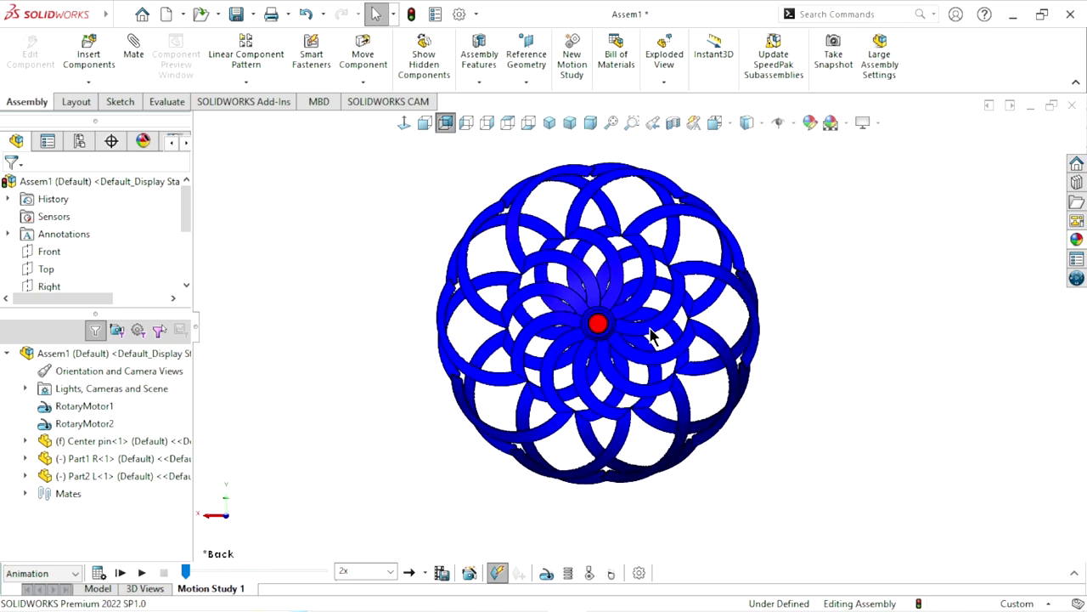
pyautogui.scroll(2, 812, 383)
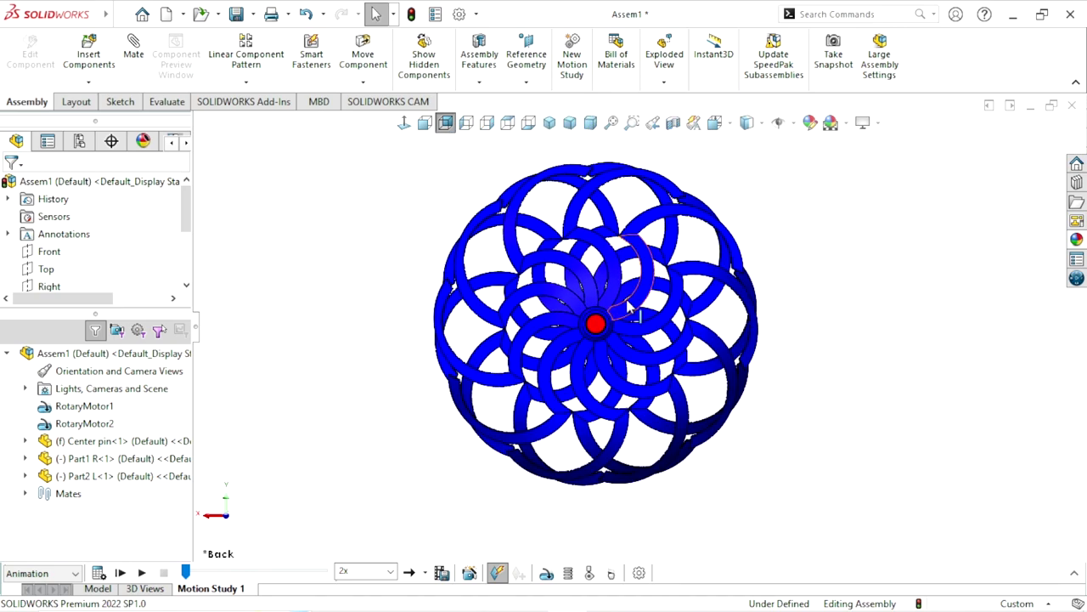
pyautogui.scroll(-1, 626, 308)
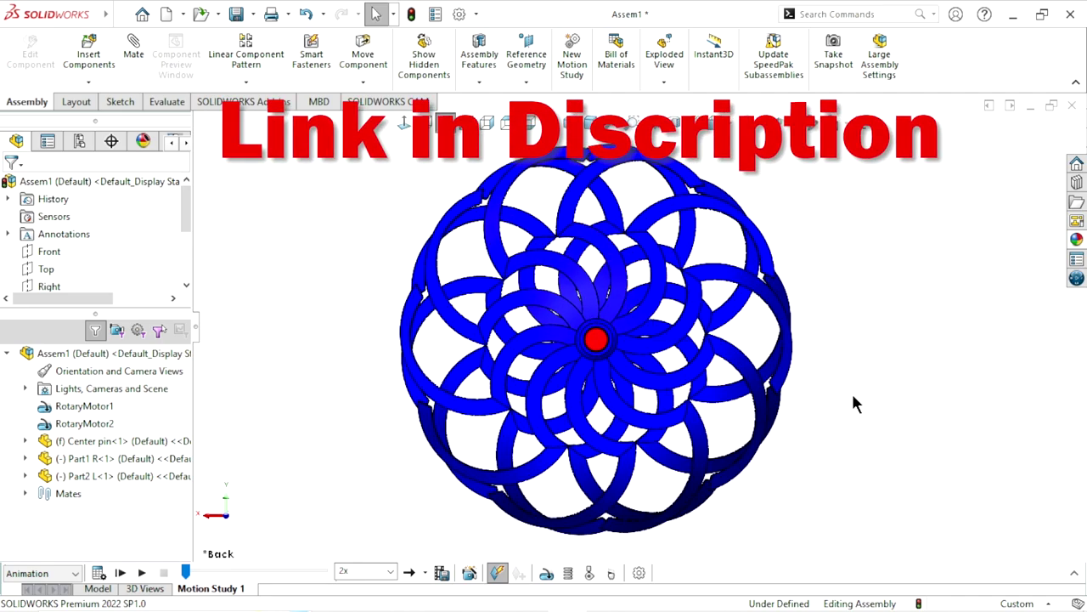
pyautogui.scroll(-1, 830, 420)
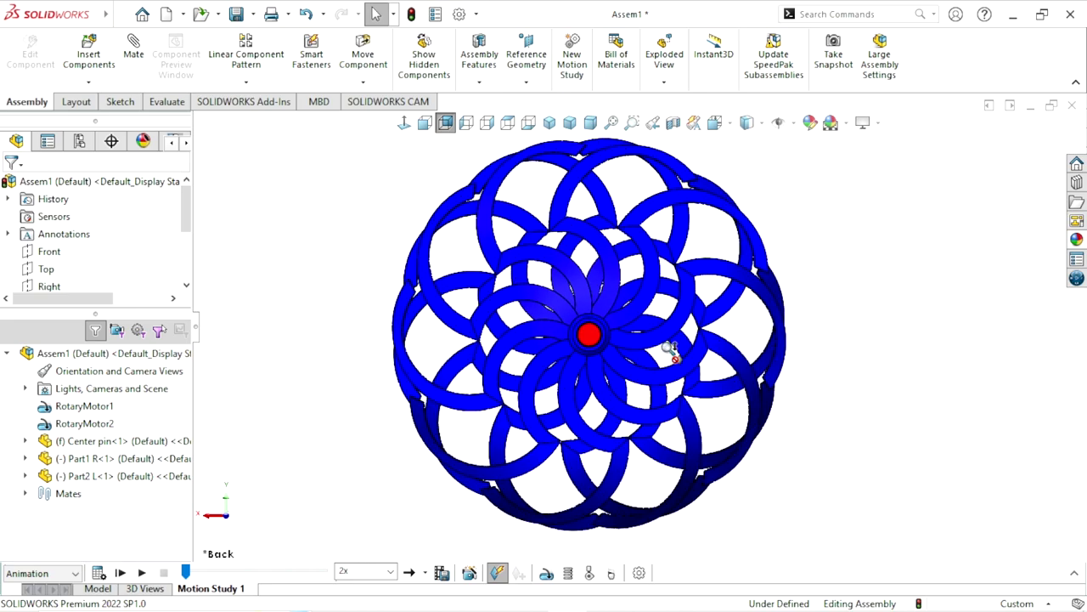